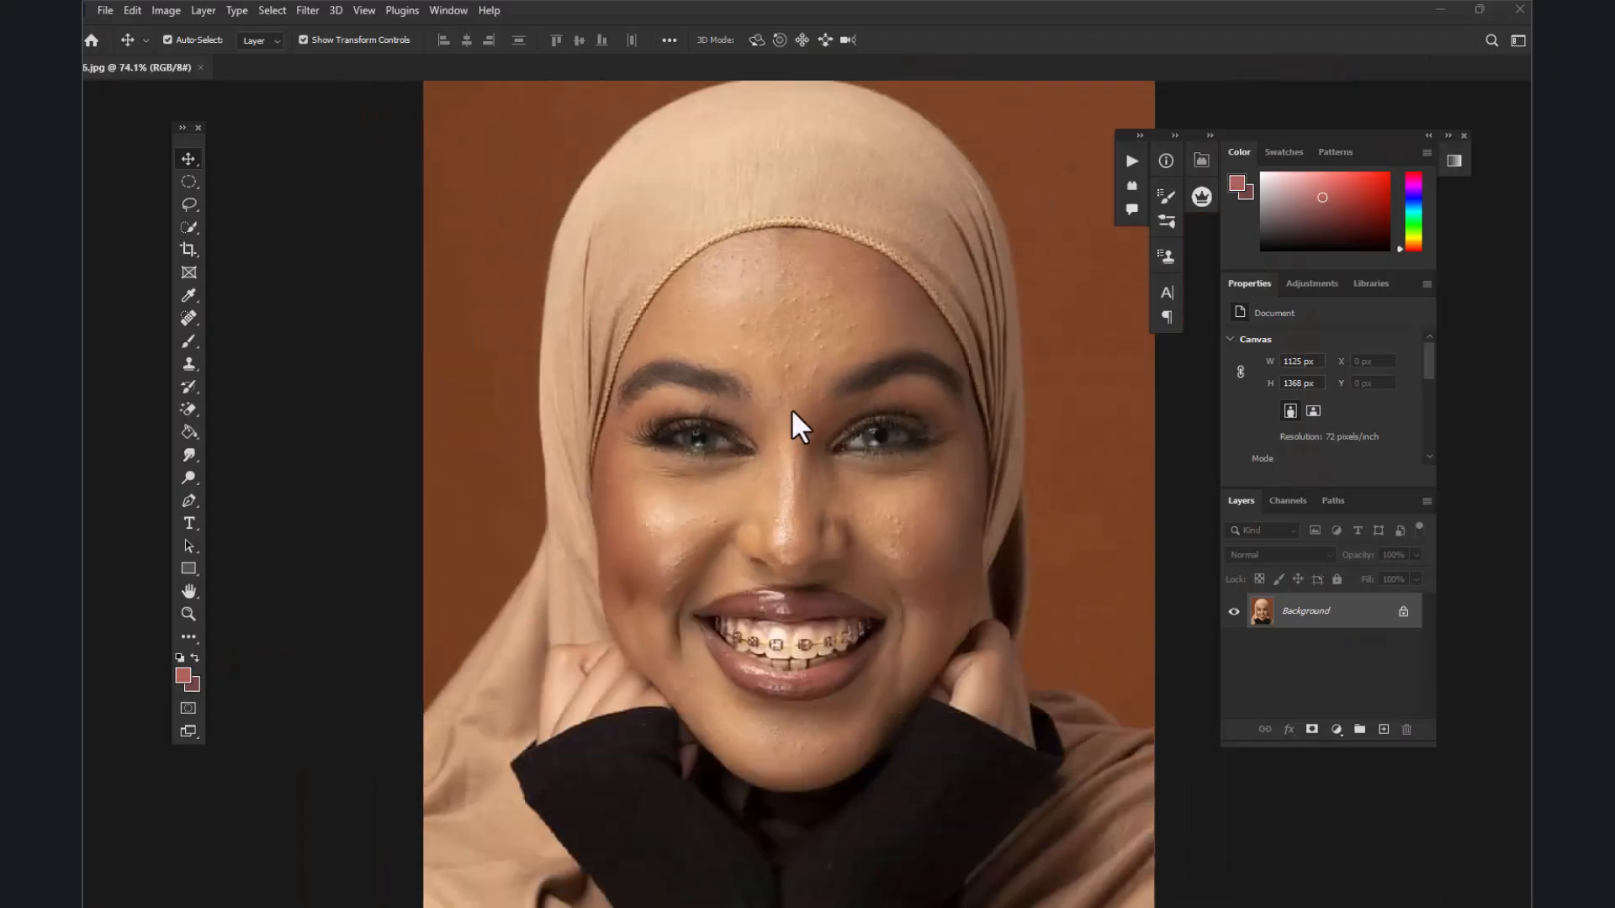
Activate the Mixer Brush tool and add a new empty layer above the Background
scroll(790, 407, "down", 2)
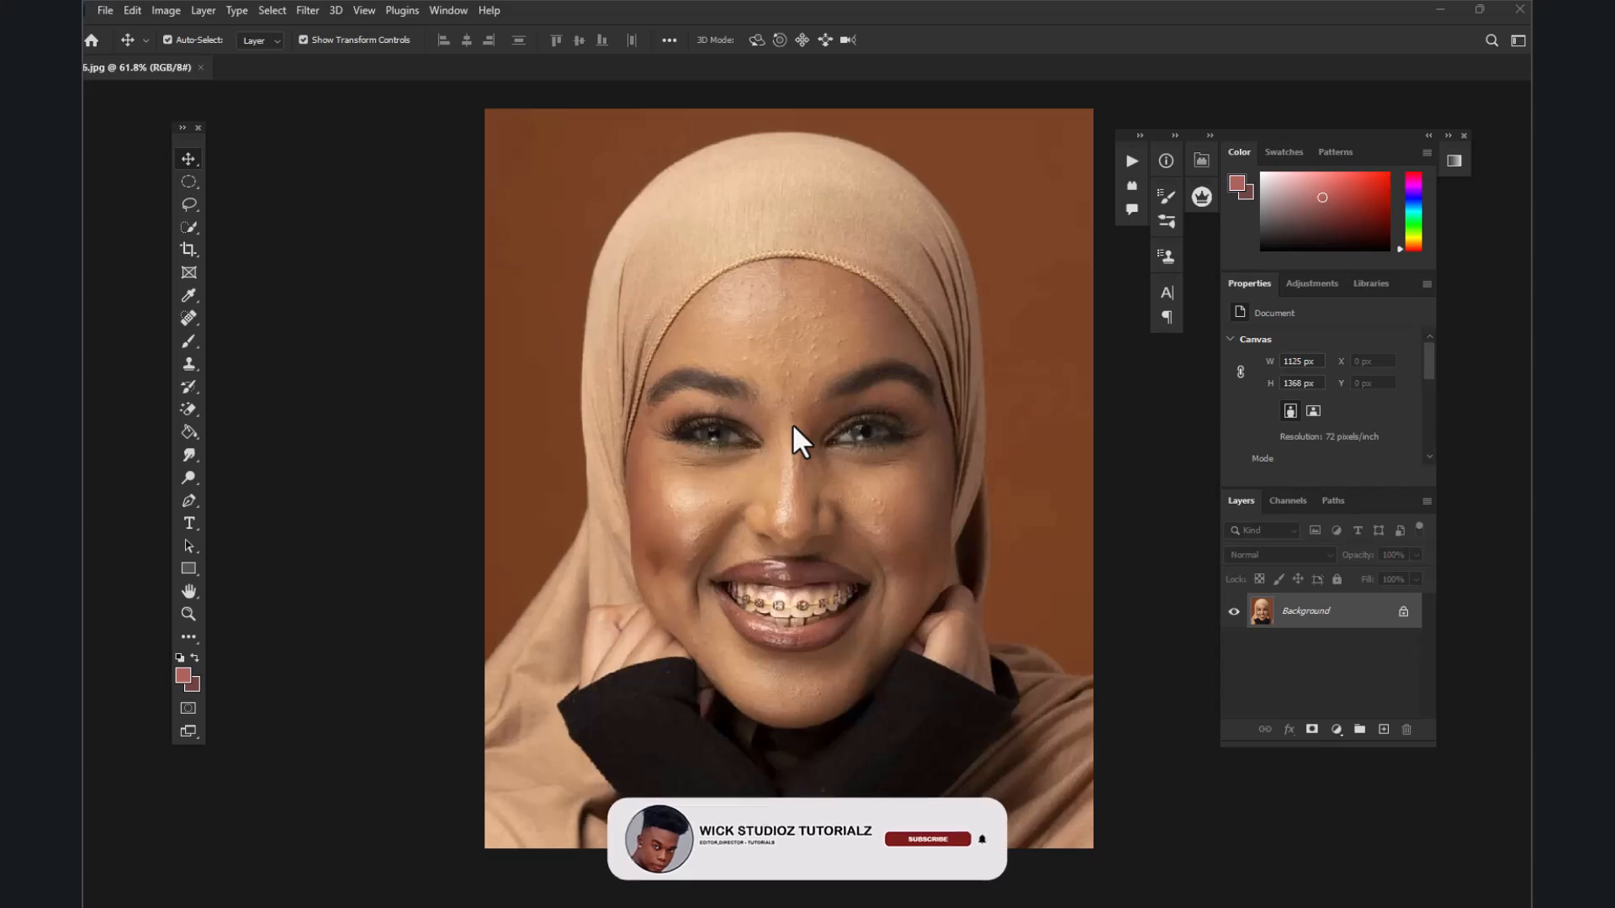
scroll(799, 427, "down", 3)
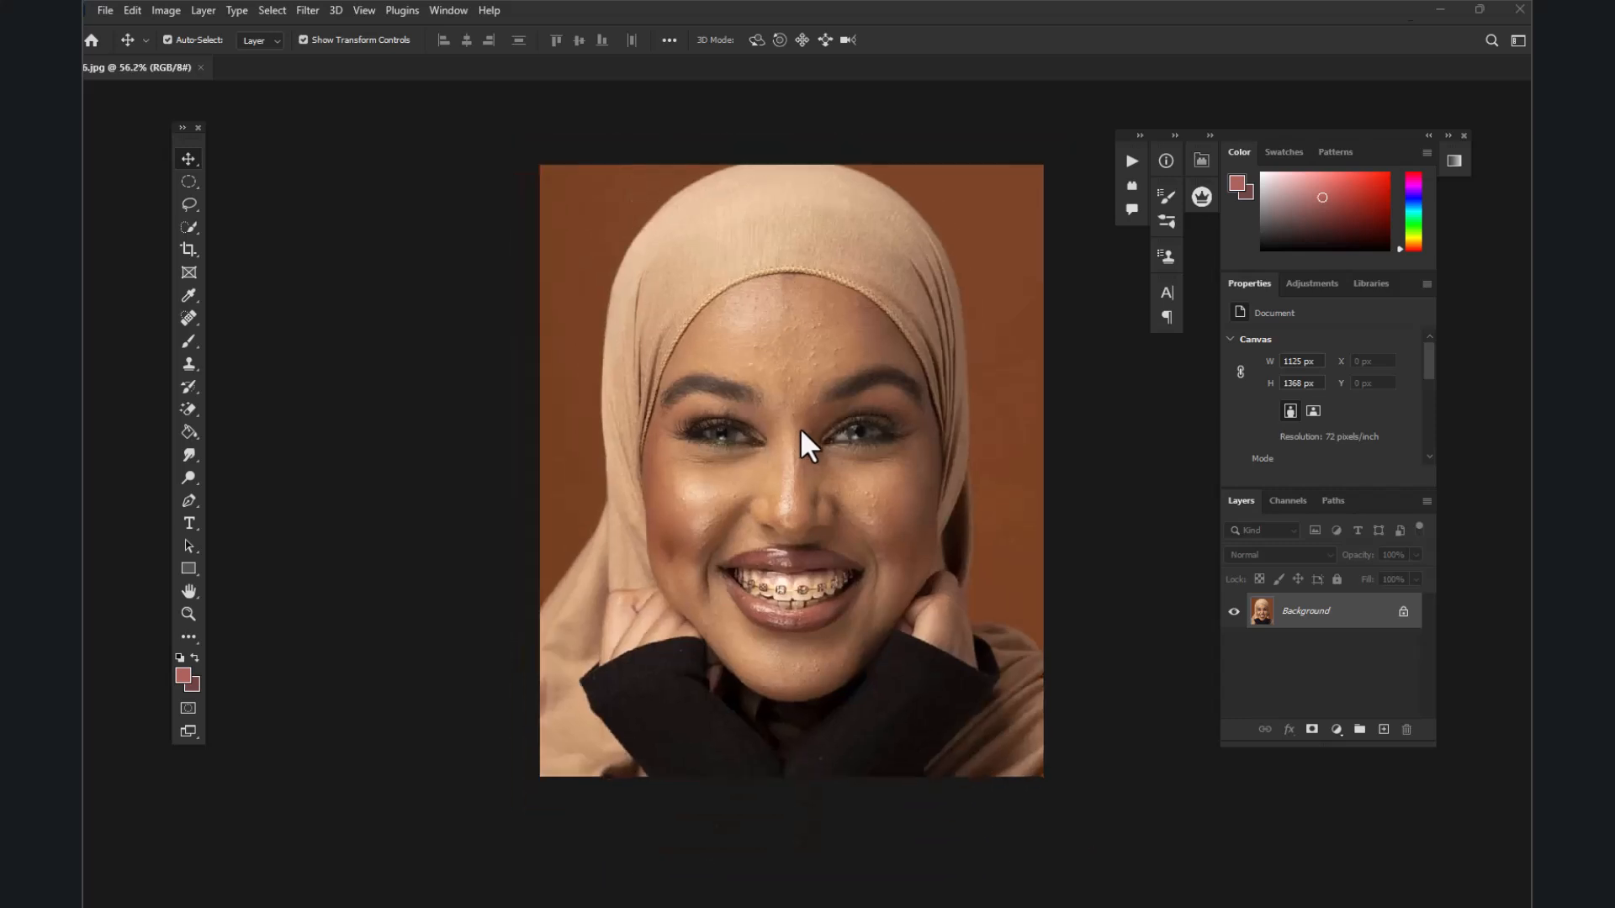
scroll(774, 427, "up", 5)
scroll(774, 428, "down", 1)
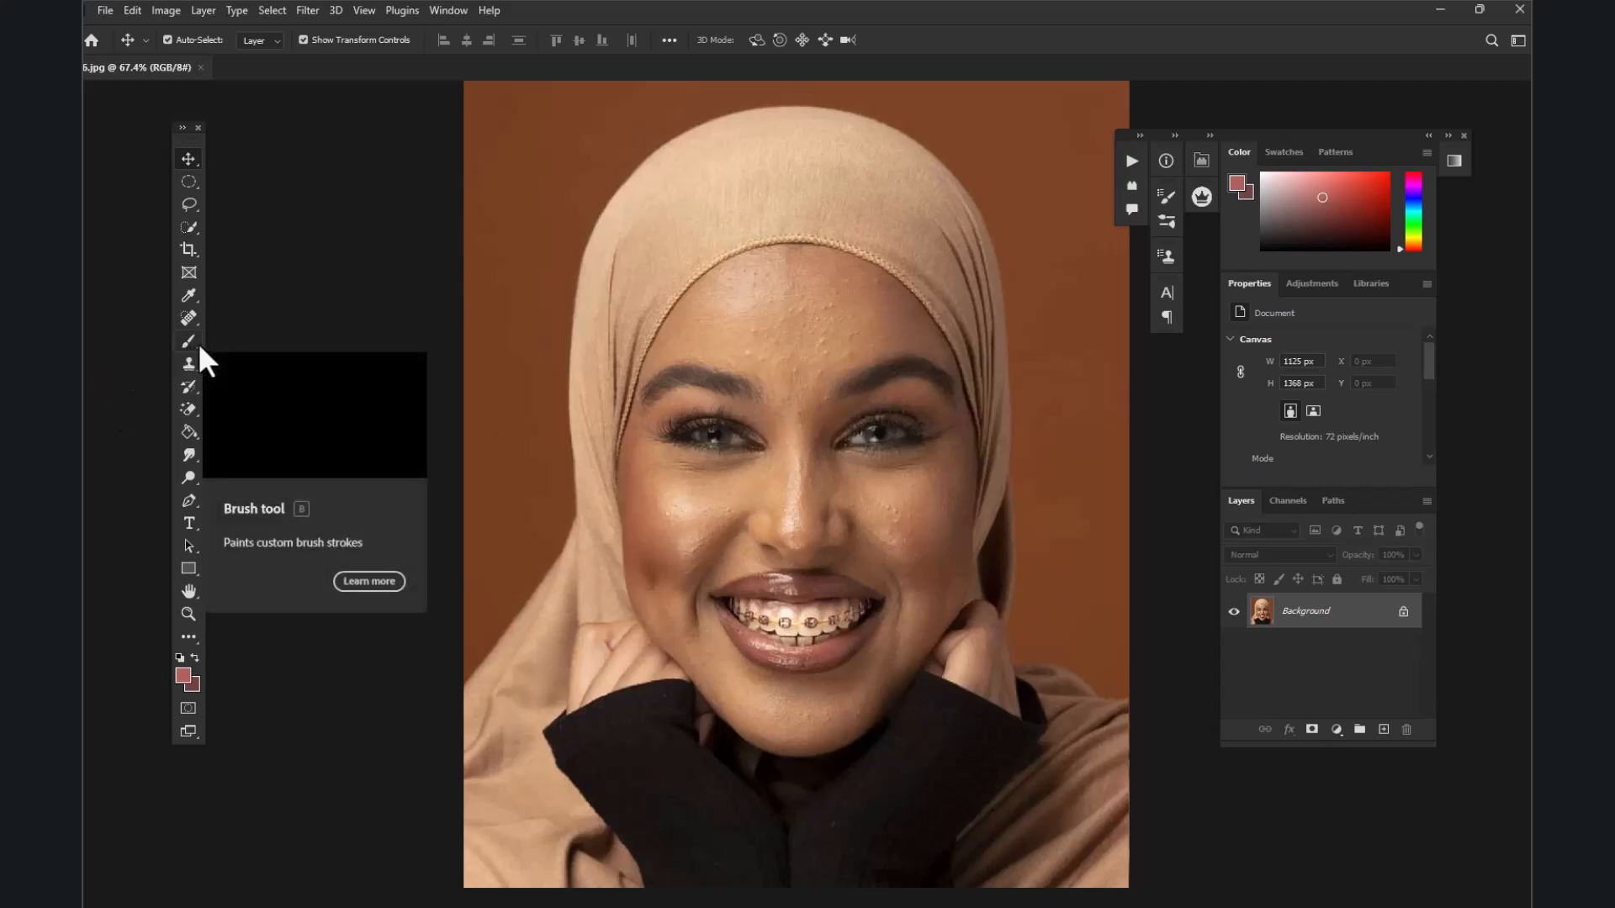
left_click_drag(198, 341, 236, 391)
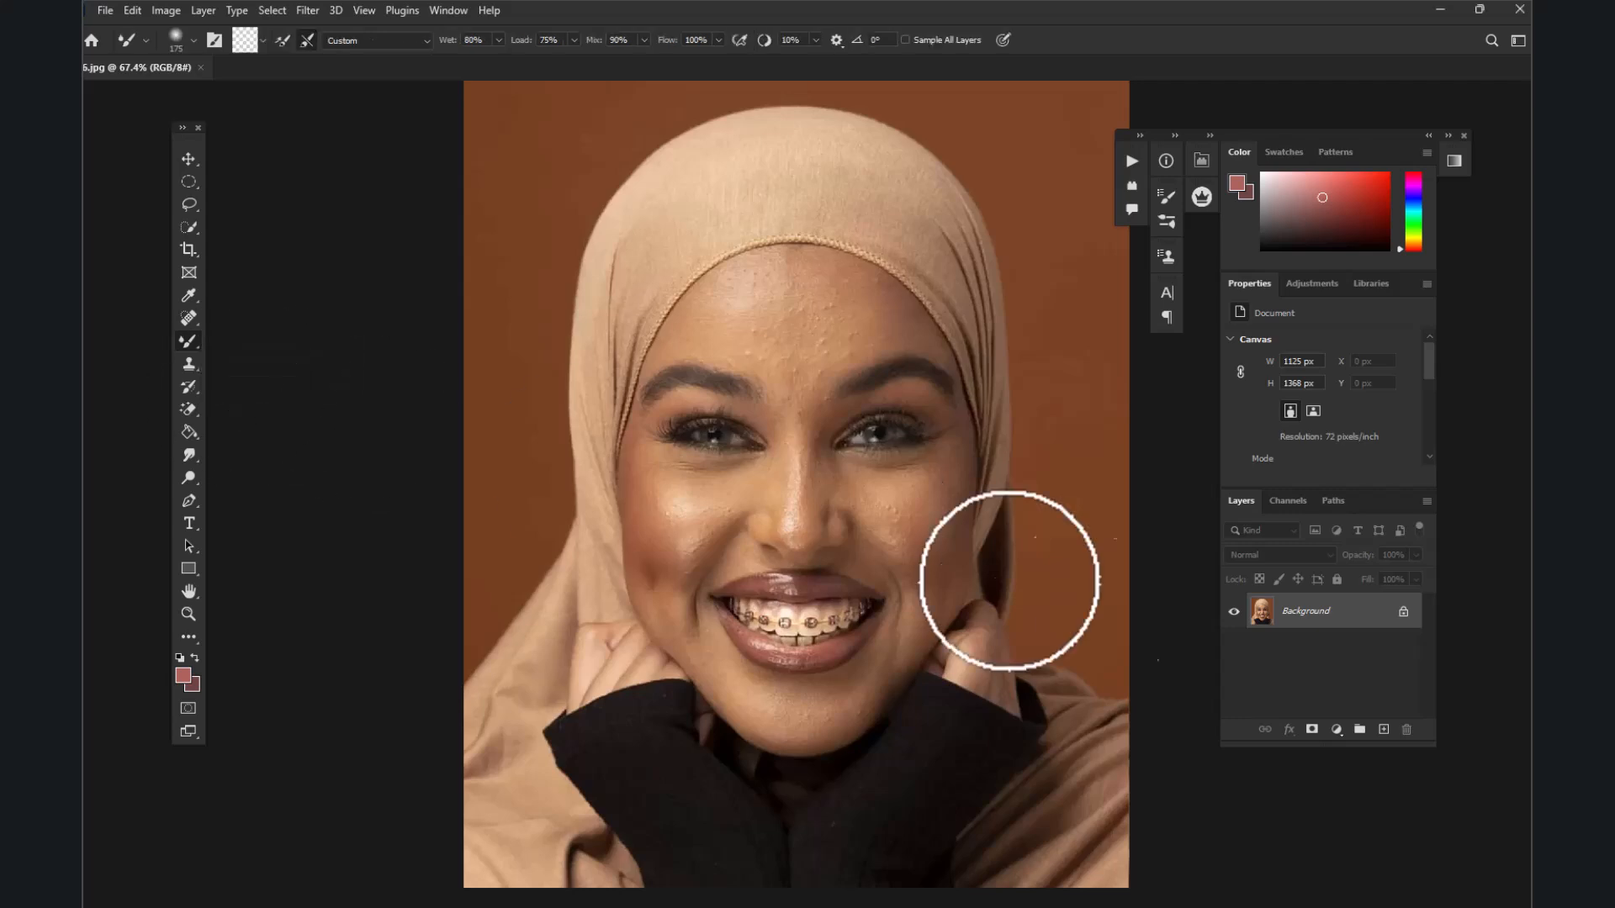
left_click(1384, 729)
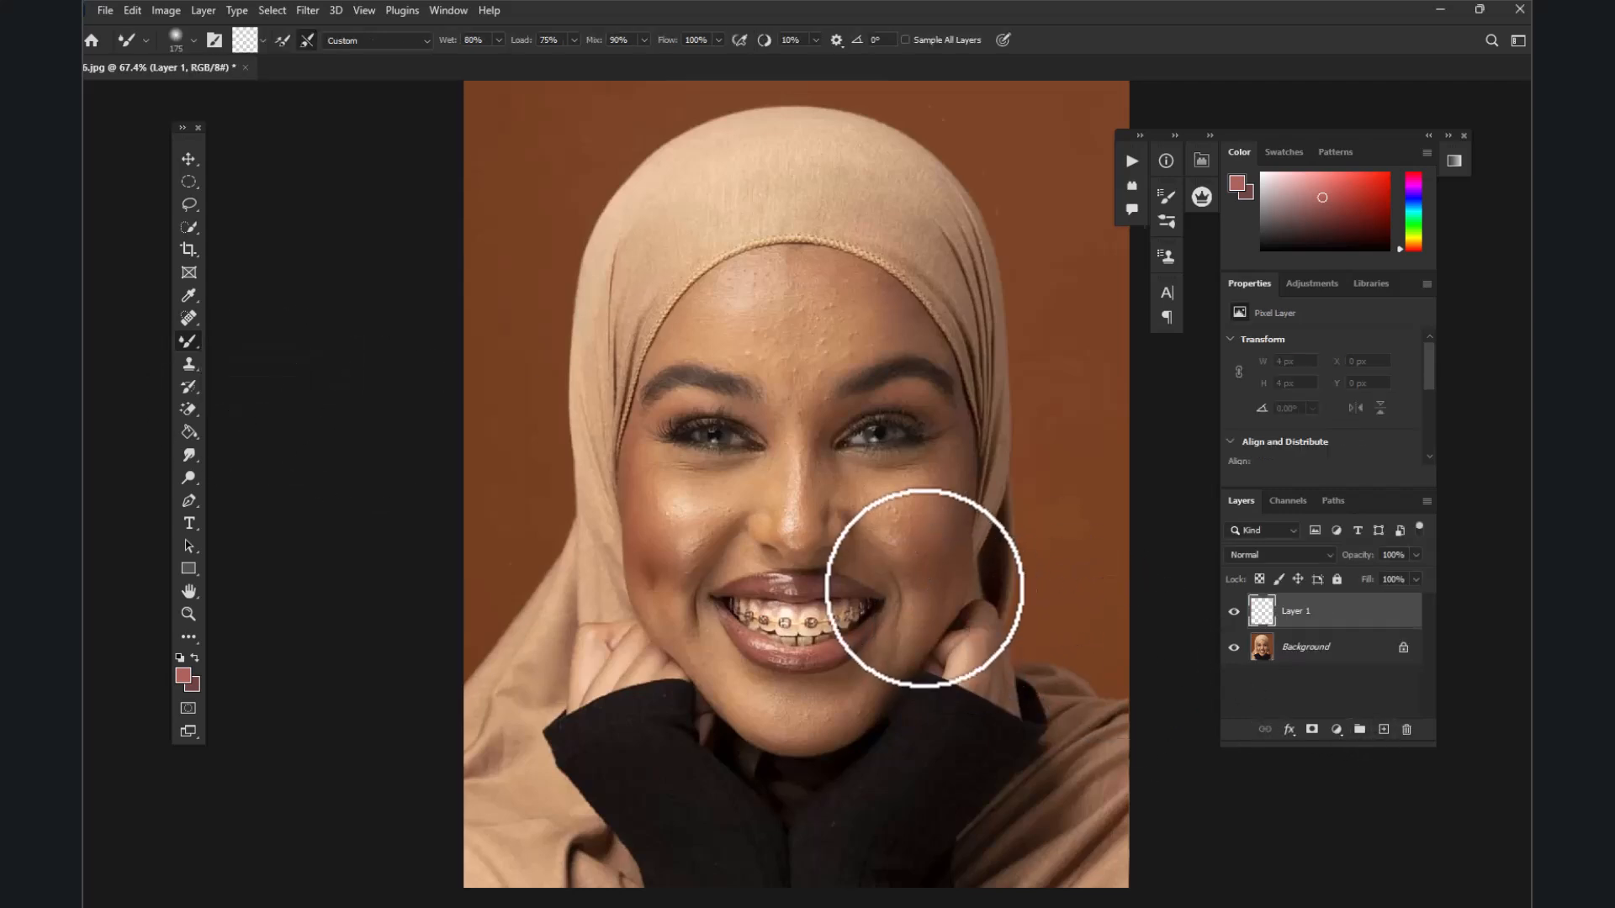
Duplicate the Background layer within 16.jpg, keeping the name Background copy
scroll(926, 588, "up", 3)
scroll(883, 561, "up", 3)
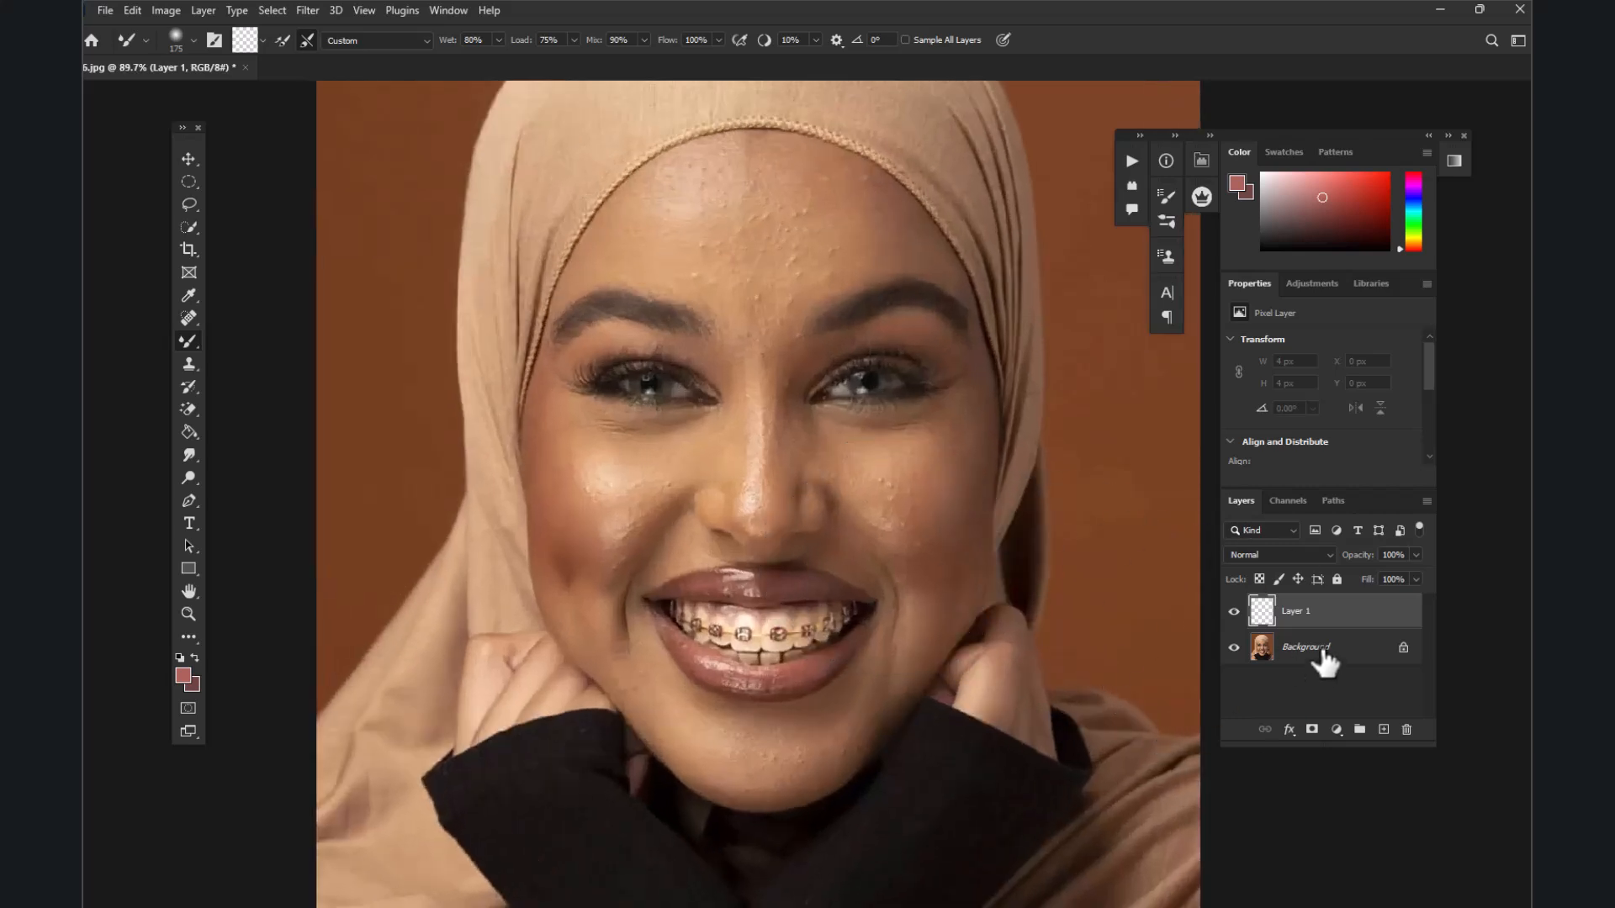
left_click(1322, 662)
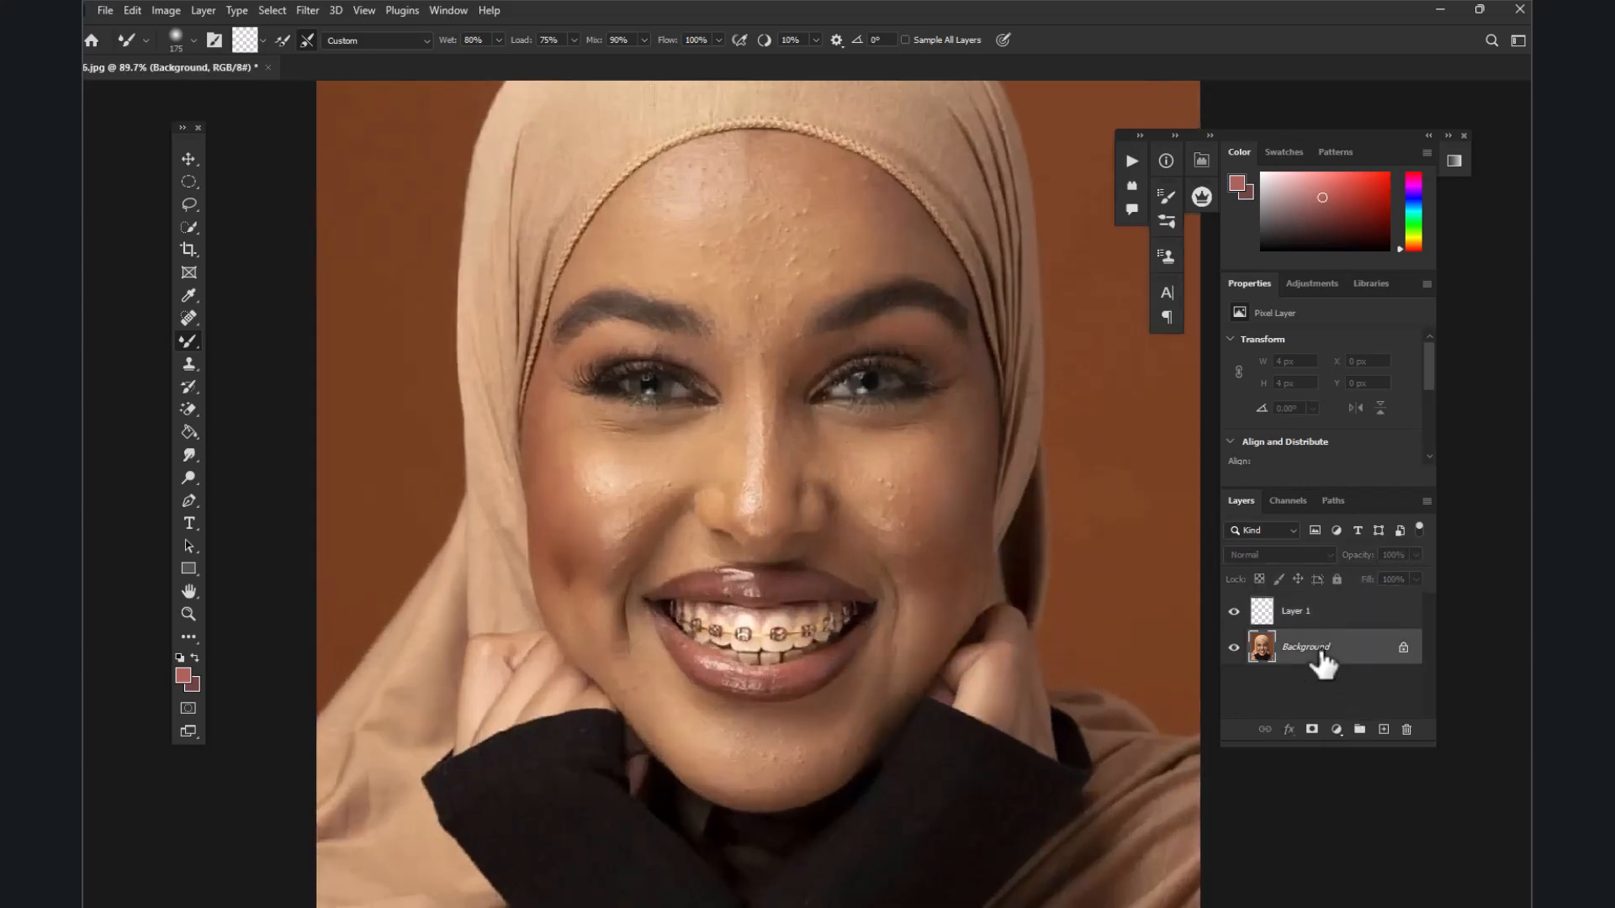
right_click(1322, 663)
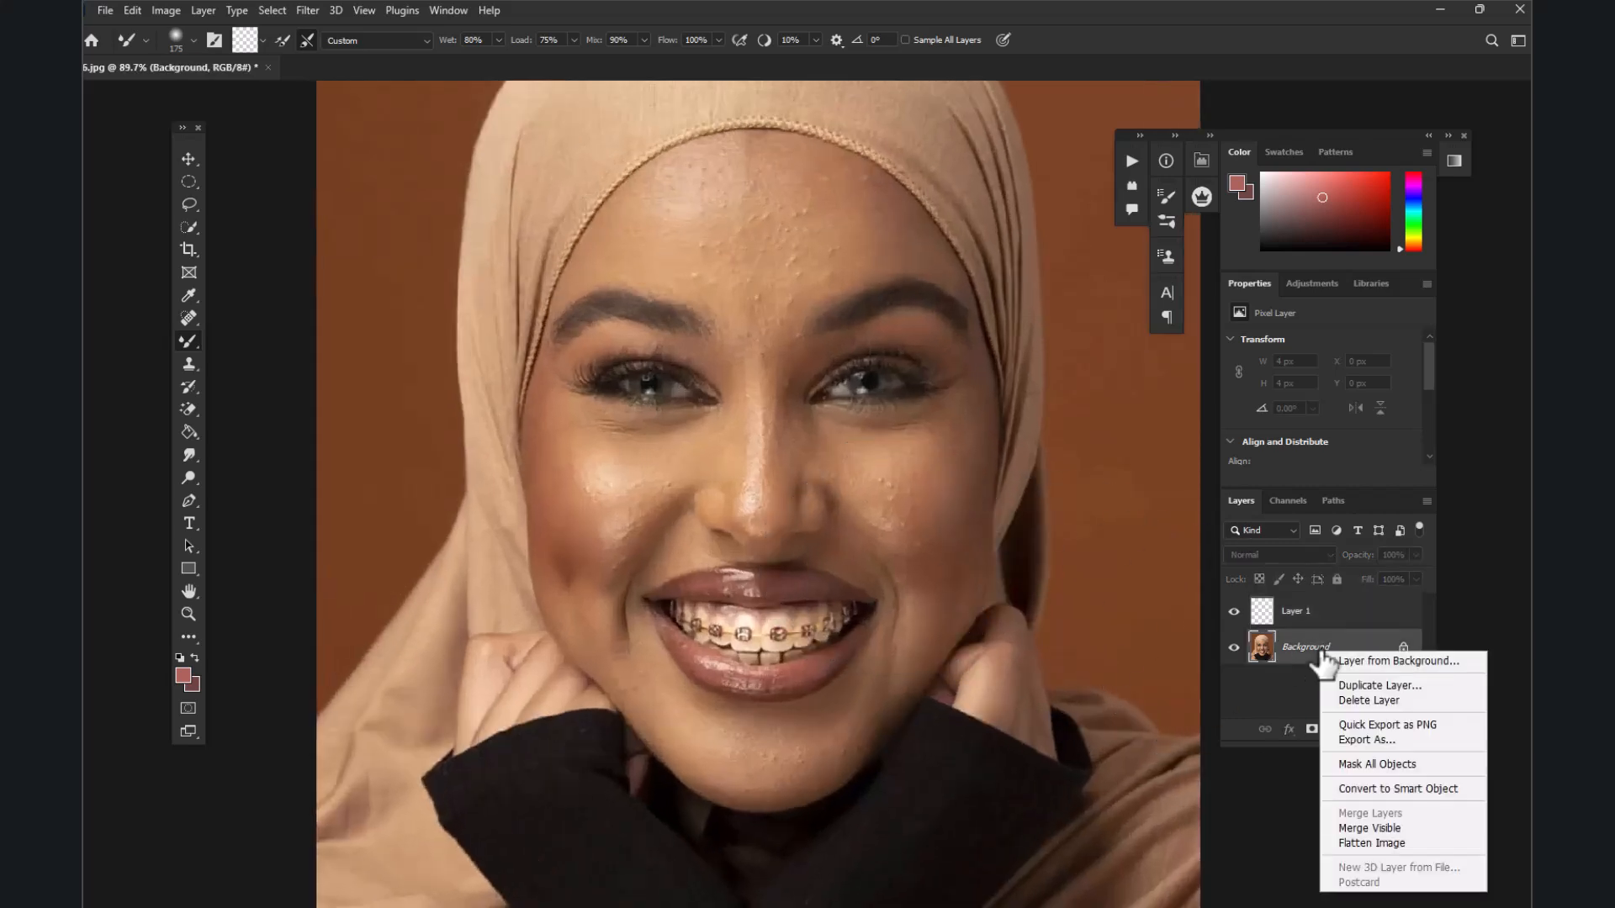
left_click(1361, 690)
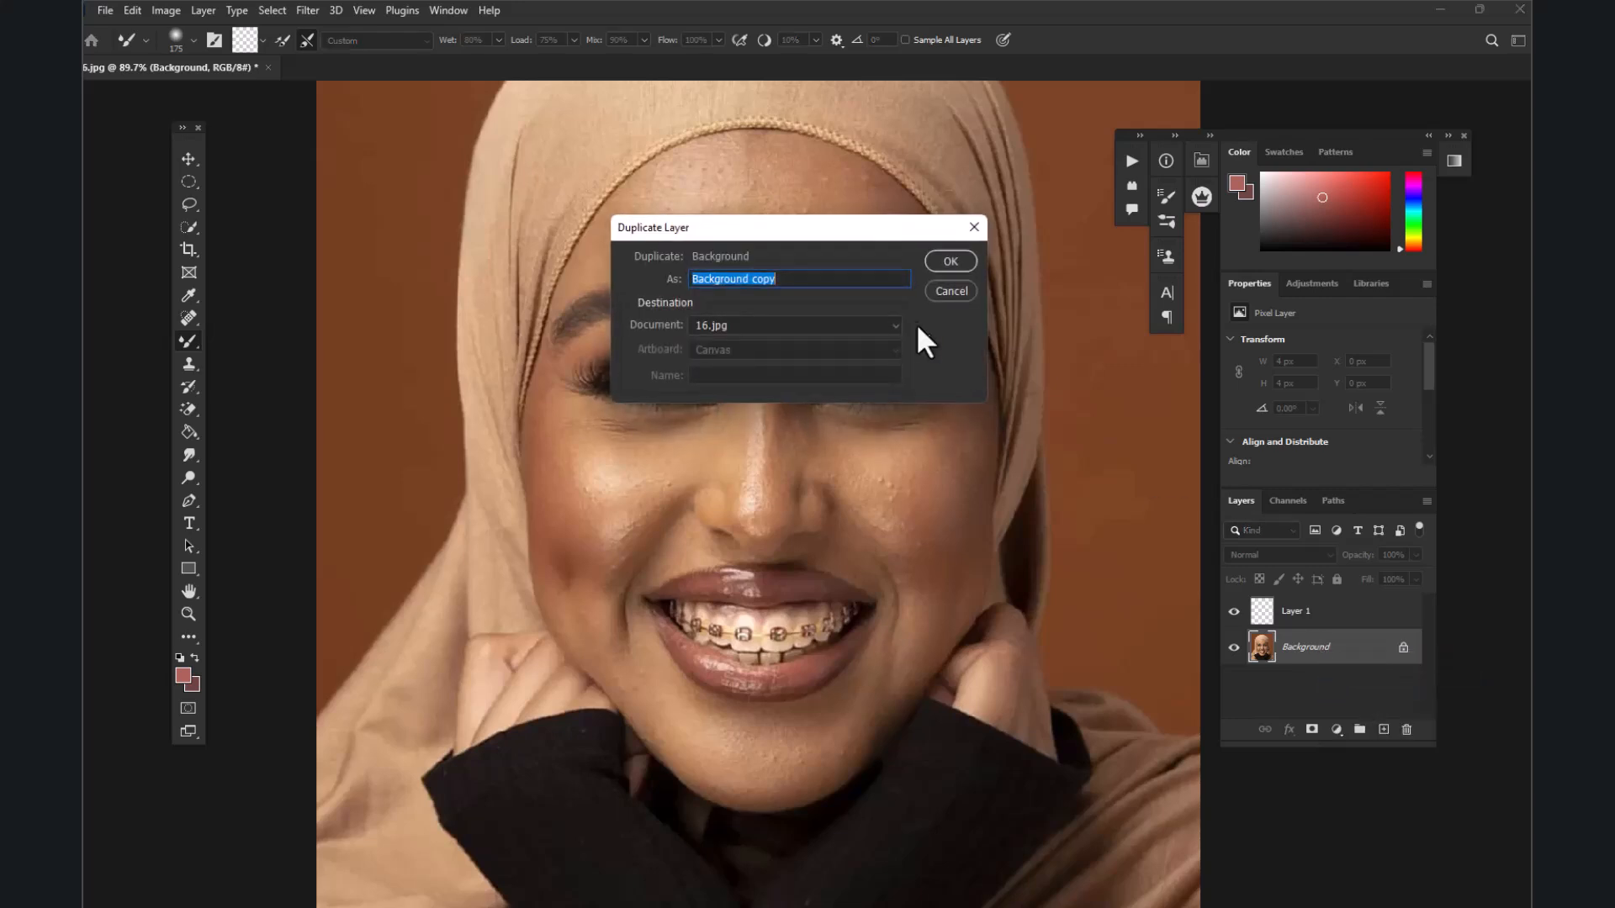
left_click(942, 259)
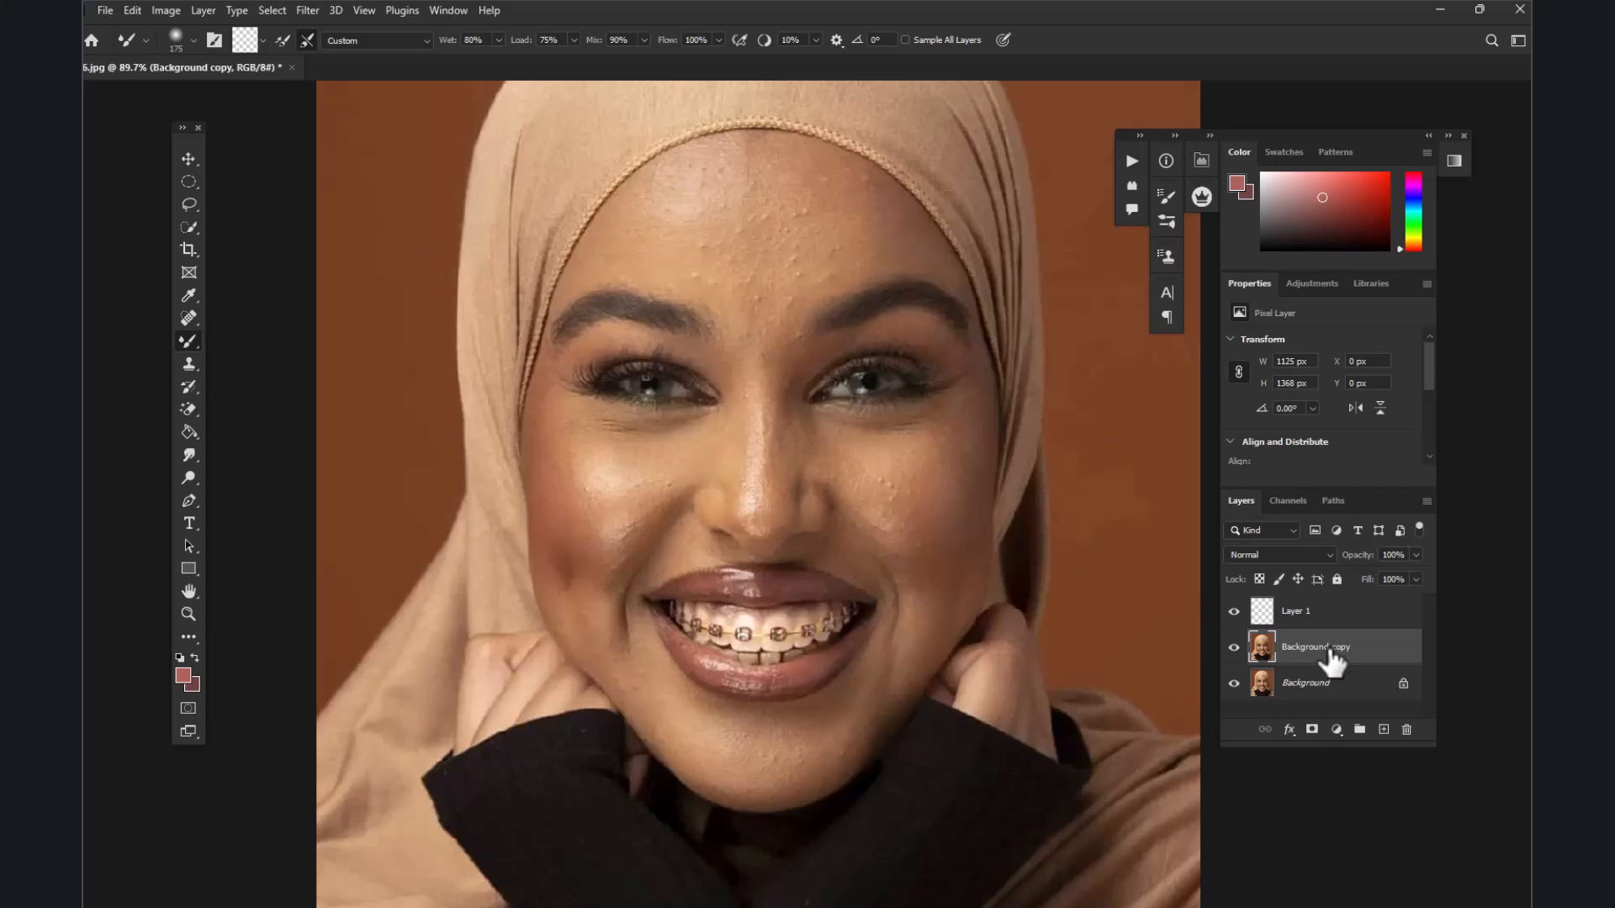
scroll(1099, 486, "down", 3)
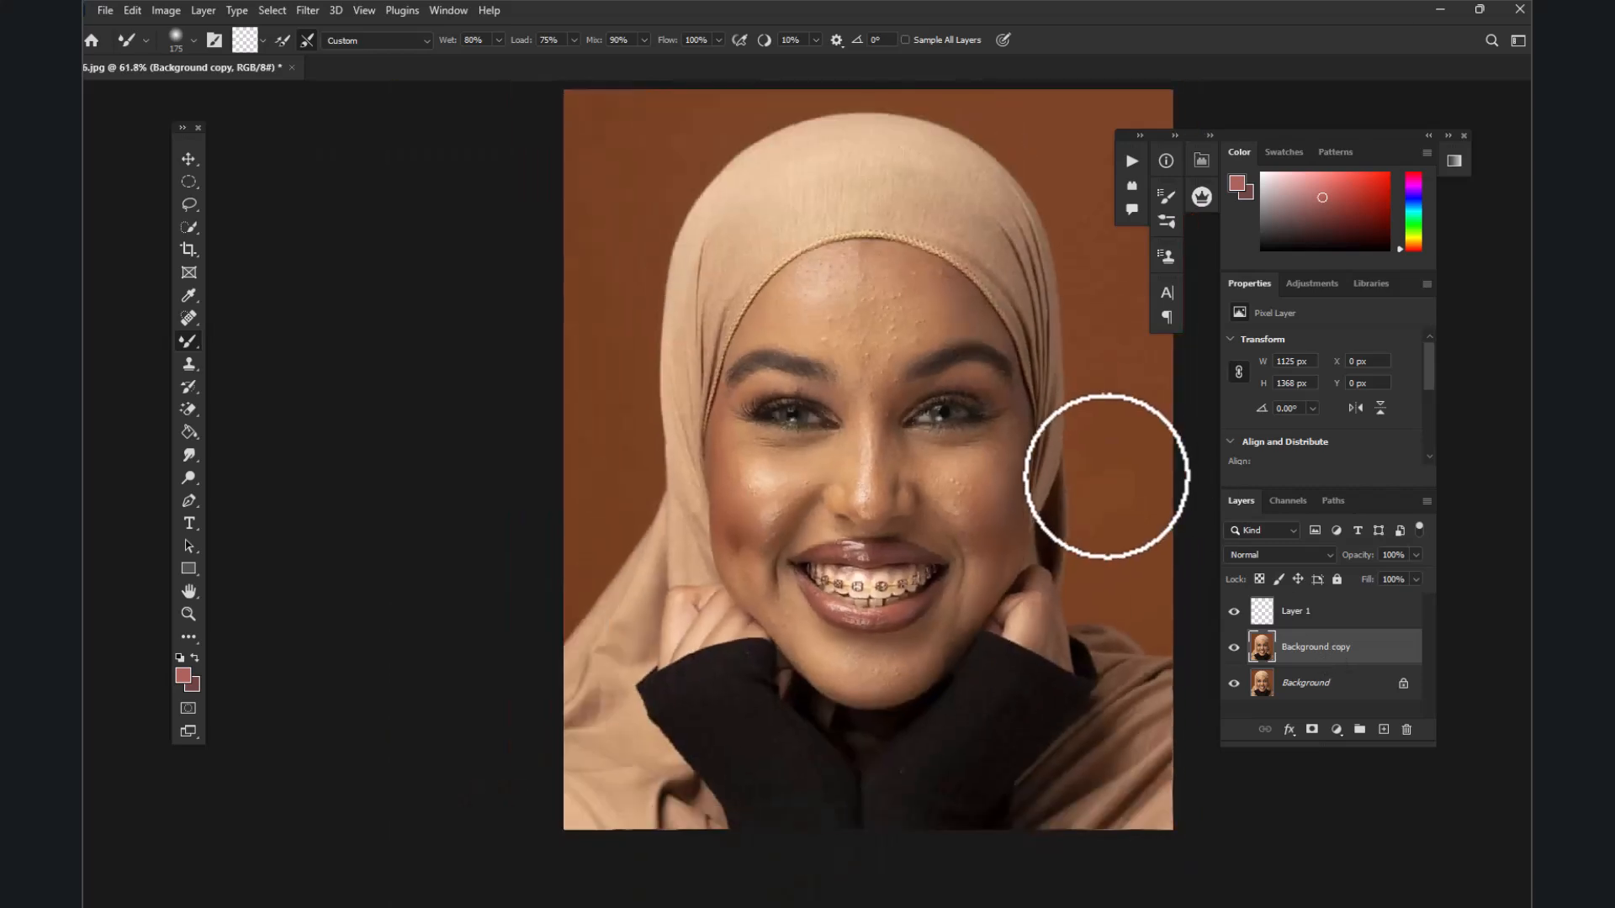
scroll(973, 463, "up", 5)
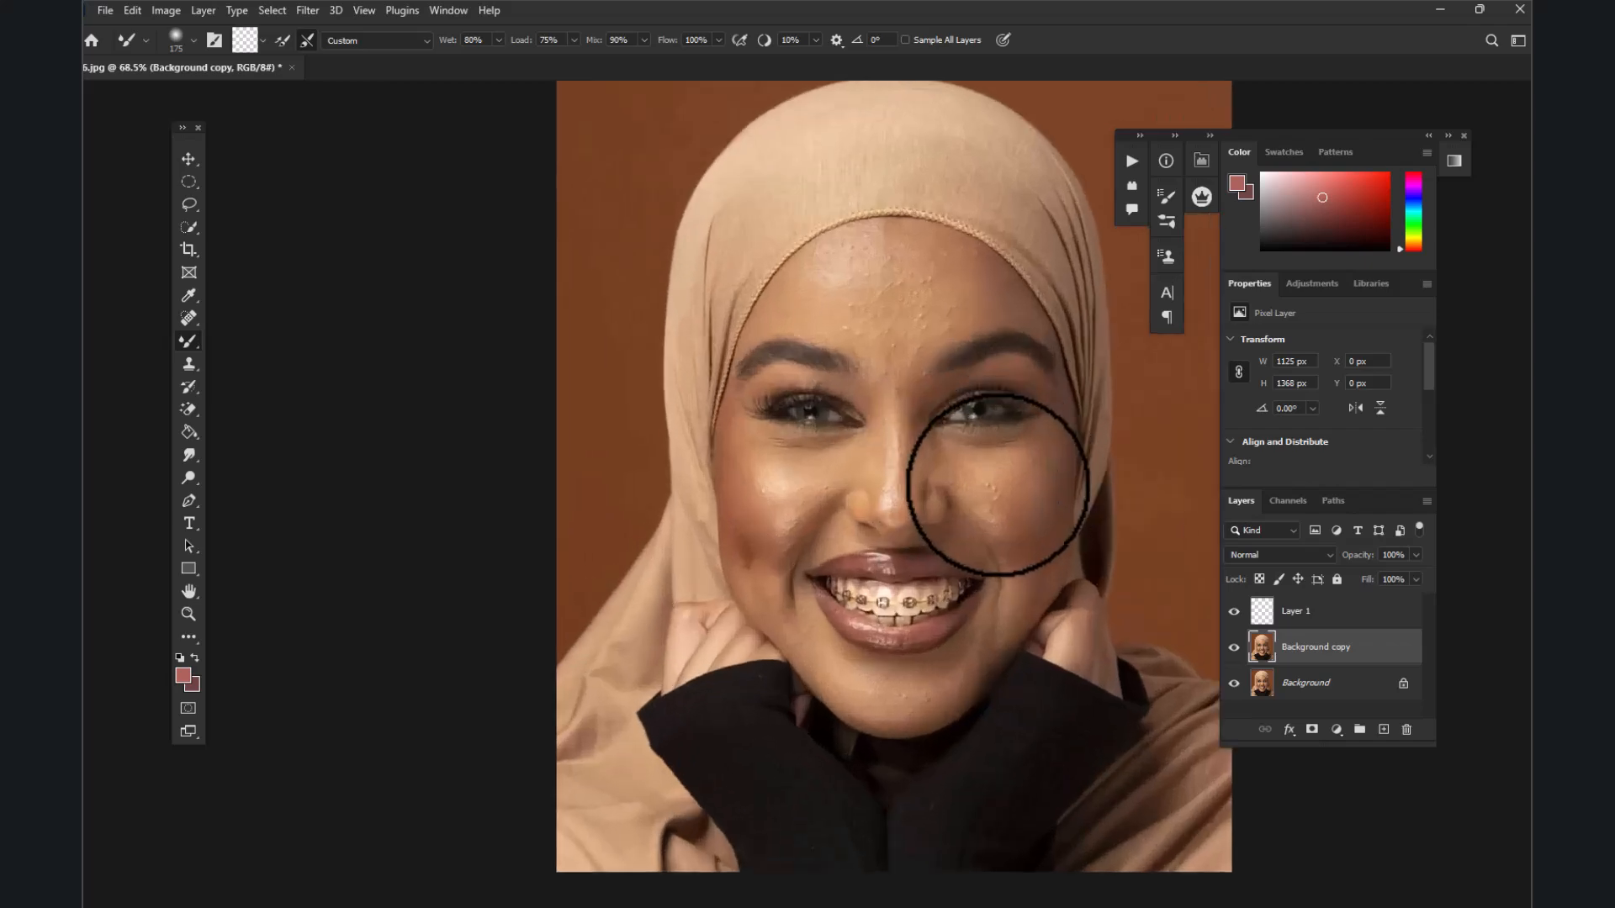
scroll(774, 317, "down", 3)
scroll(810, 306, "up", 3)
scroll(786, 303, "down", 3)
scroll(694, 386, "up", 3)
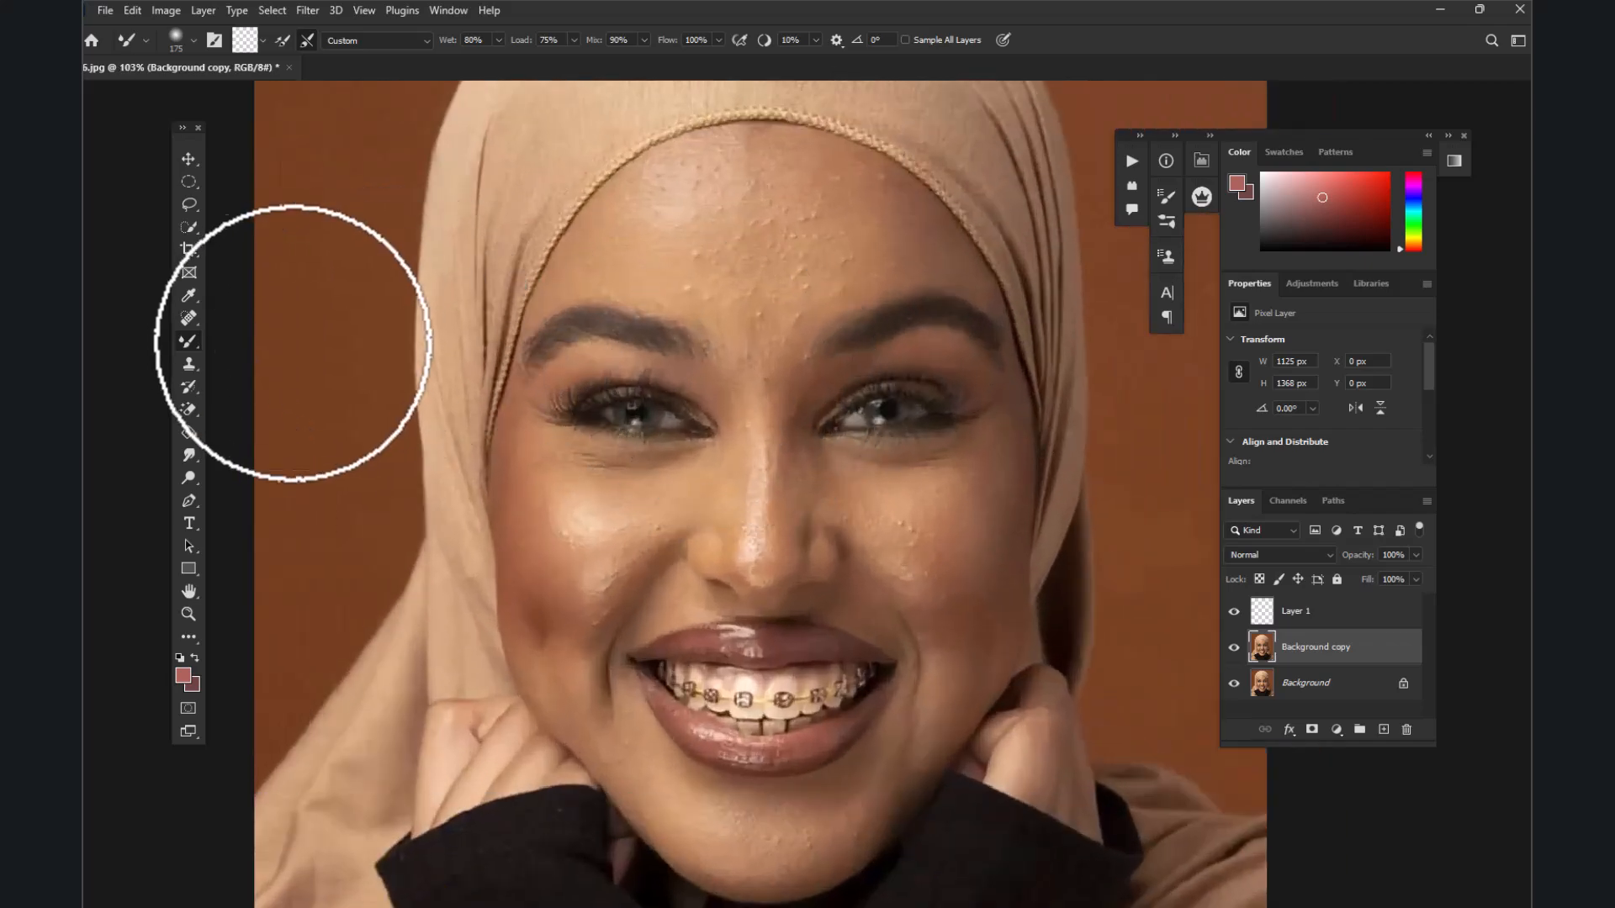
Set the Mixer Brush to clean after each stroke, with loading after each stroke turned off
right_click(189, 341)
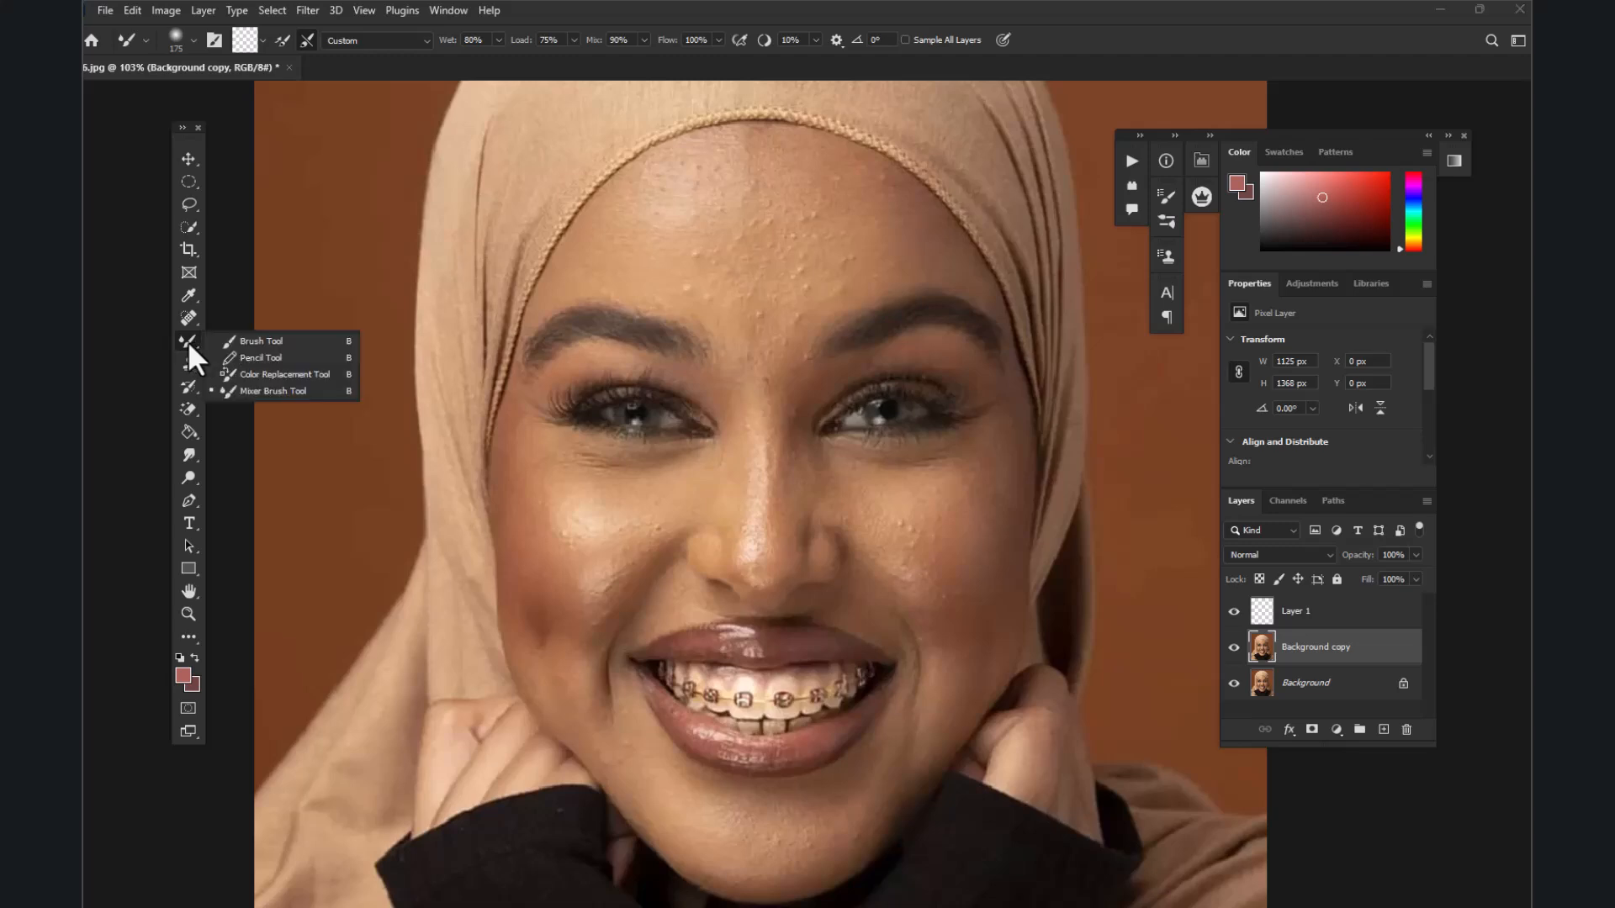
left_click(270, 392)
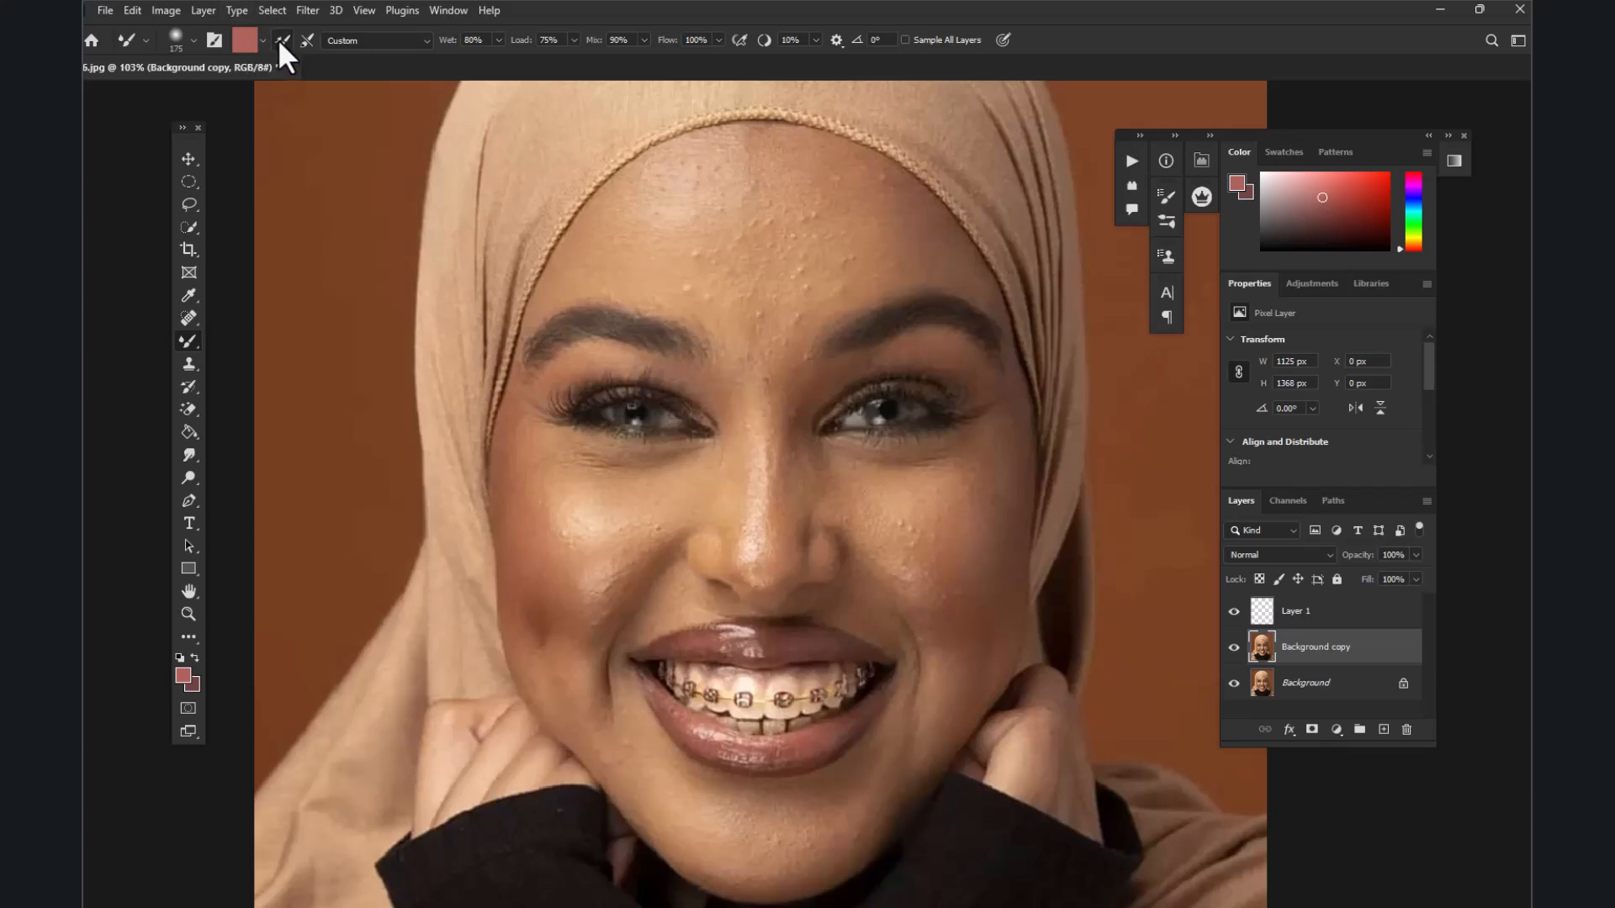
left_click(301, 42)
Sample the skin tone between the nose and the image-right eye as the foreground color, #a47353
scroll(894, 436, "down", 6)
scroll(836, 367, "up", 6)
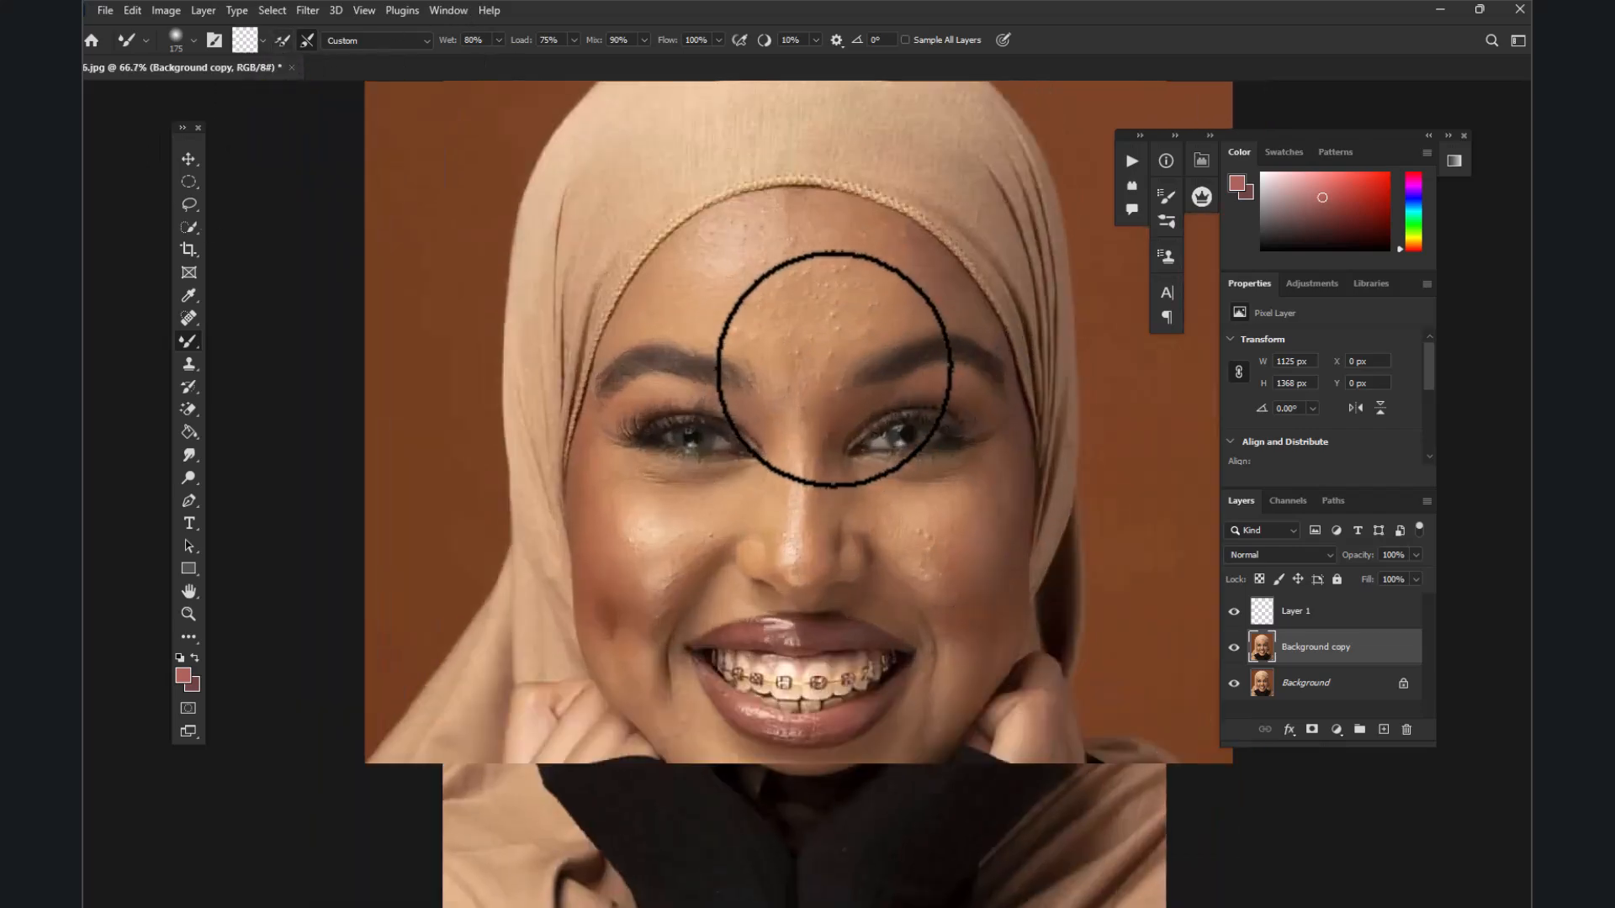
scroll(793, 319, "up", 3)
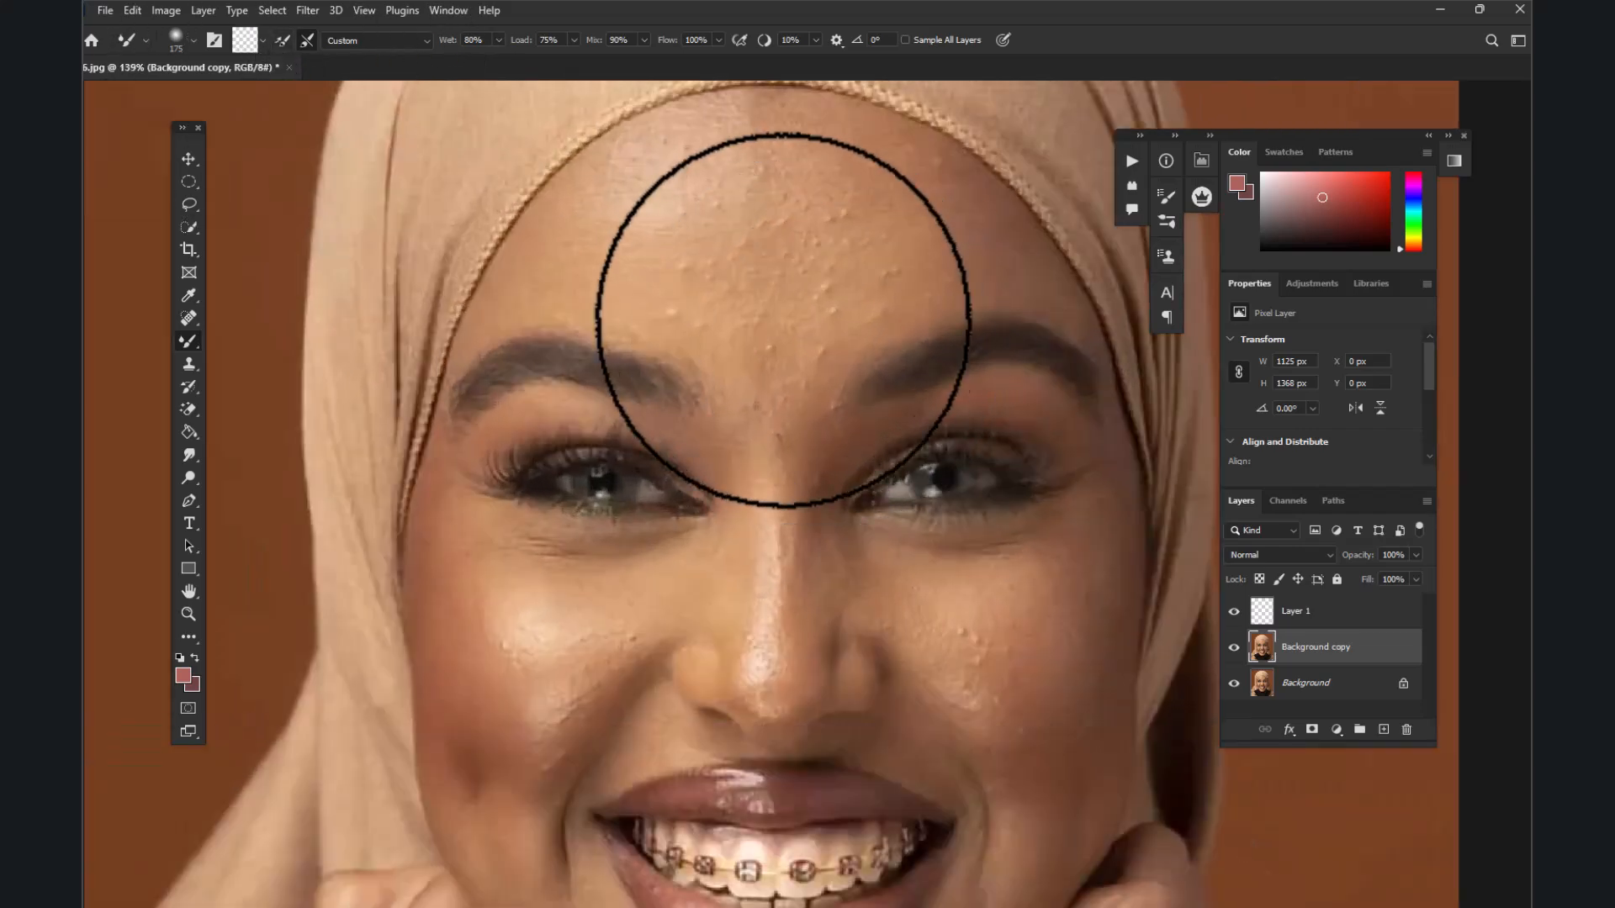
scroll(786, 326, "down", 5)
scroll(765, 336, "up", 3)
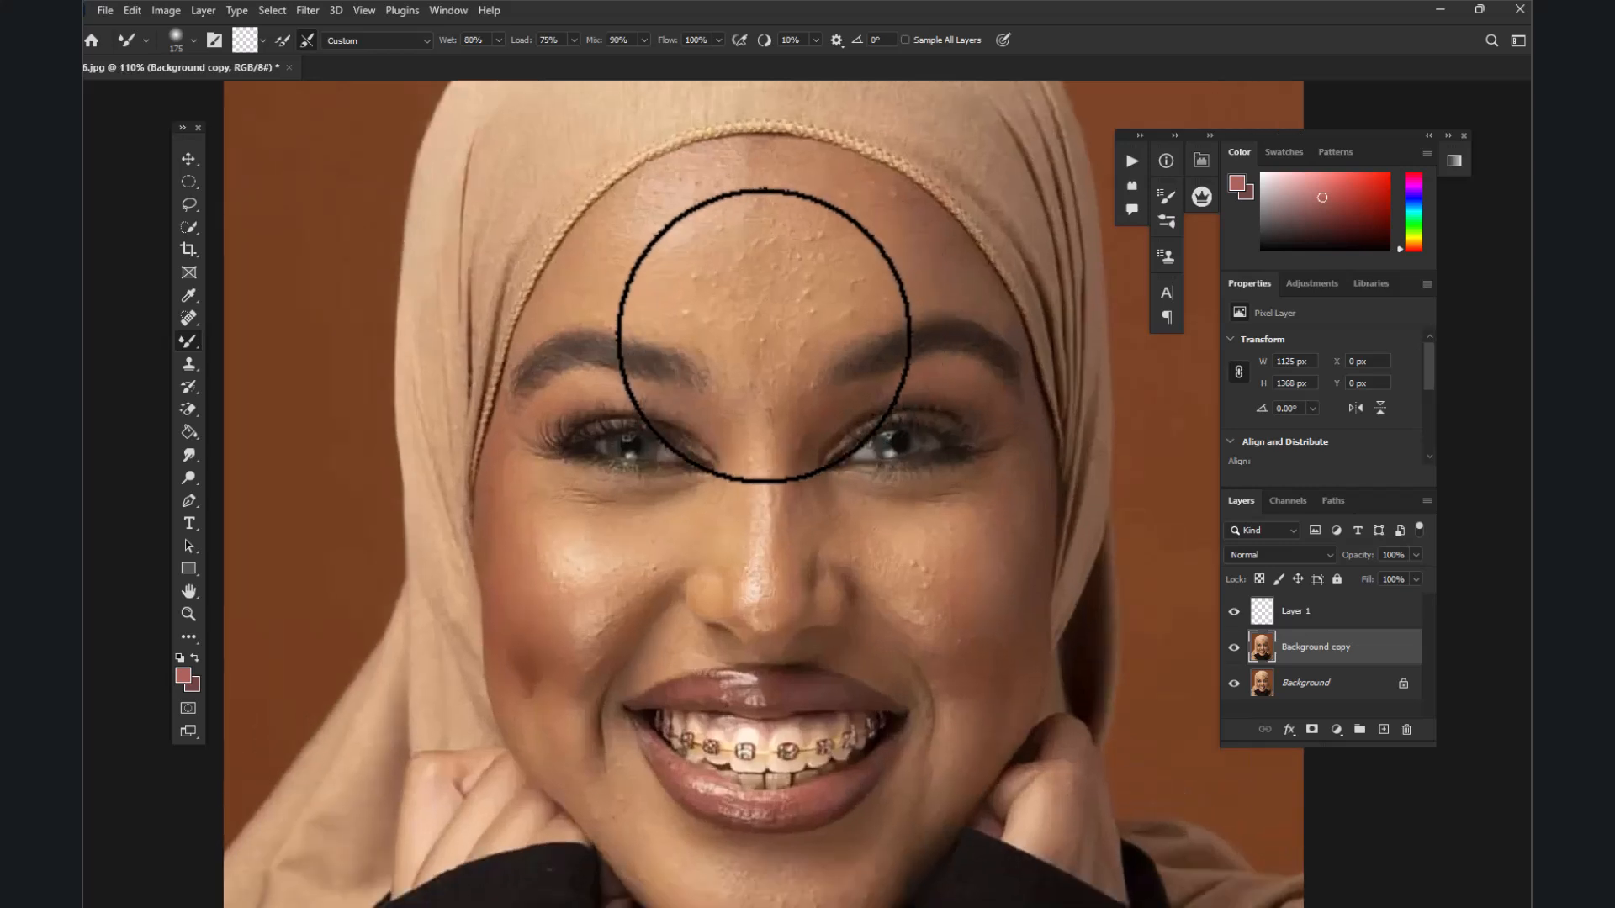
left_click(182, 673)
left_click(854, 514)
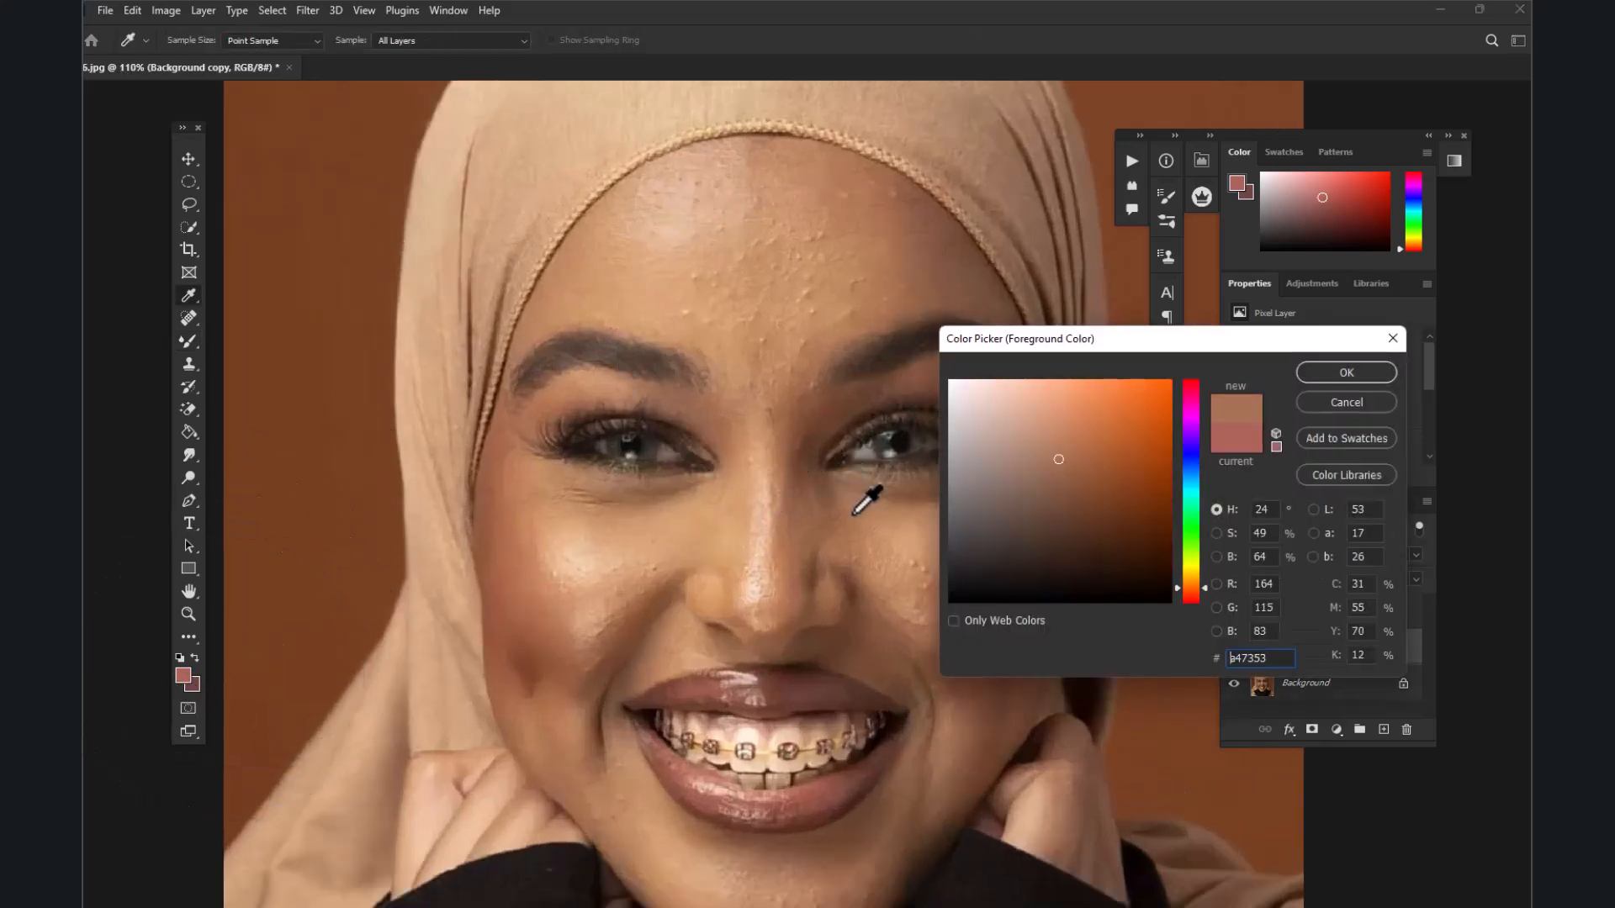
left_click(1346, 372)
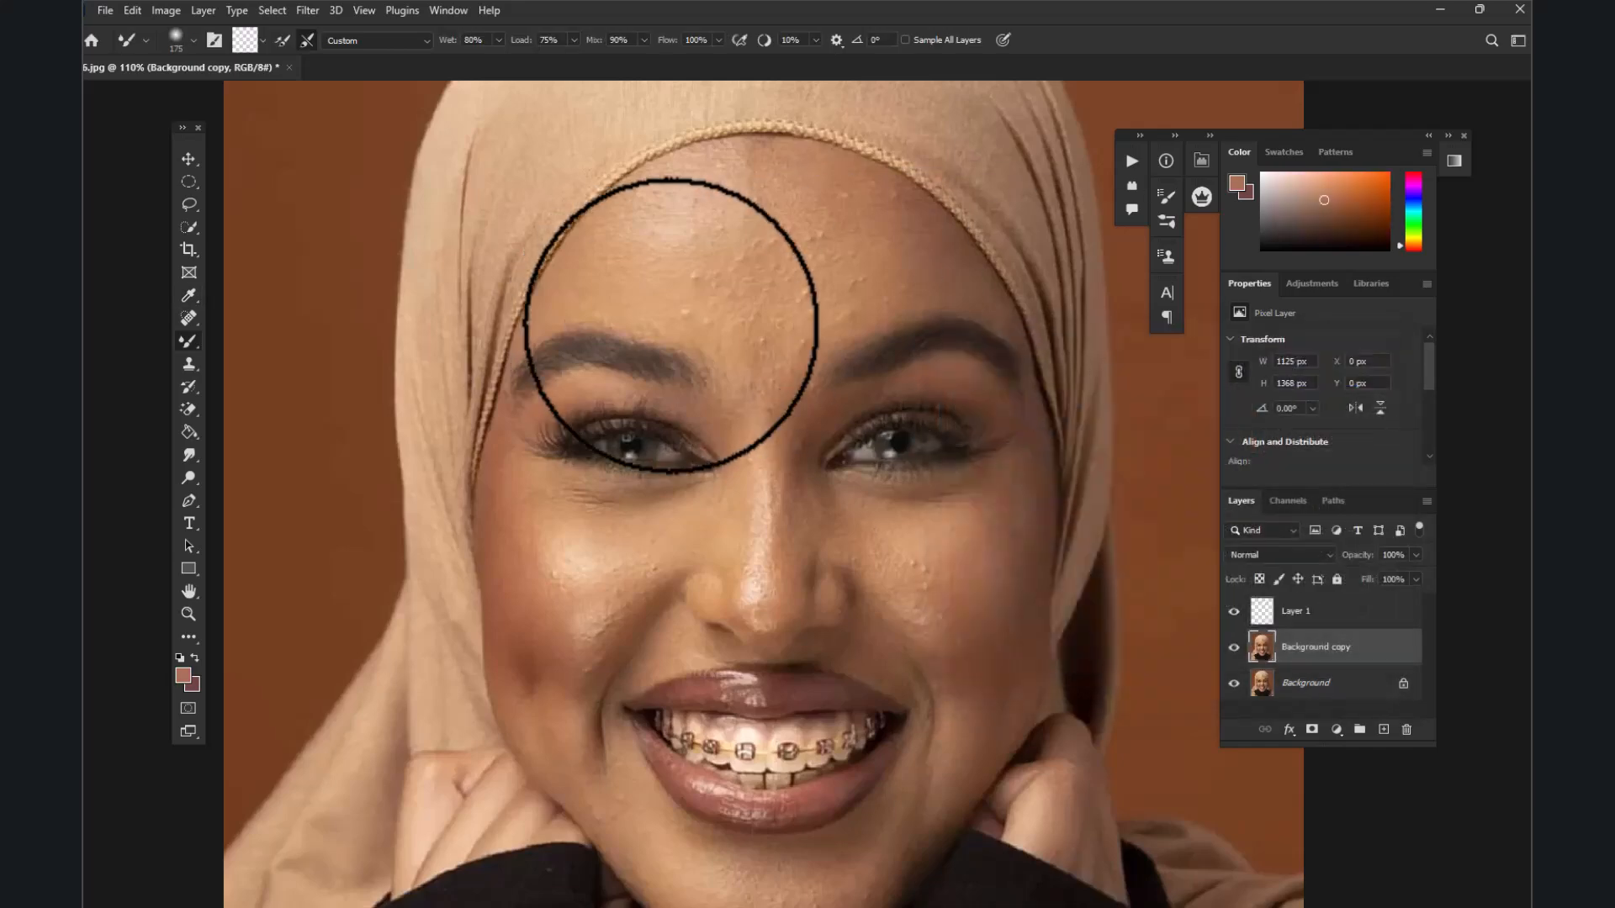
Smooth the skin on the forehead, nose bridge and image-right cheek of Background copy with the 175 px Mixer Brush
scroll(774, 271, "up", 4)
scroll(777, 315, "down", 3)
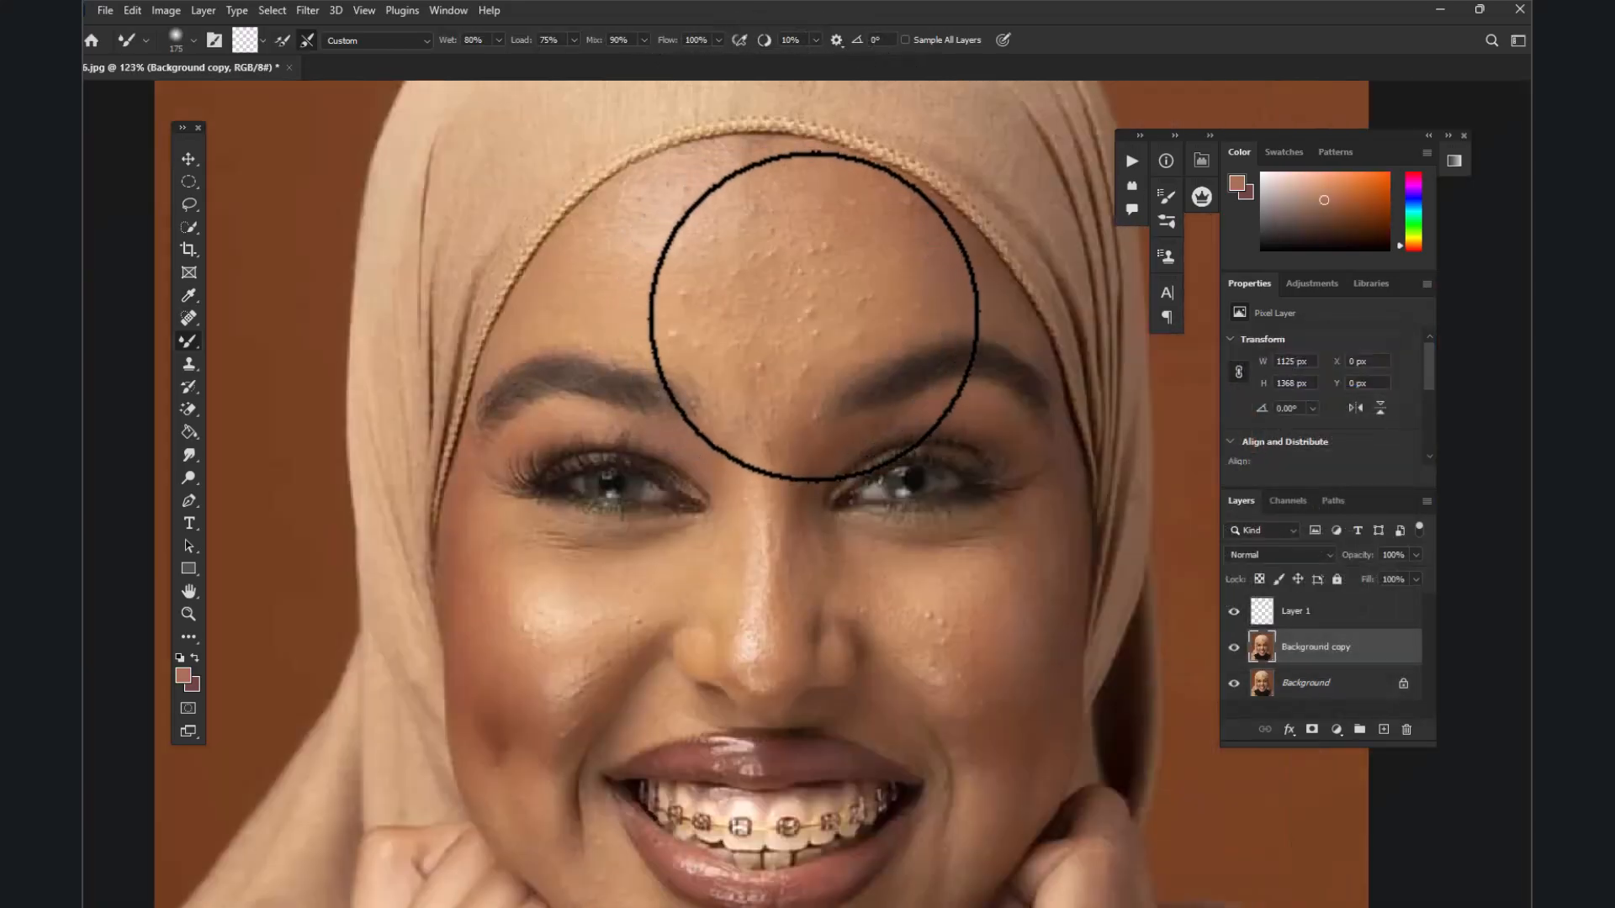
mouse_move(811, 306)
left_mouse_down()
mouse_move(697, 282)
mouse_move(691, 299)
mouse_move(745, 309)
mouse_move(735, 280)
mouse_move(757, 217)
mouse_move(809, 229)
mouse_move(799, 220)
mouse_move(883, 274)
left_mouse_up()
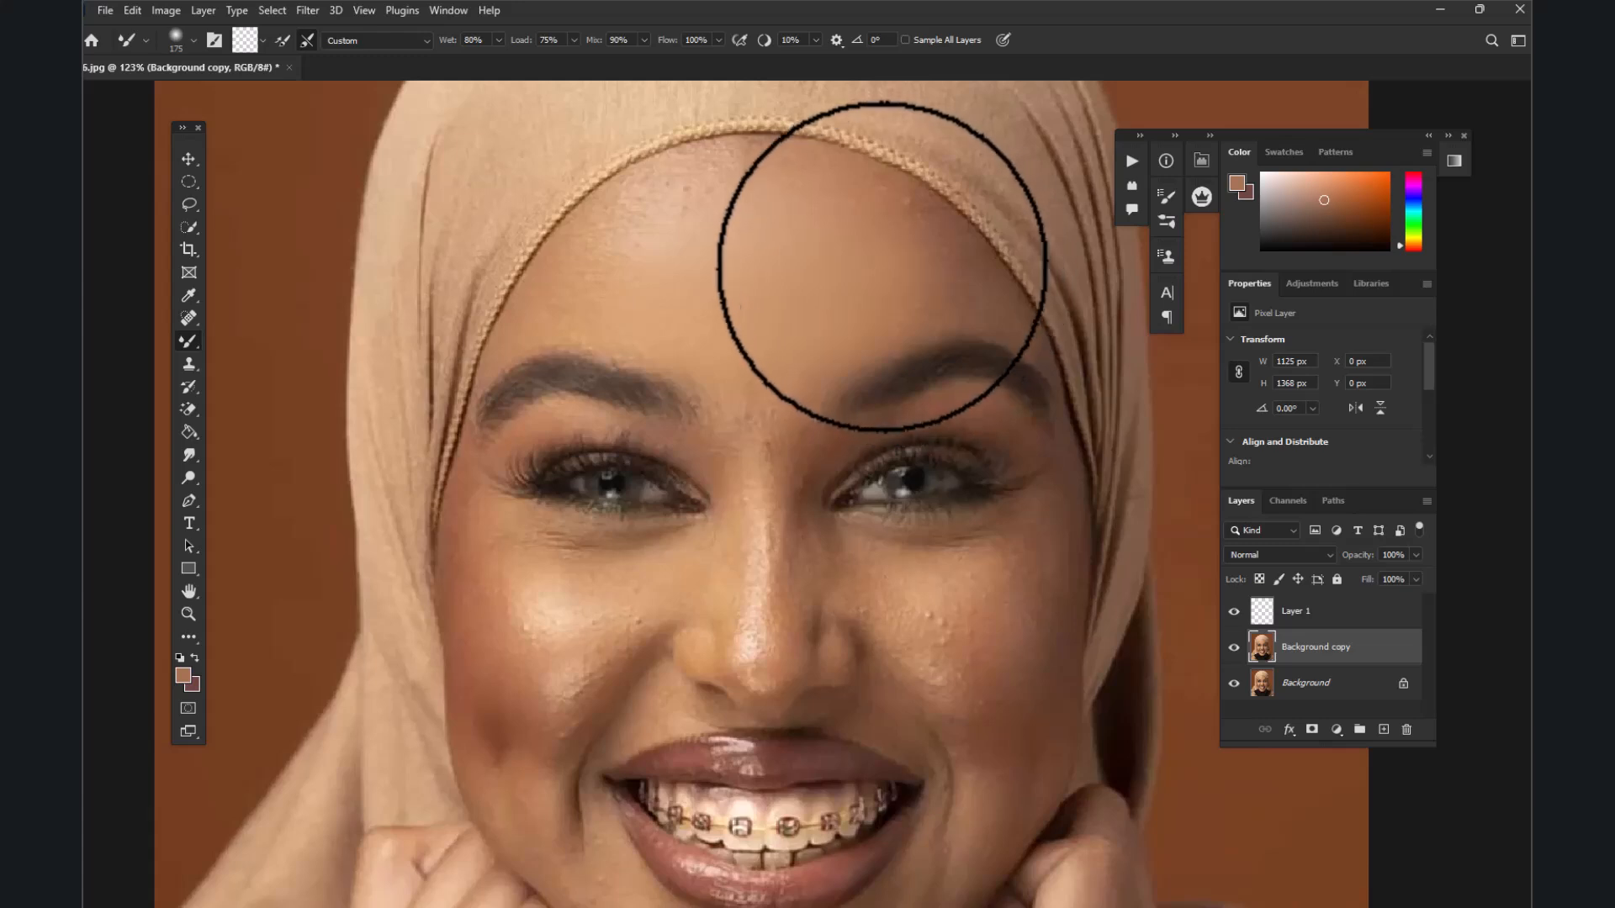
left_click_drag(762, 576, 766, 539)
mouse_move(966, 684)
left_mouse_down()
mouse_move(932, 615)
mouse_move(963, 620)
mouse_move(1003, 711)
mouse_move(995, 587)
left_mouse_up()
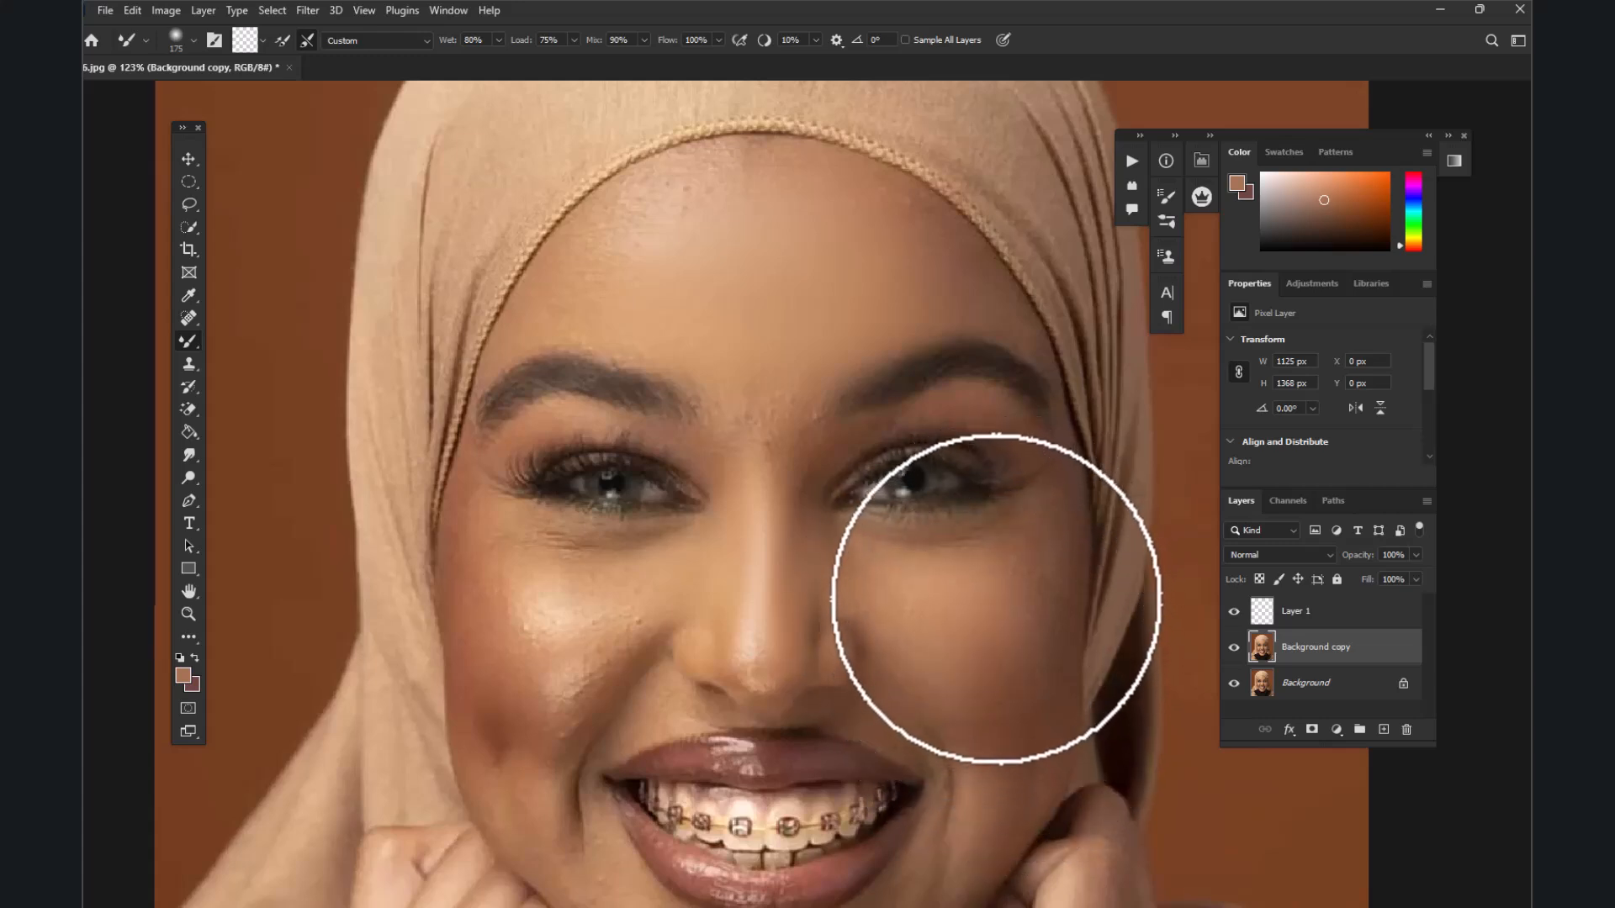
Reduce the Mixer Brush size to 150 px and smooth the textured highlight on the image-left cheek
left_click(193, 39)
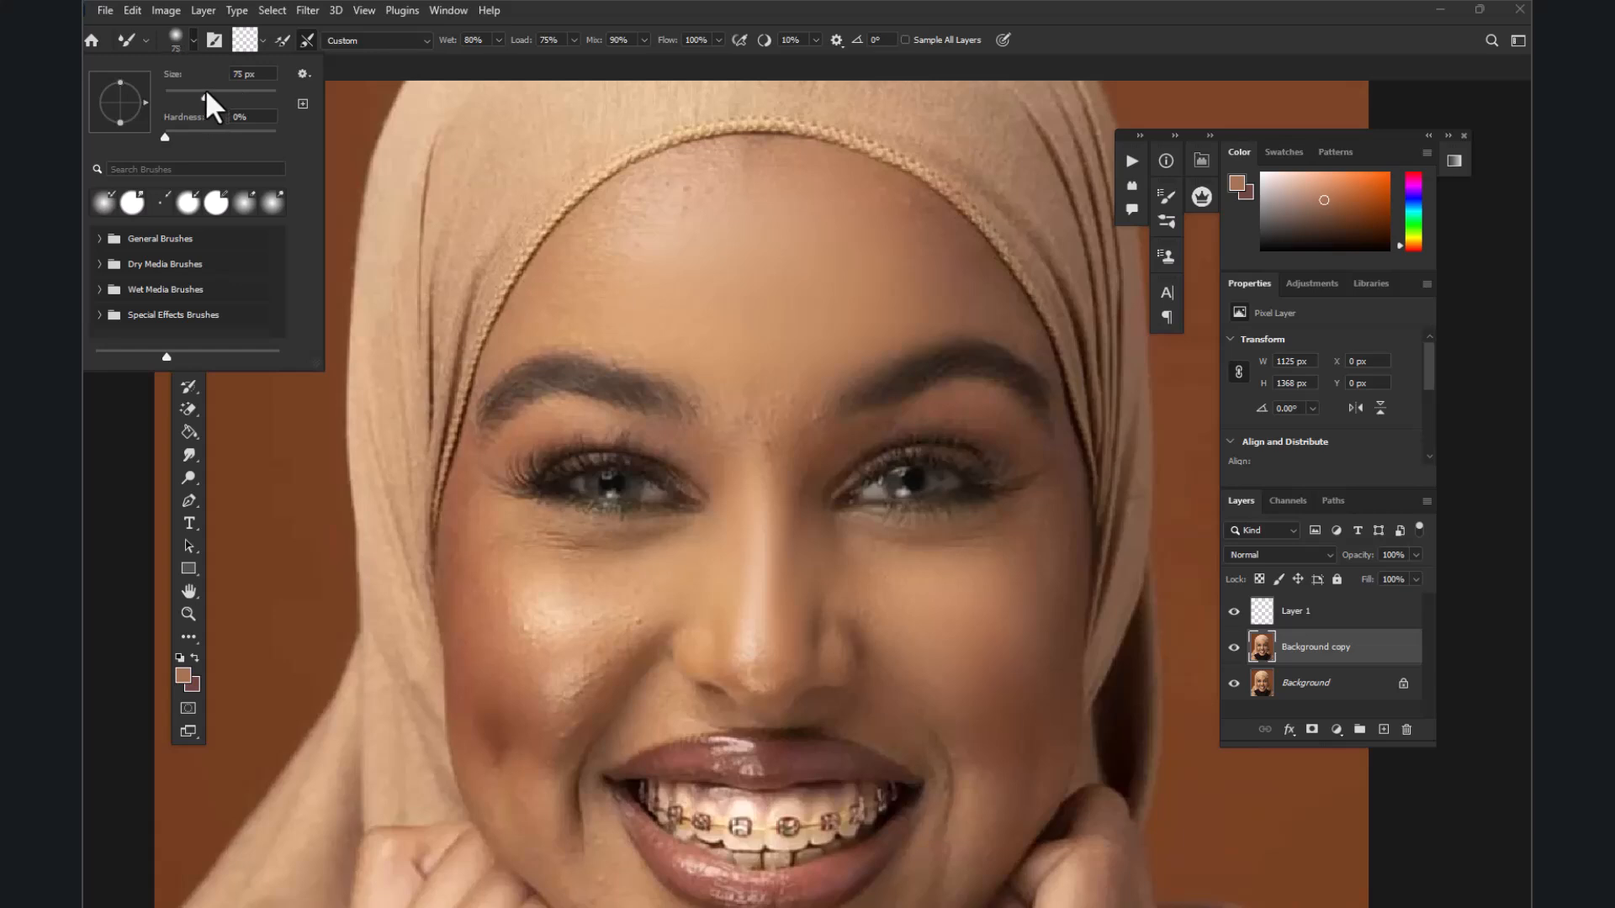
left_click_drag(205, 92, 216, 94)
mouse_move(563, 733)
left_mouse_down()
mouse_move(631, 619)
mouse_move(522, 631)
mouse_move(638, 577)
mouse_move(683, 610)
mouse_move(589, 582)
mouse_move(631, 581)
mouse_move(522, 569)
mouse_move(537, 577)
left_mouse_up()
Toggle the visibility of Background copy to compare the smoothed skin with the original
scroll(537, 577, "down", 6)
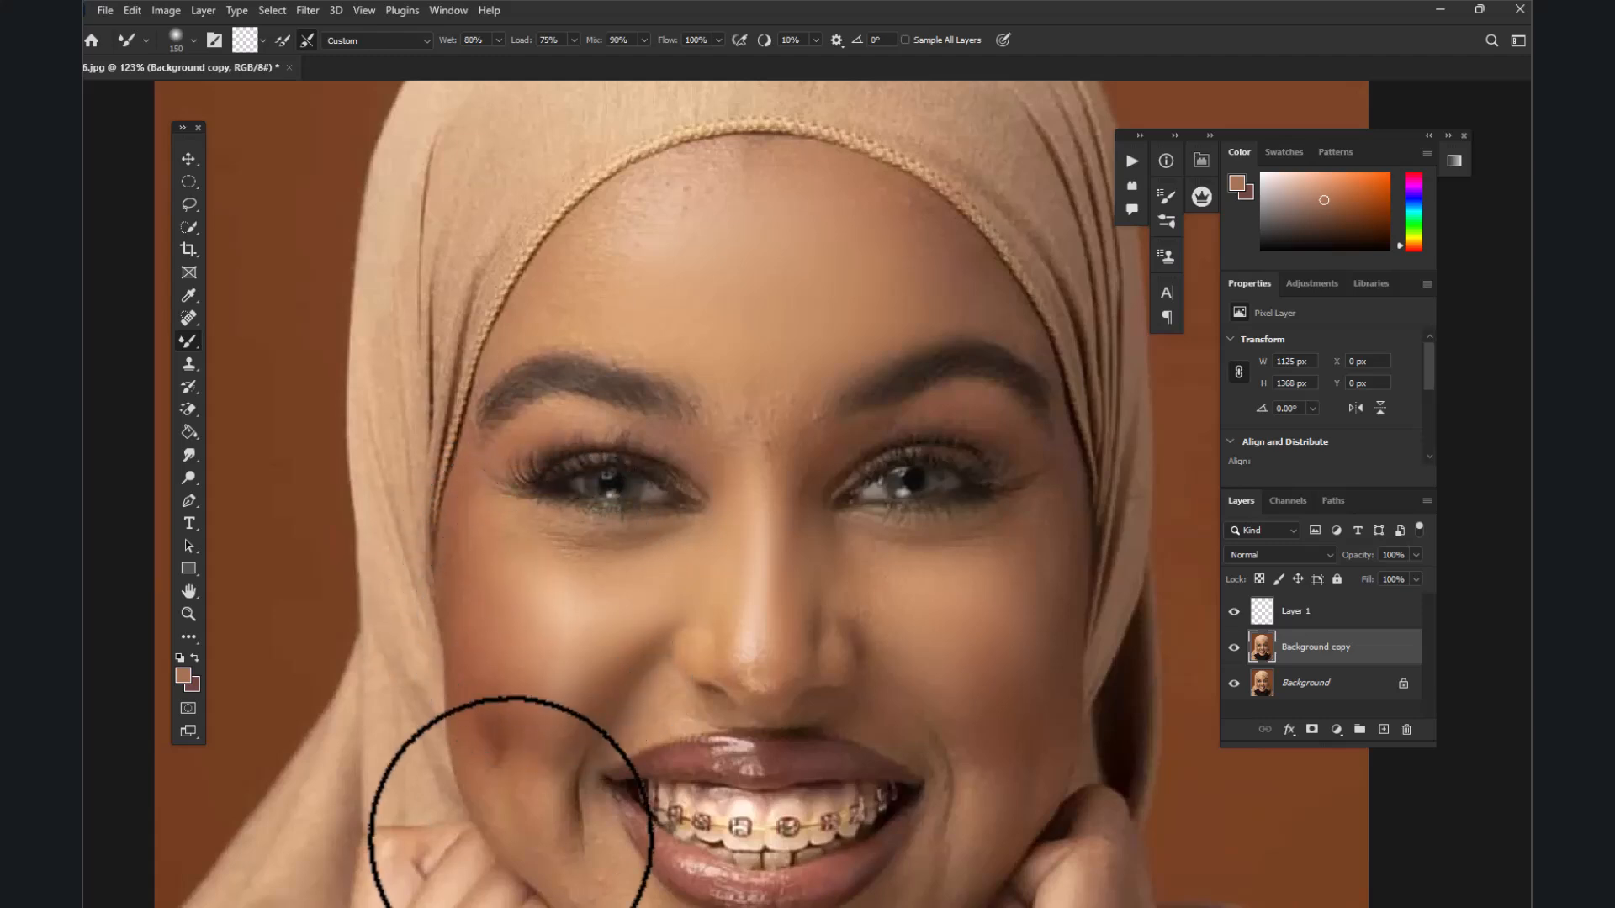
scroll(703, 379, "up", 3)
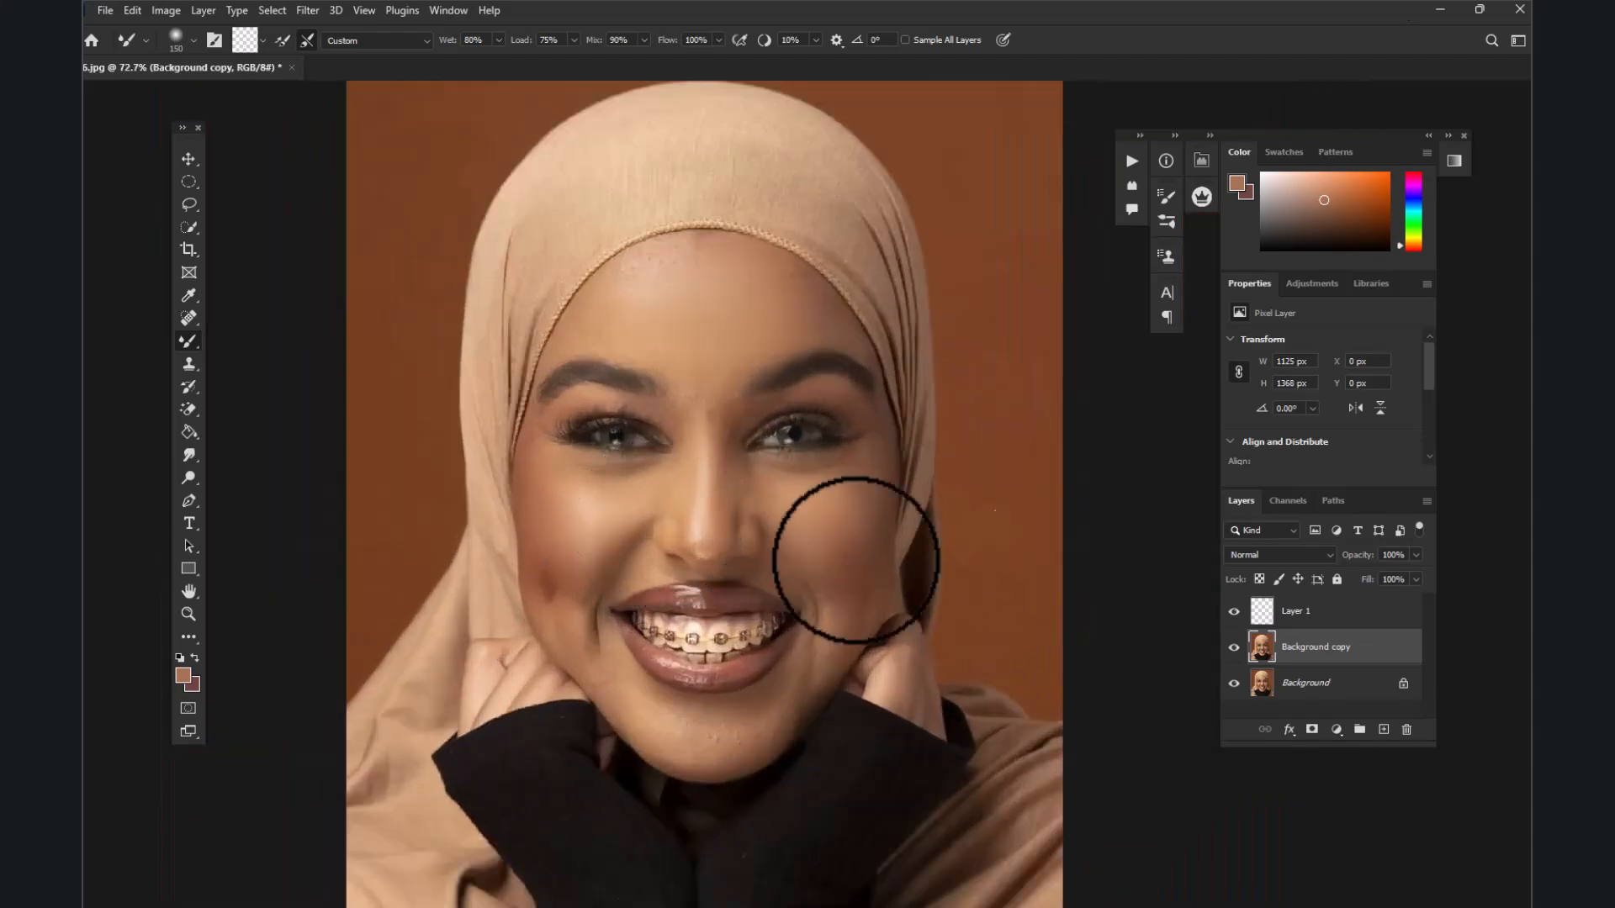
left_click(1236, 649)
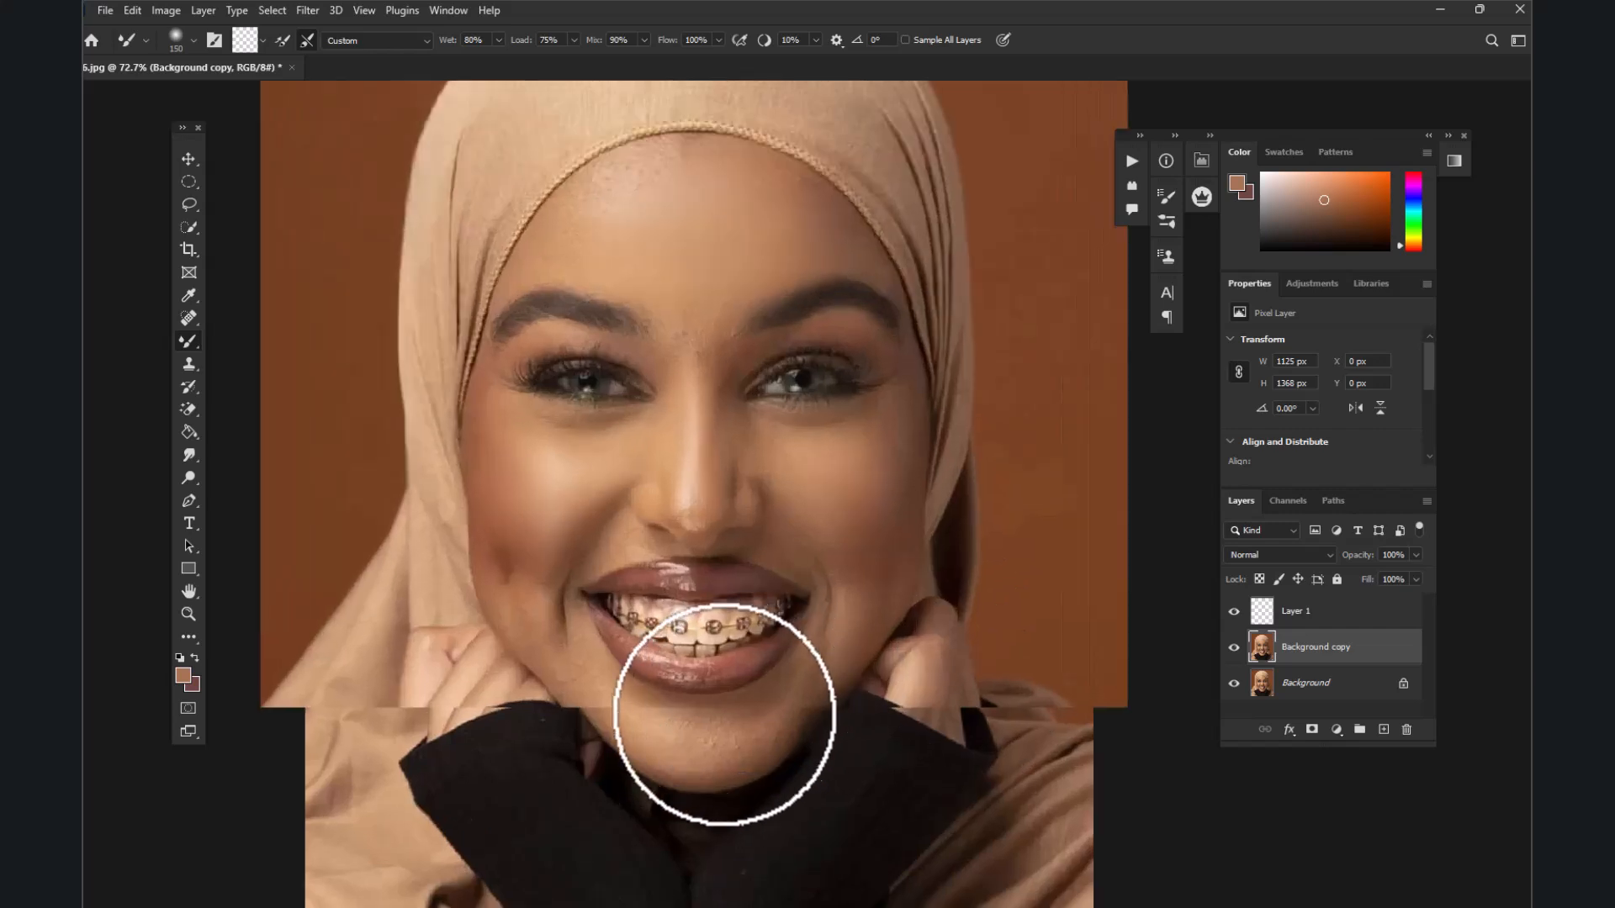
Smooth the chin, then reduce the Mixer Brush to 100 px and blend the lower cheeks, nose tip and skin around the mouth
scroll(732, 703, "up", 4)
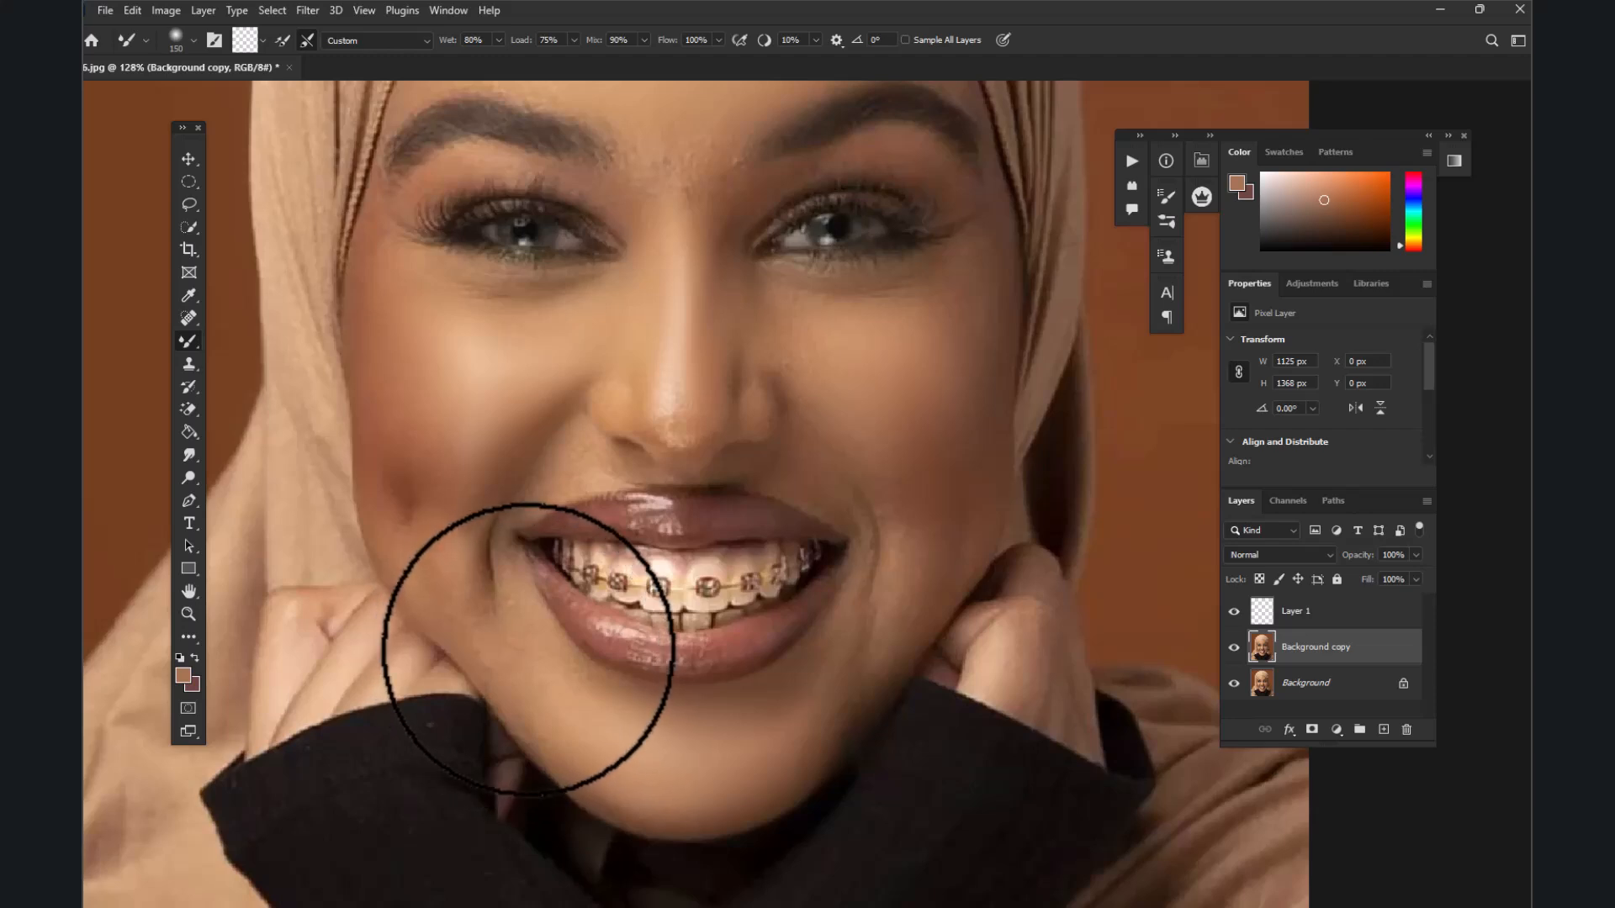
scroll(538, 639, "up", 3)
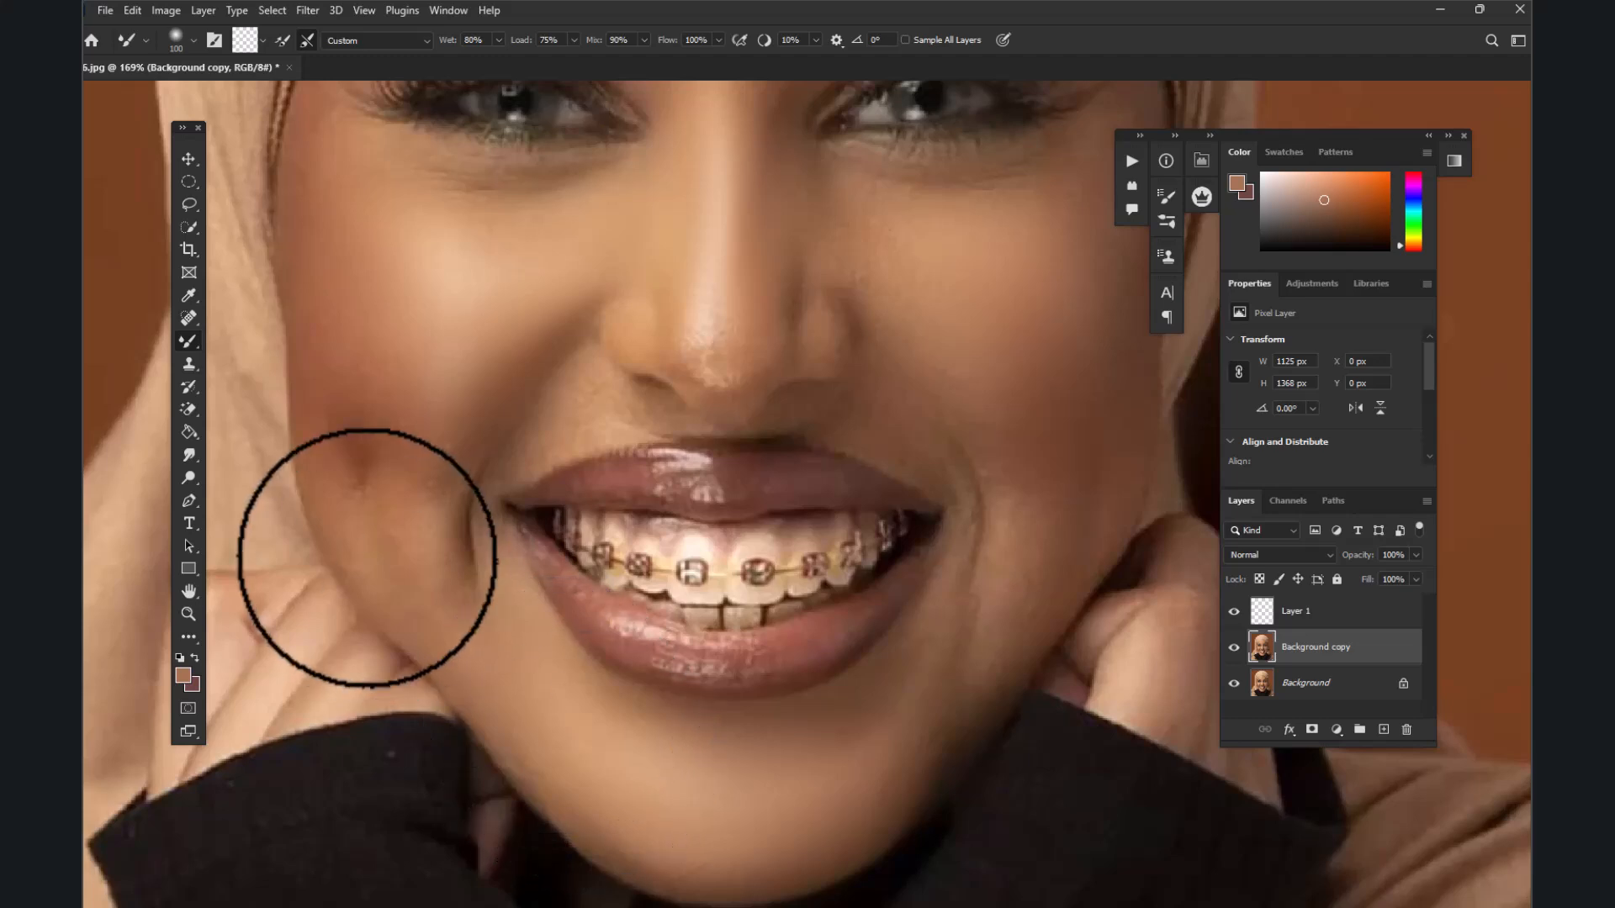
mouse_move(427, 449)
left_mouse_down()
mouse_move(391, 379)
mouse_move(369, 351)
left_mouse_up()
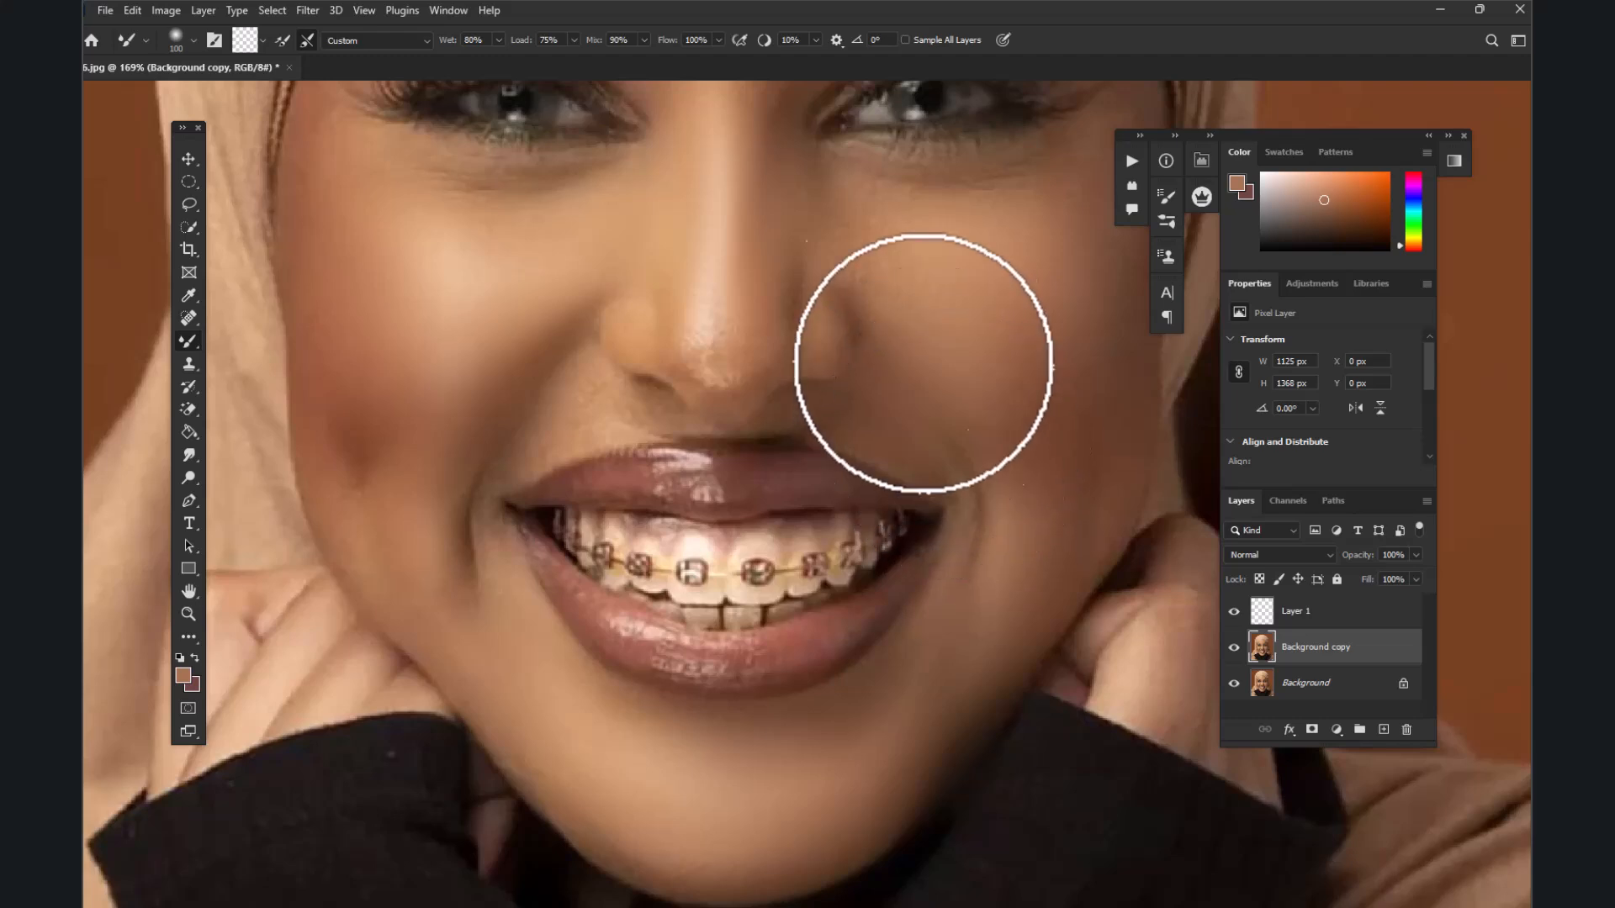
left_click_drag(740, 333, 725, 349)
mouse_move(541, 431)
left_mouse_down()
mouse_move(583, 390)
mouse_move(552, 414)
left_mouse_up()
scroll(607, 332, "down", 2)
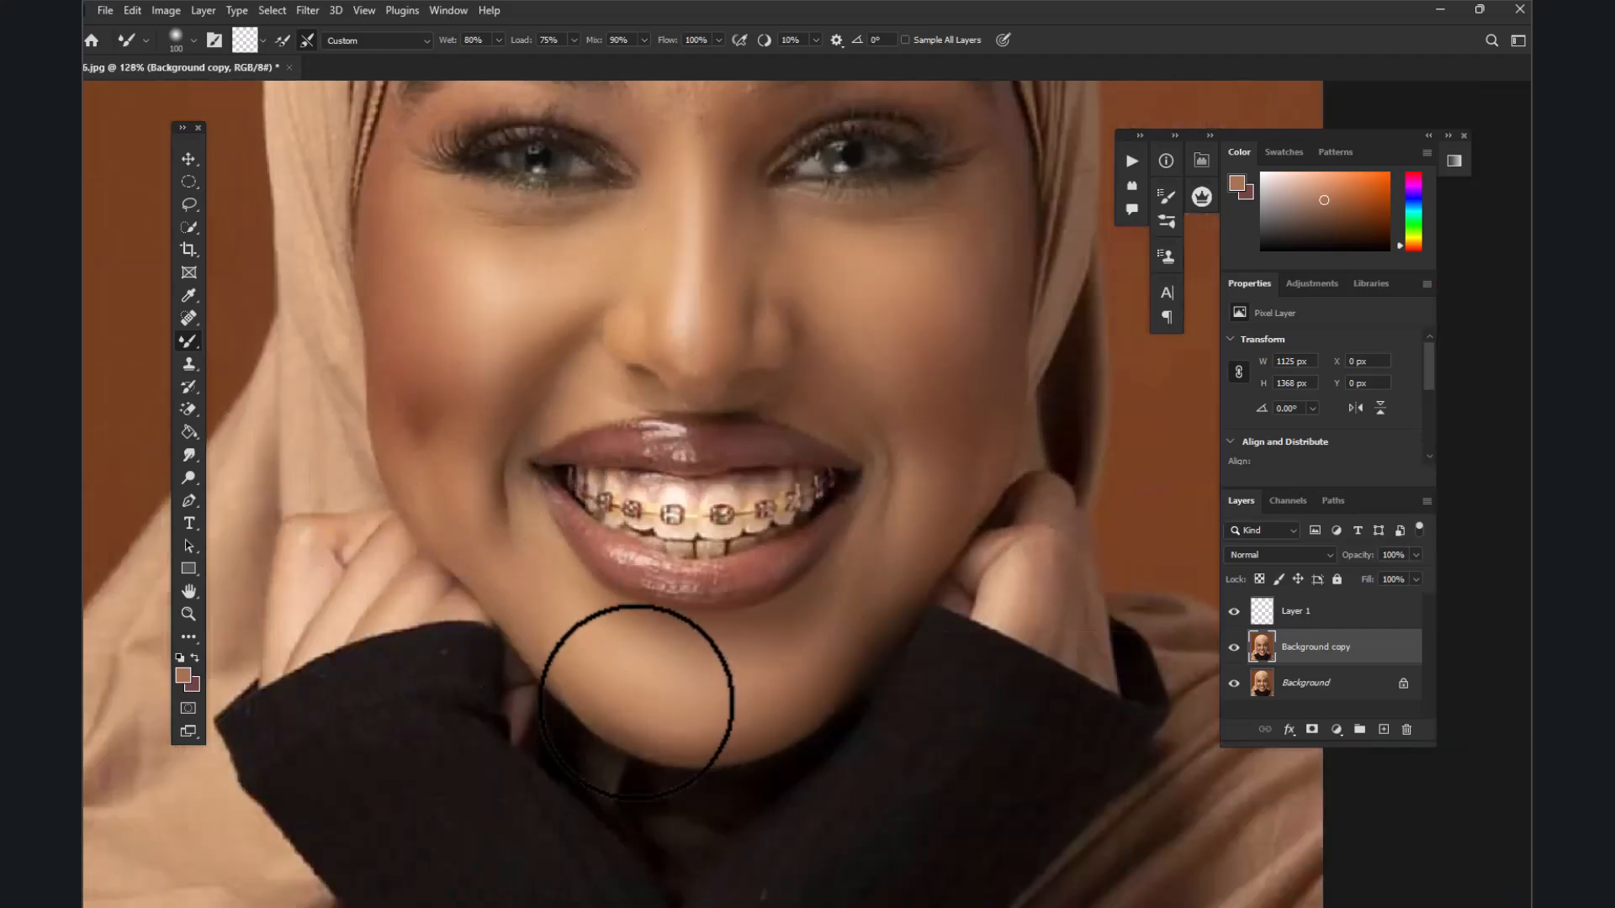
Increase the Mixer Brush size to 125 px and smooth the remaining skin texture on the image-left side of the forehead
scroll(925, 412, "down", 5)
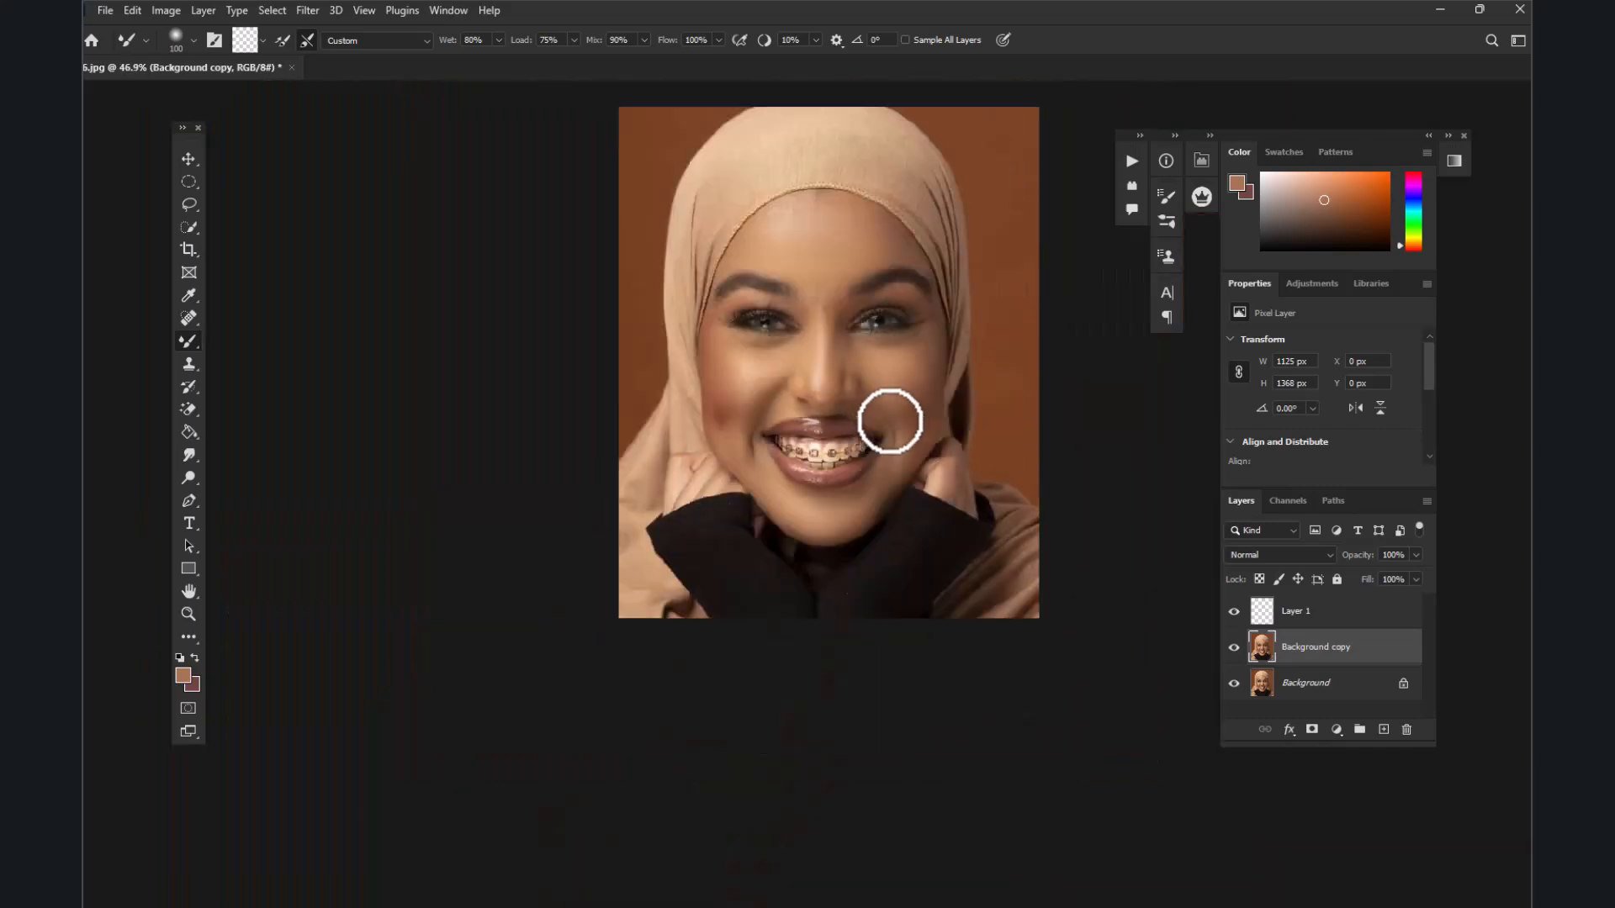
scroll(876, 317, "up", 7)
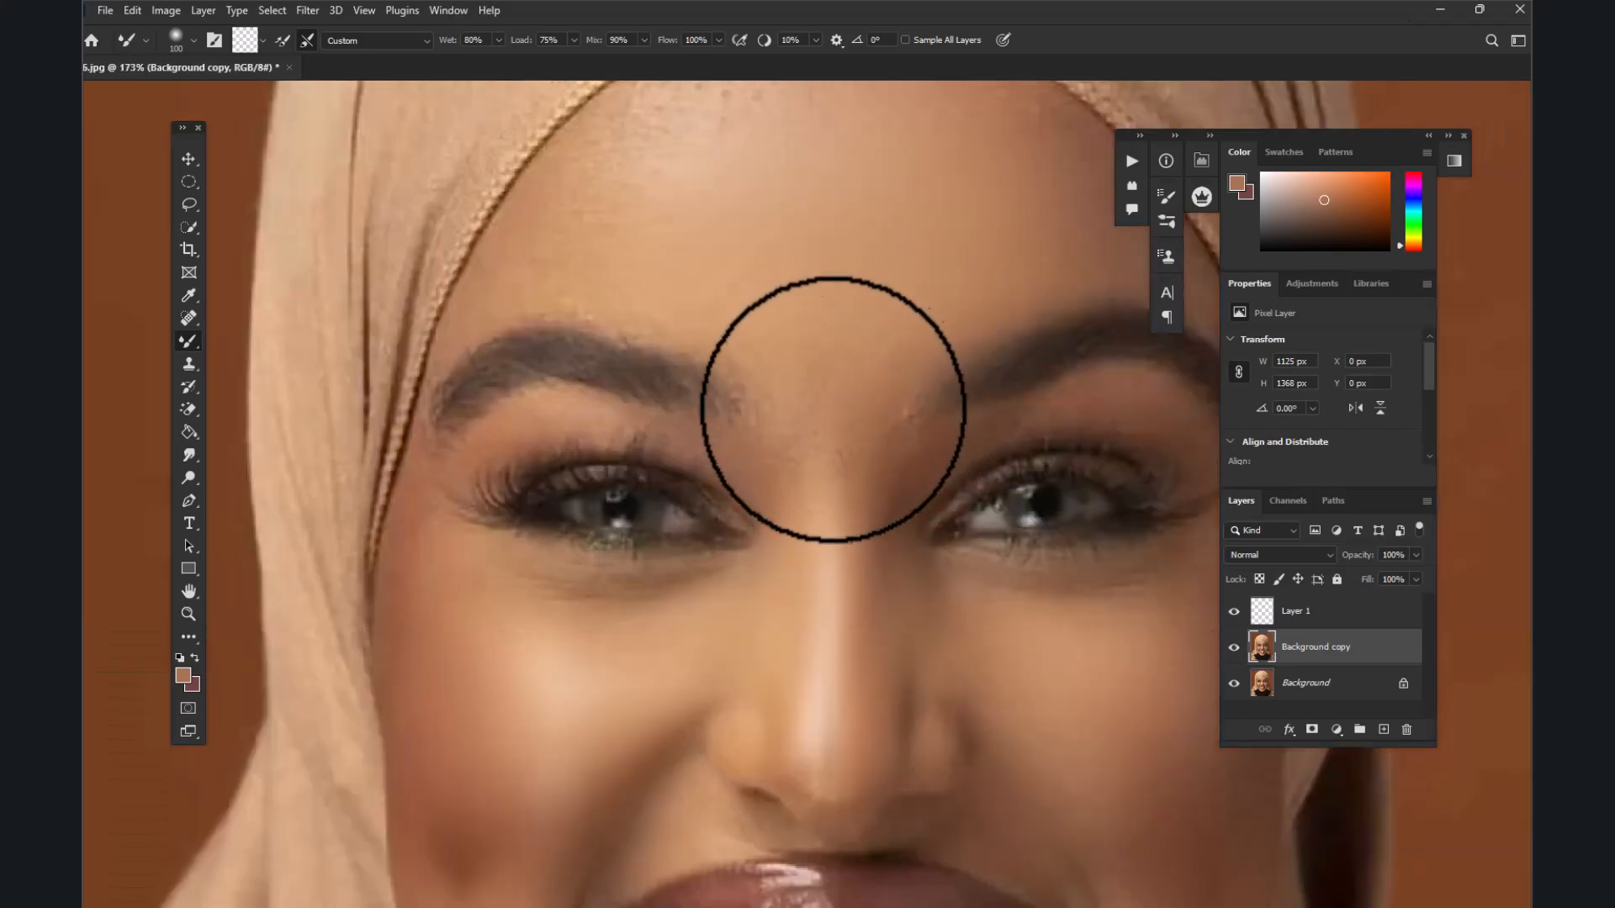
scroll(707, 363, "down", 2)
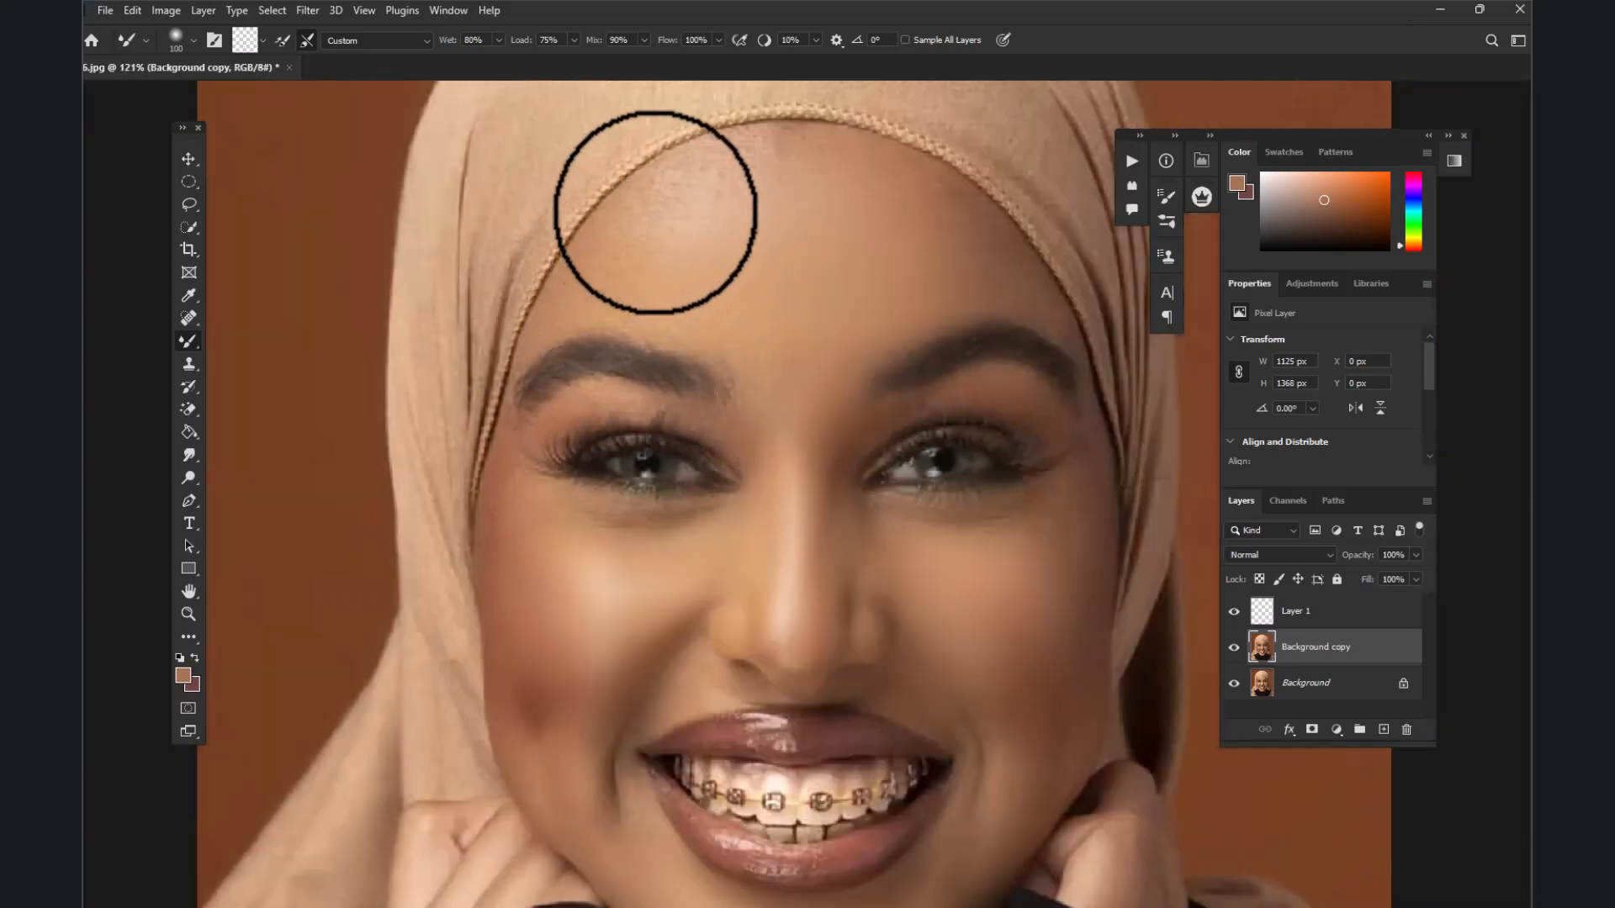
scroll(645, 220, "up", 1)
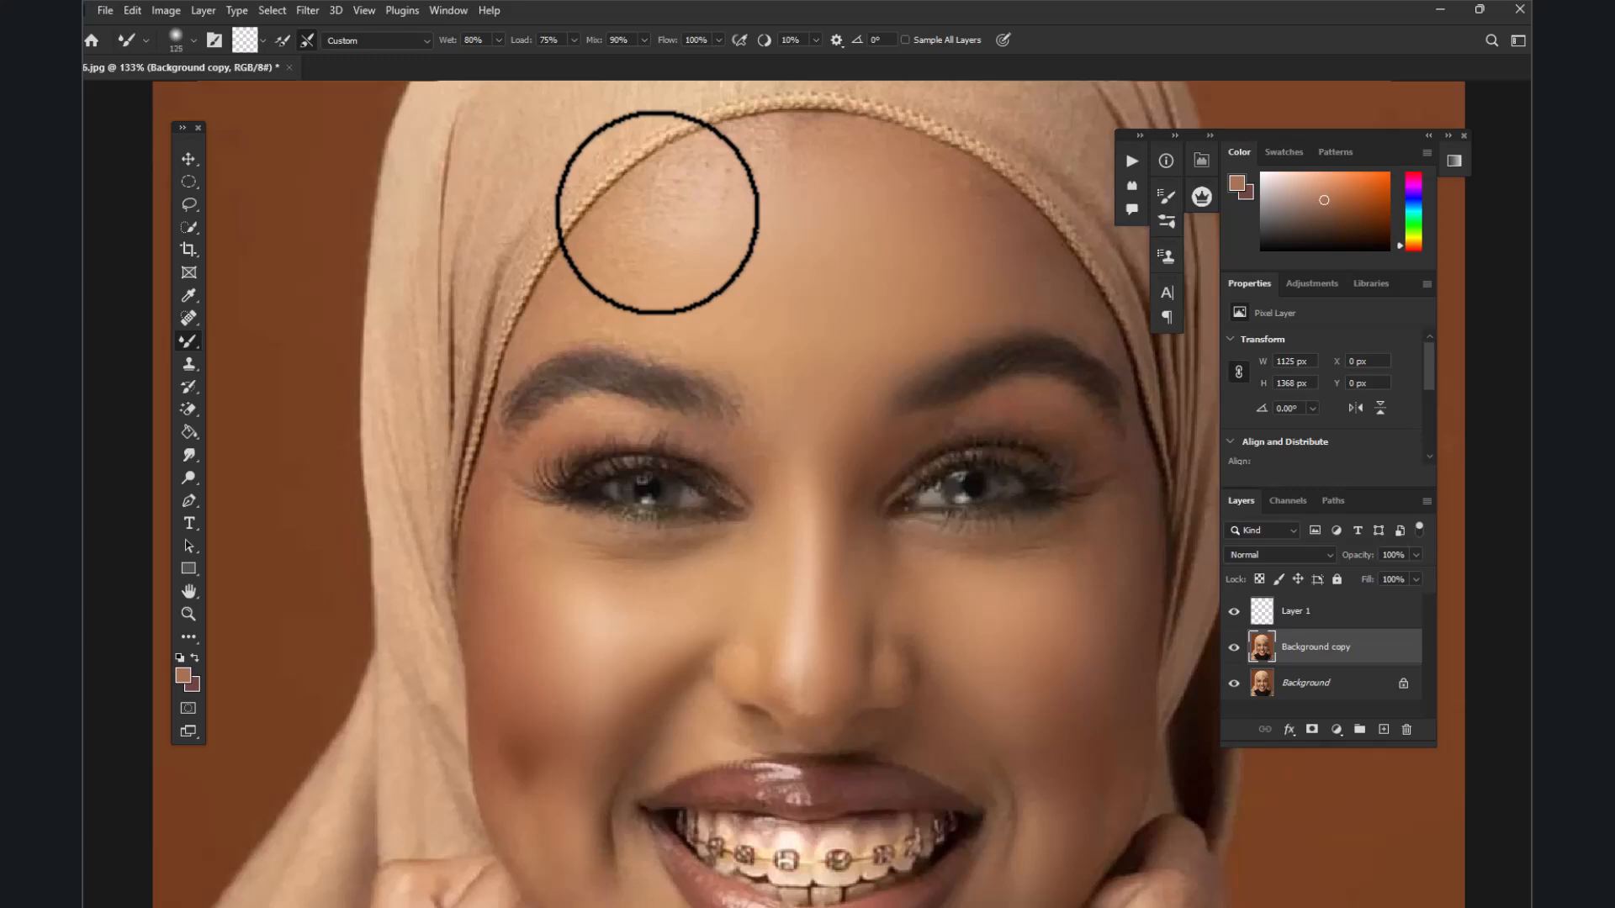
scroll(657, 212, "up", 3)
mouse_move(855, 167)
left_mouse_down()
mouse_move(1028, 211)
mouse_move(938, 199)
mouse_move(586, 288)
mouse_move(680, 227)
mouse_move(680, 200)
mouse_move(601, 306)
mouse_move(644, 316)
left_mouse_up()
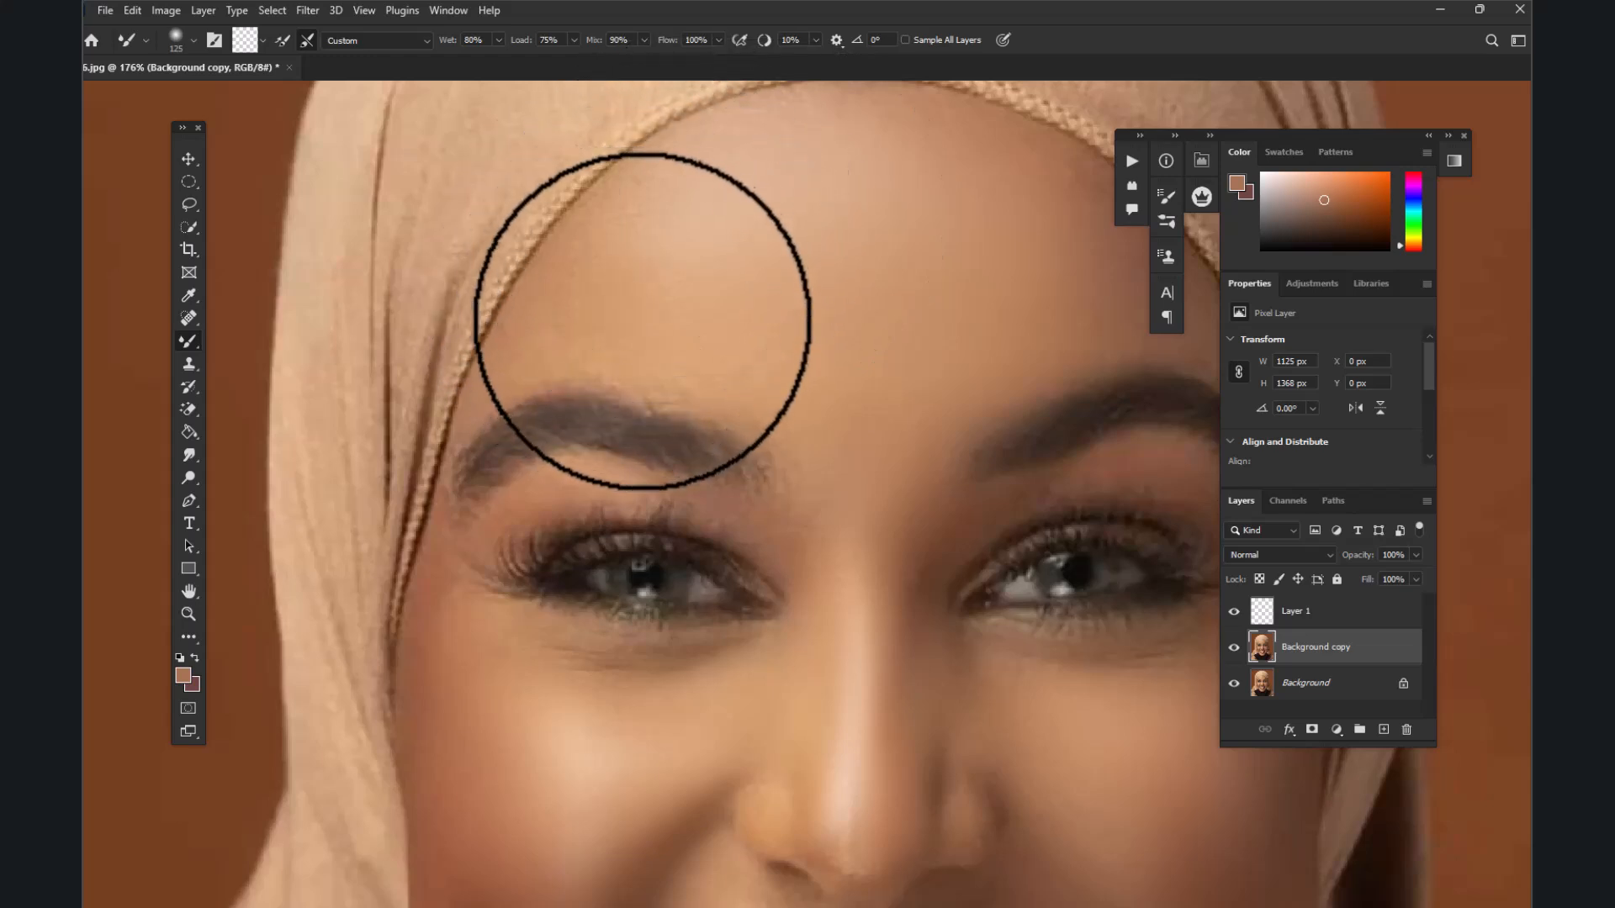
Reduce the Mixer Brush size to 70 px and blend the skin beside the nose and around the image-right mouth corner
scroll(800, 379, "down", 5)
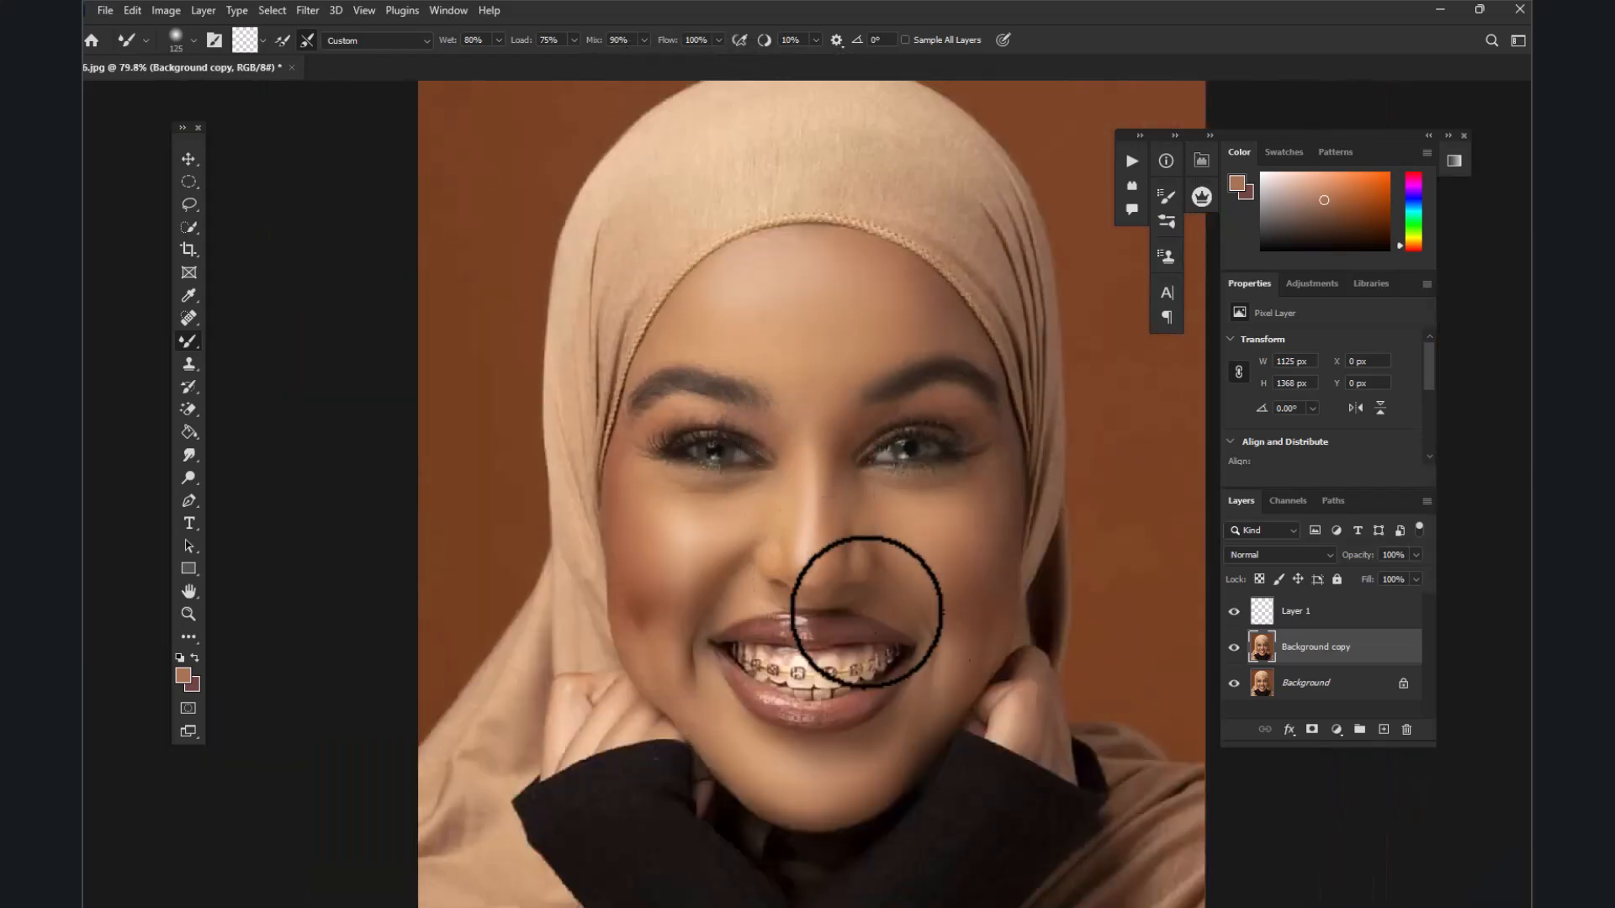
scroll(631, 678, "up", 4)
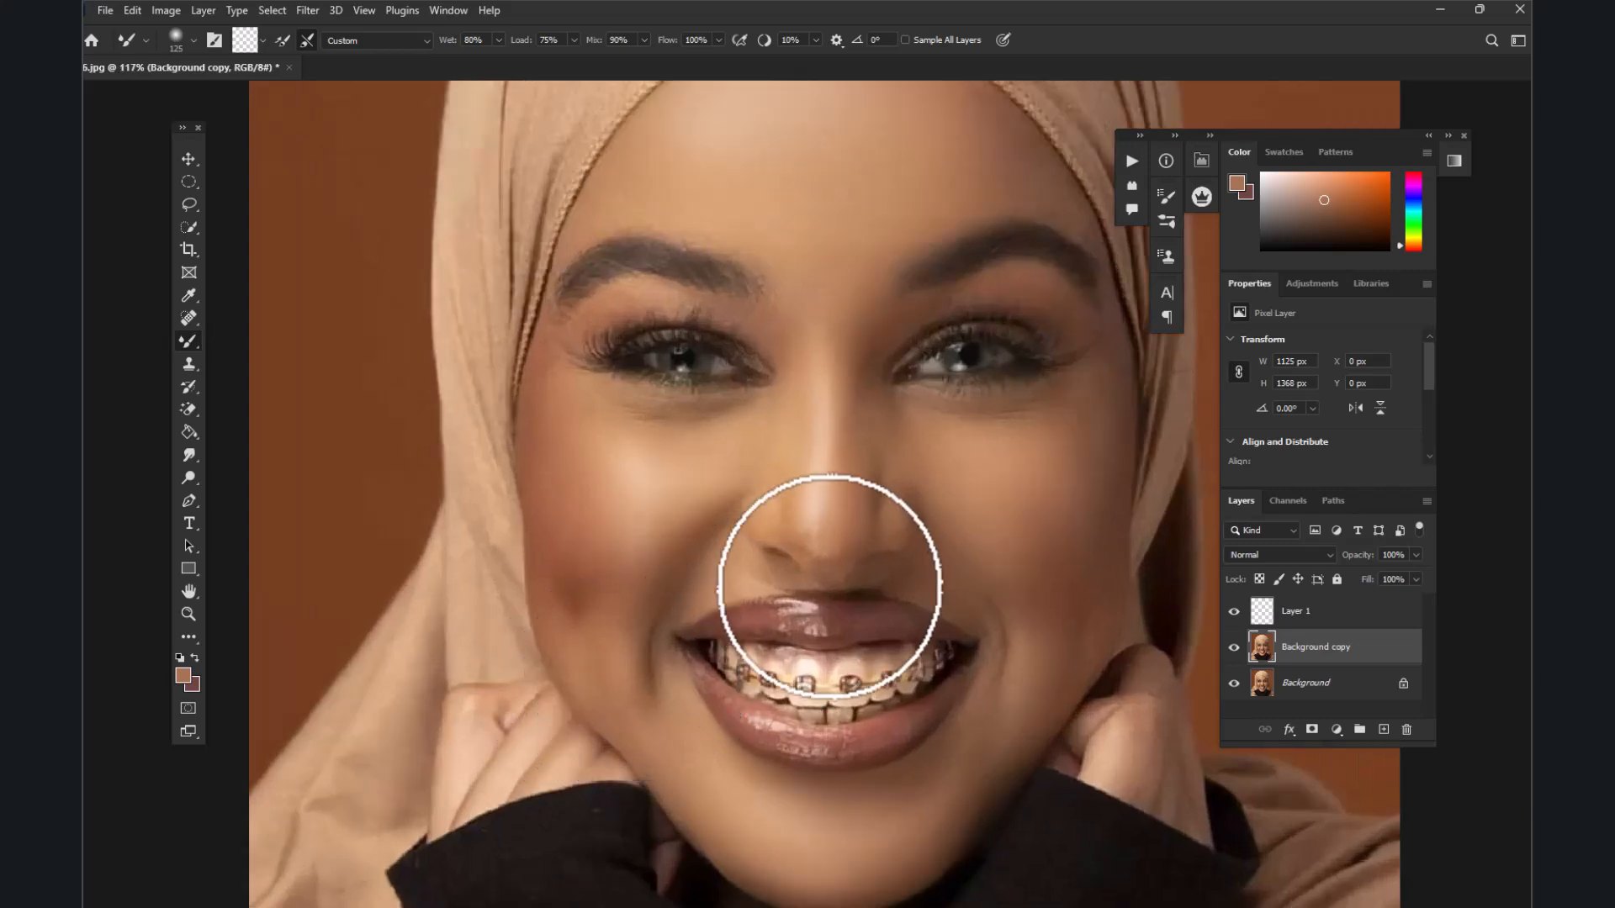
scroll(828, 591, "up", 3)
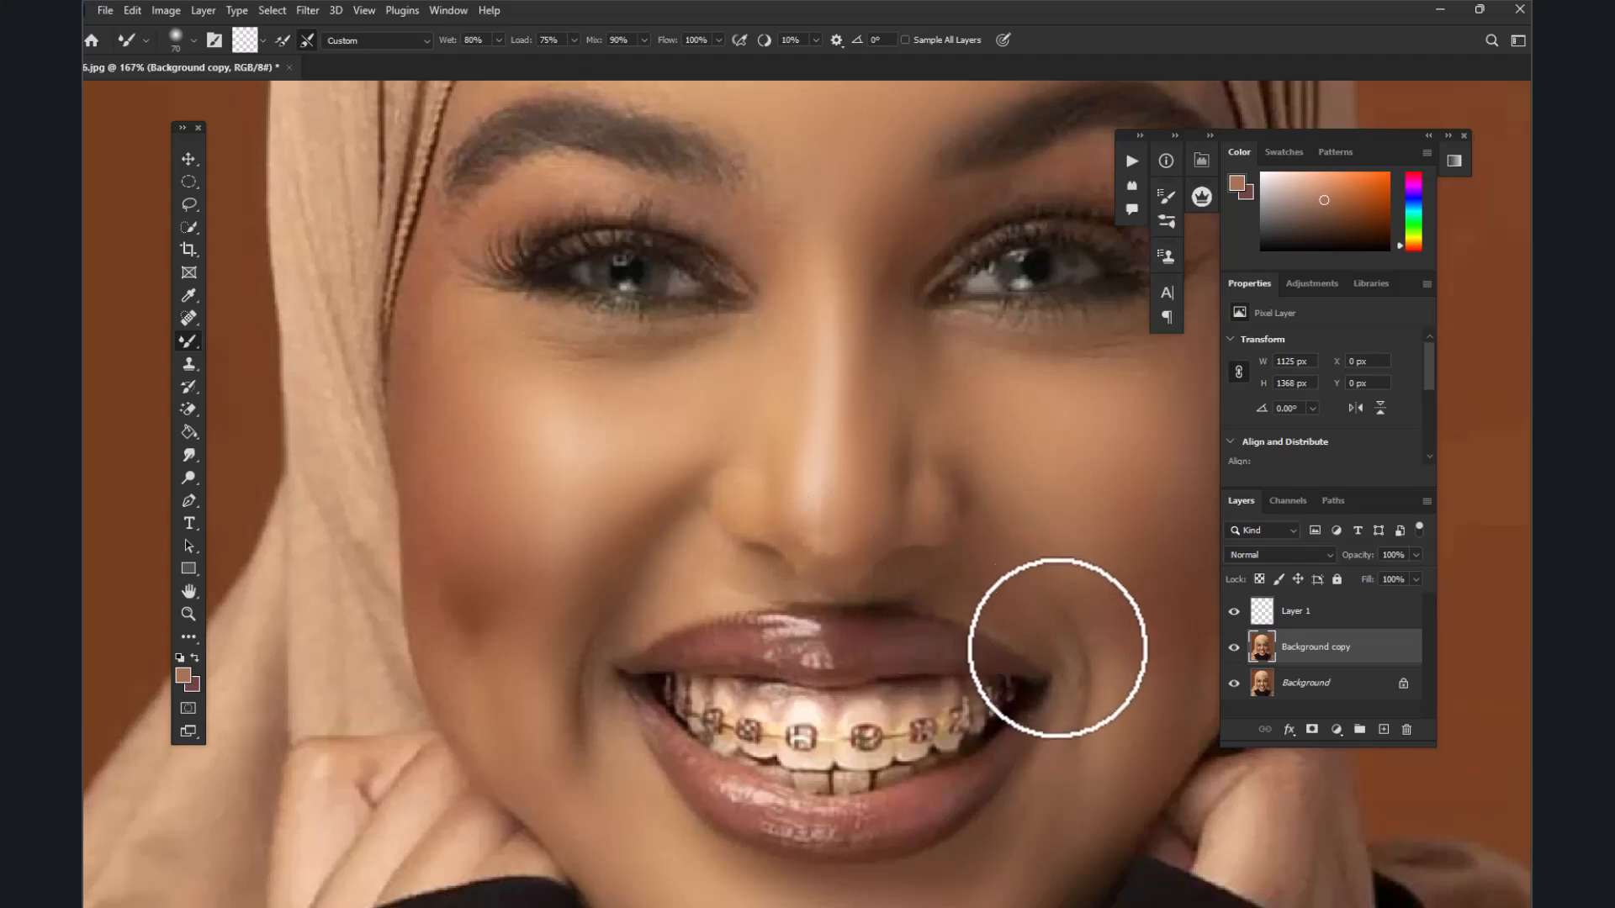
scroll(949, 504, "down", 2)
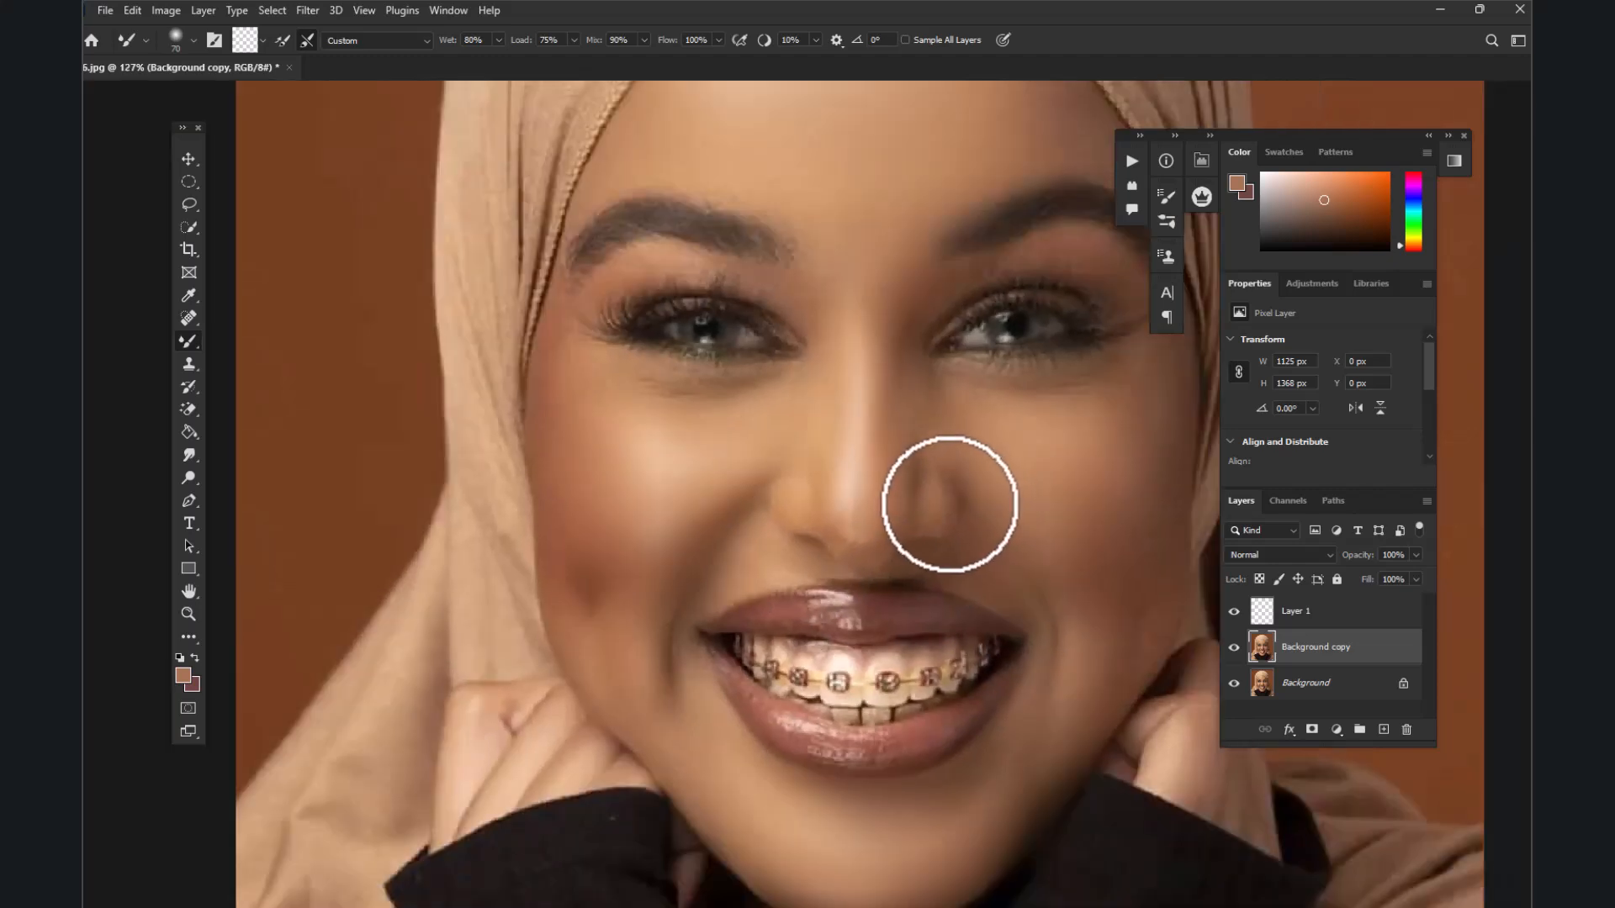
scroll(966, 342, "down", 3)
scroll(956, 325, "up", 5)
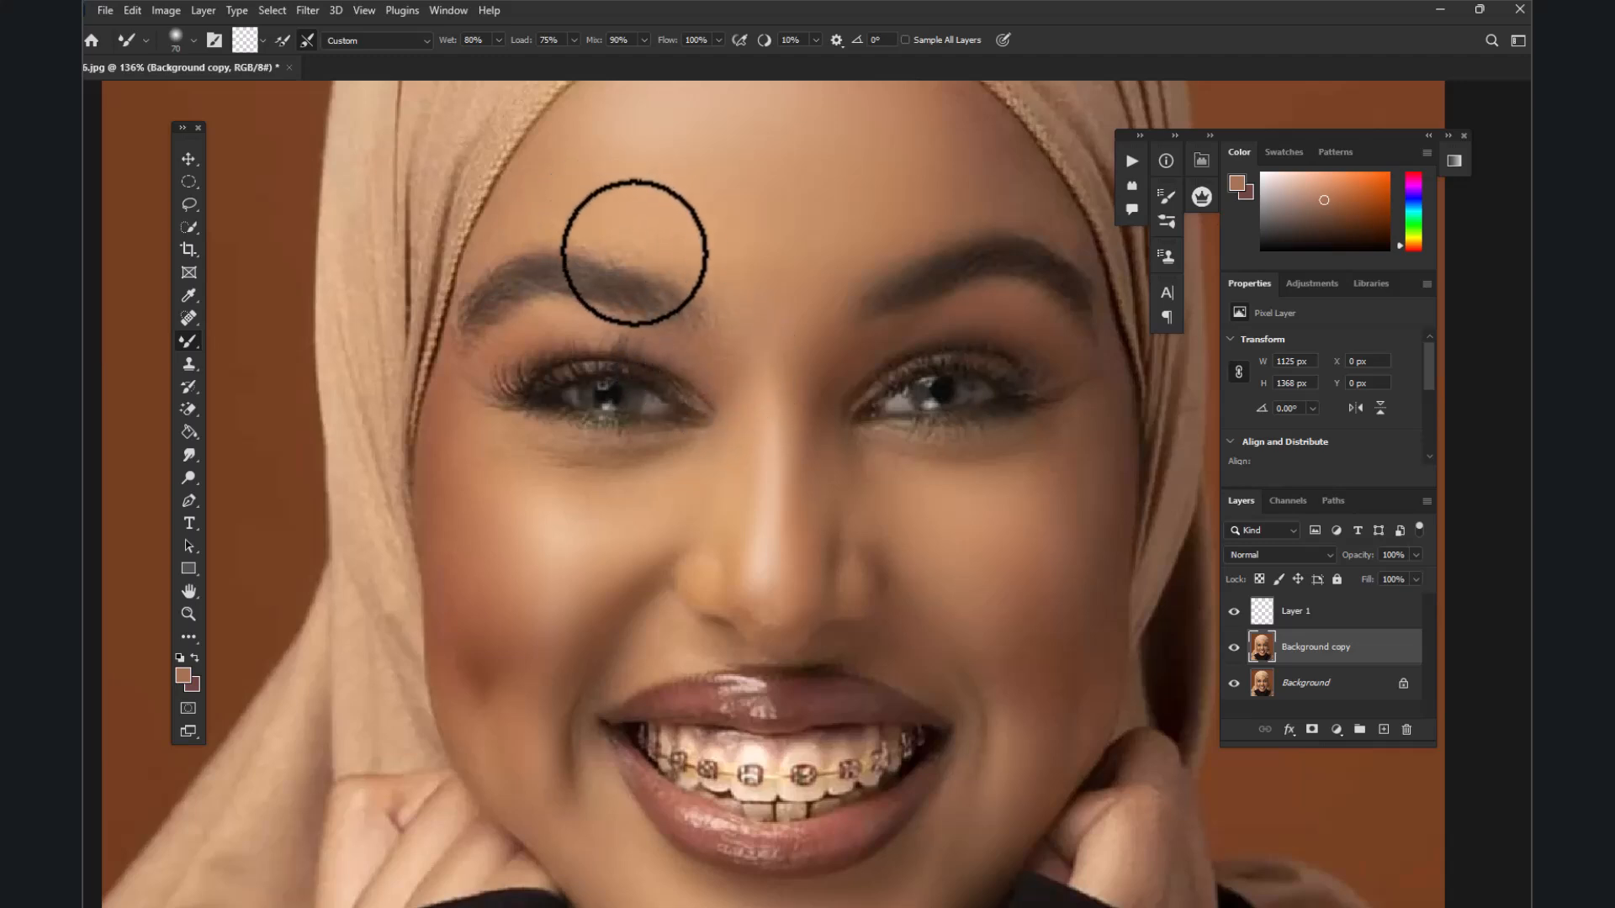
Inspect the smoothed face and hands at several magnifications and toggle Background copy's visibility to compare with the original
scroll(707, 246, "down", 5)
scroll(916, 533, "up", 5)
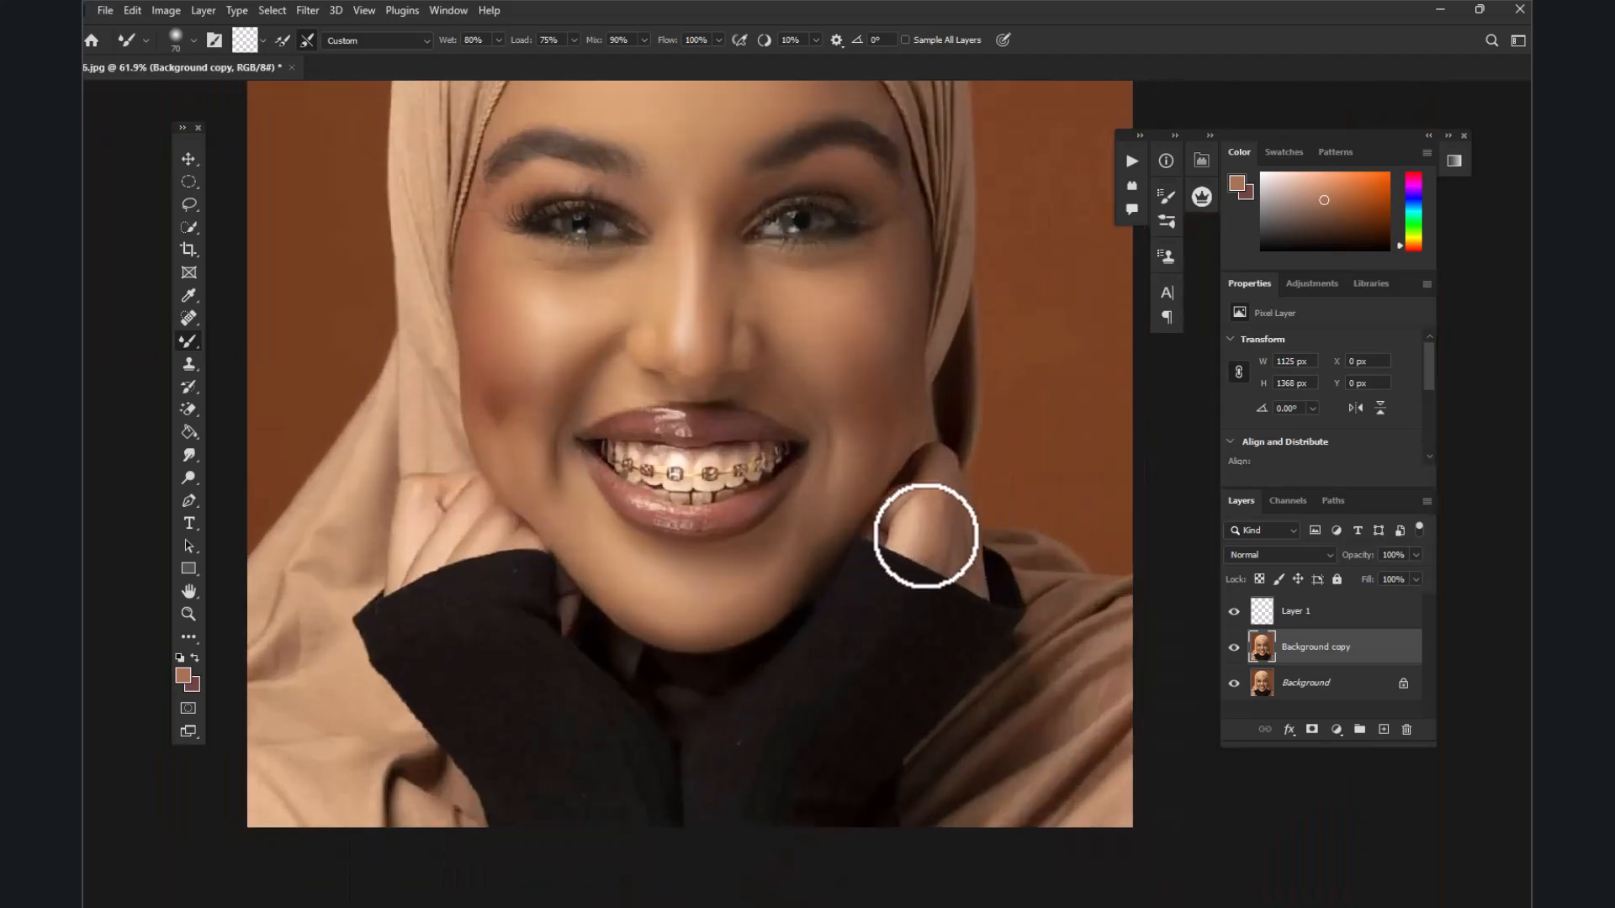
scroll(909, 492, "down", 3)
scroll(505, 501, "up", 3)
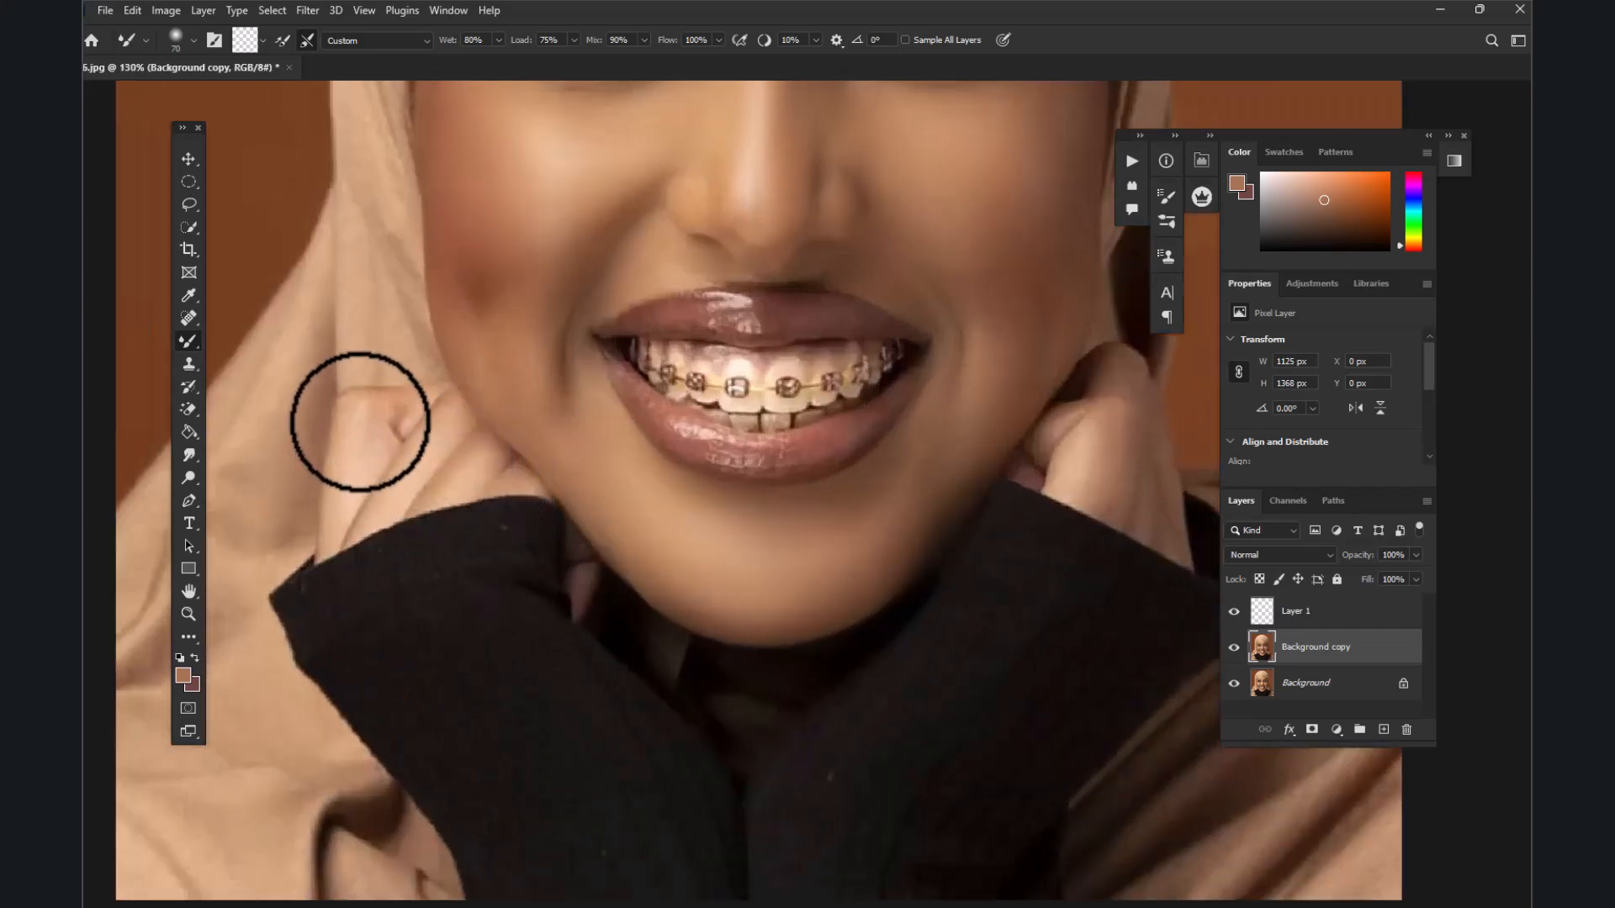
scroll(488, 473, "down", 5)
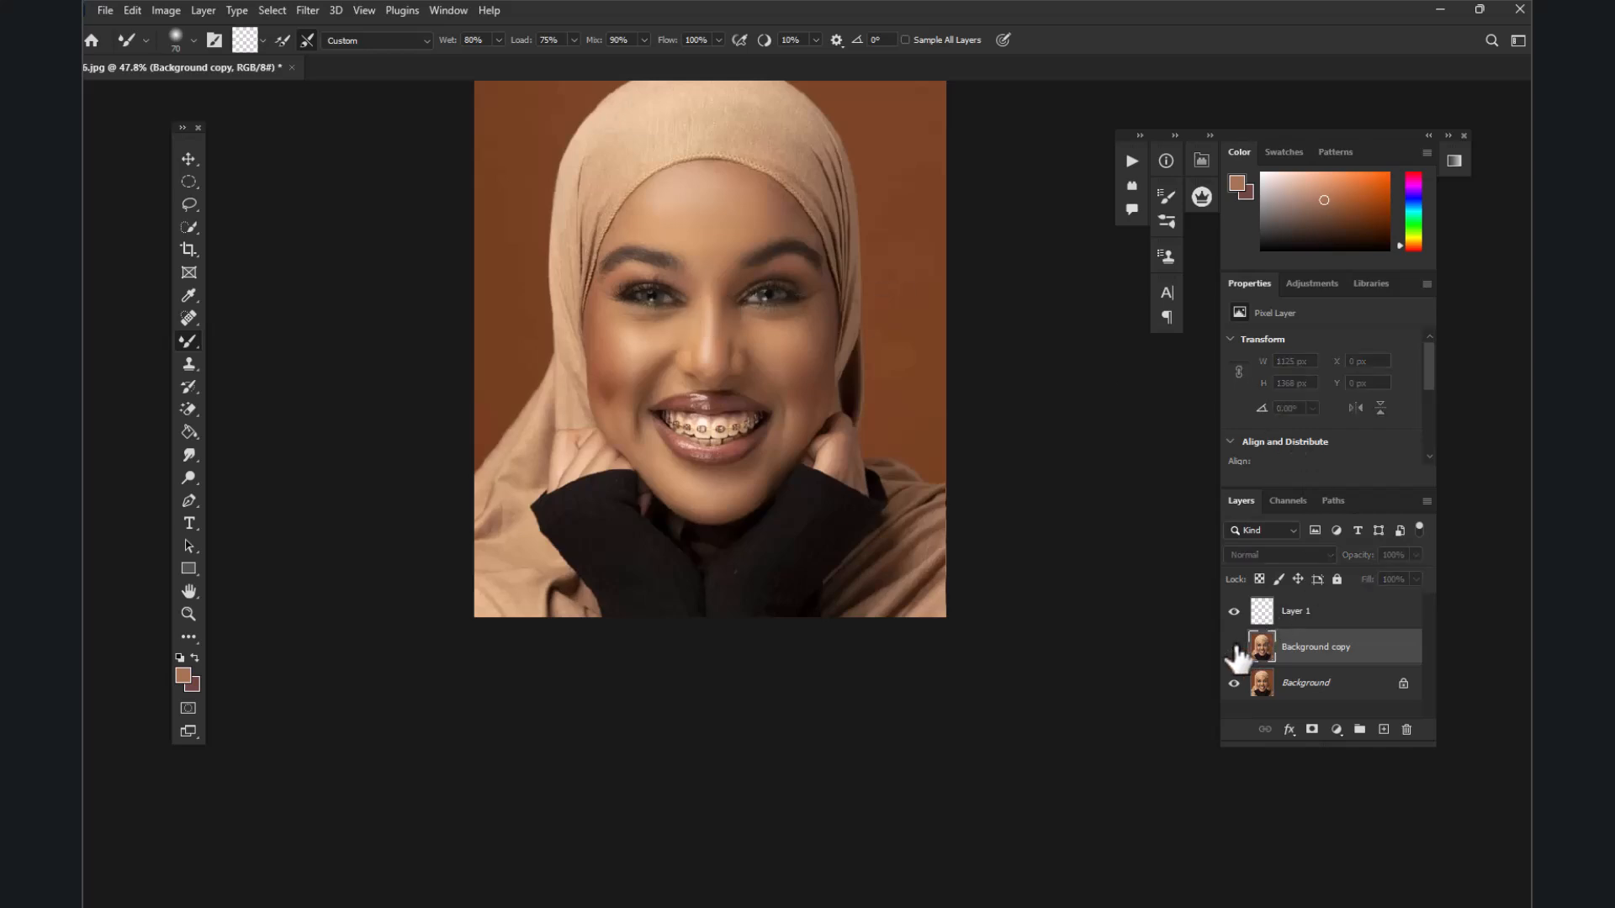
scroll(664, 386, "down", 2)
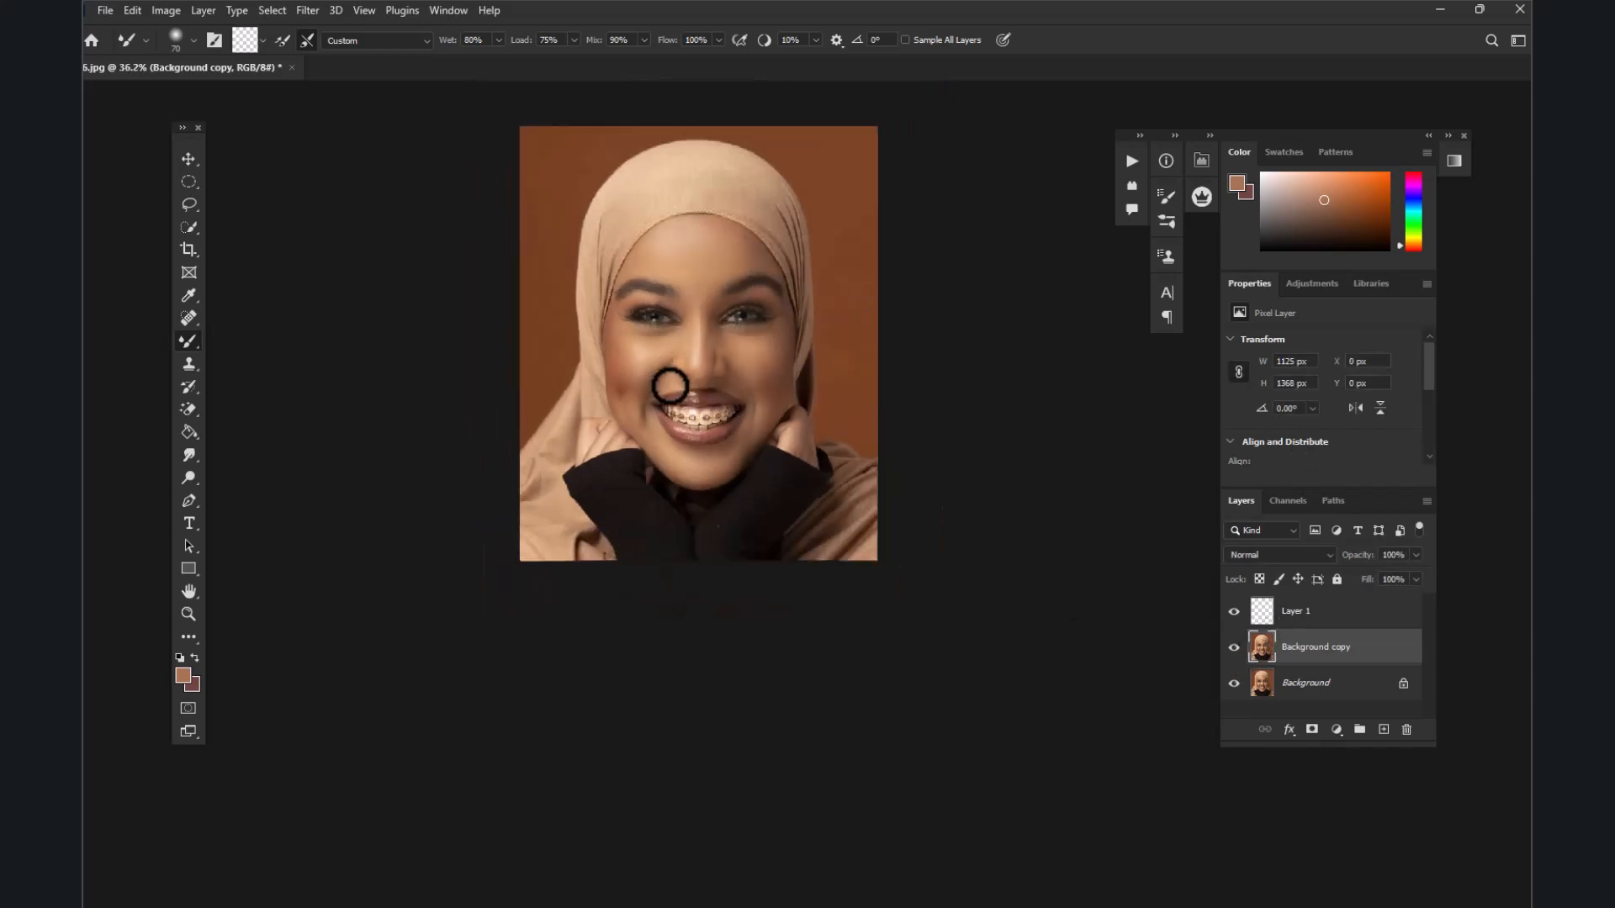
scroll(670, 386, "down", 2)
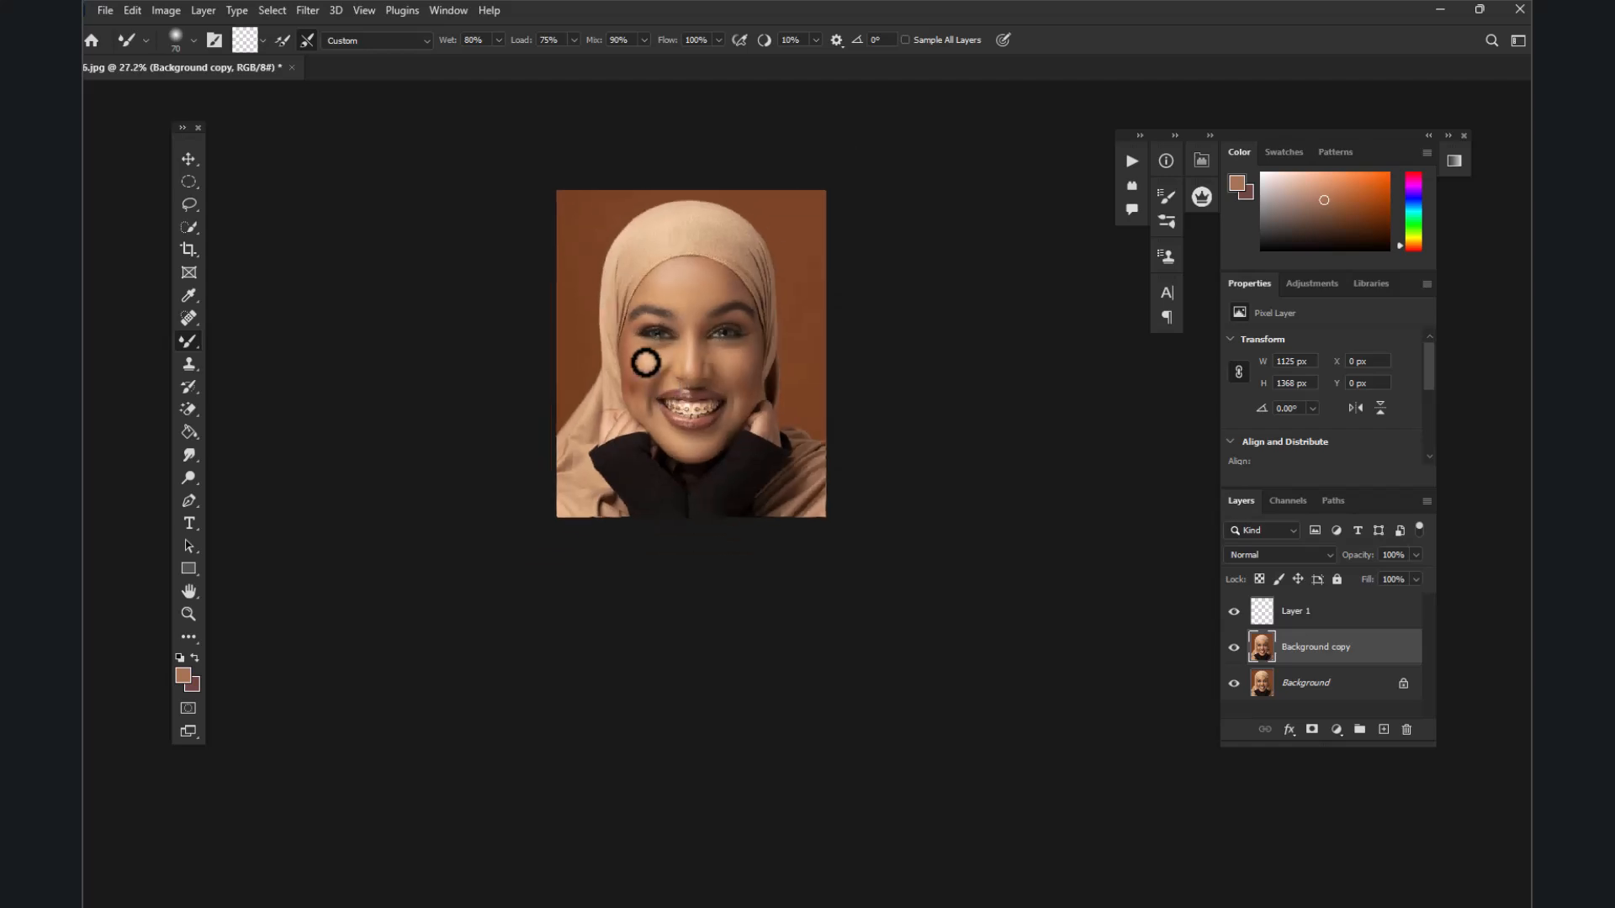
scroll(643, 361, "up", 4)
scroll(642, 361, "down", 3)
scroll(674, 356, "up", 4)
scroll(621, 341, "up", 3)
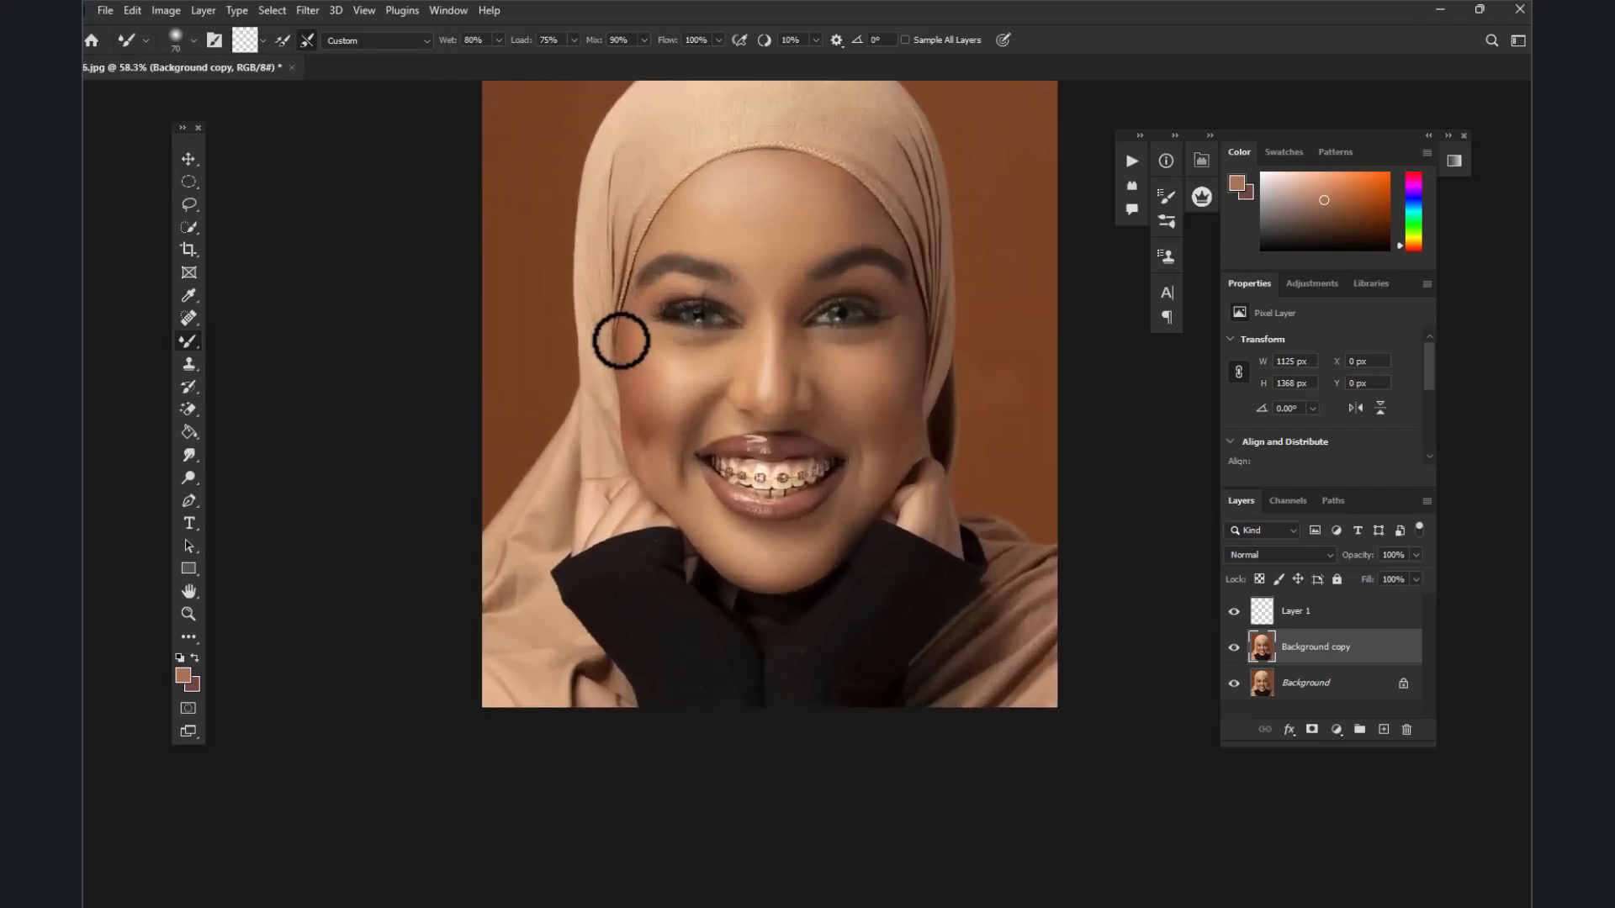
scroll(725, 343, "down", 2)
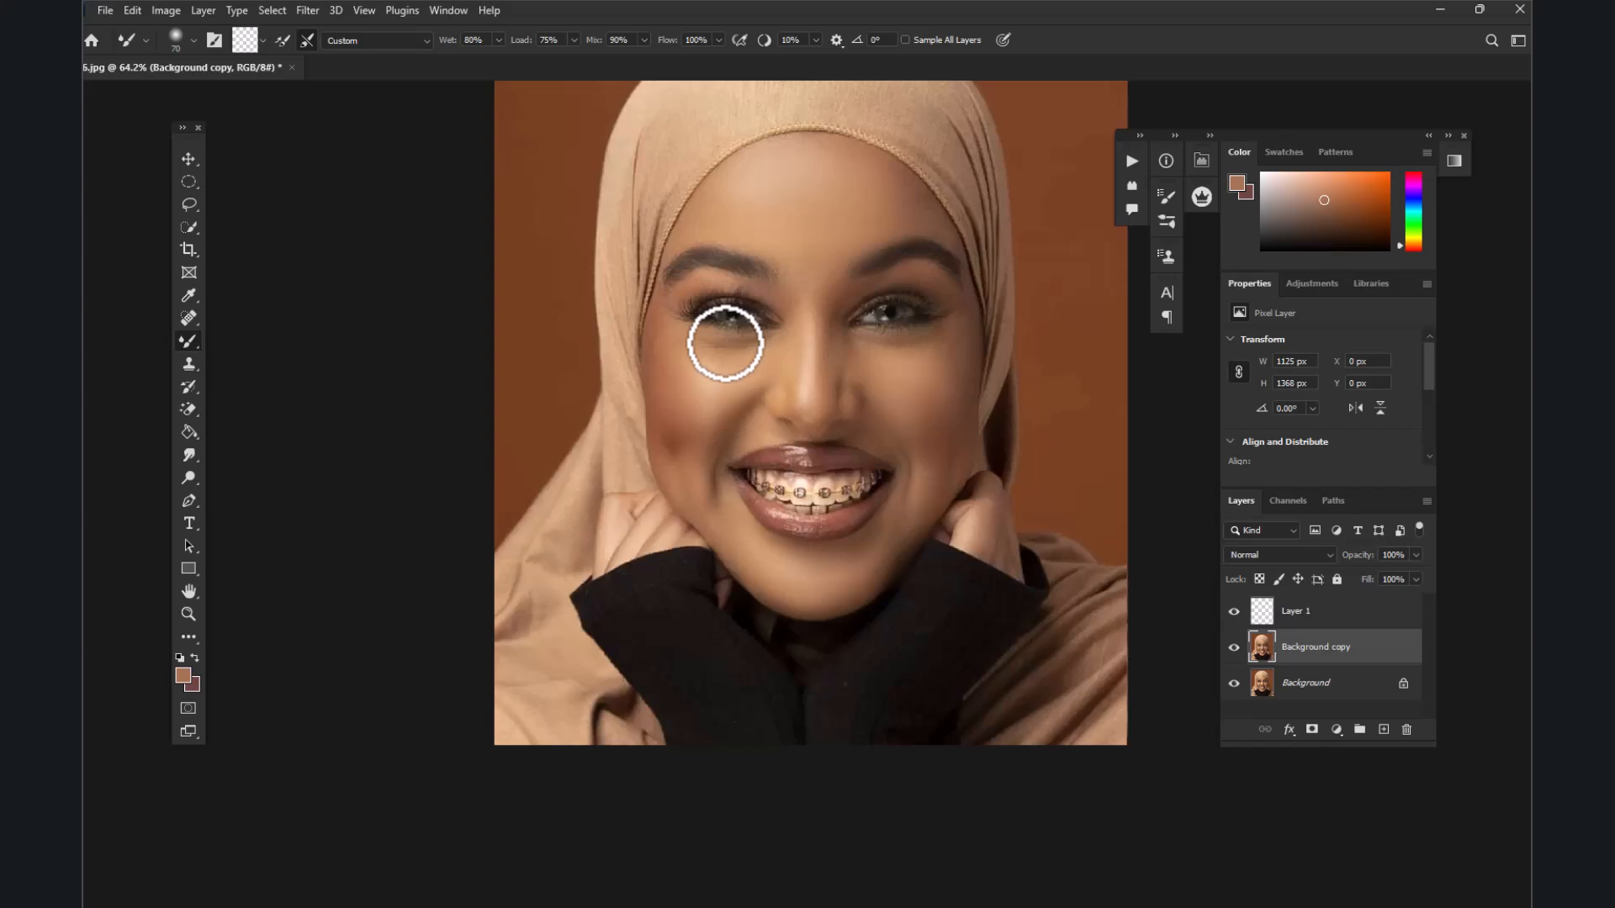
Duplicate the original Background layer and move the duplicate above Background copy, below Layer 1
left_click(1315, 688)
right_click(1321, 688)
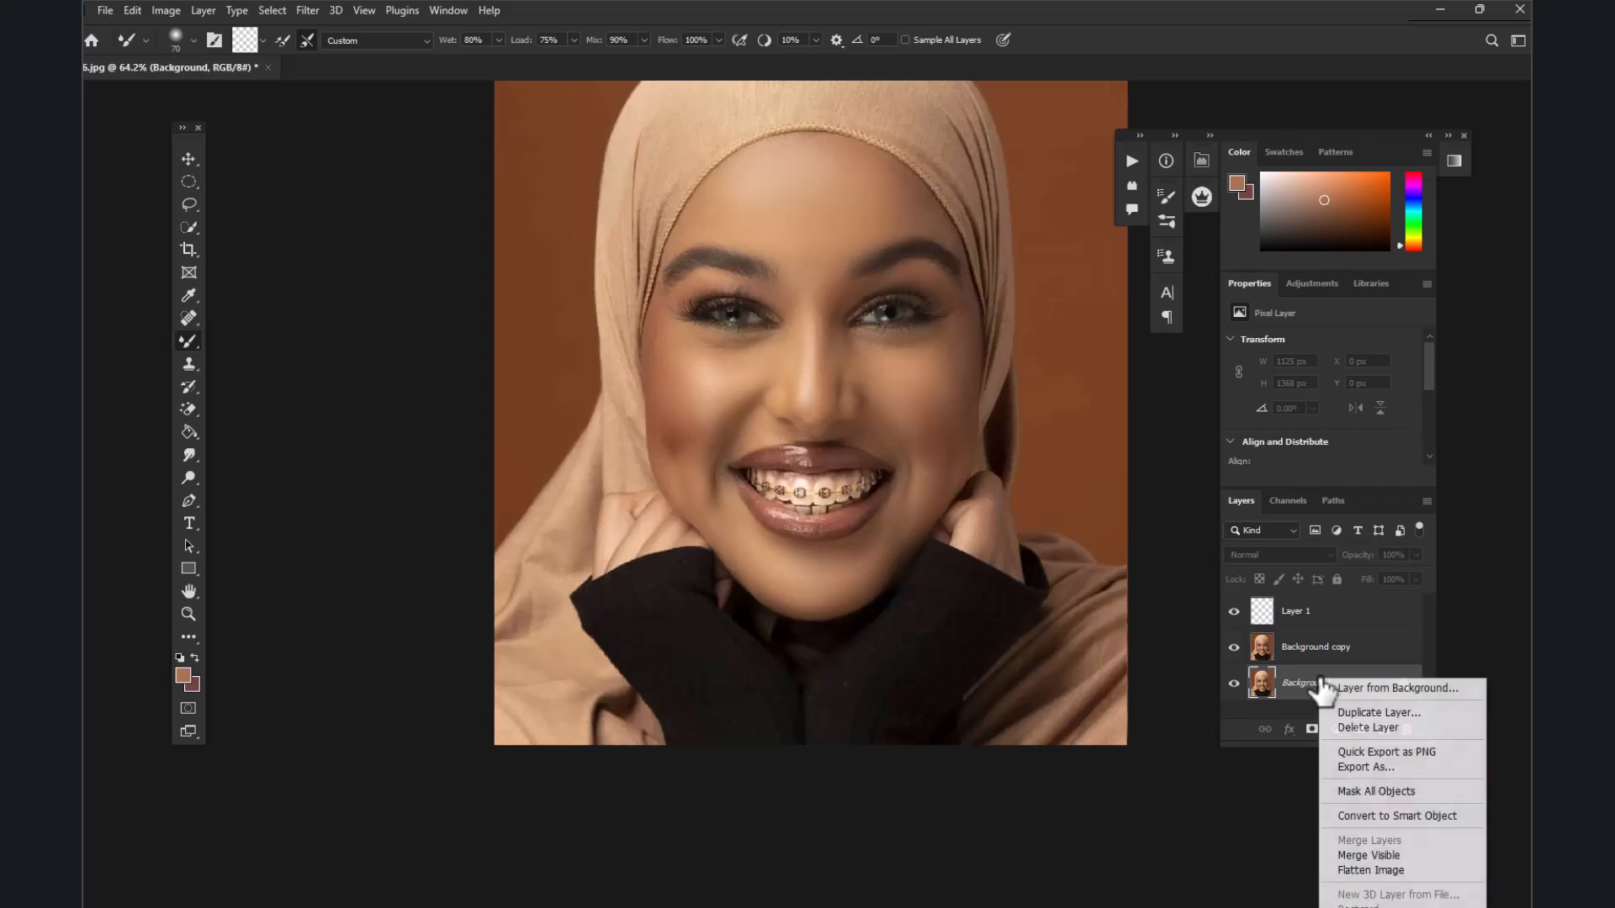
left_click(1337, 715)
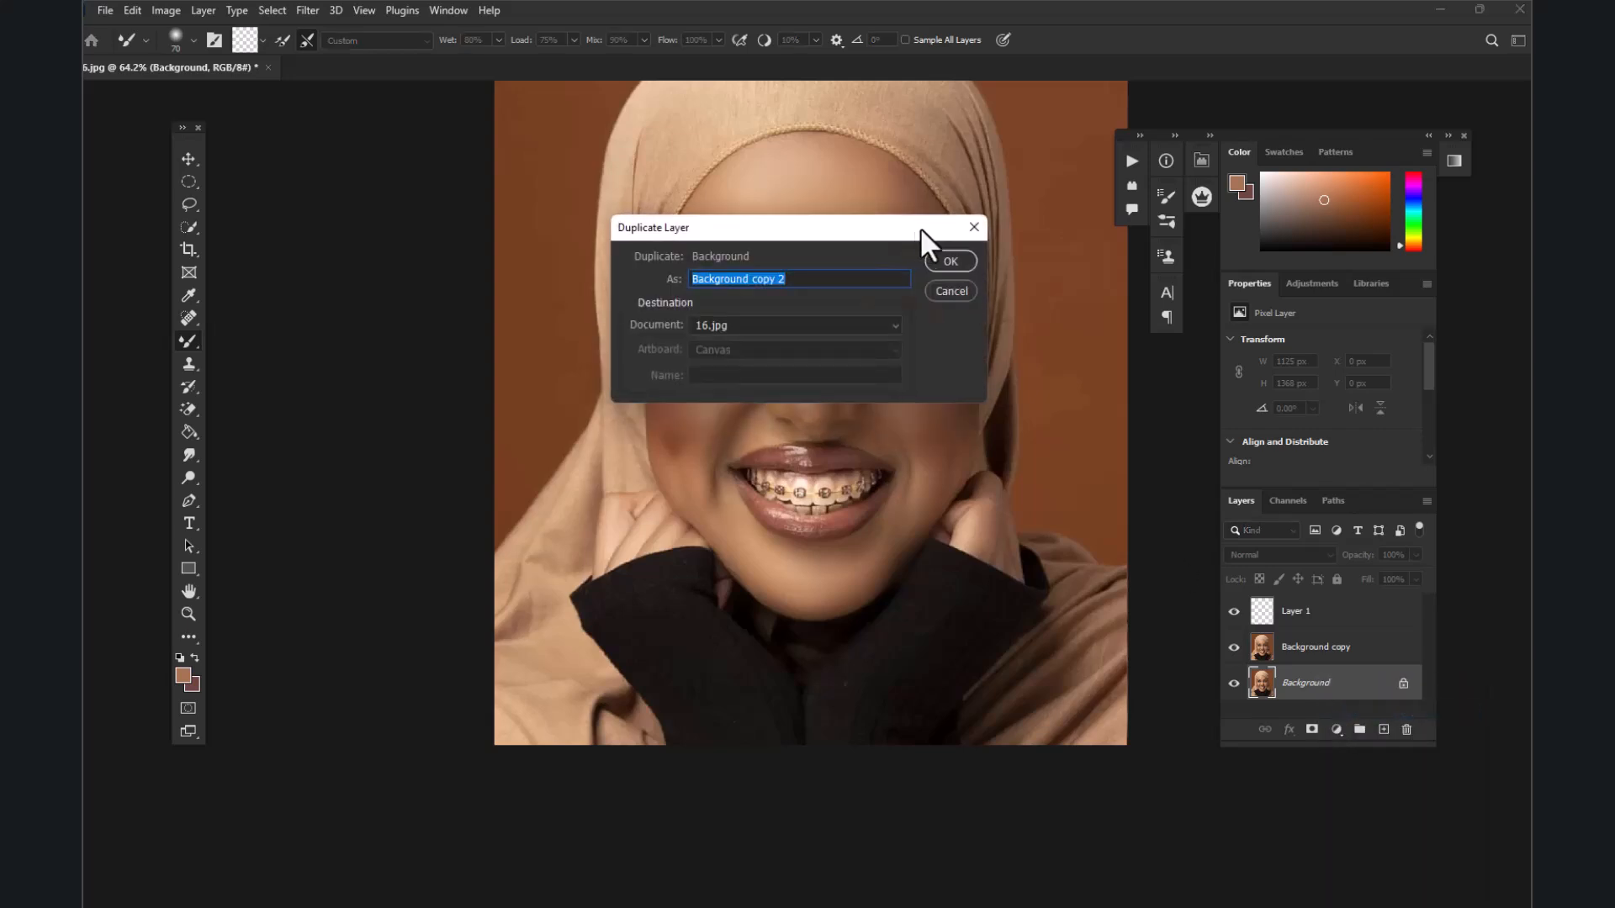
left_click(942, 259)
left_click_drag(1313, 686, 1302, 629)
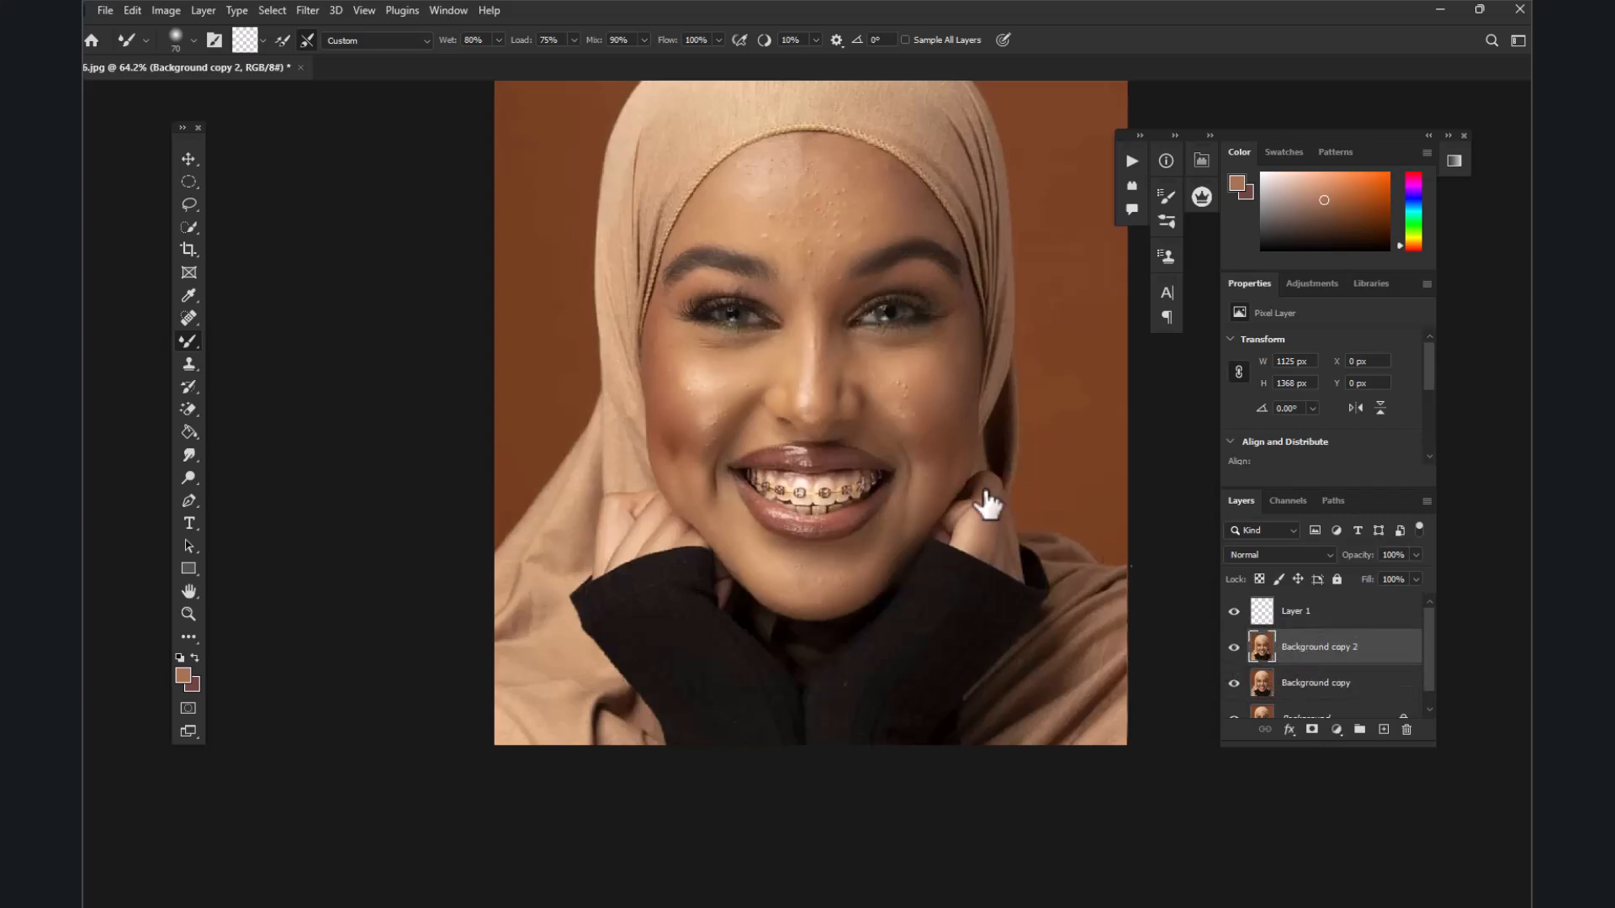
Hide and show Background copy 2 to compare the original skin with the smoothed layer, leaving Background copy 2 selected
scroll(793, 360, "down", 2)
scroll(793, 337, "up", 3)
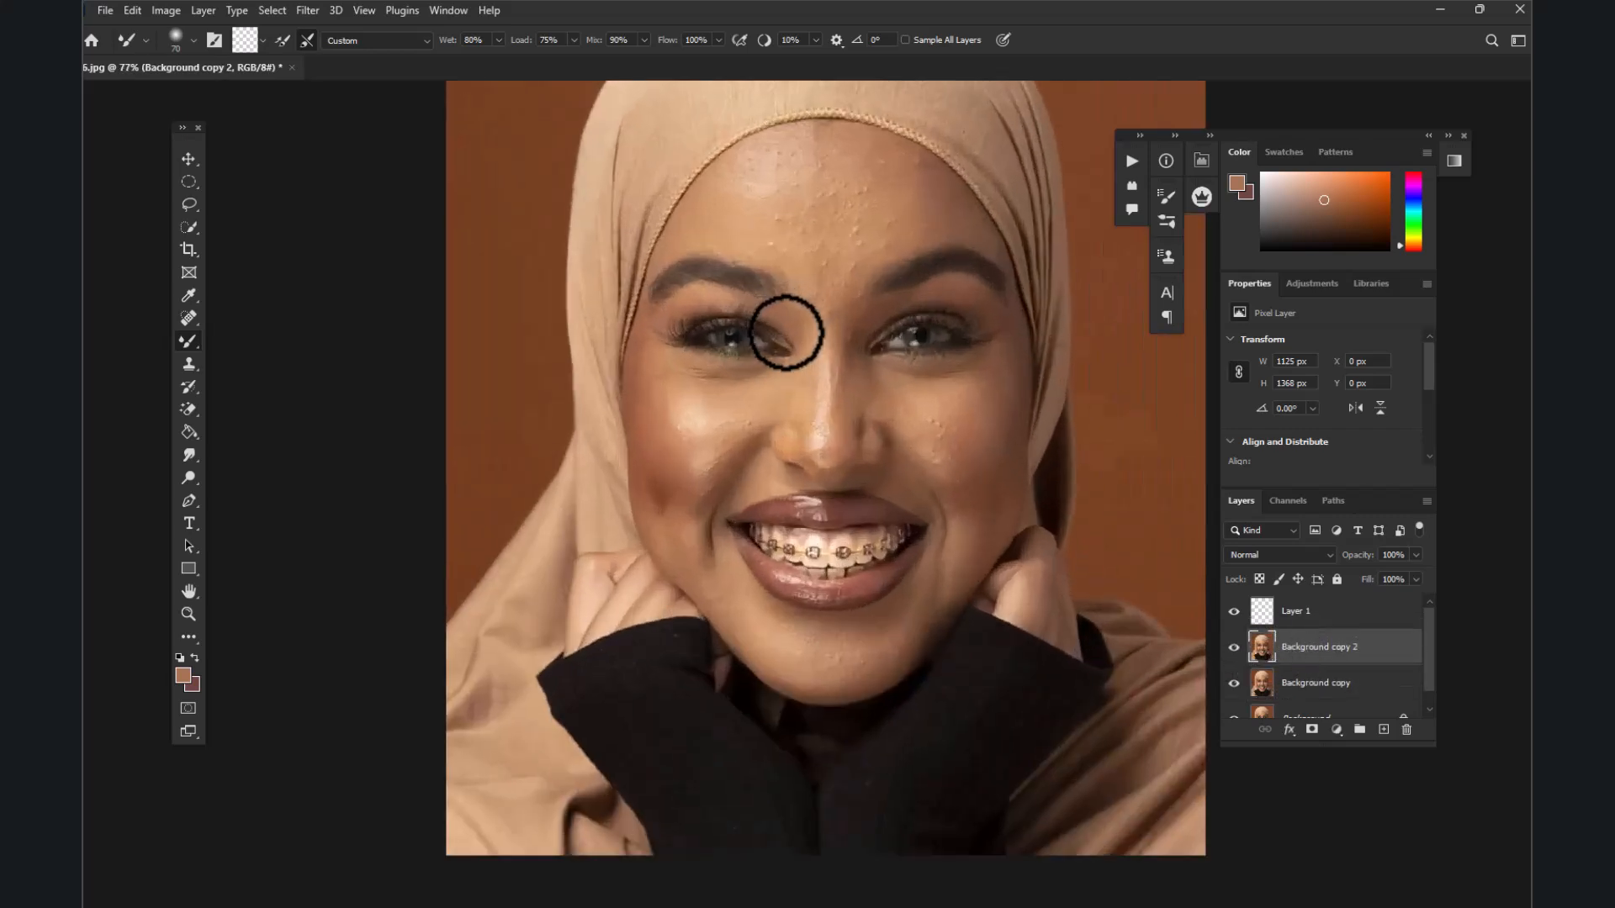
left_click(1234, 647)
left_click(1297, 691)
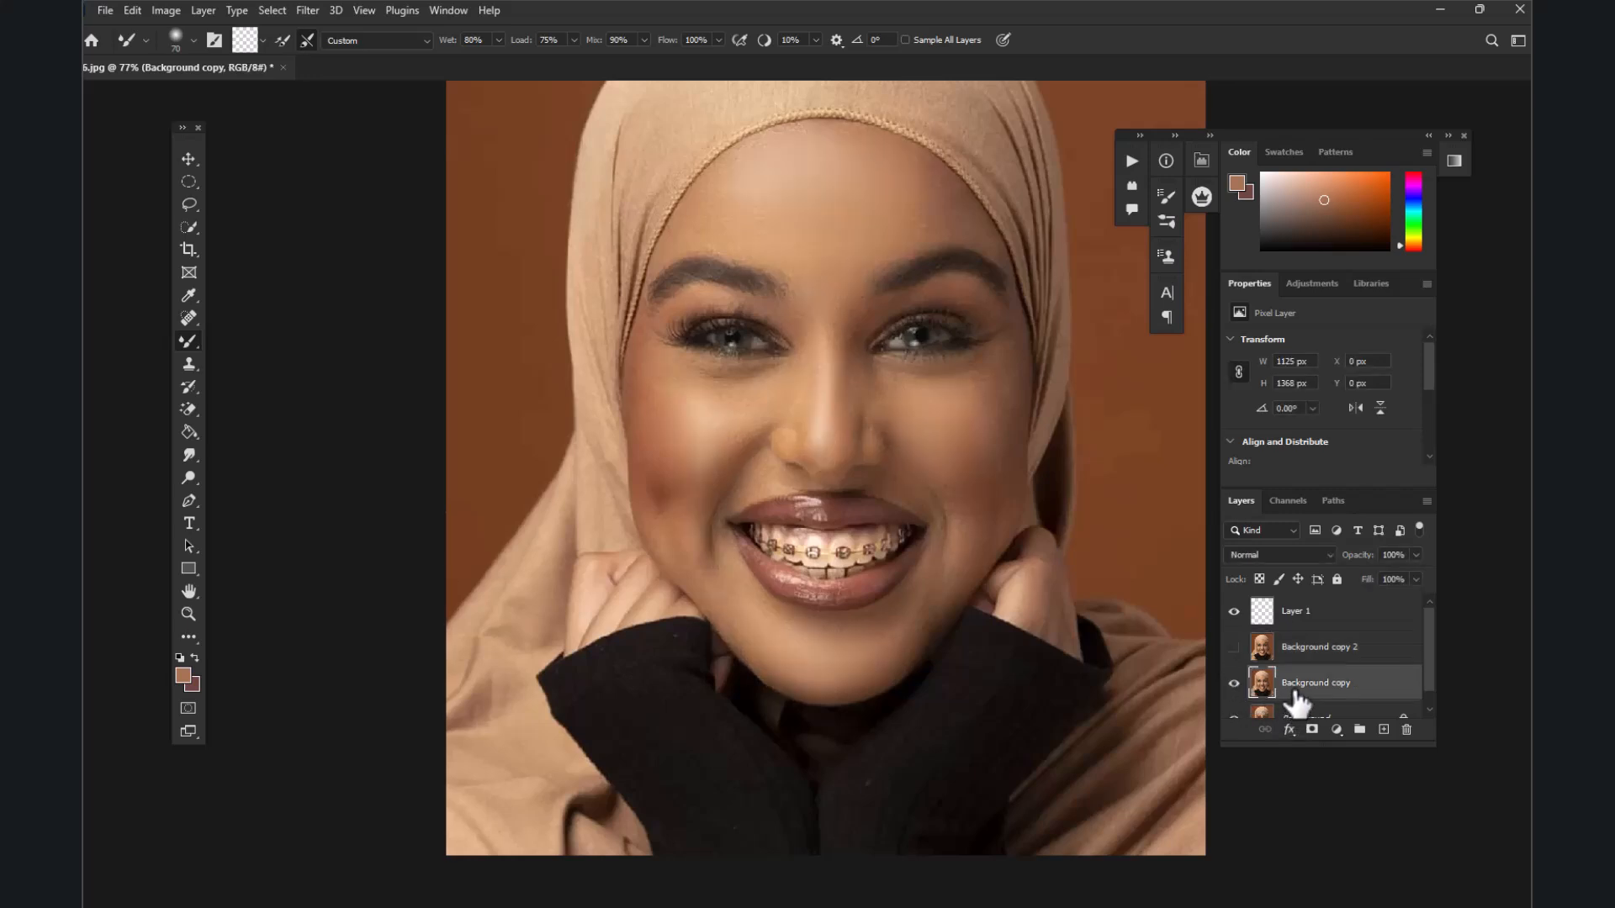
left_click(1233, 646)
left_click(1325, 652)
scroll(923, 545, "down", 2)
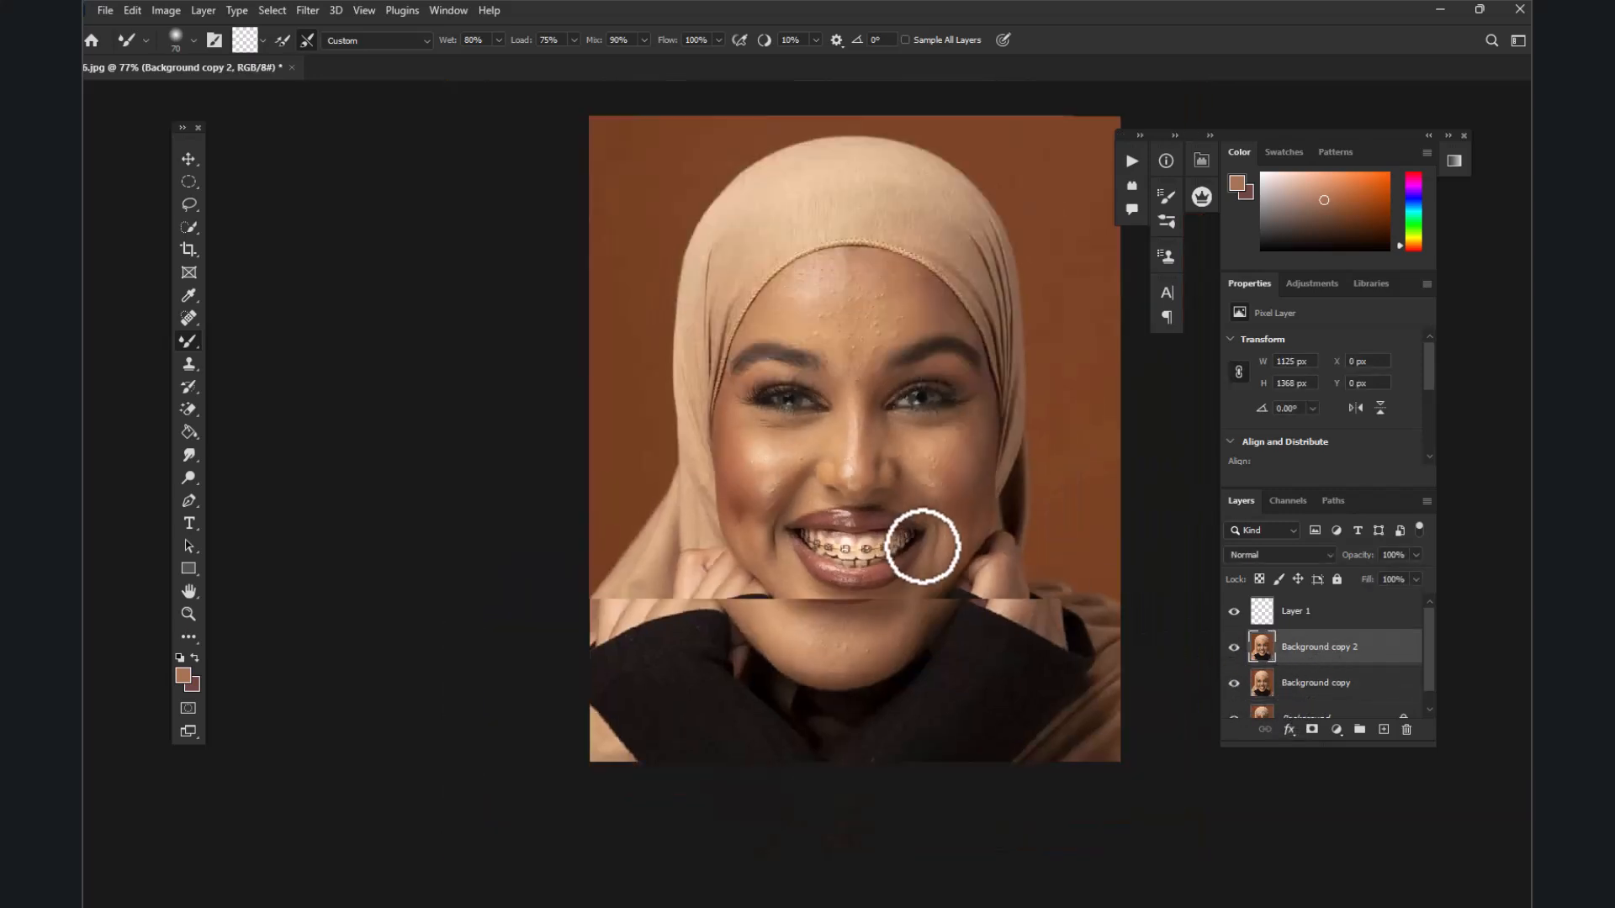
scroll(879, 458, "up", 2)
scroll(883, 433, "down", 2)
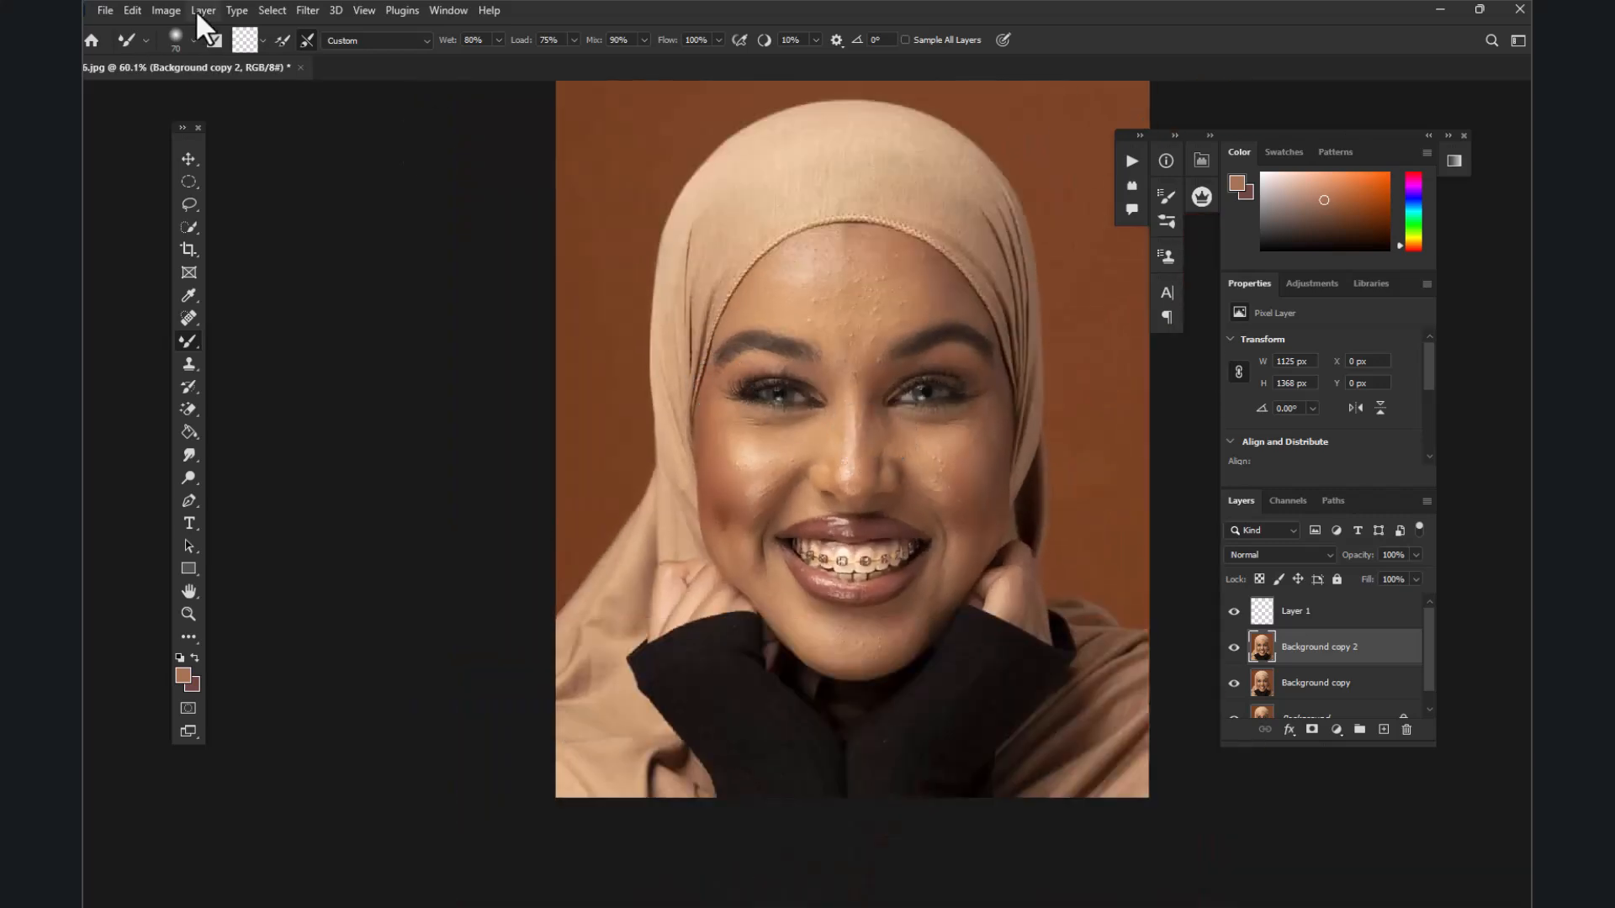
Apply Hue/Saturation to Background copy 2 with Saturation at -100, and toggle the layer's visibility to compare
left_click(155, 10)
mouse_move(204, 55)
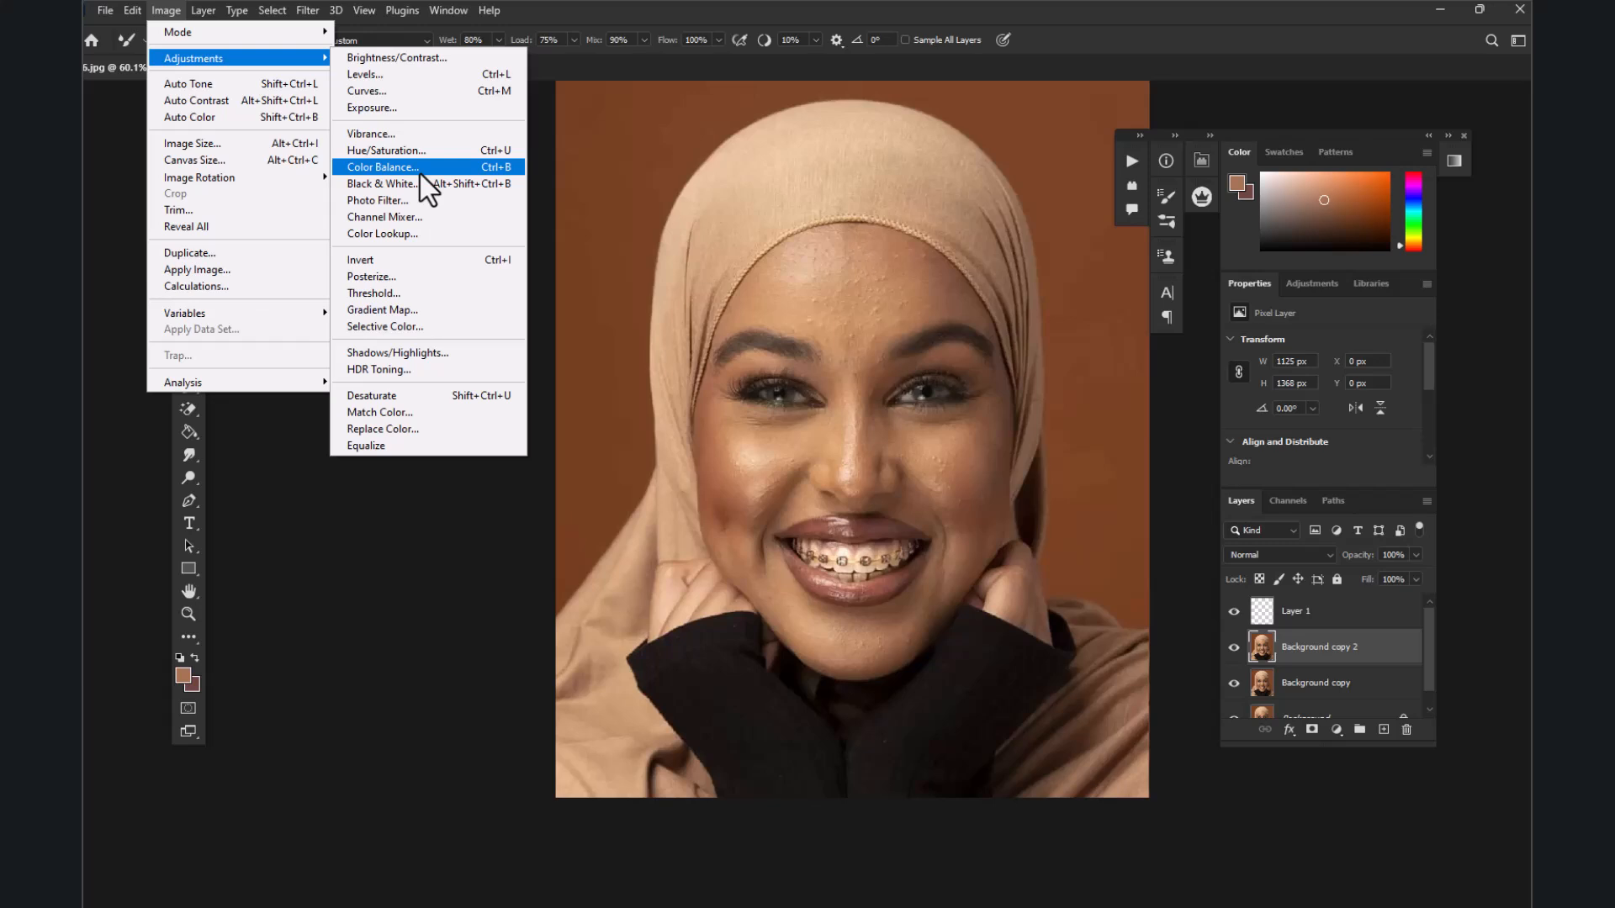
left_click(409, 152)
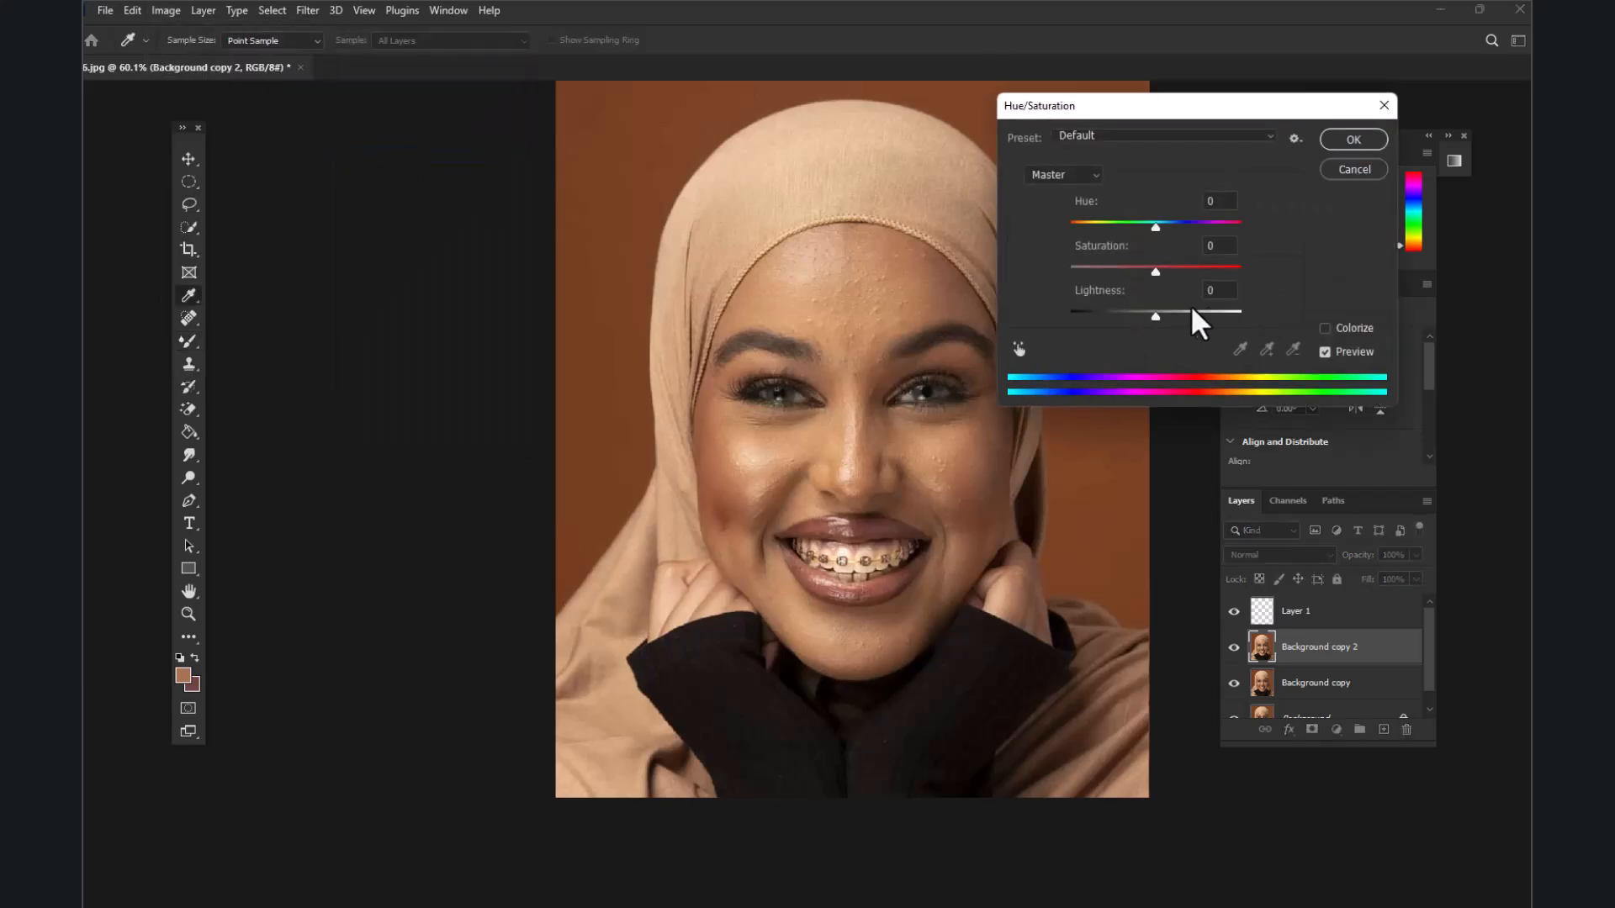
left_click_drag(1155, 268, 1046, 271)
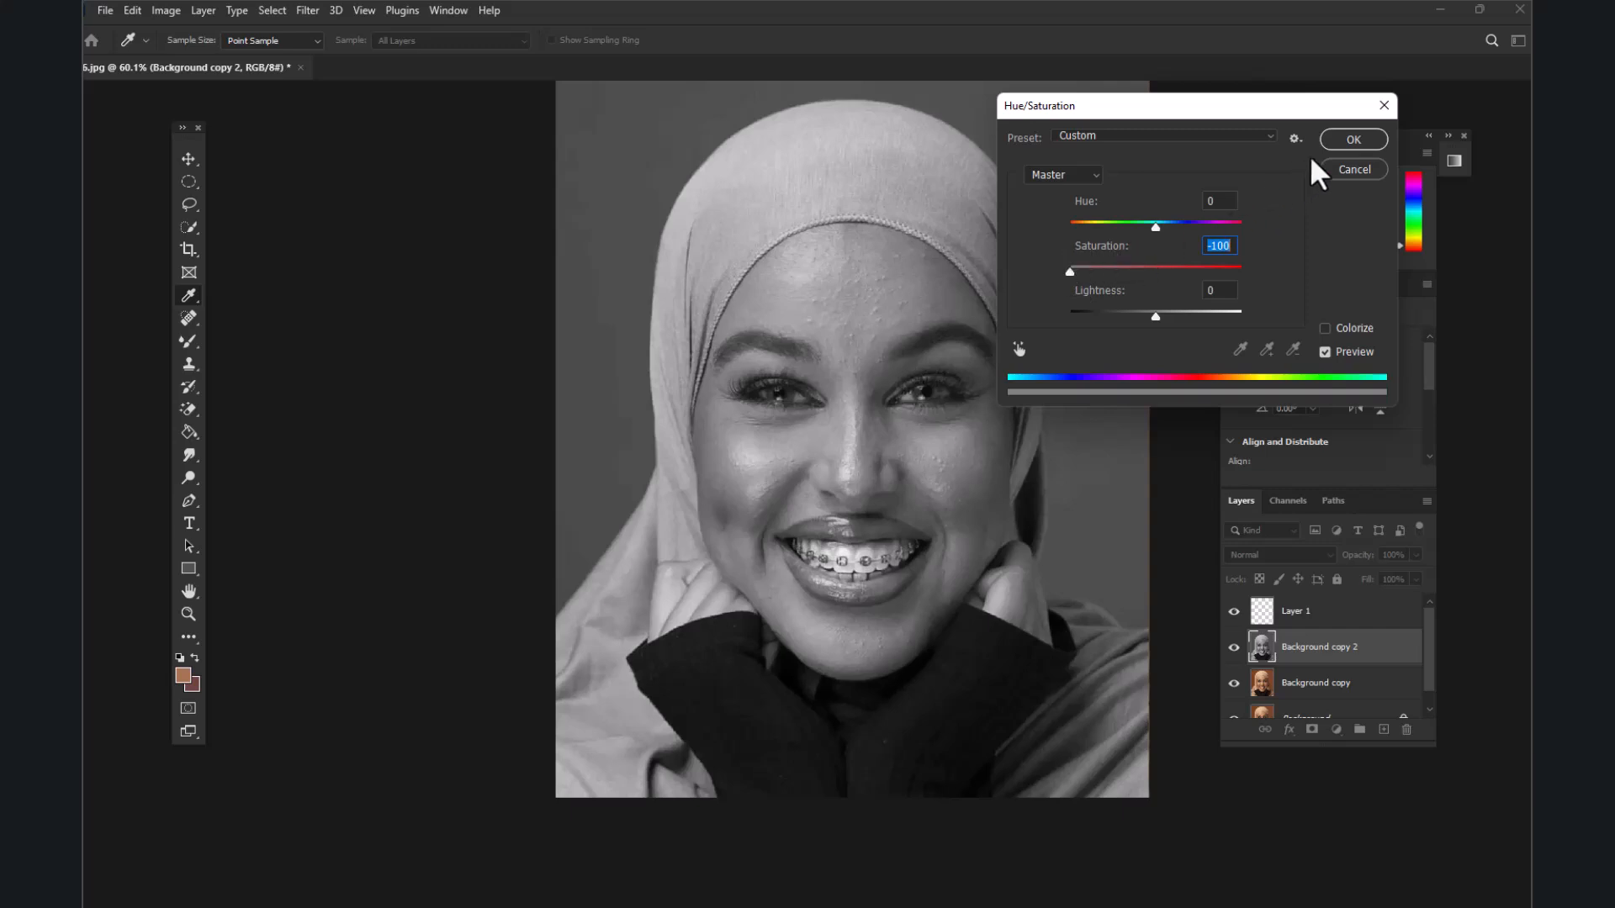
left_click(1354, 139)
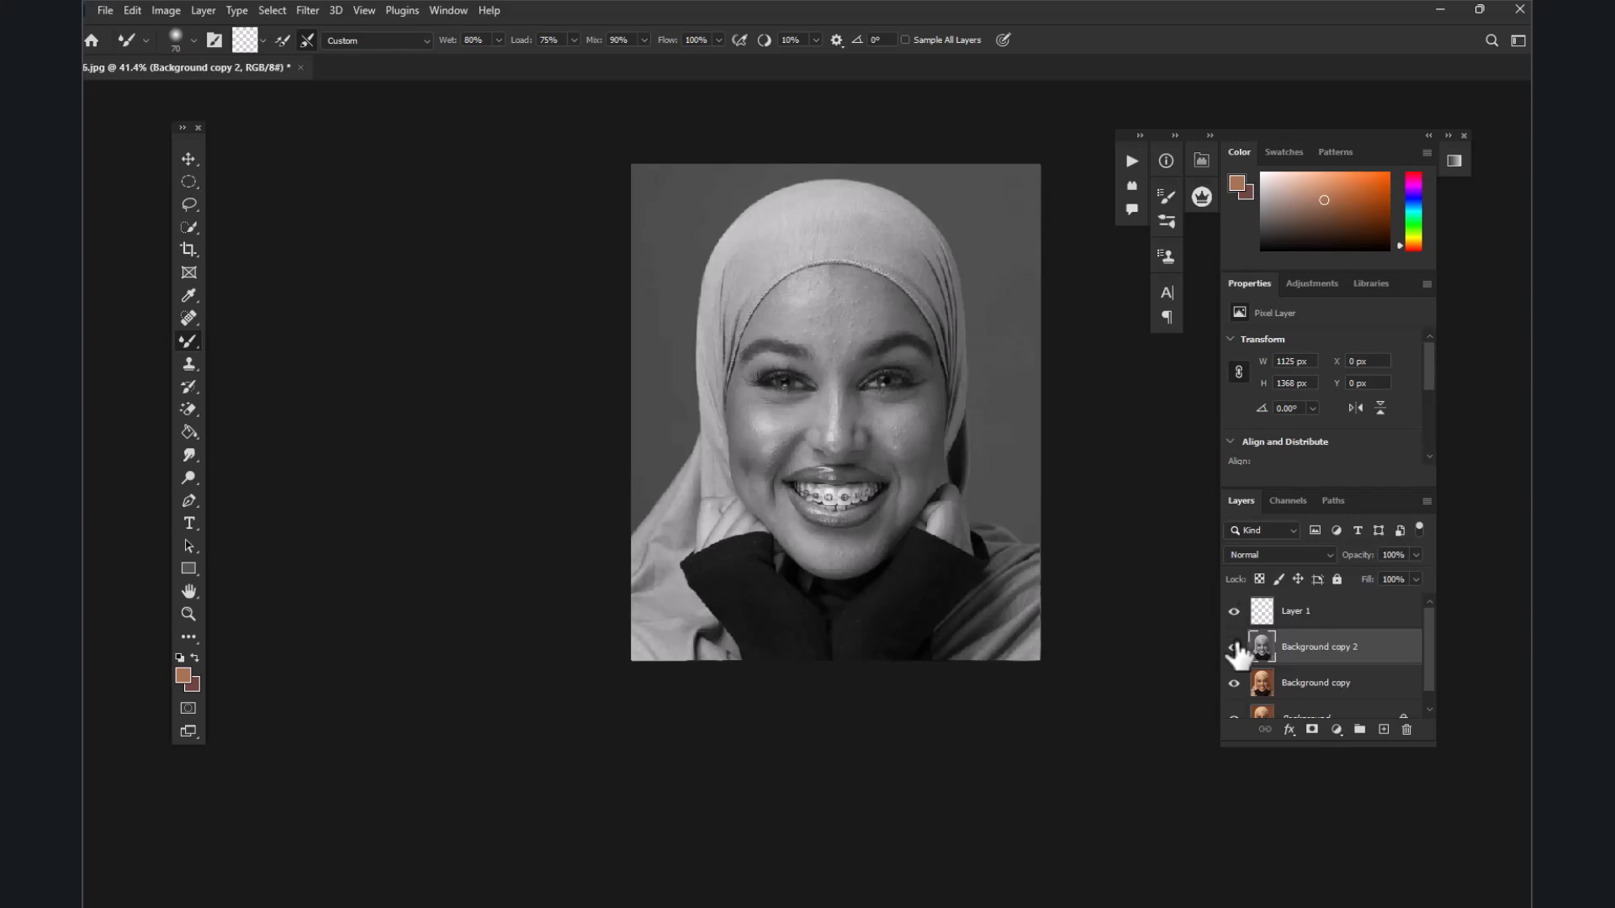
left_click(1234, 647)
left_click(1233, 647)
Apply a High Pass filter with a radius of 1.8 pixels to the desaturated Background copy 2
scroll(805, 409, "up", 5)
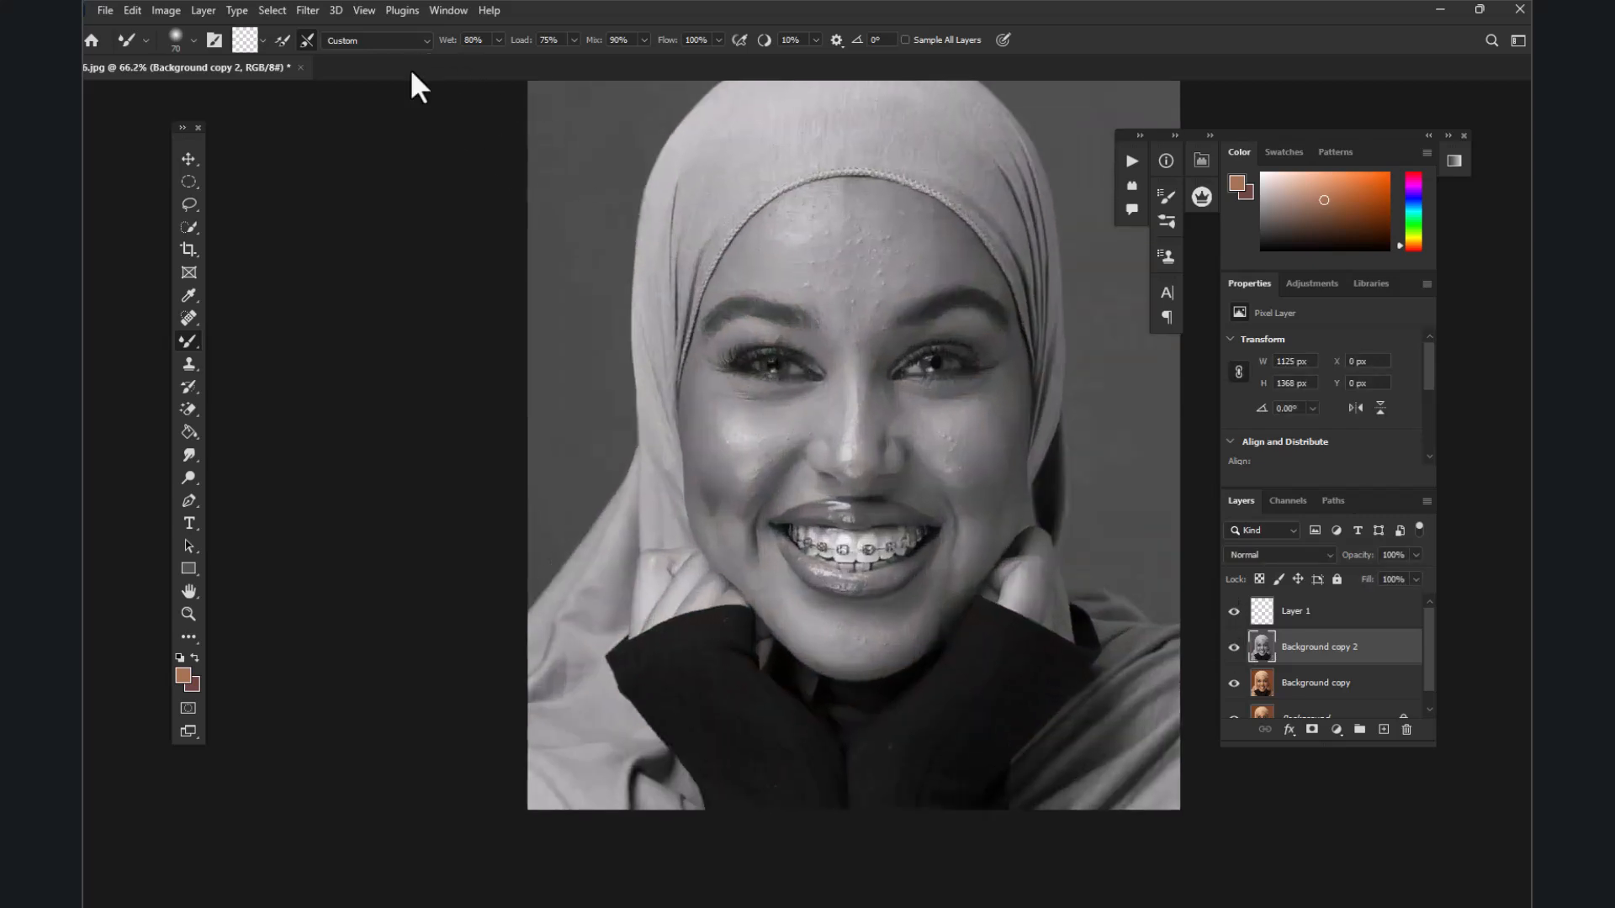
left_click(308, 8)
mouse_move(399, 387)
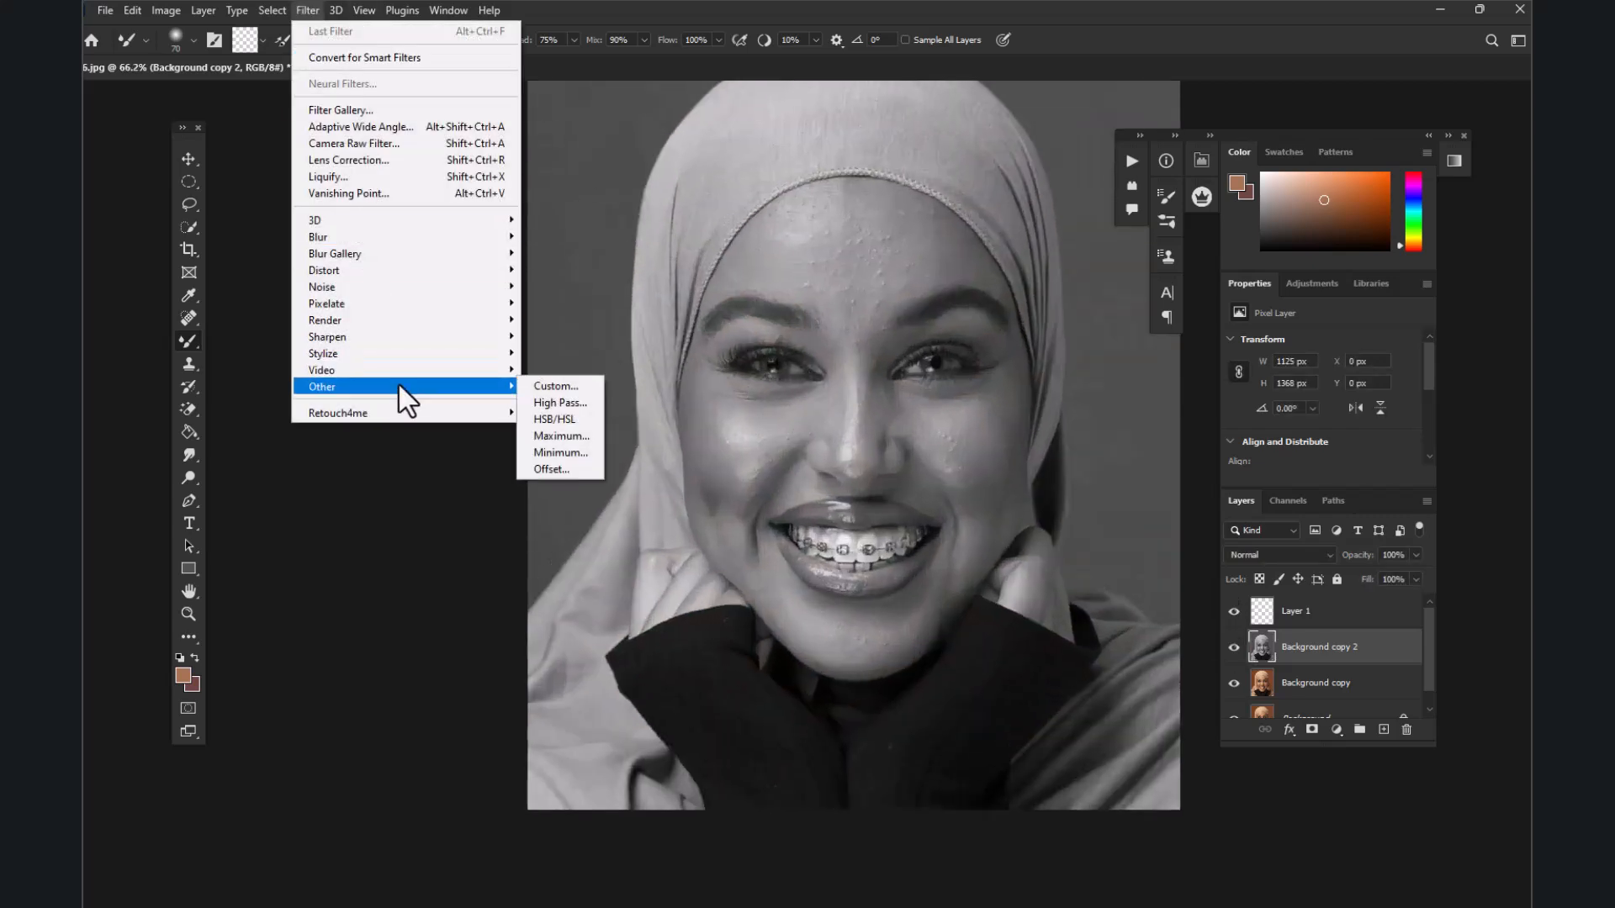
left_click(559, 403)
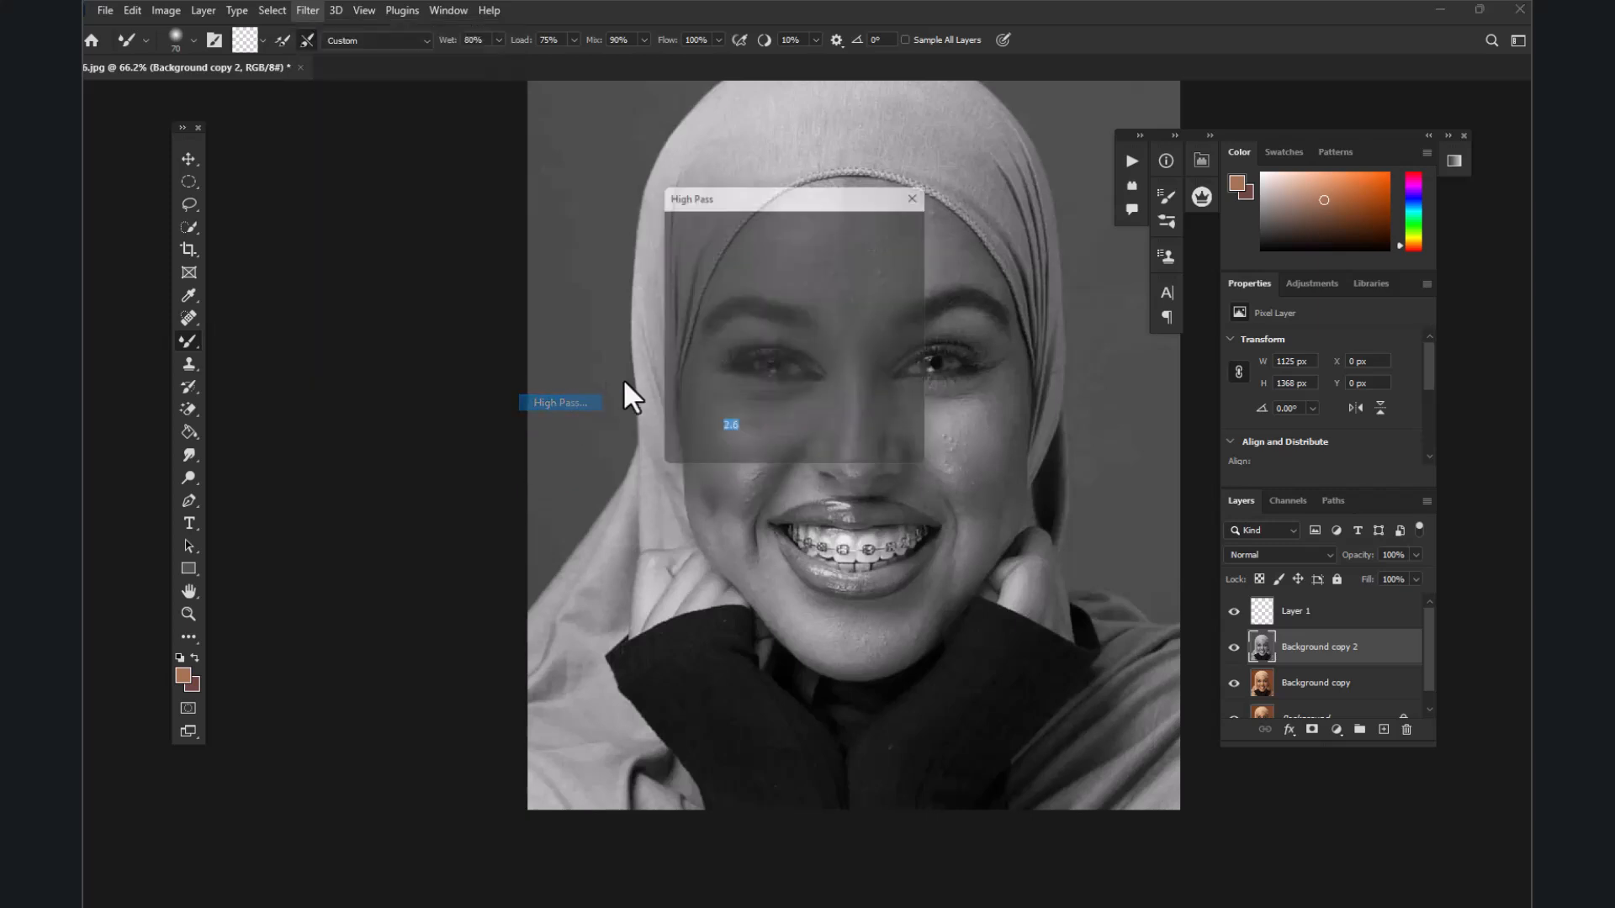
left_click_drag(719, 470, 688, 471)
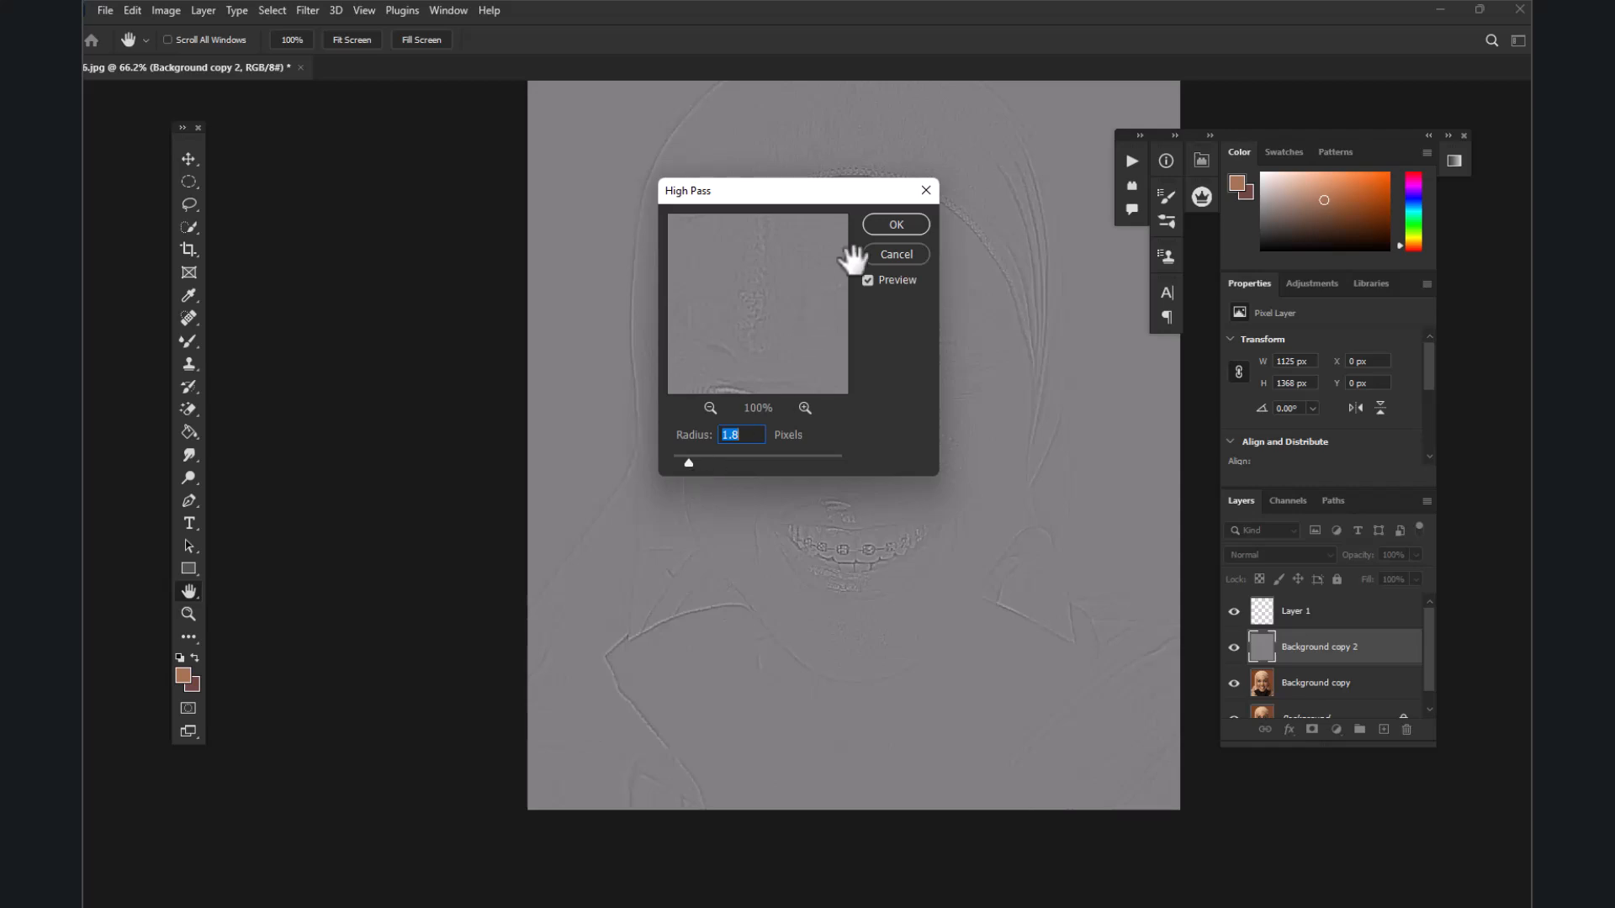
left_click(896, 222)
Set the blending mode of the High Pass layer, Background copy 2, to Linear Light
key("b")
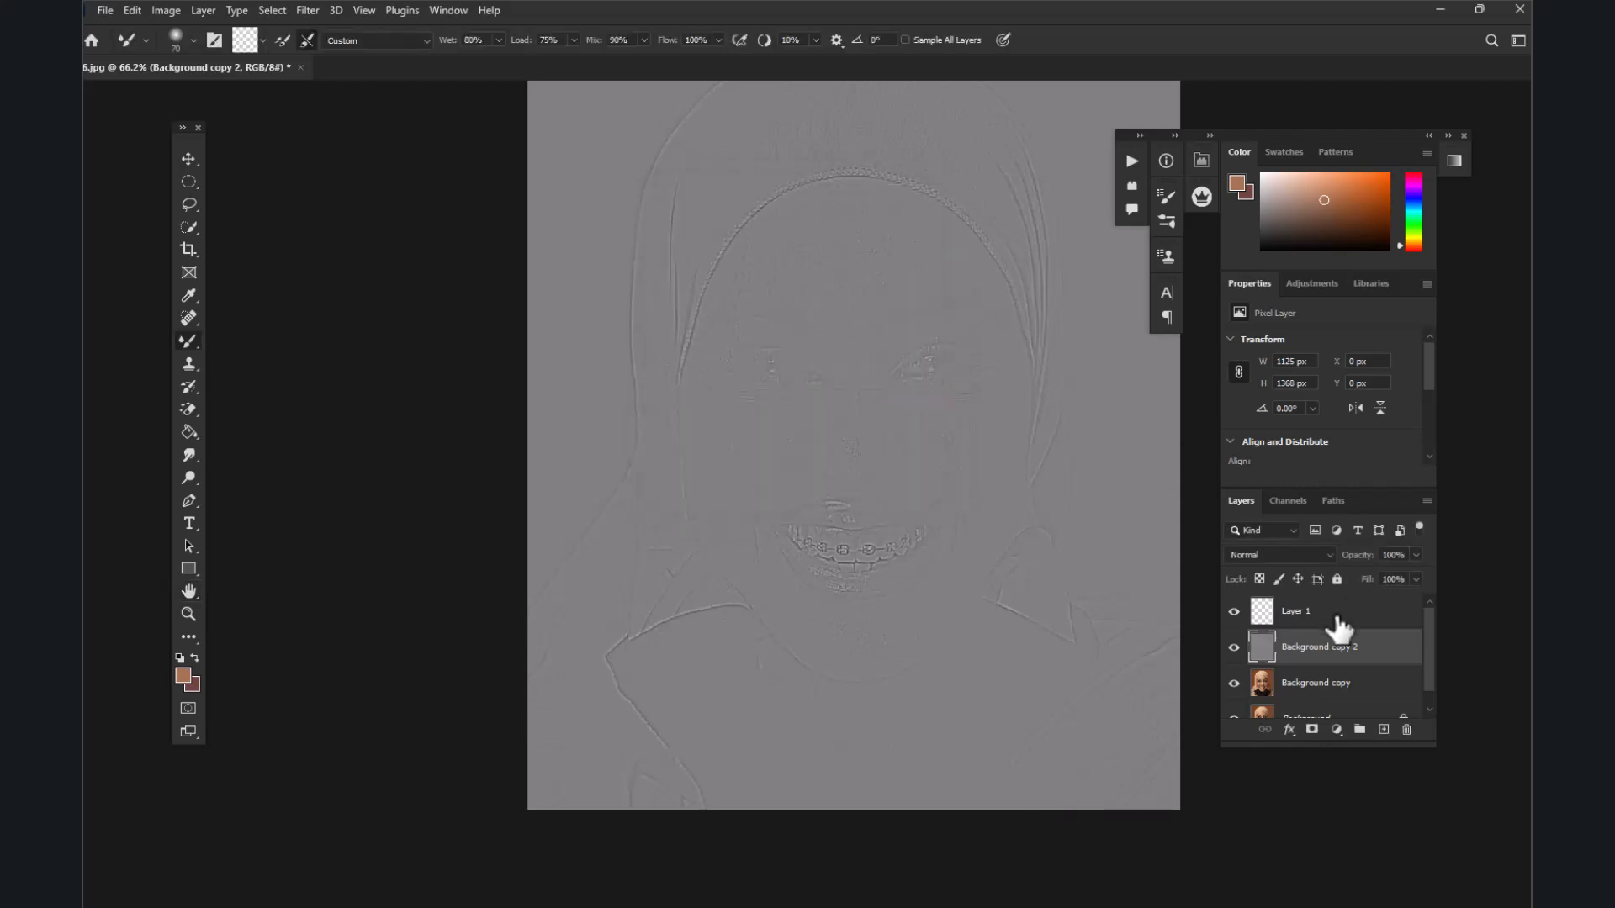
left_click(1280, 557)
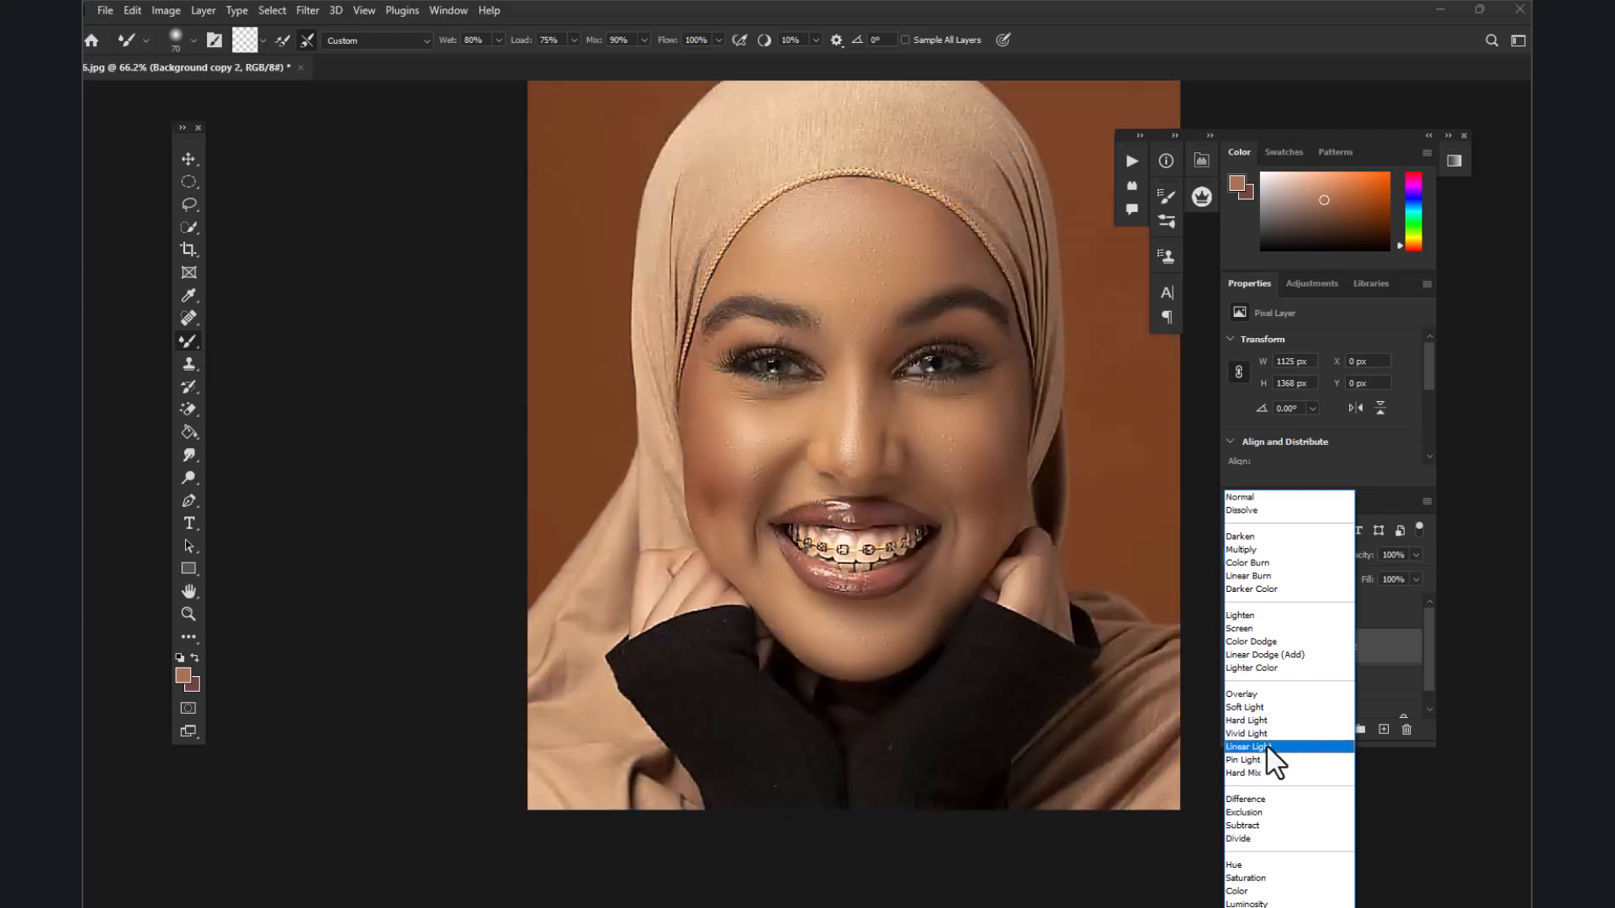
left_click(1268, 747)
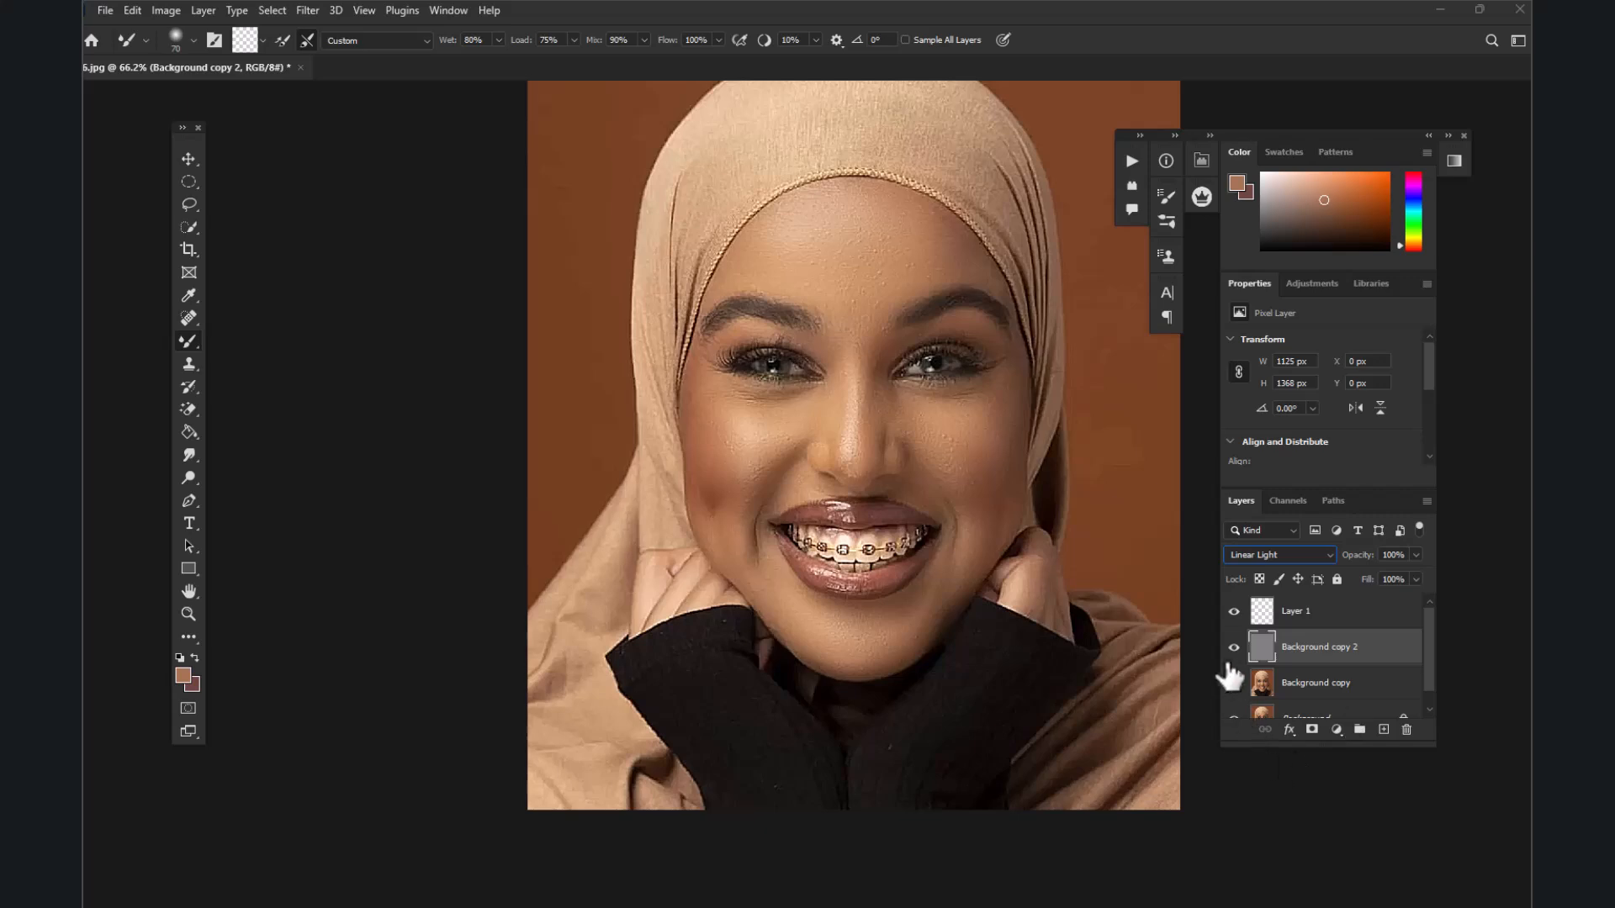
Erase the High Pass texture around the face on Background copy 2 with the Eraser Tool at size 200 and 100% opacity
scroll(775, 476, "down", 2)
scroll(857, 249, "up", 3)
scroll(856, 249, "down", 5)
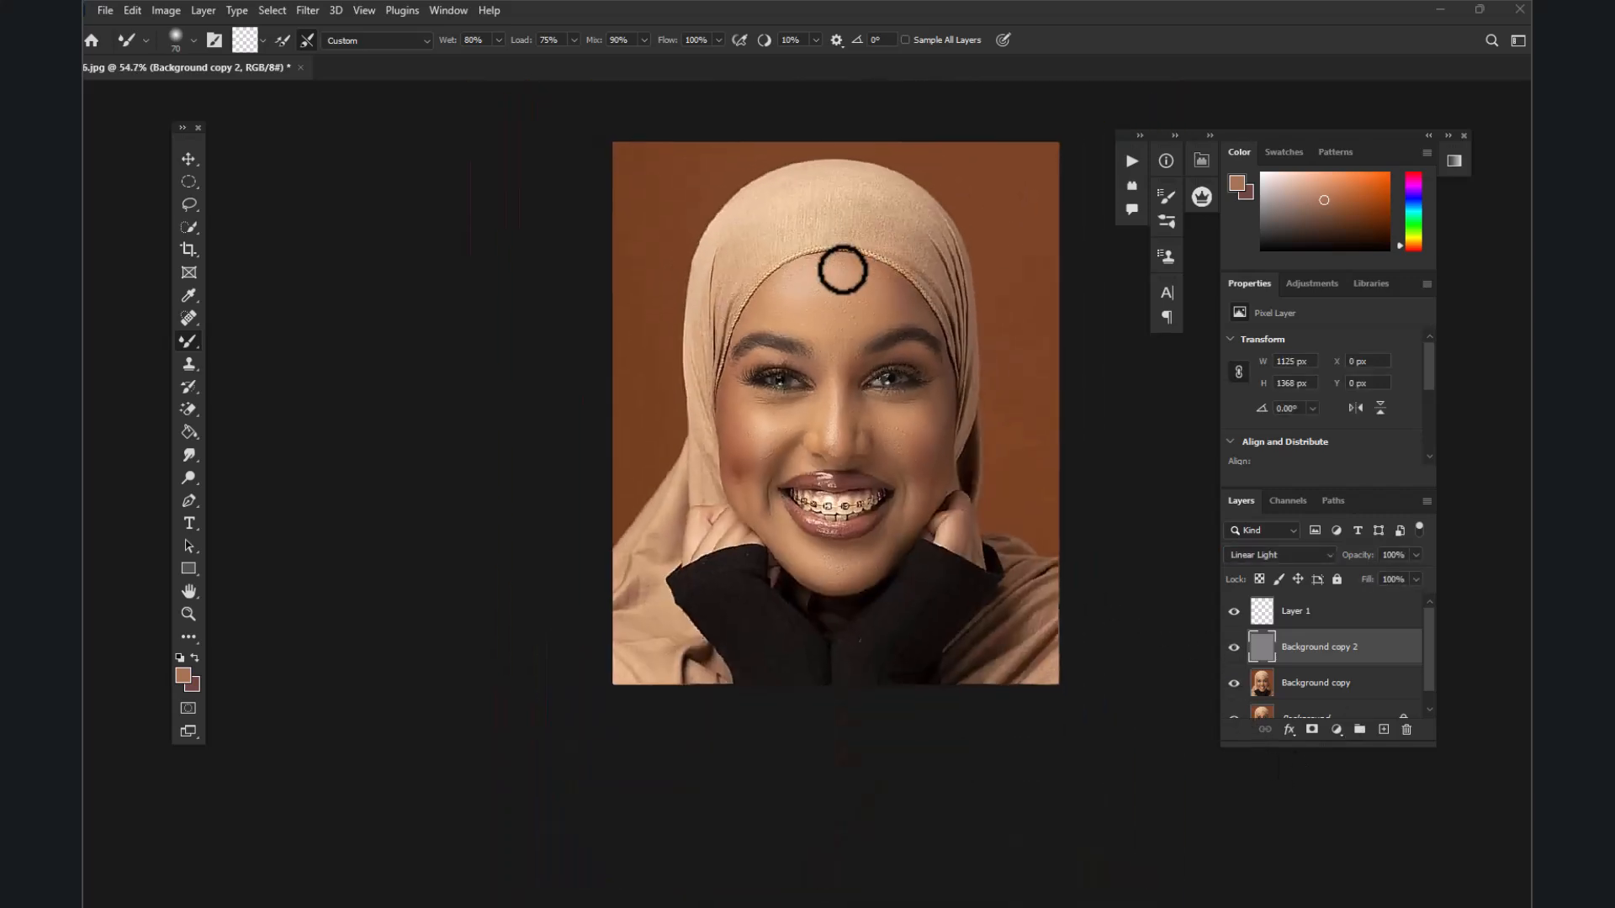
scroll(751, 342, "up", 3)
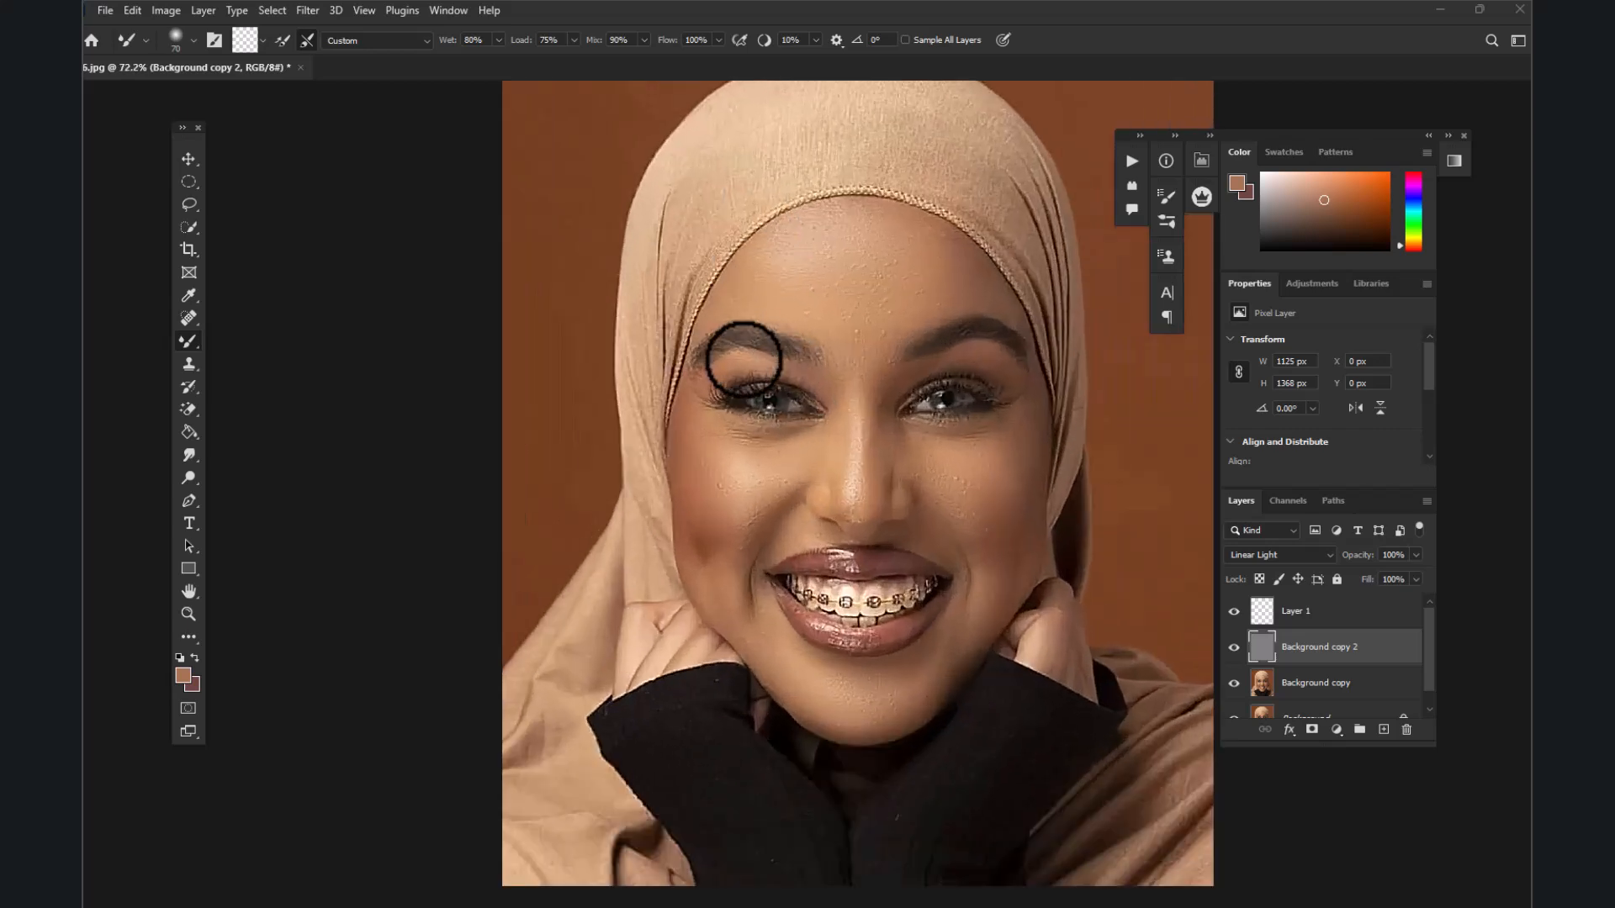
scroll(686, 226, "down", 1)
scroll(686, 225, "up", 2)
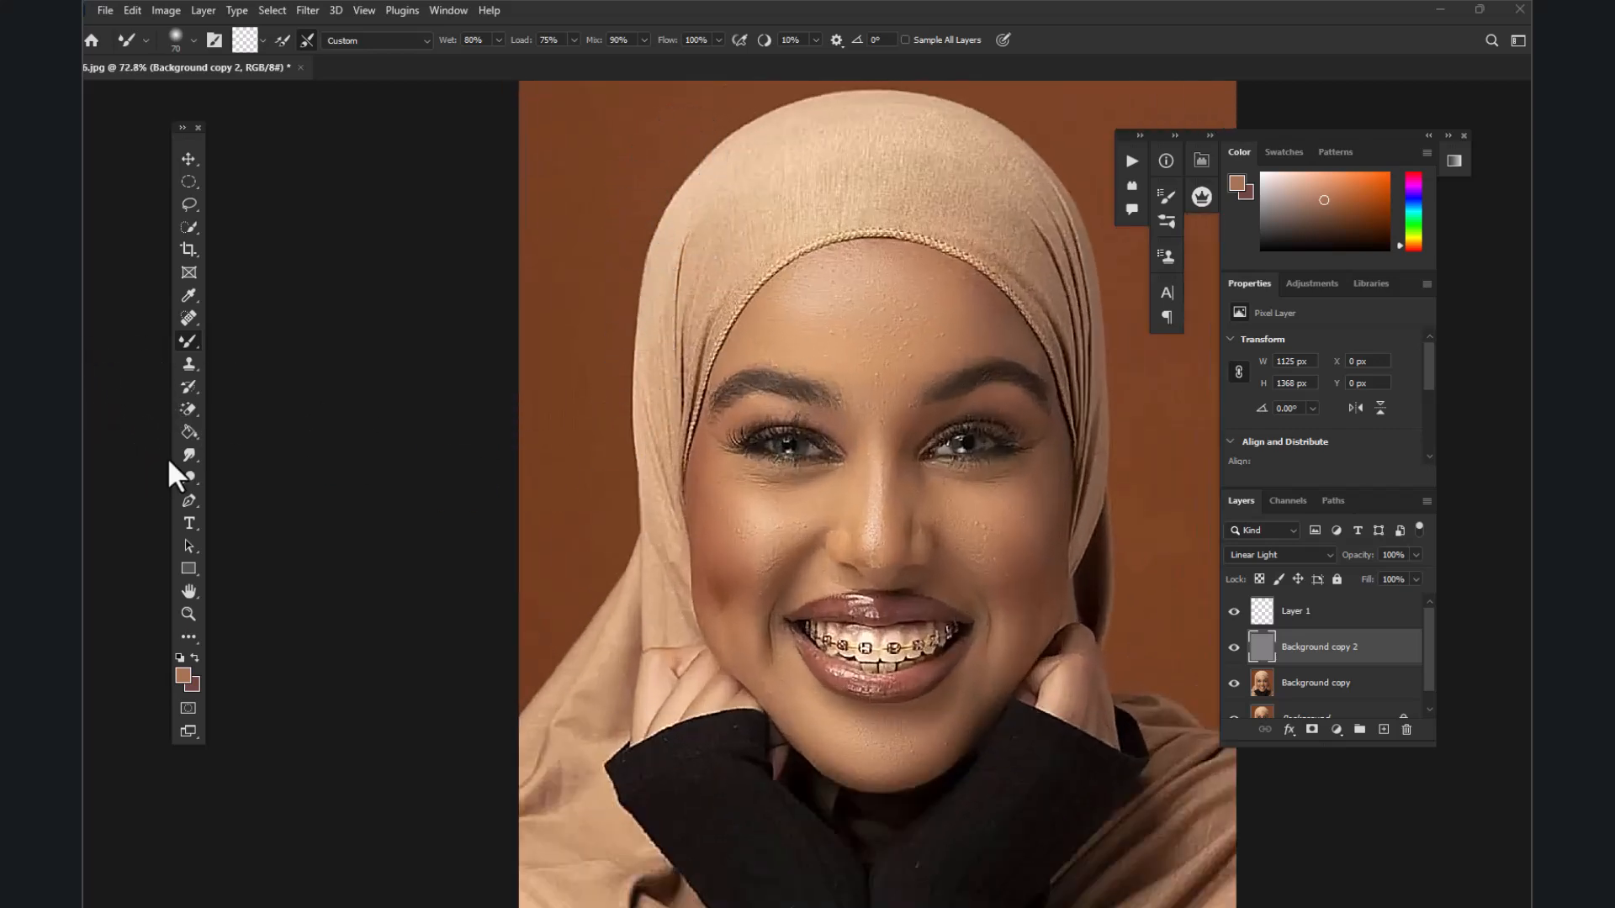
left_click(185, 405)
right_click(185, 404)
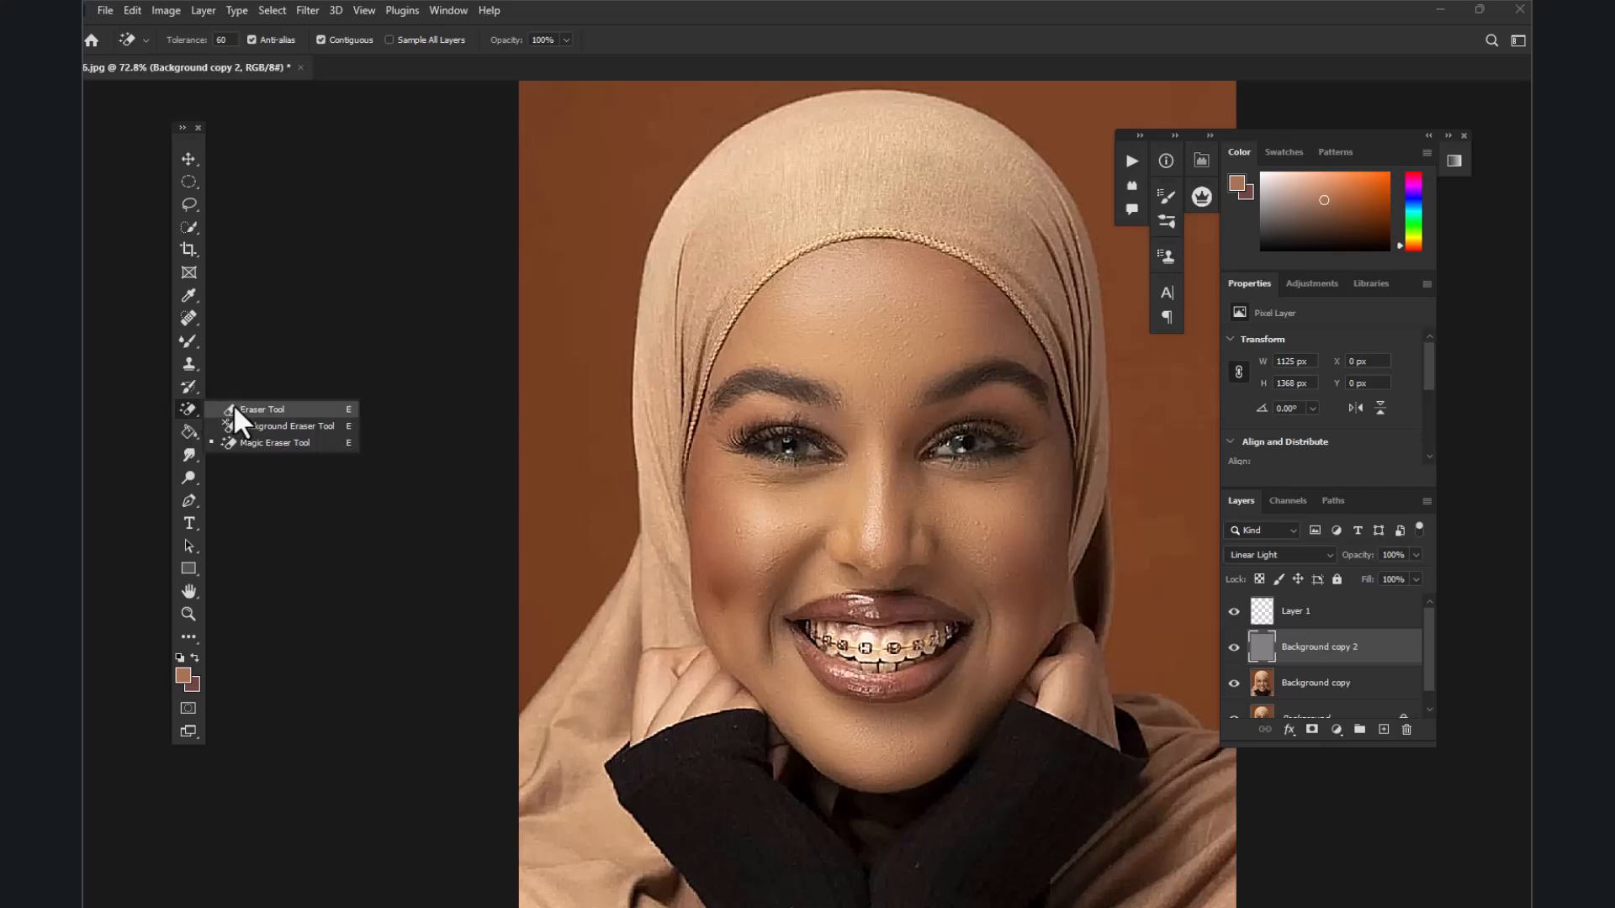
left_click(236, 408)
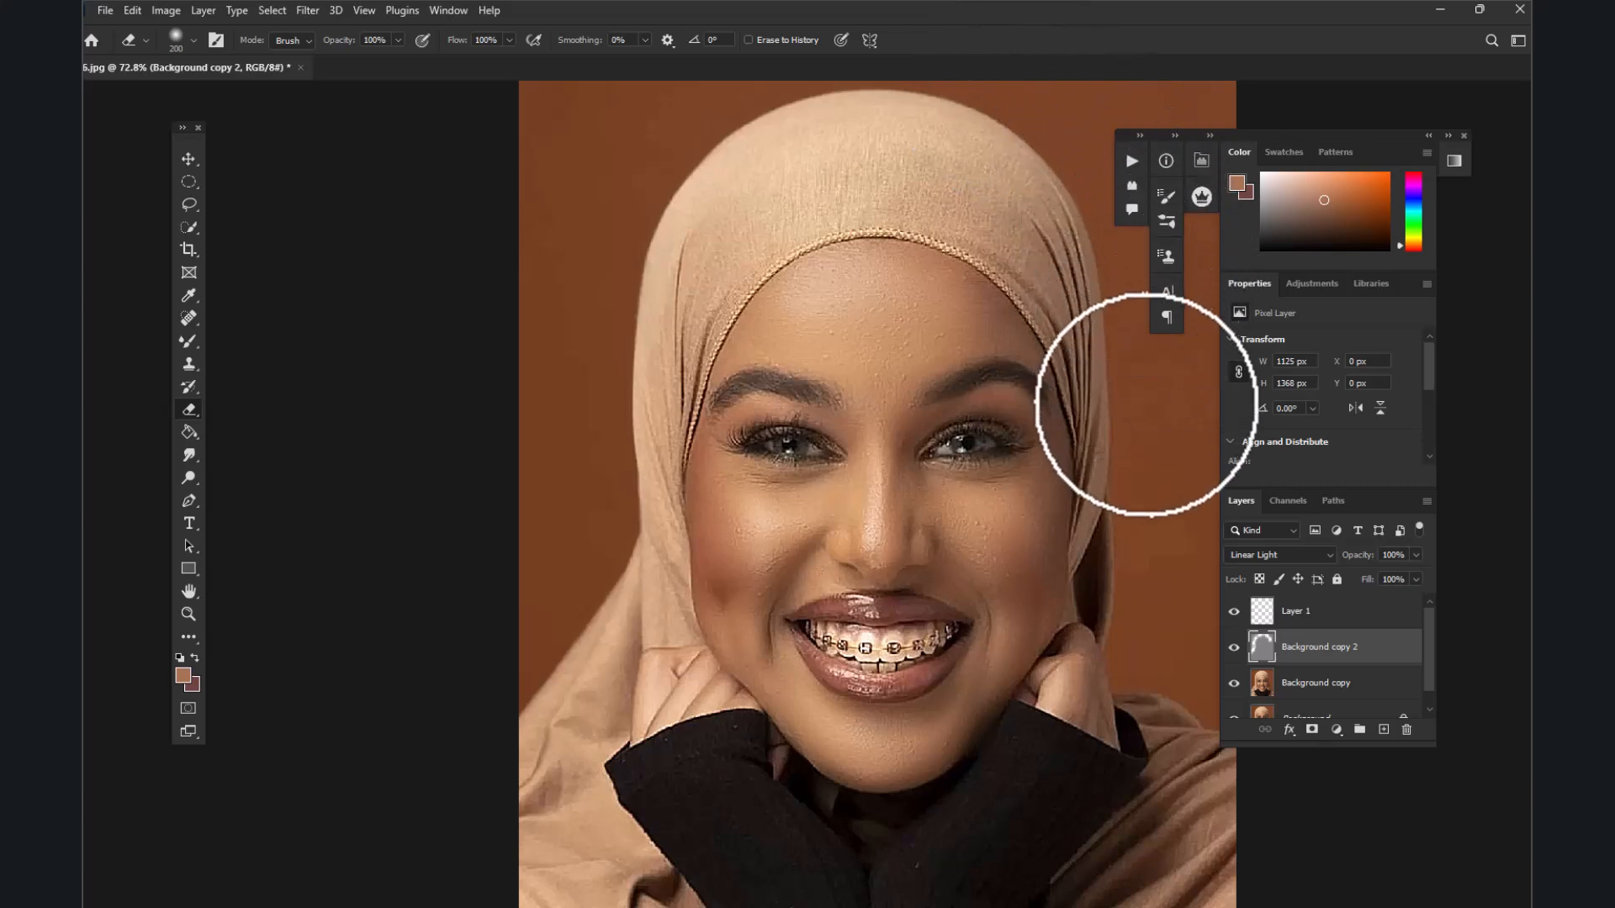
scroll(1045, 407, "down", 3)
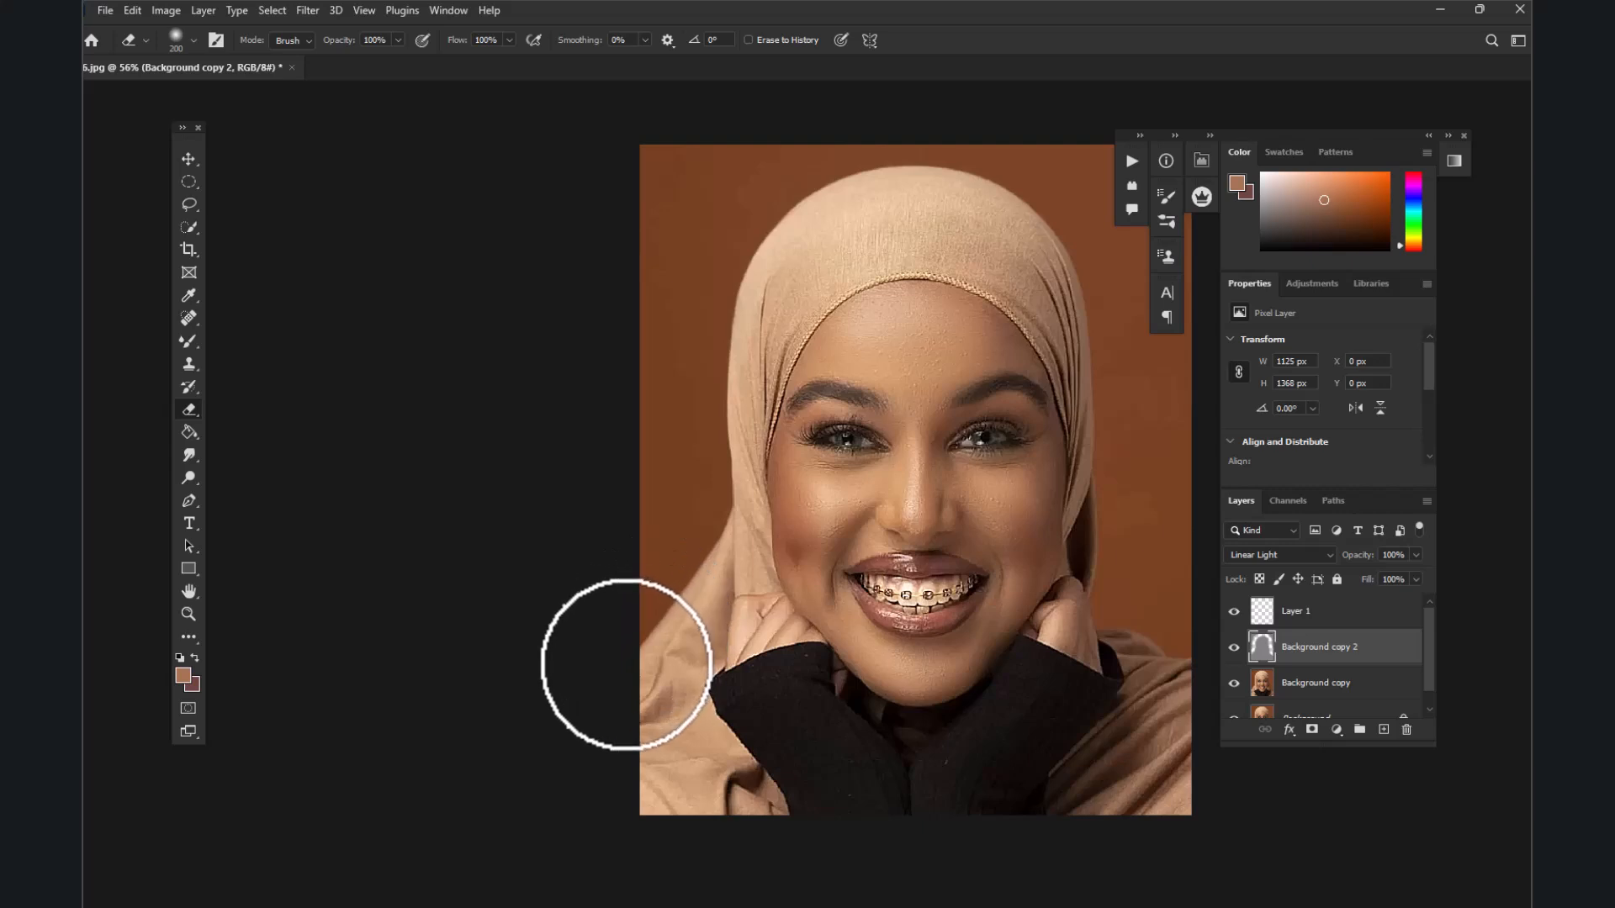
Merge the Background copy 2 and Background copy layers into one layer
scroll(649, 459, "down", 1)
scroll(651, 459, "down", 2)
scroll(837, 249, "up", 2)
scroll(950, 259, "down", 1)
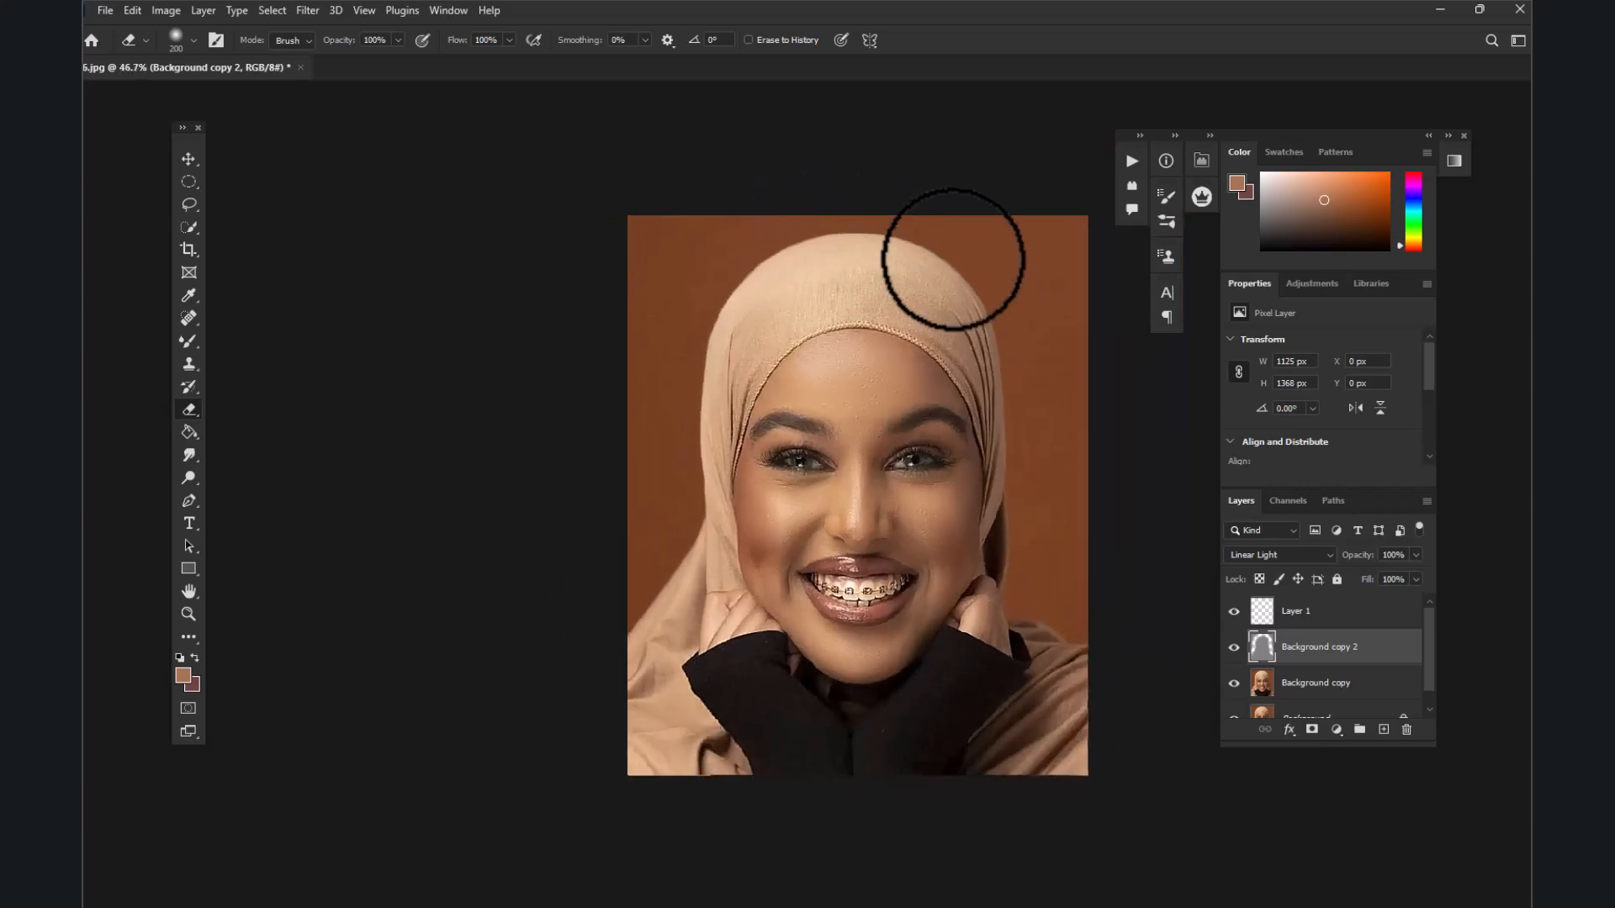
scroll(953, 255, "up", 2)
scroll(937, 462, "down", 3)
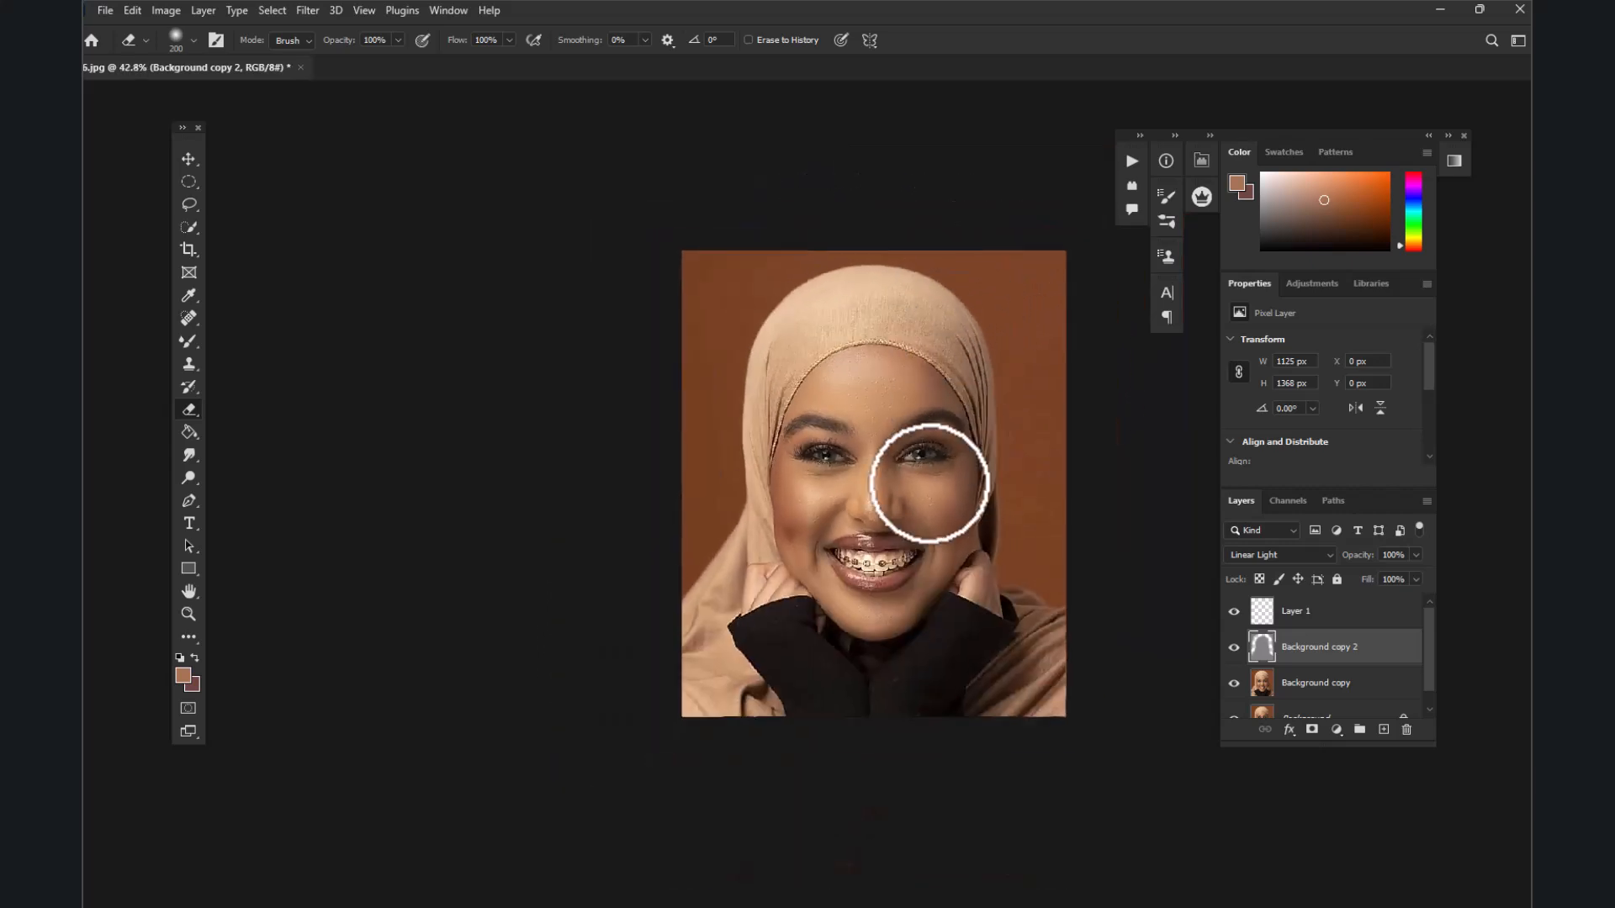
scroll(886, 530, "up", 2)
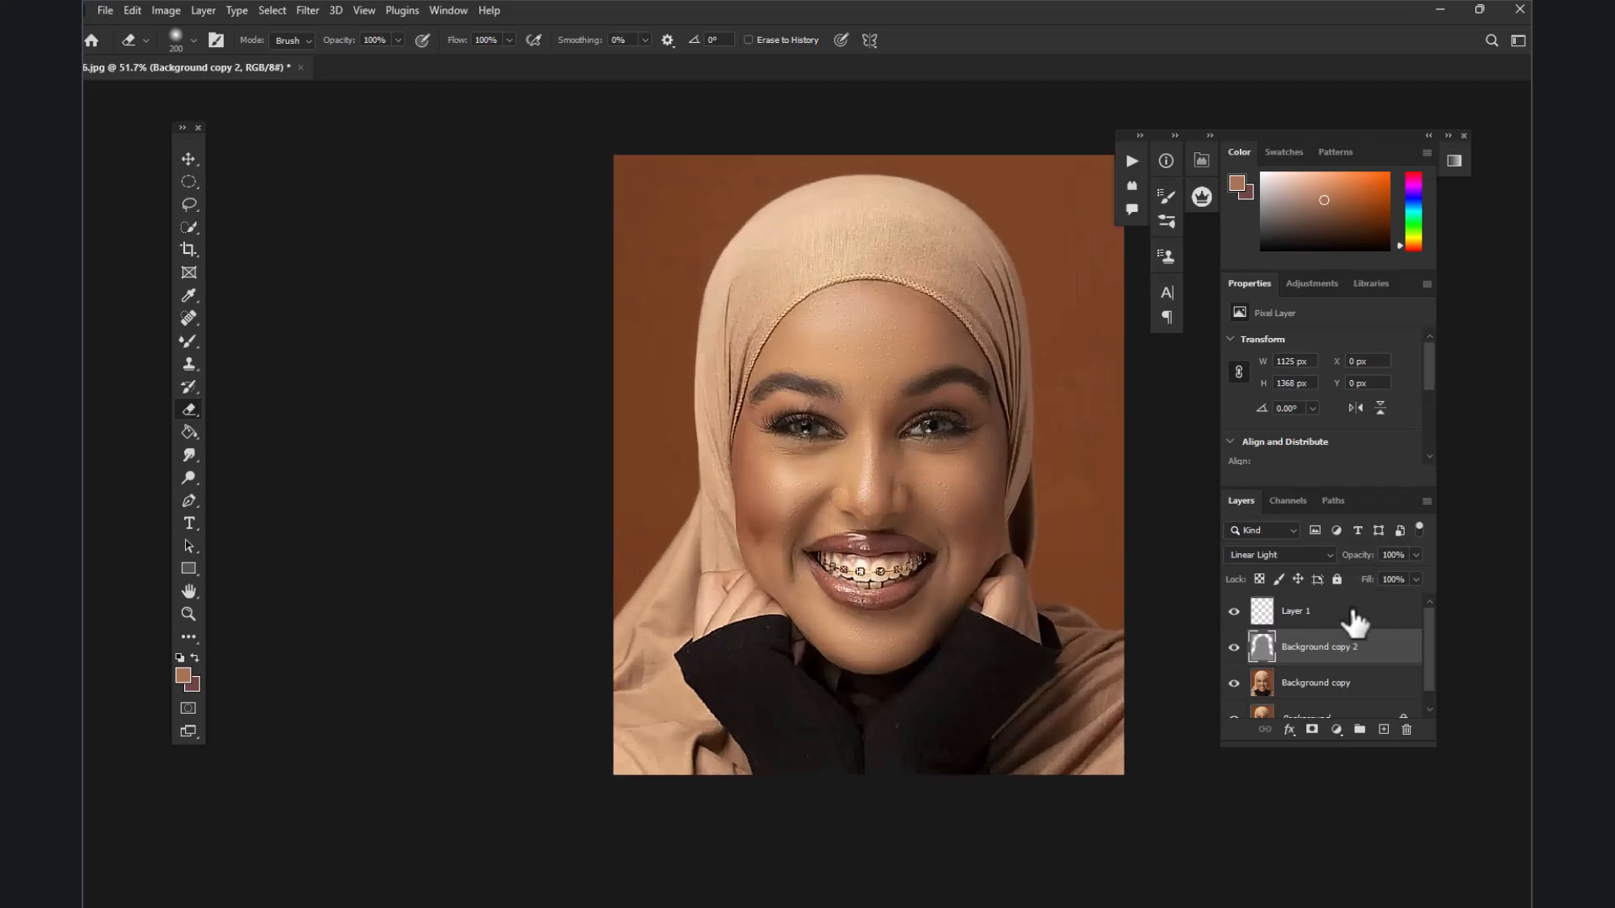
left_click(1335, 695, "shift")
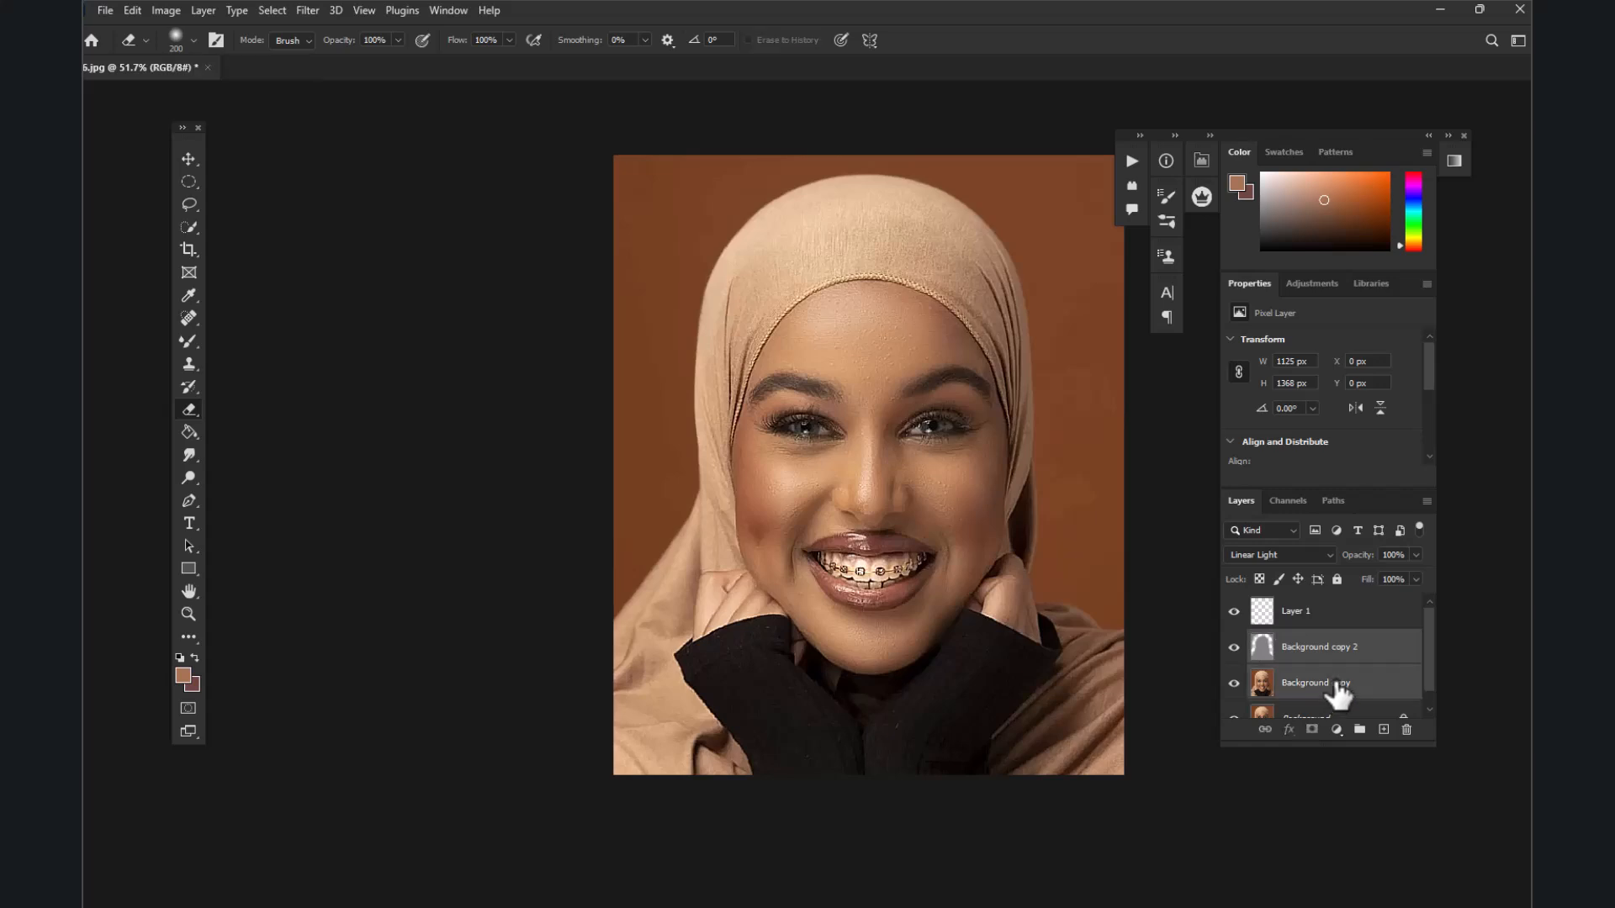
key("ctrl+e")
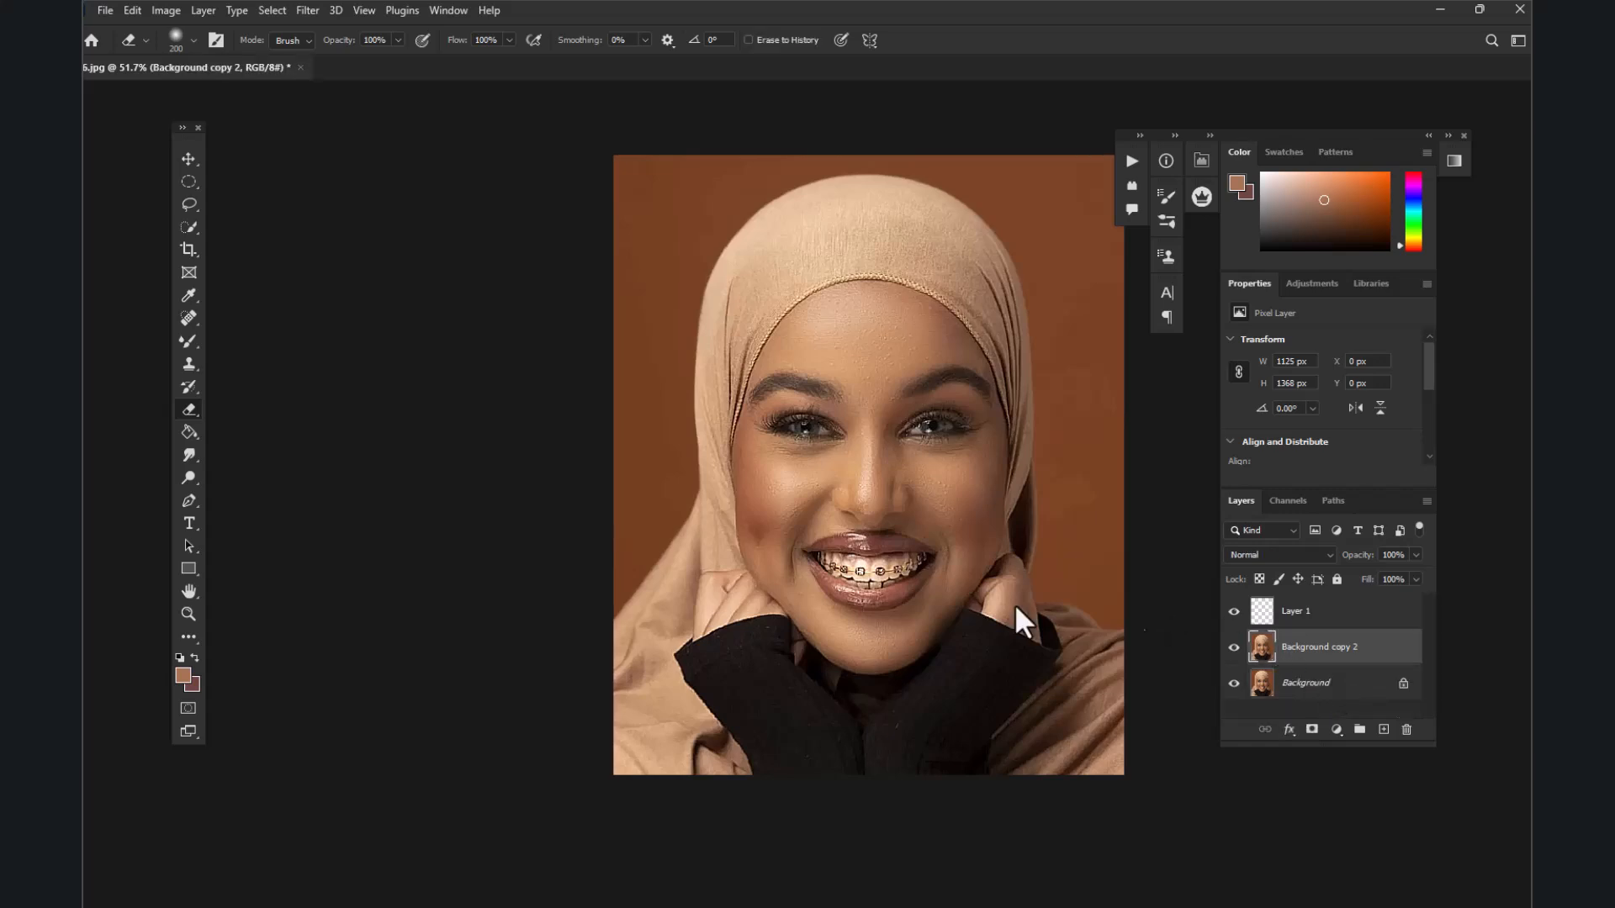
Sample the near-black sleeve color #161513 as the foreground color and activate the Color Replacement Tool
scroll(843, 678, "down", 2)
scroll(901, 667, "up", 4)
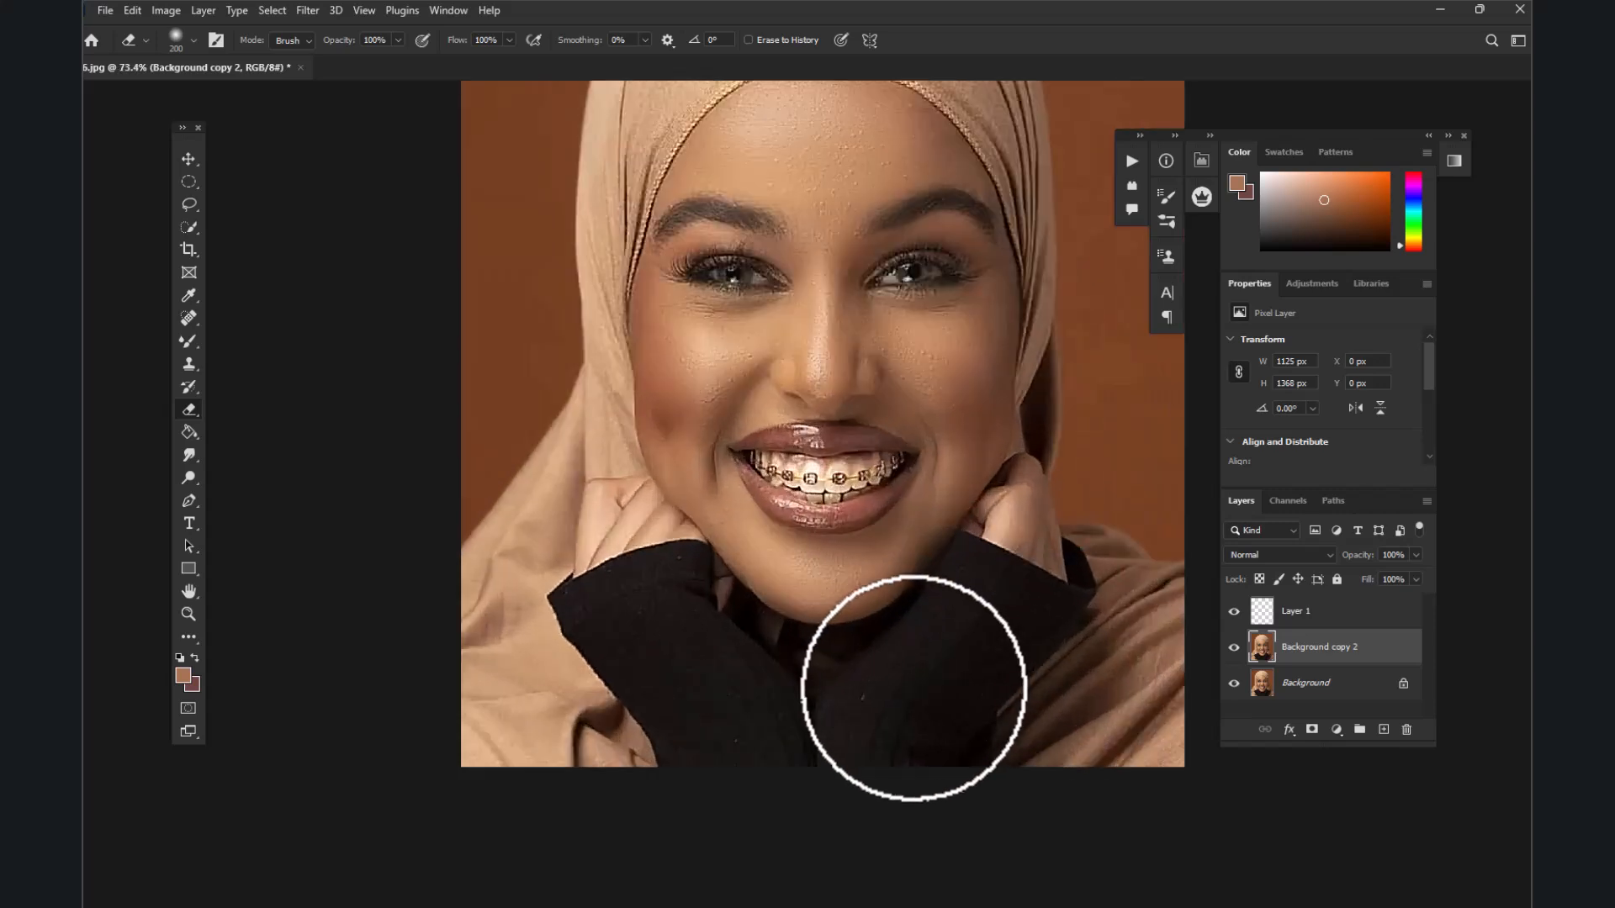
scroll(914, 688, "up", 2)
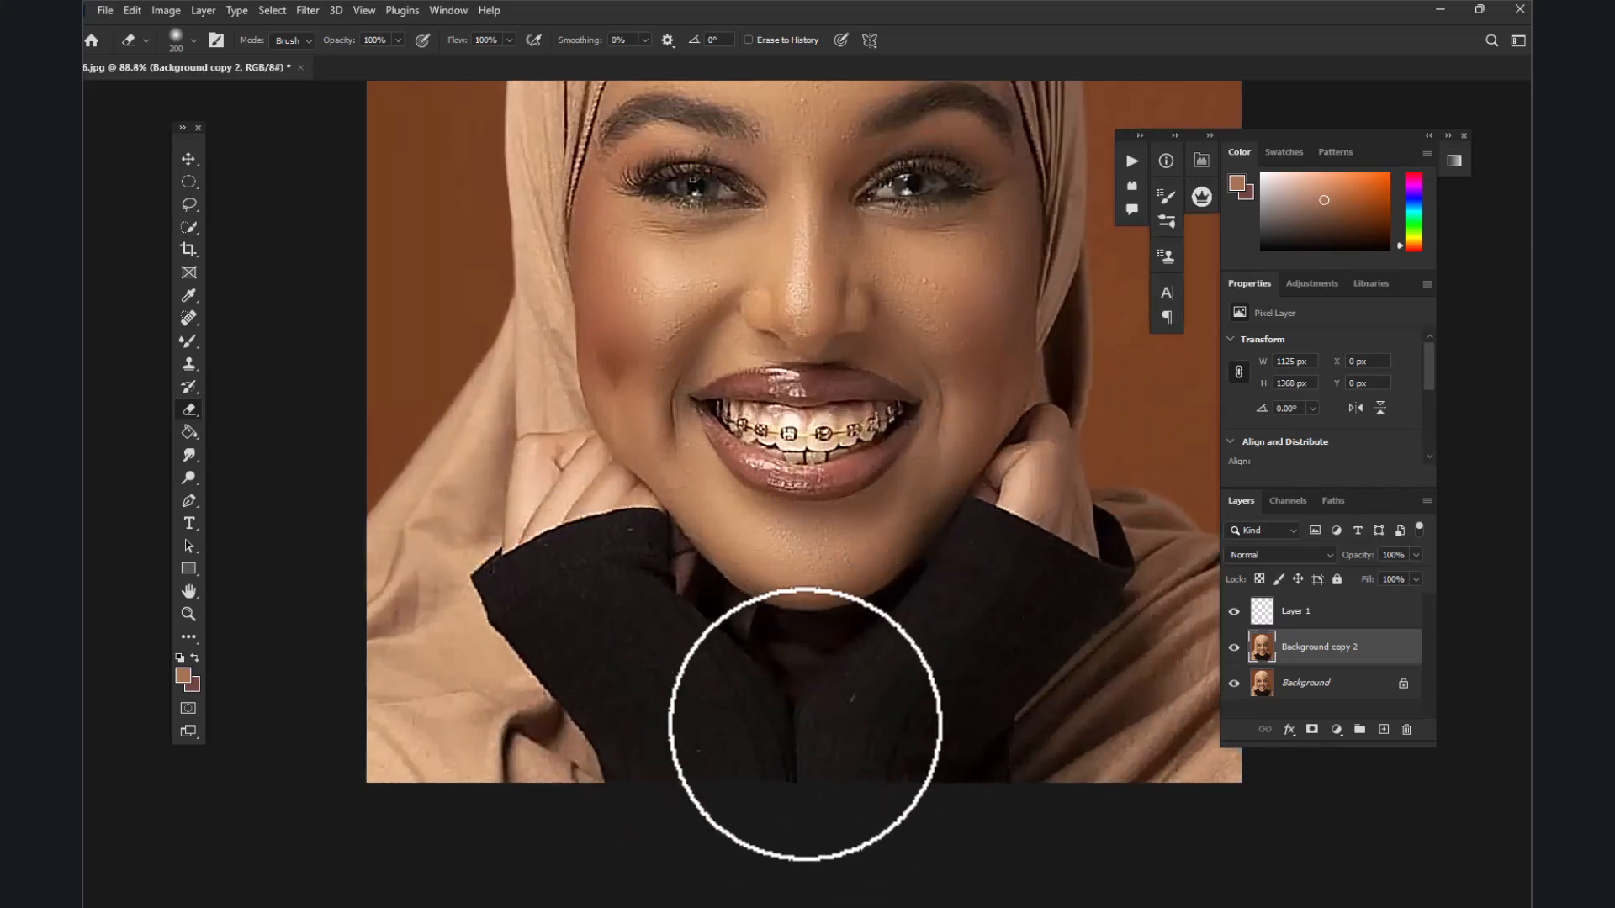
left_click(184, 677)
left_click(656, 683)
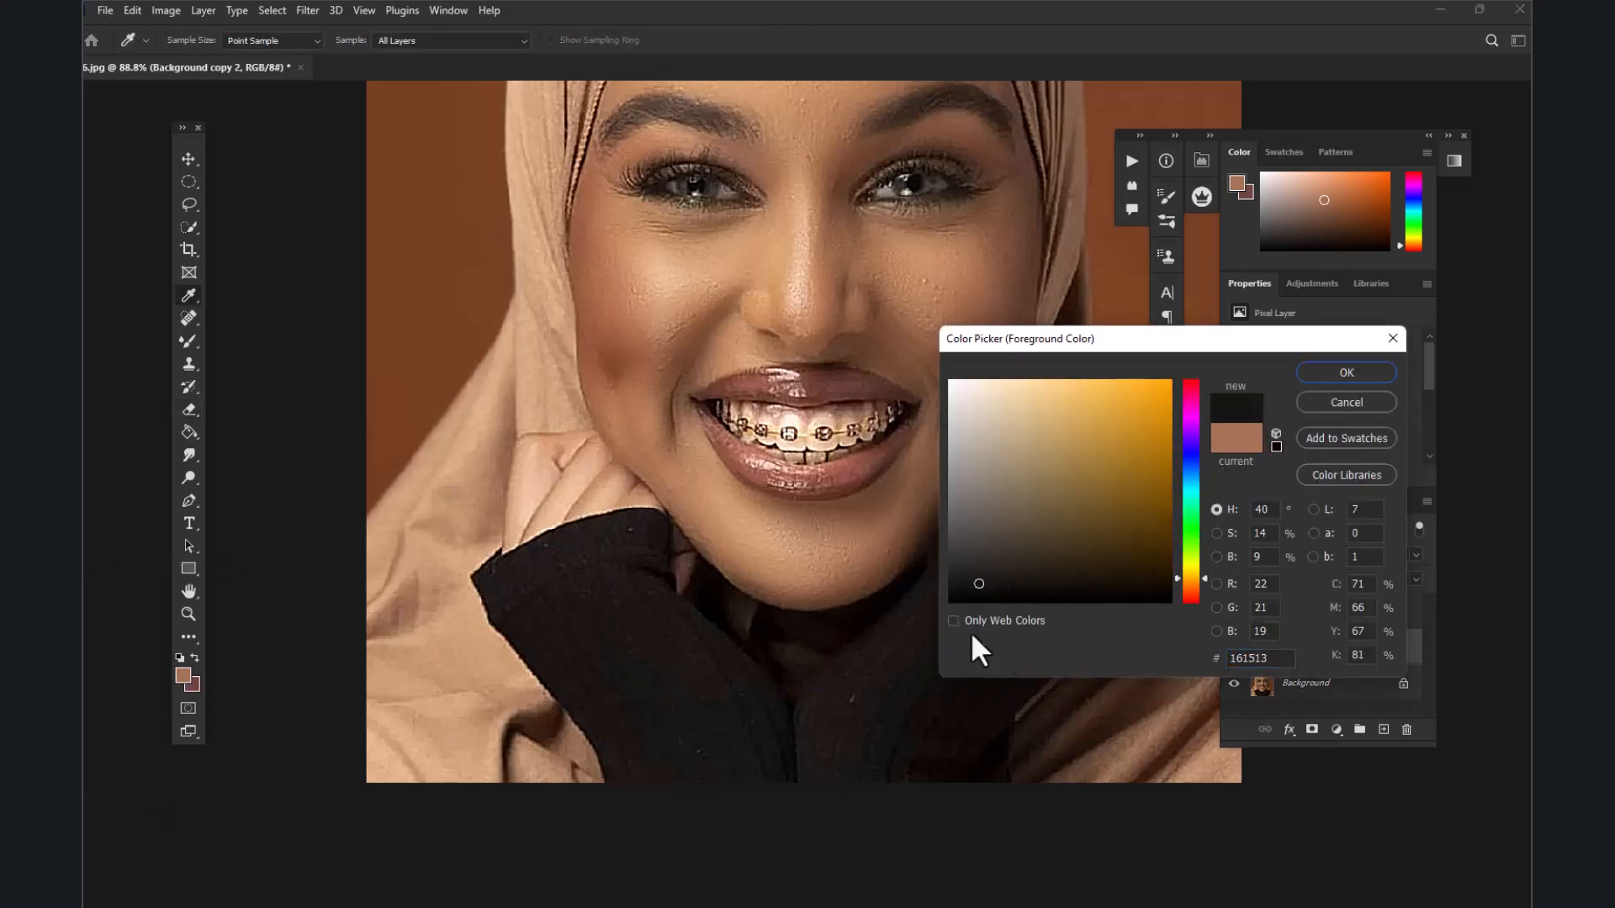
left_click(1341, 372)
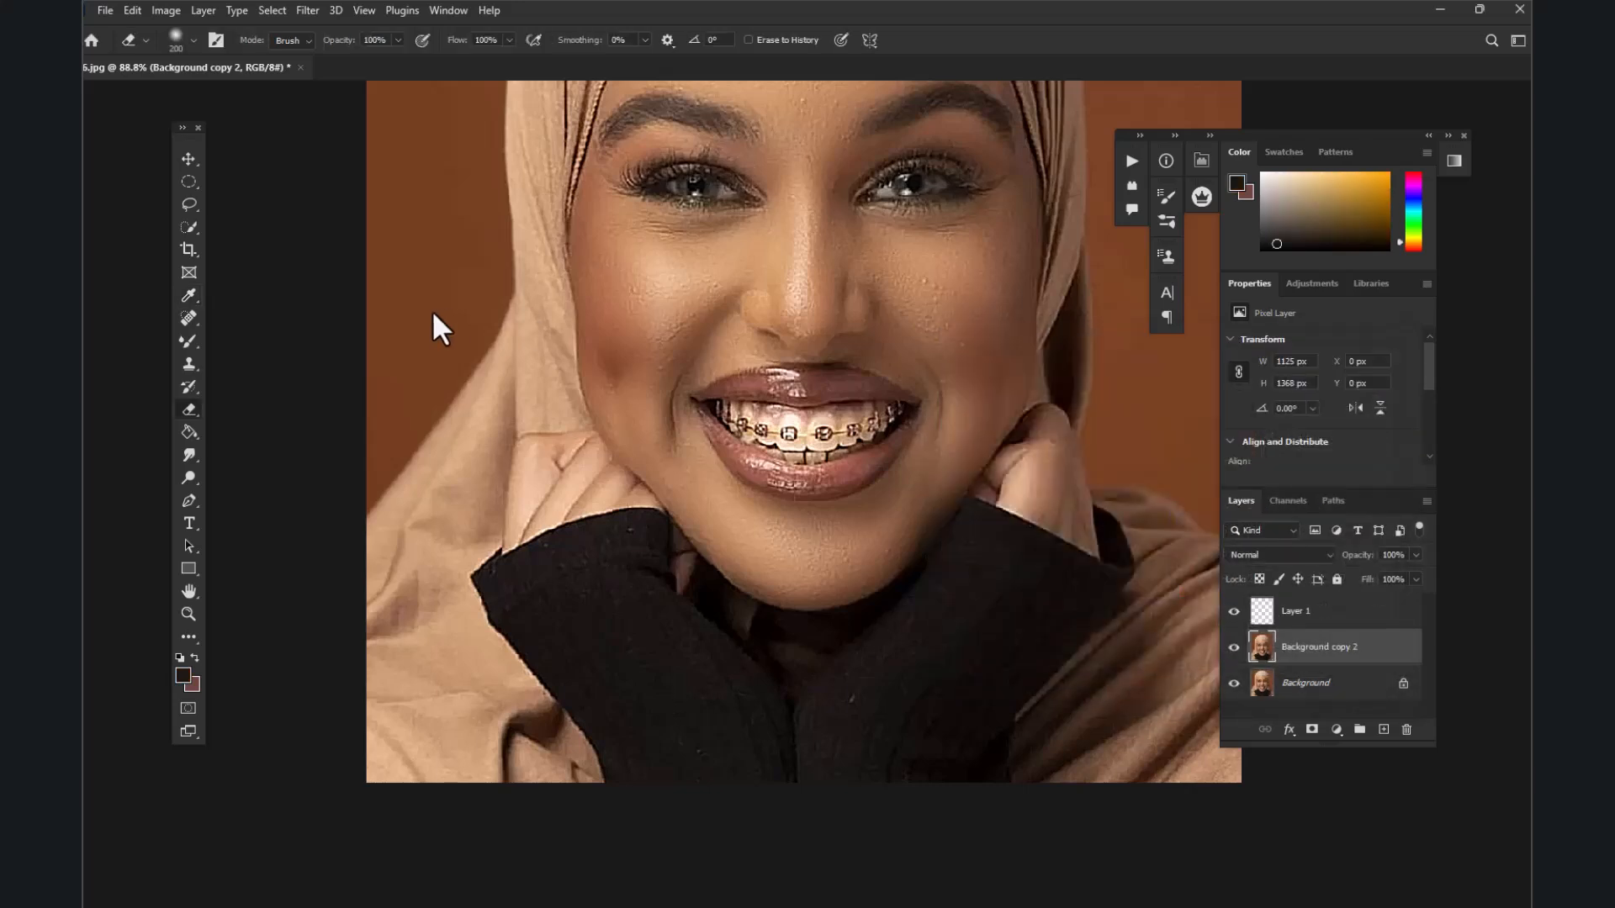
left_click(182, 340)
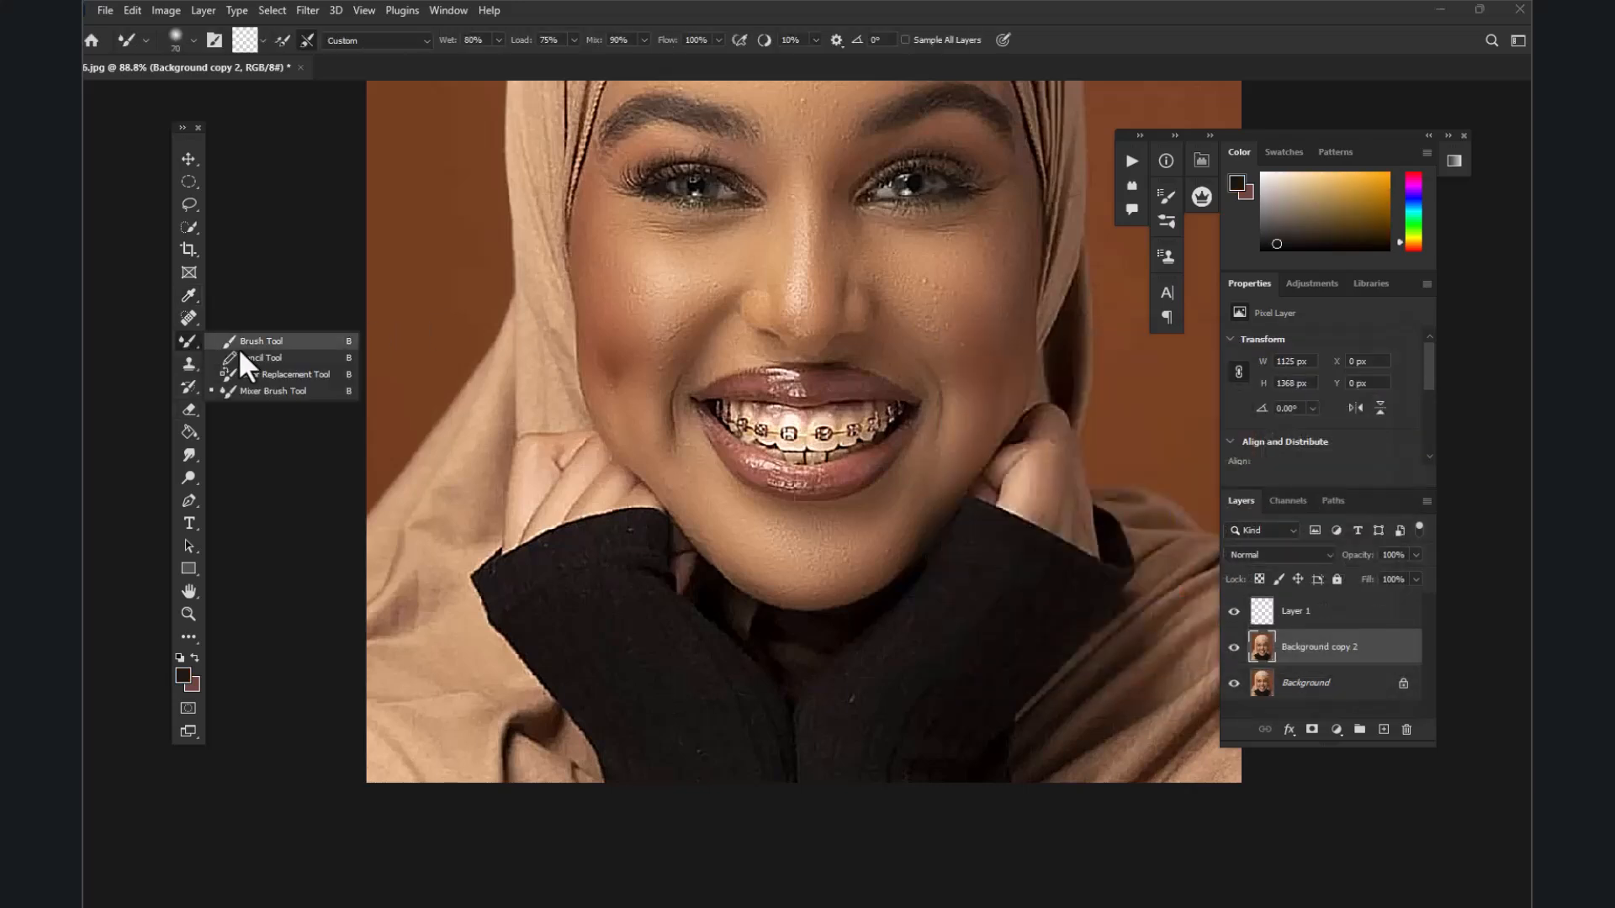
left_click(279, 374)
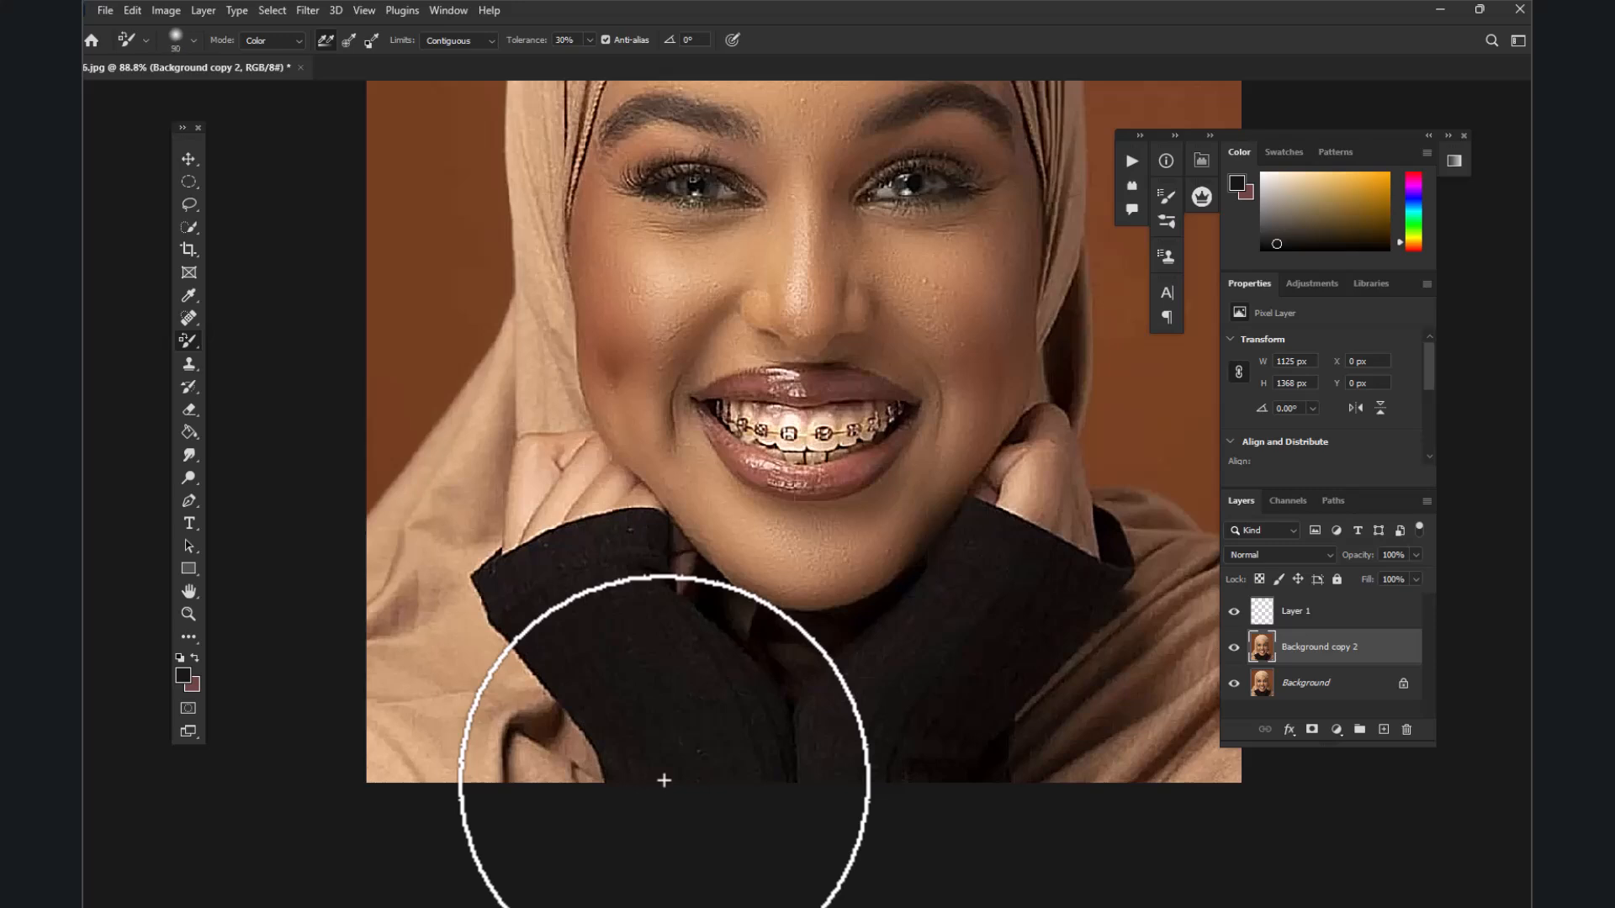
Outline both black sleeves with a freehand Lasso selection, following the cuffs and the bottom edge of the image
left_click(180, 203)
left_click(266, 205)
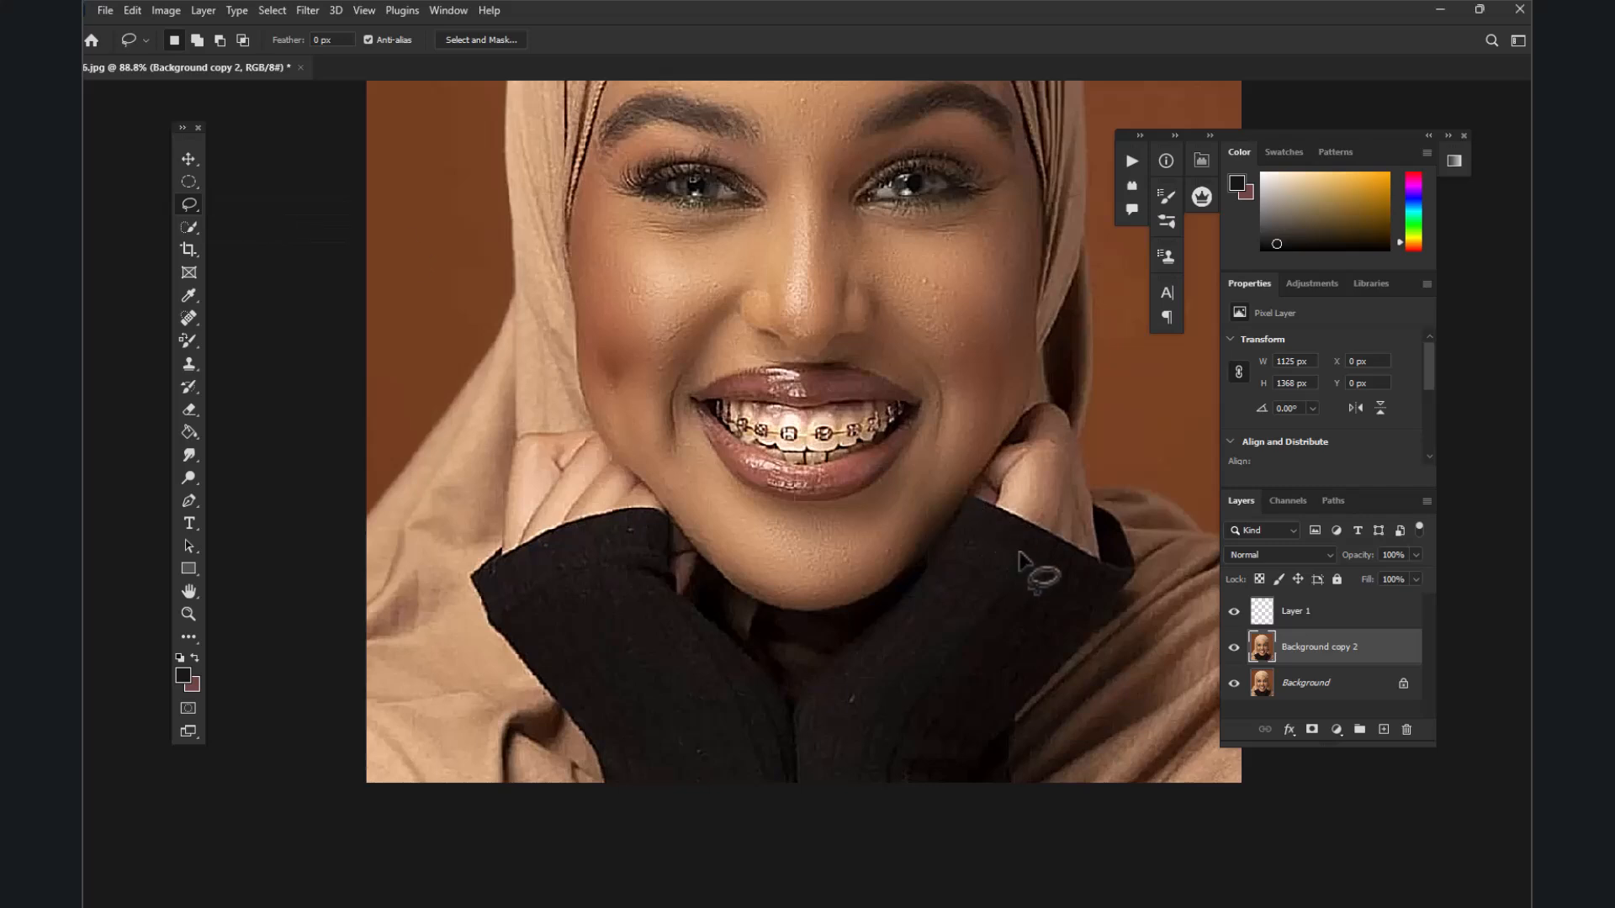
left_click(962, 493)
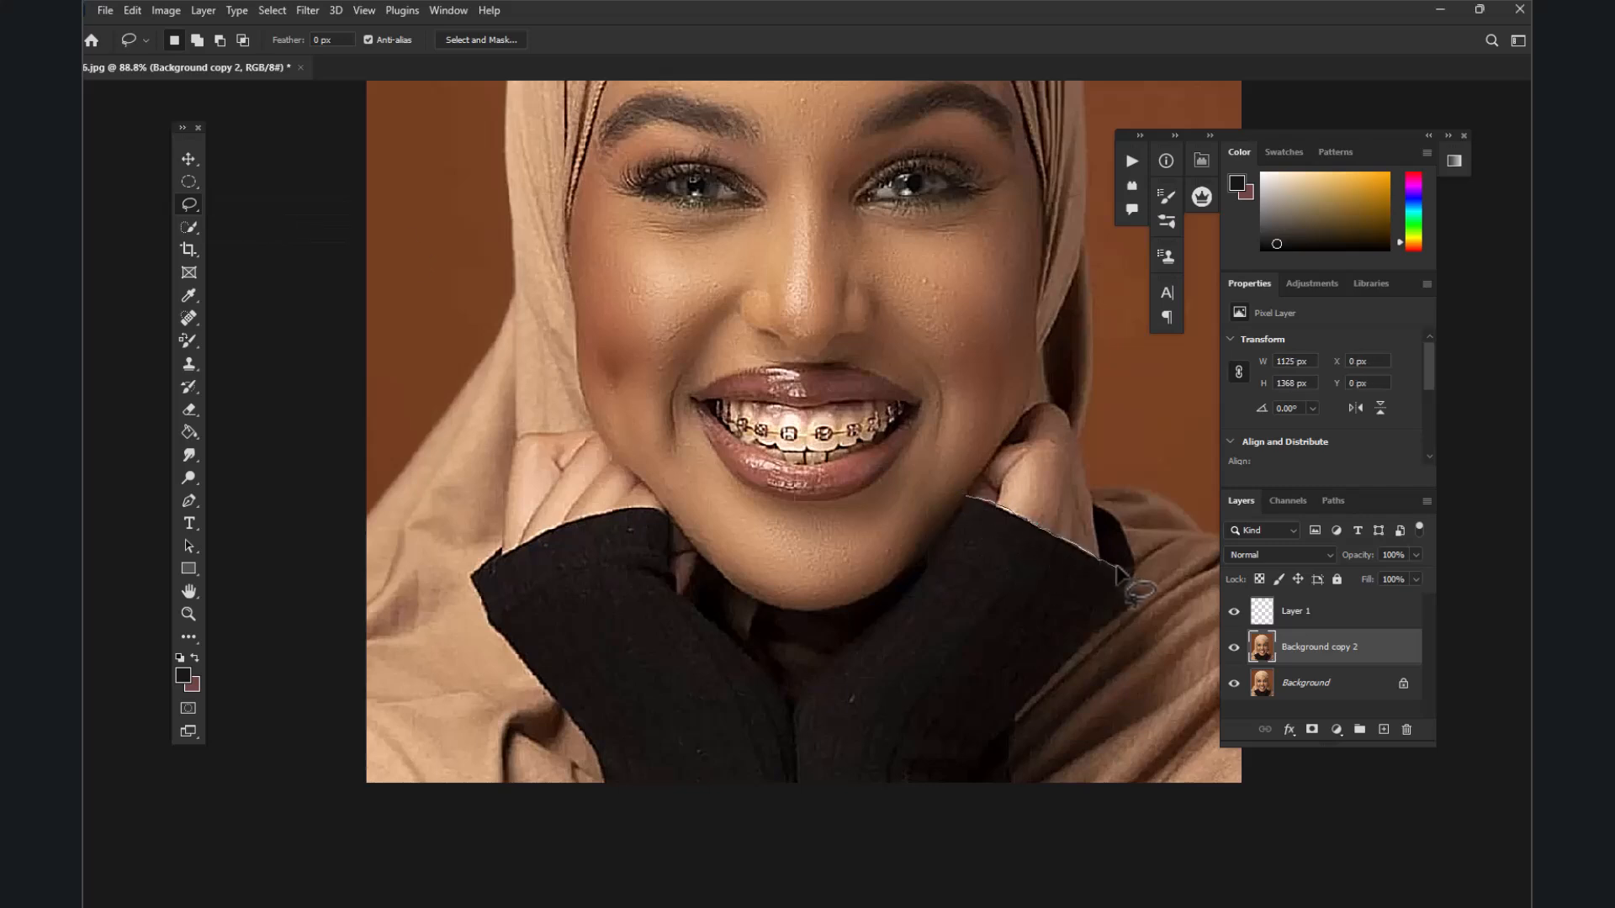
left_click_drag(980, 832, 697, 822)
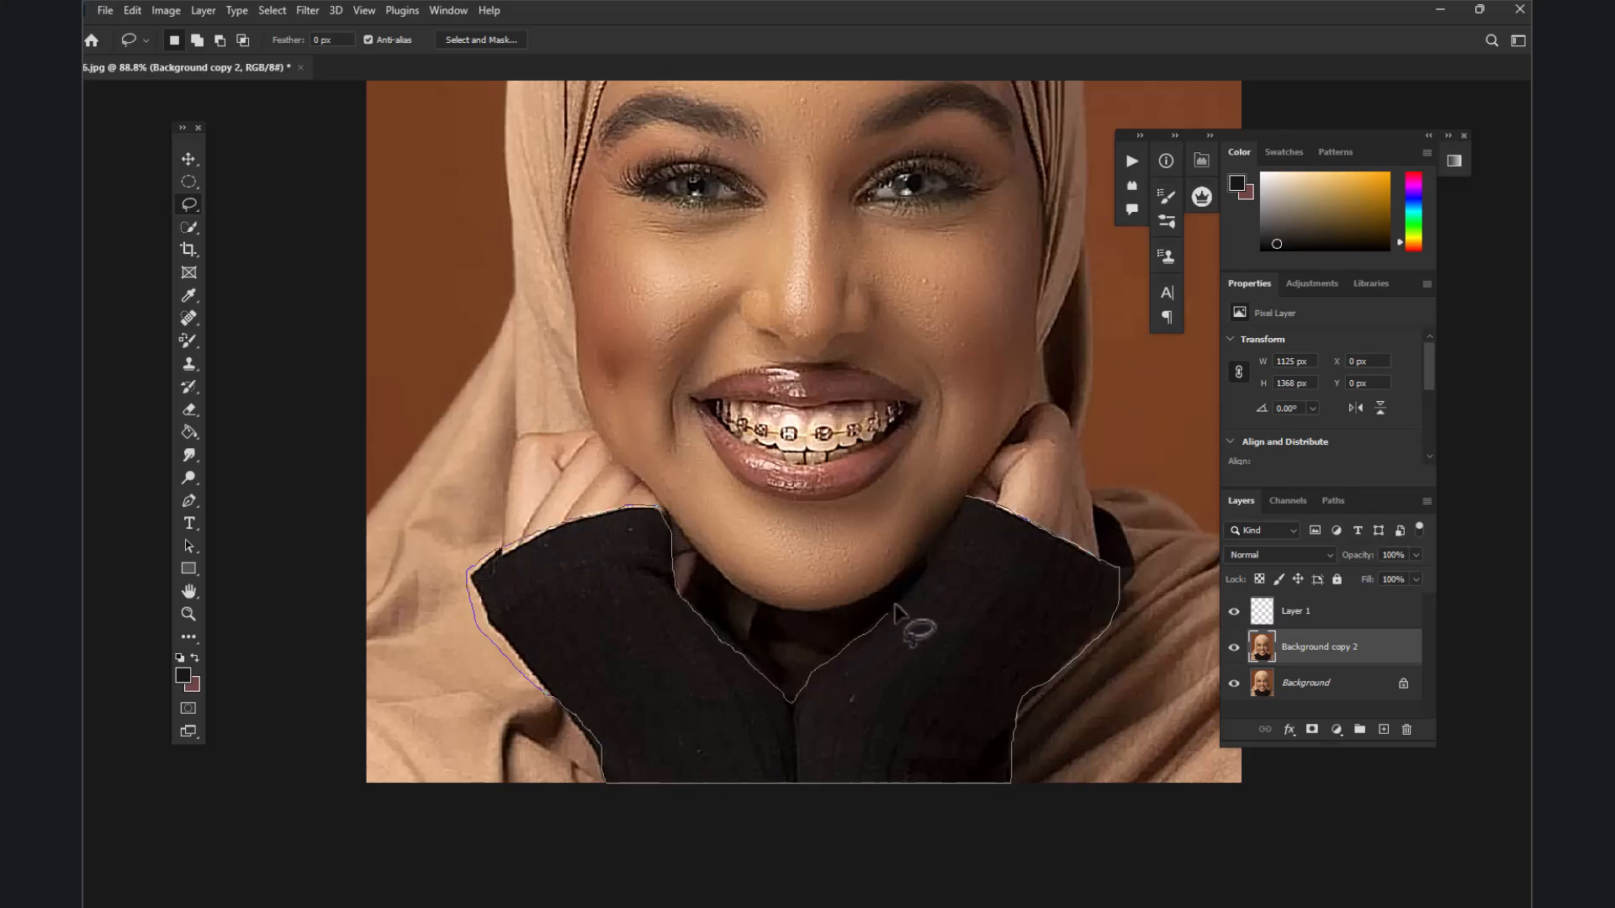
left_click_drag(951, 525, 959, 509)
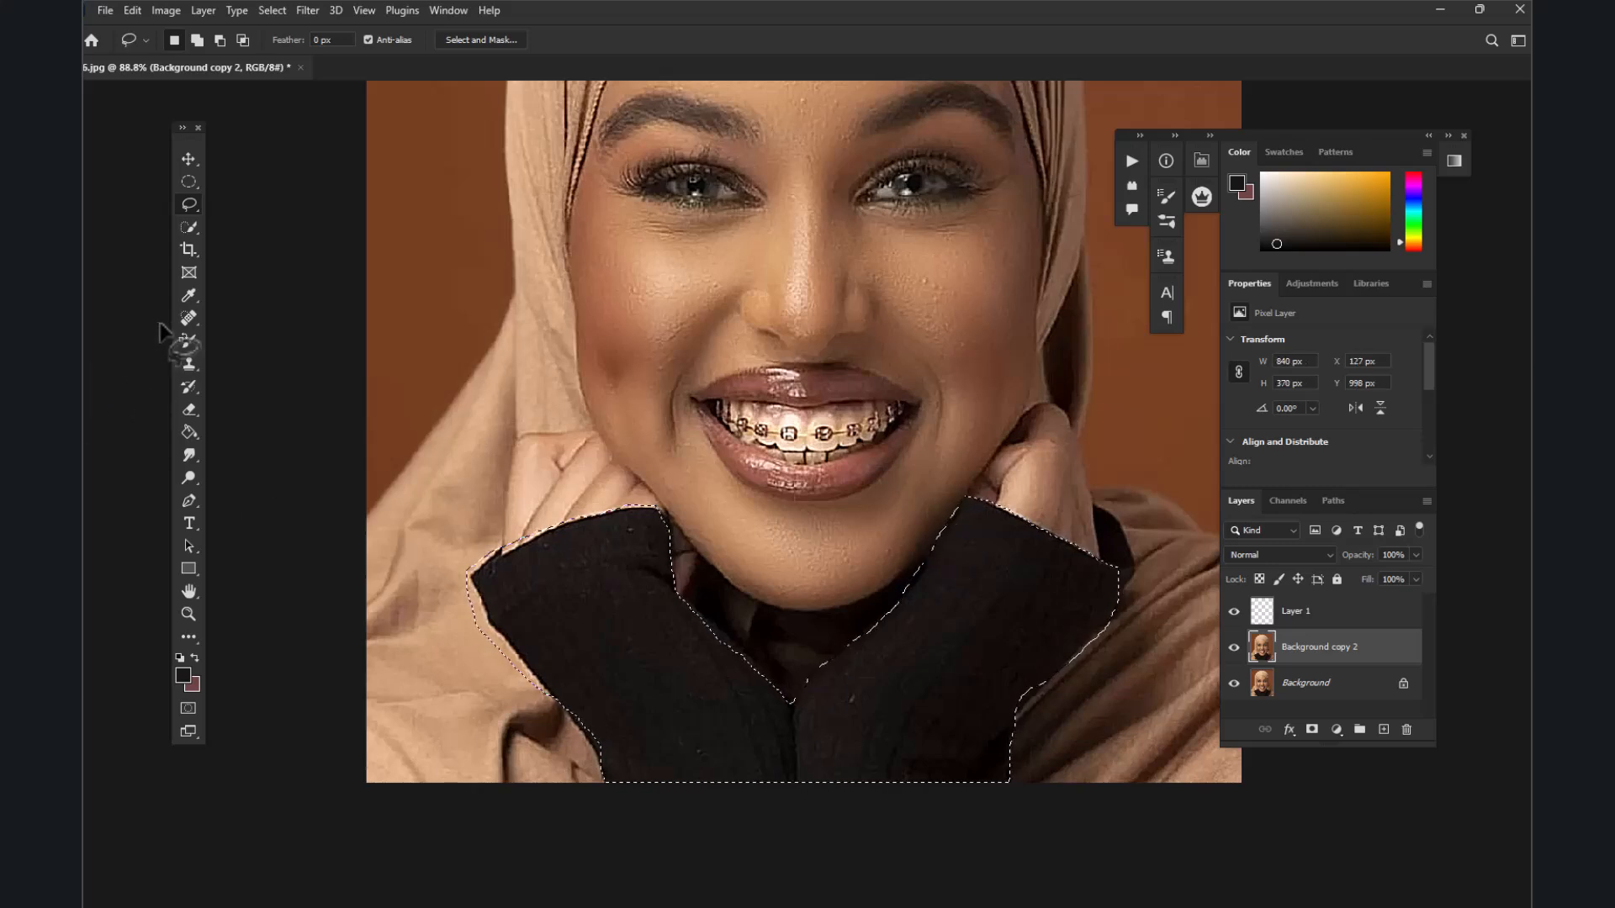
Paint the selected sleeves with the Color Replacement Tool in Color mode at 30% tolerance, and clear the selection
left_click(189, 340)
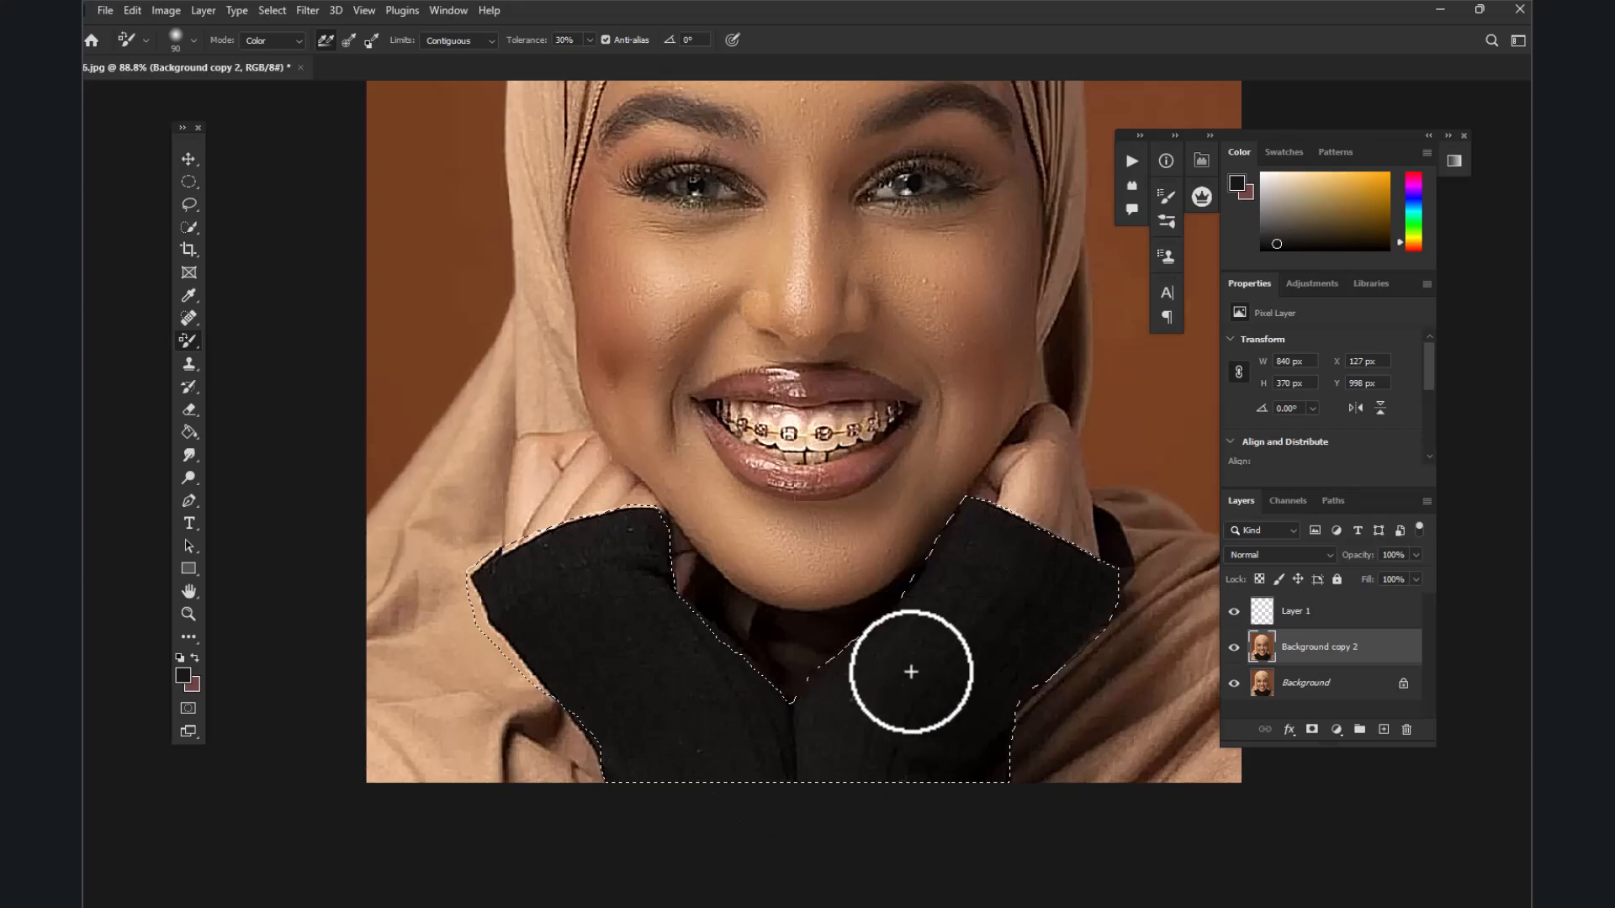
scroll(908, 652, "down", 2)
scroll(846, 695, "up", 2)
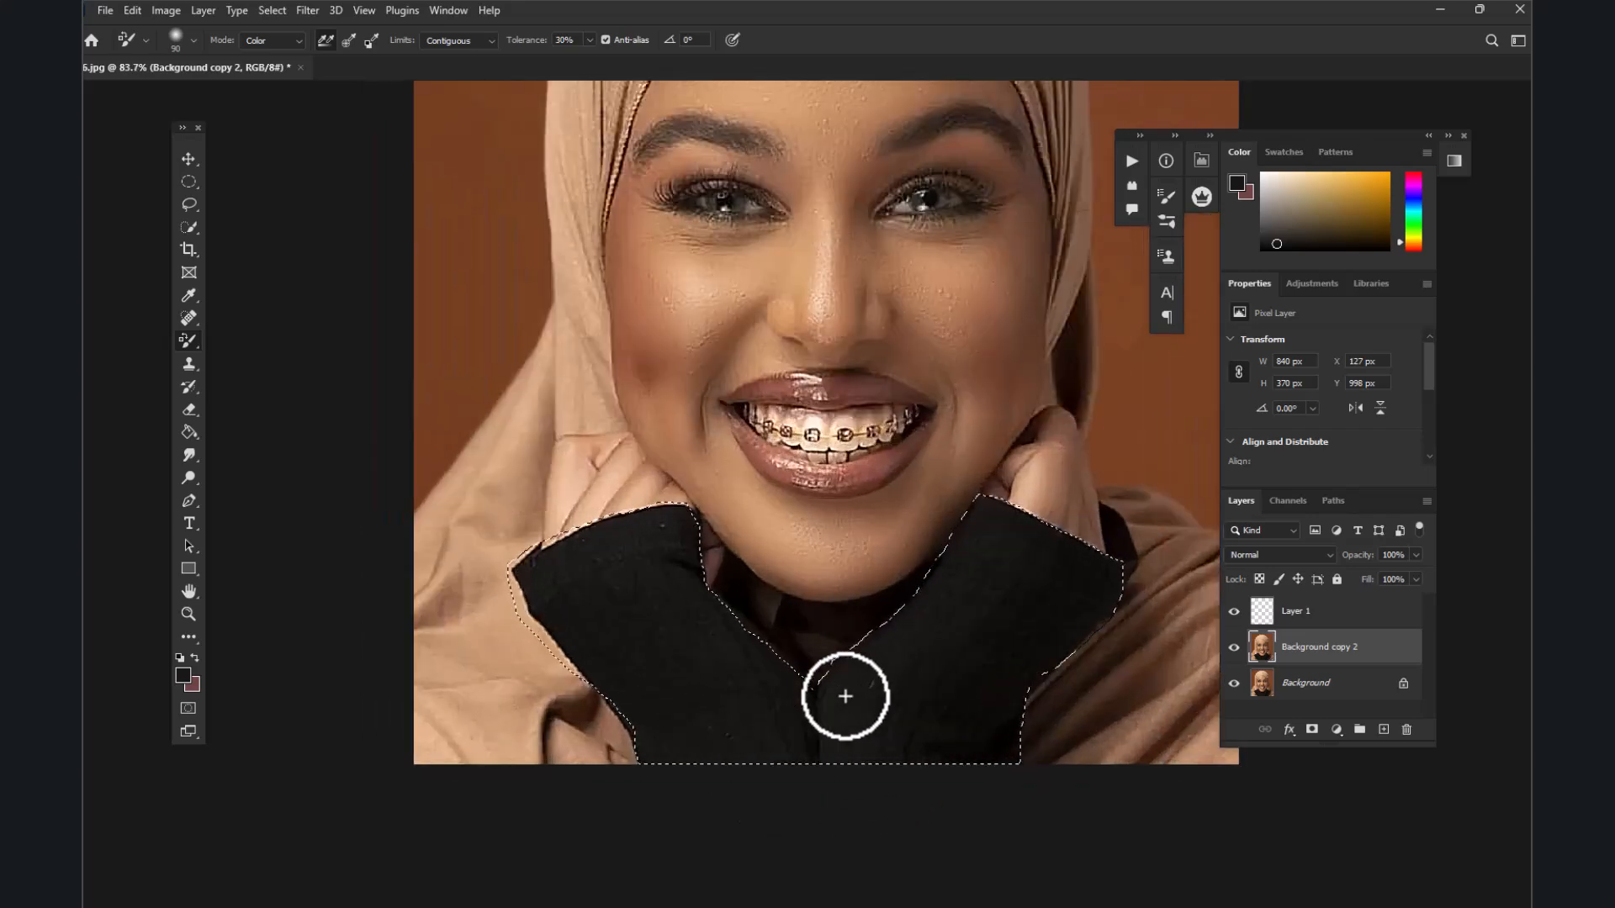
key("ctrl+d")
scroll(879, 661, "down", 3)
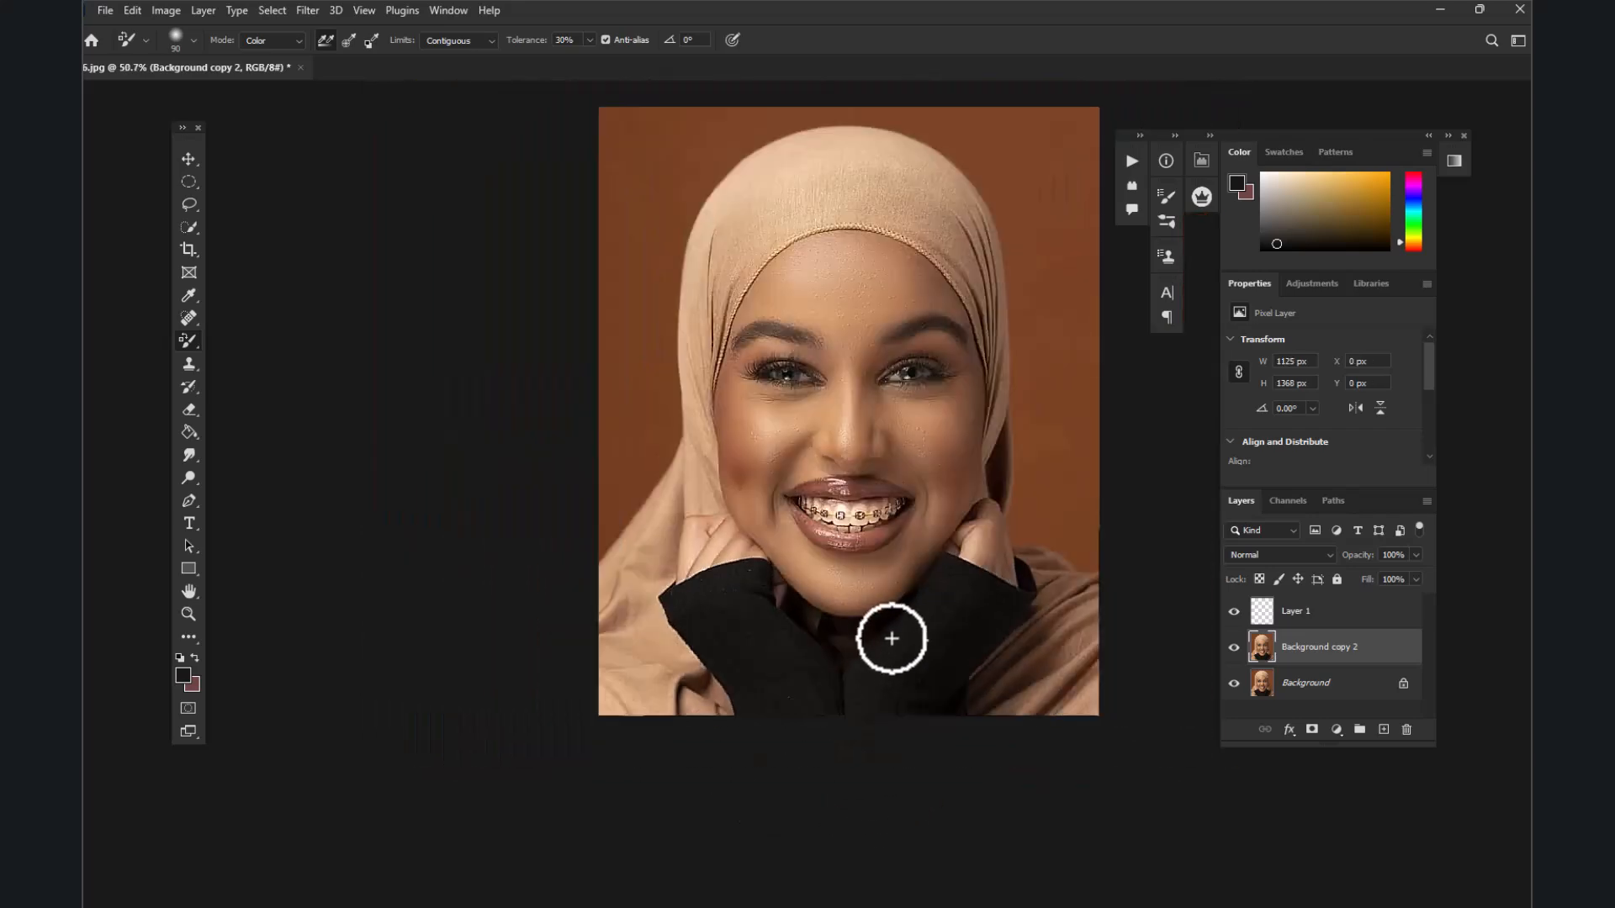
Hide and show the merged Background copy 2 to compare the retouched portrait with the original
left_click(1234, 648)
left_click(1234, 647)
scroll(656, 372, "down", 2)
scroll(768, 378, "up", 6)
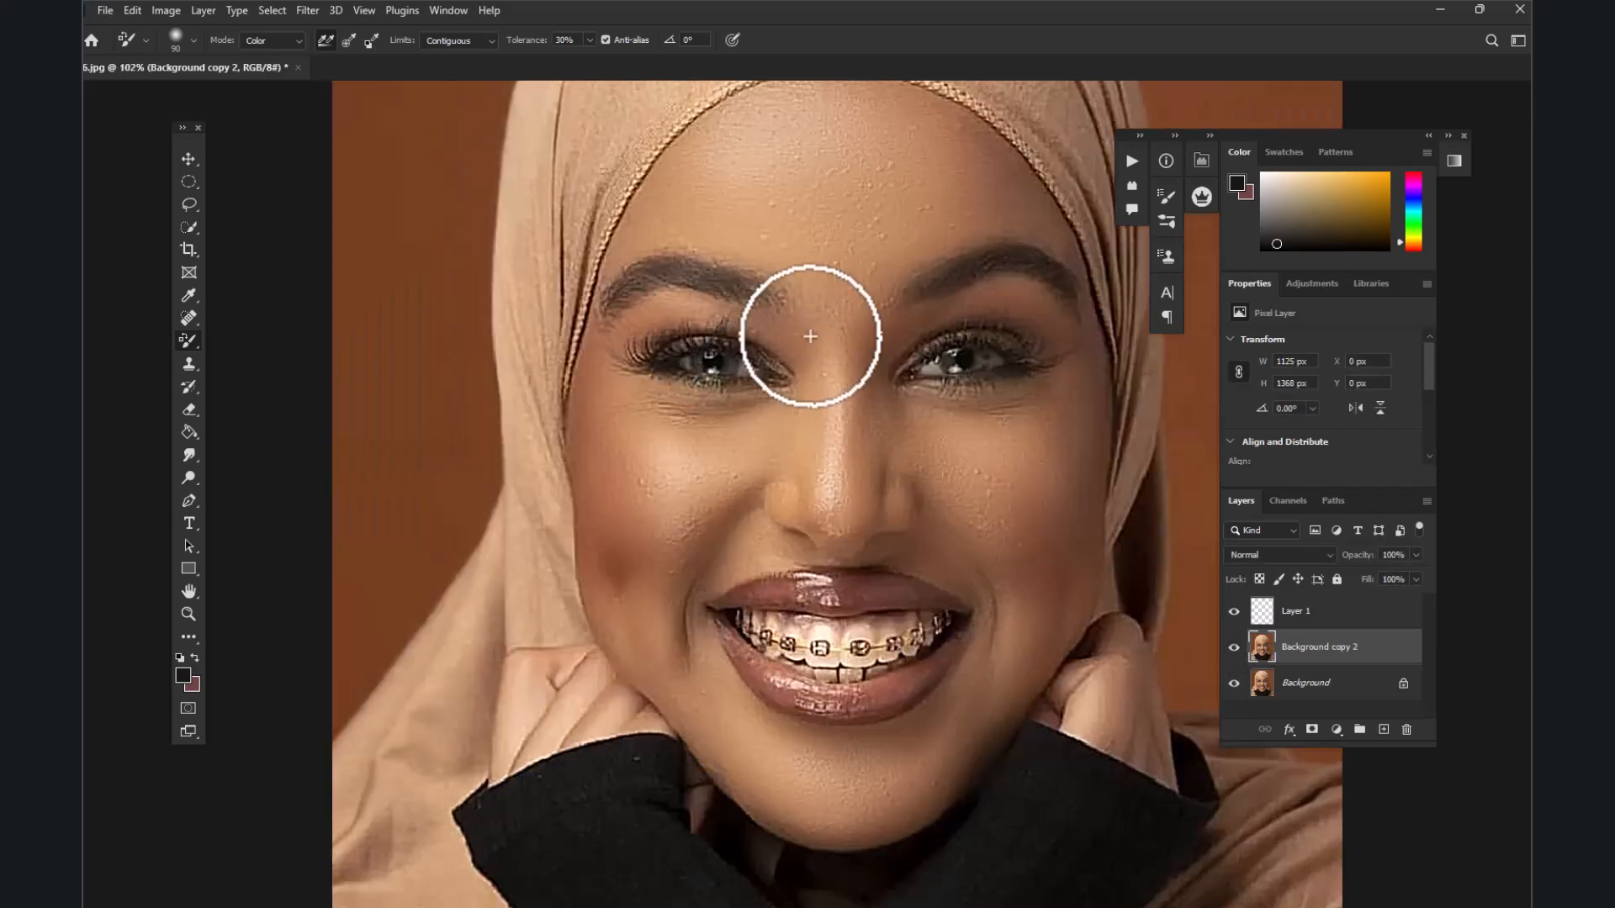
scroll(814, 347, "down", 2)
scroll(817, 350, "up", 4)
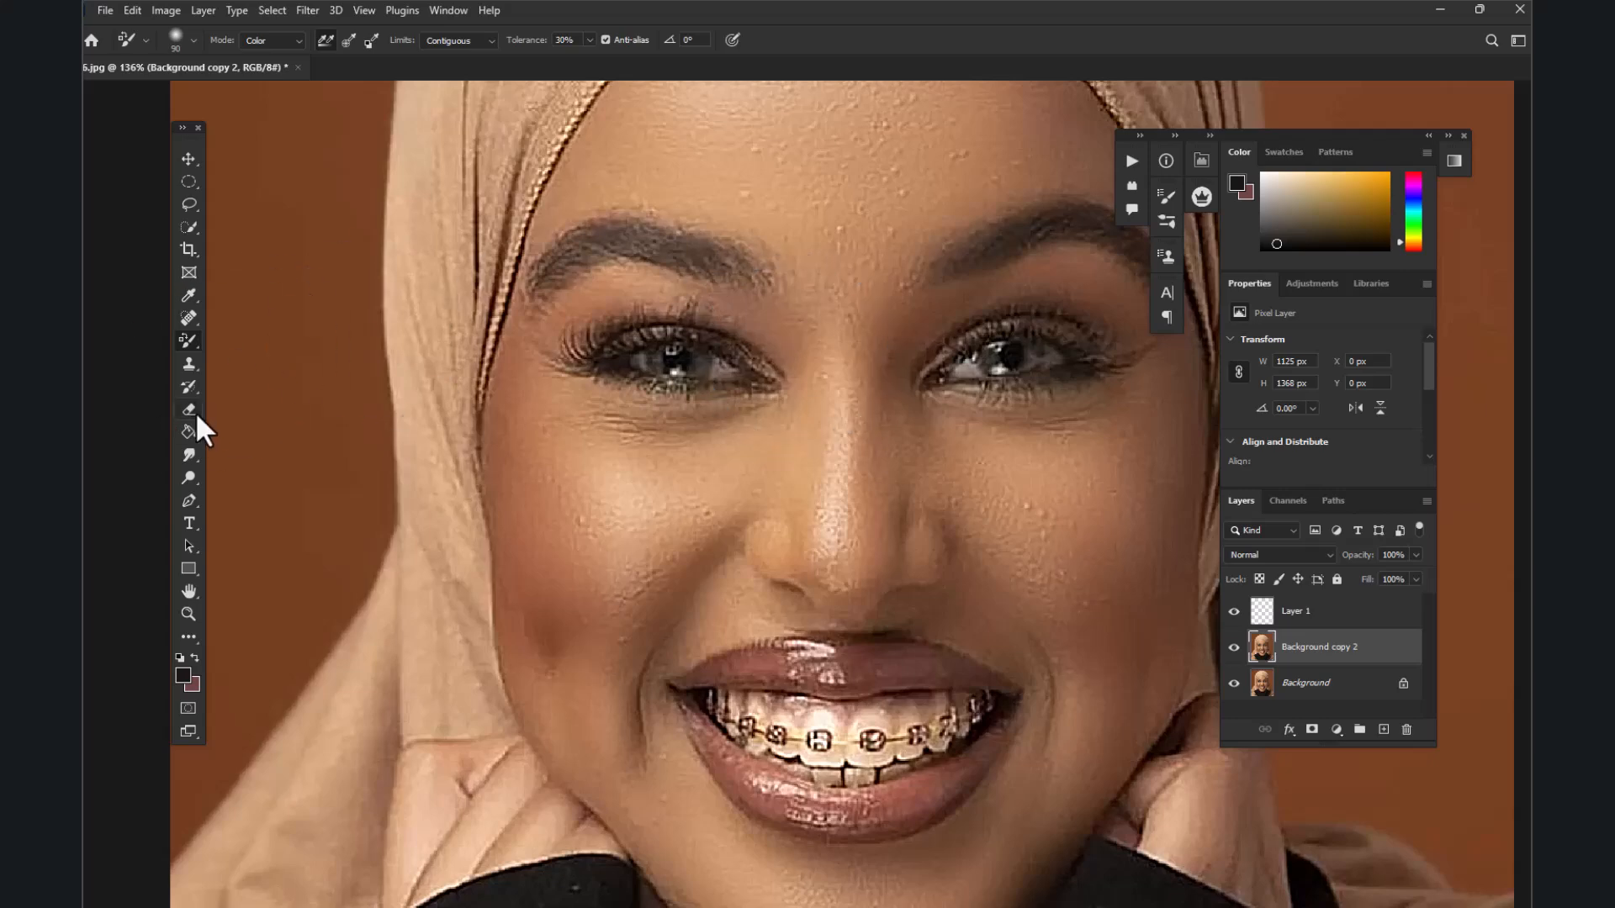
Brighten the irises of both eyes with the Dodge Tool at size 45, Midtones range and 54% exposure
left_click(188, 481)
scroll(710, 360, "up", 1)
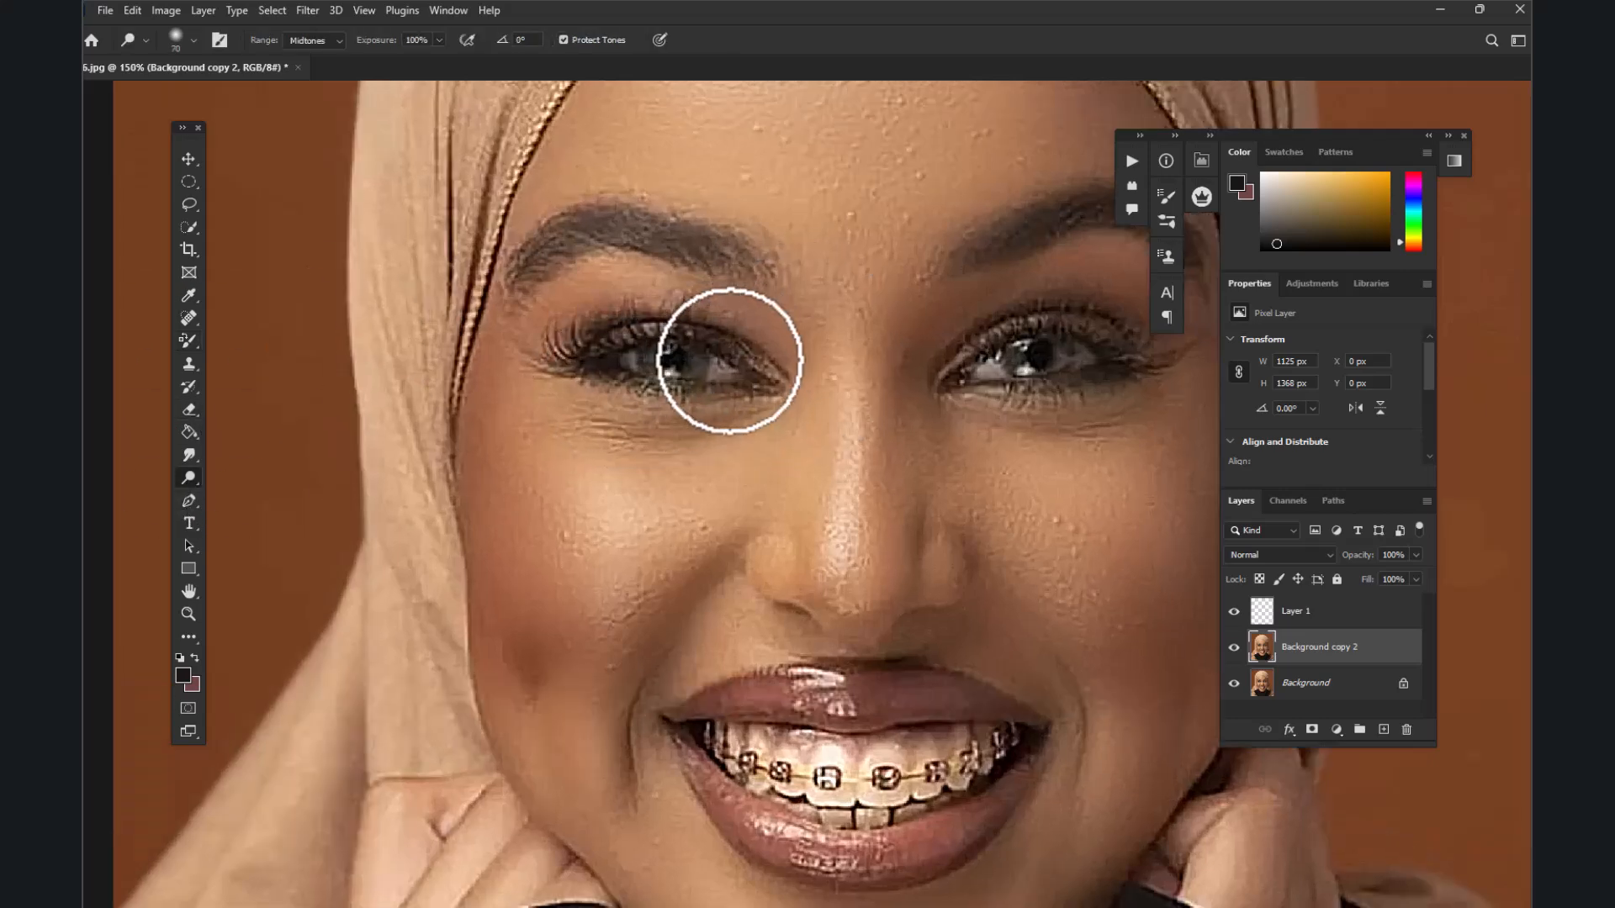
right_click(190, 474)
left_click(260, 478)
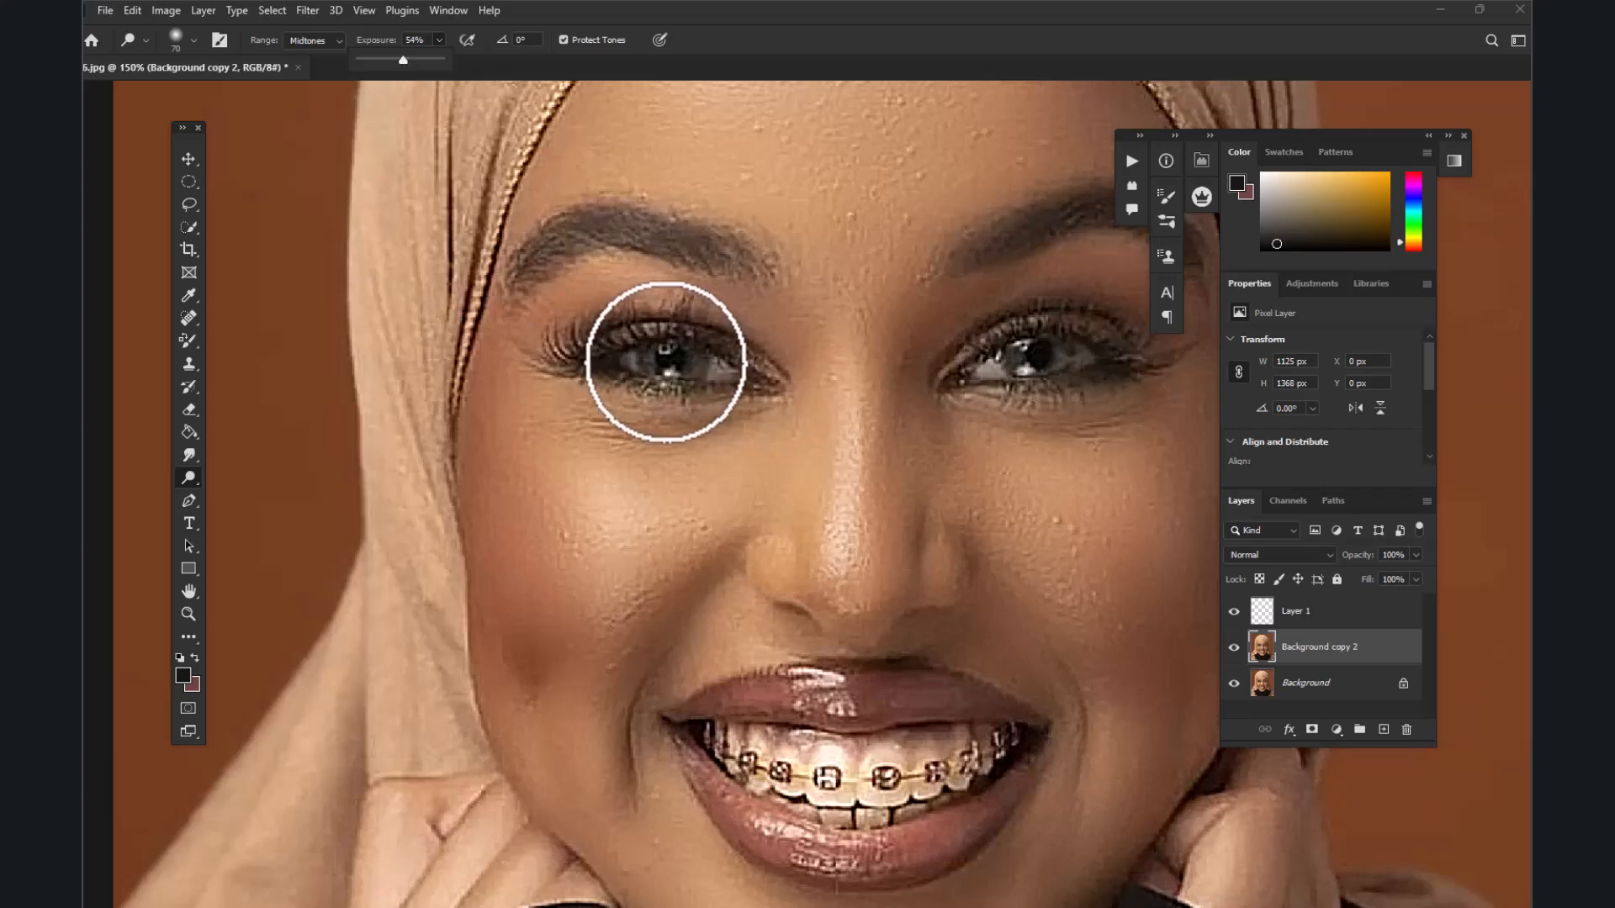
scroll(665, 362, "up", 3)
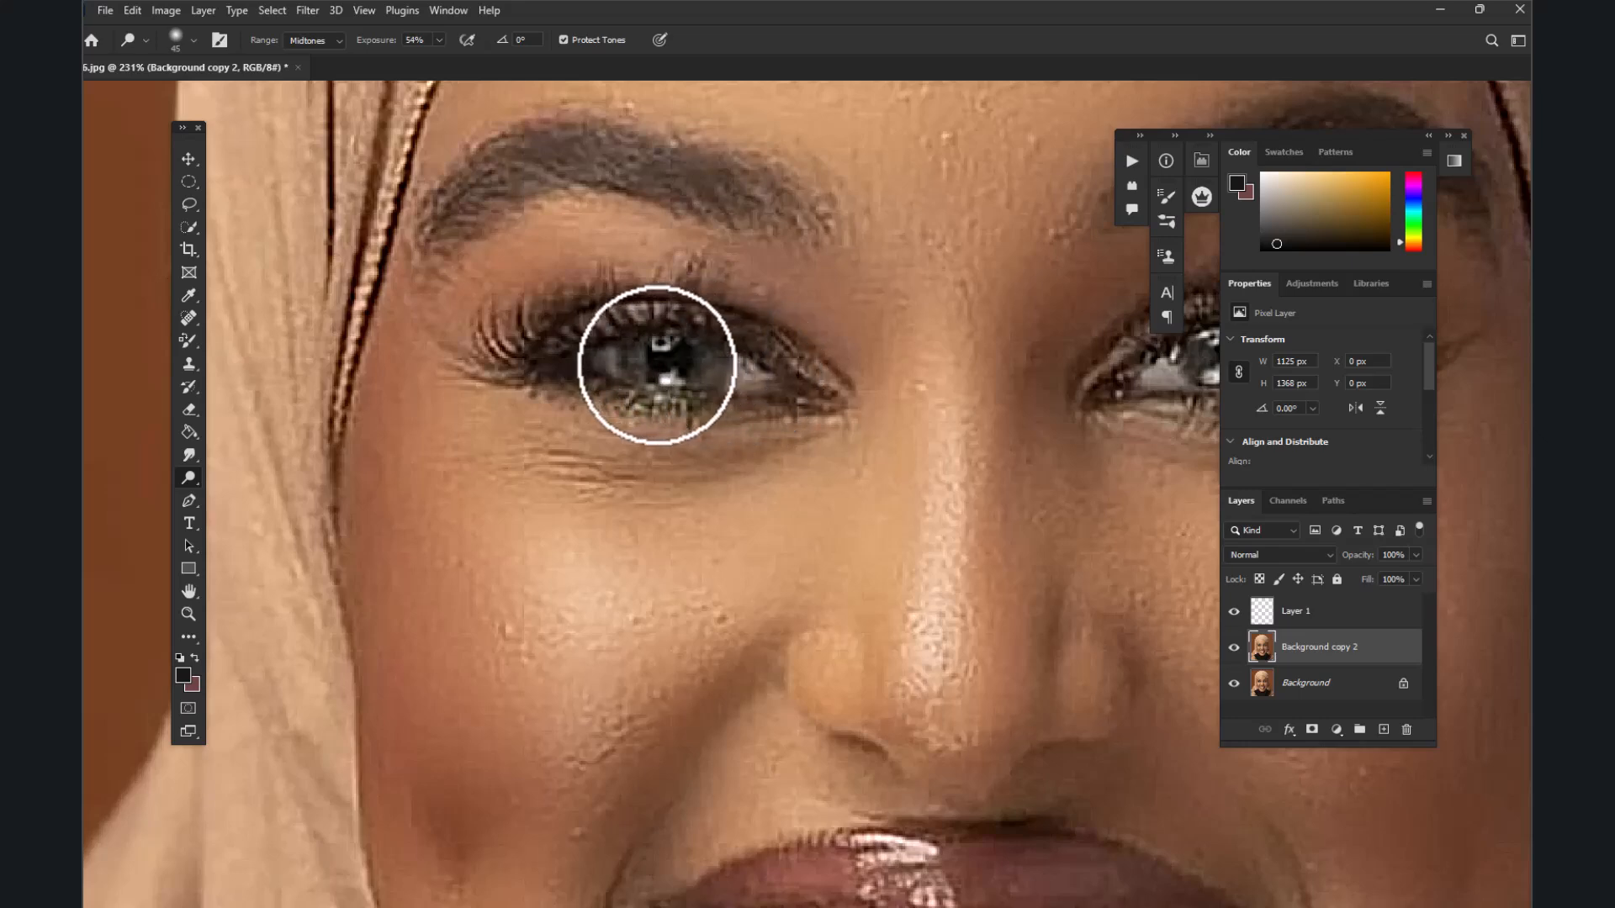
scroll(613, 360, "down", 3)
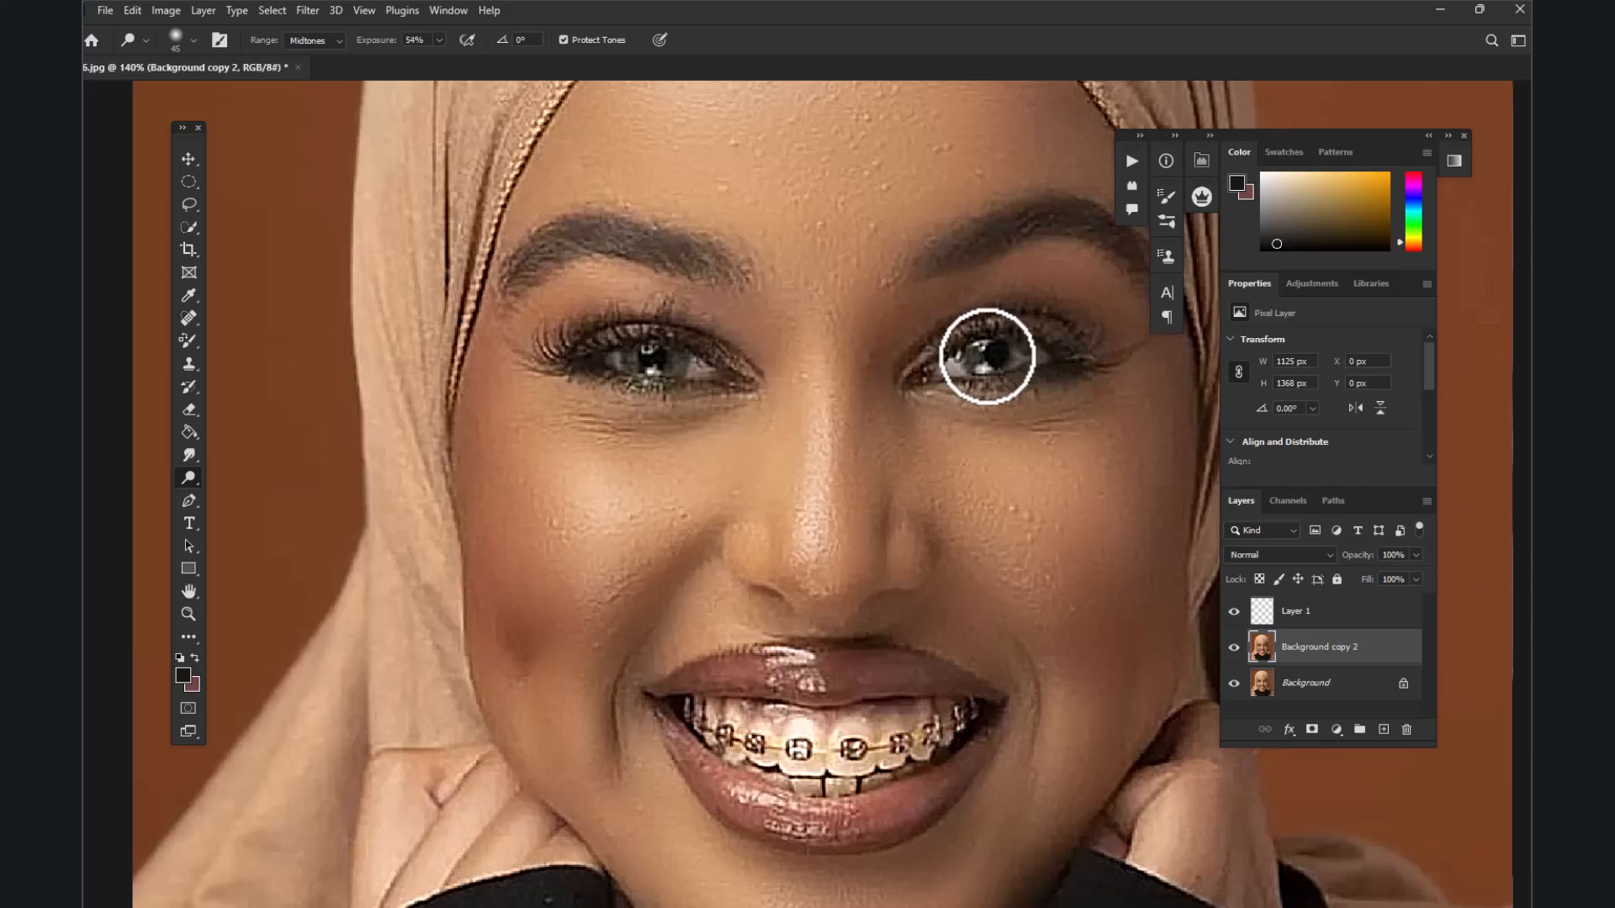
Check the brightened eyes against the original by toggling the visibility of Background copy 2
scroll(871, 348, "down", 2)
scroll(870, 348, "down", 1)
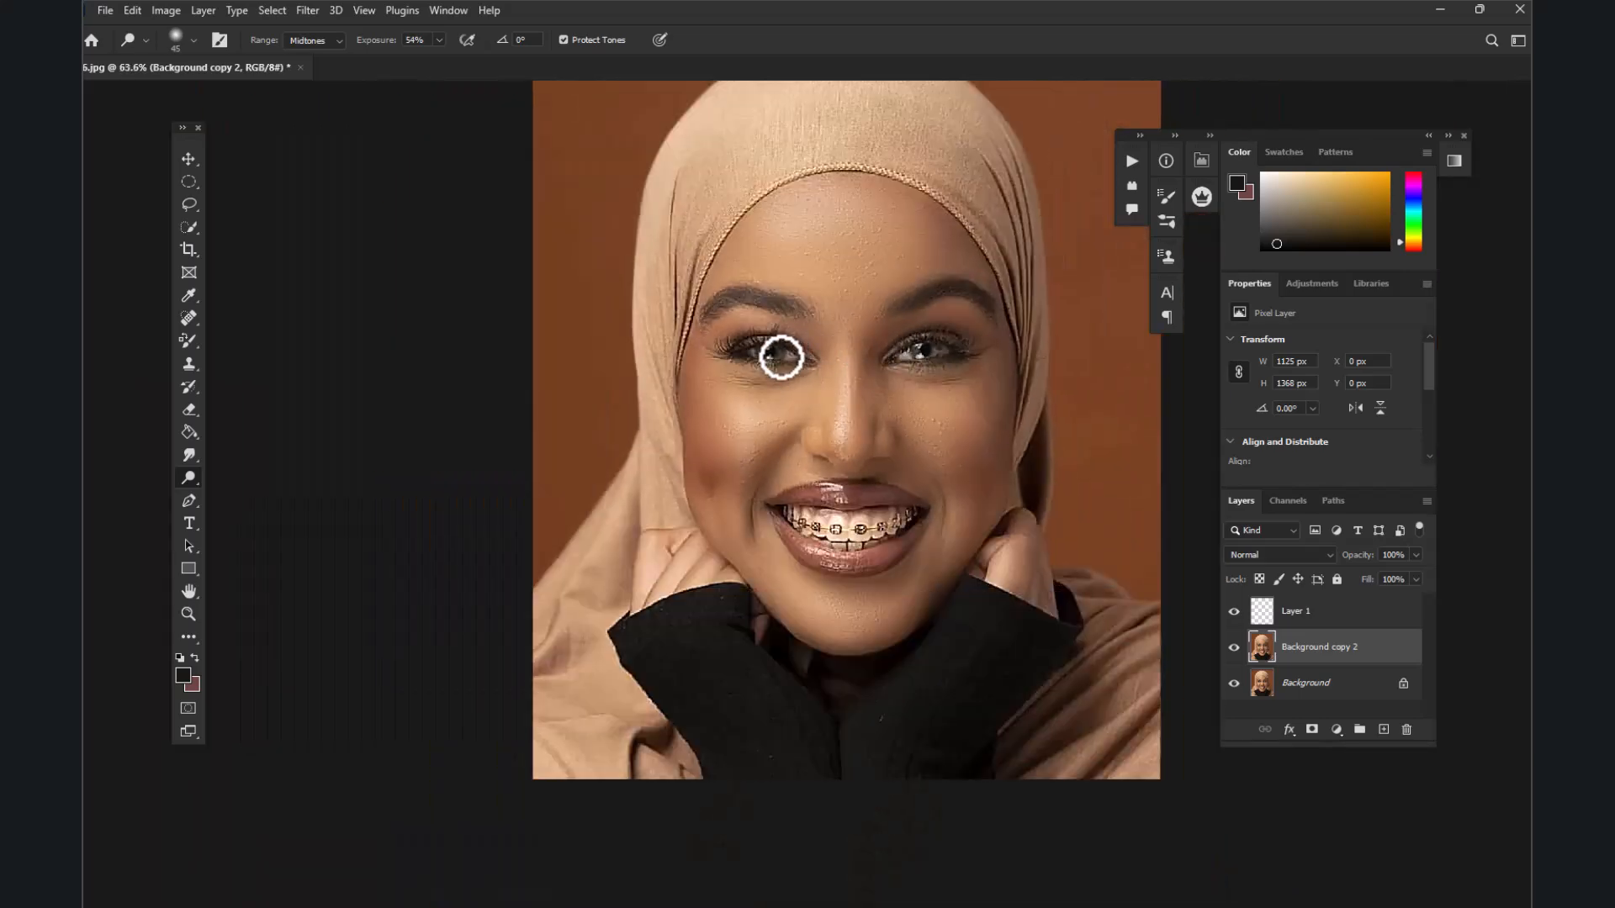
scroll(809, 318, "down", 2)
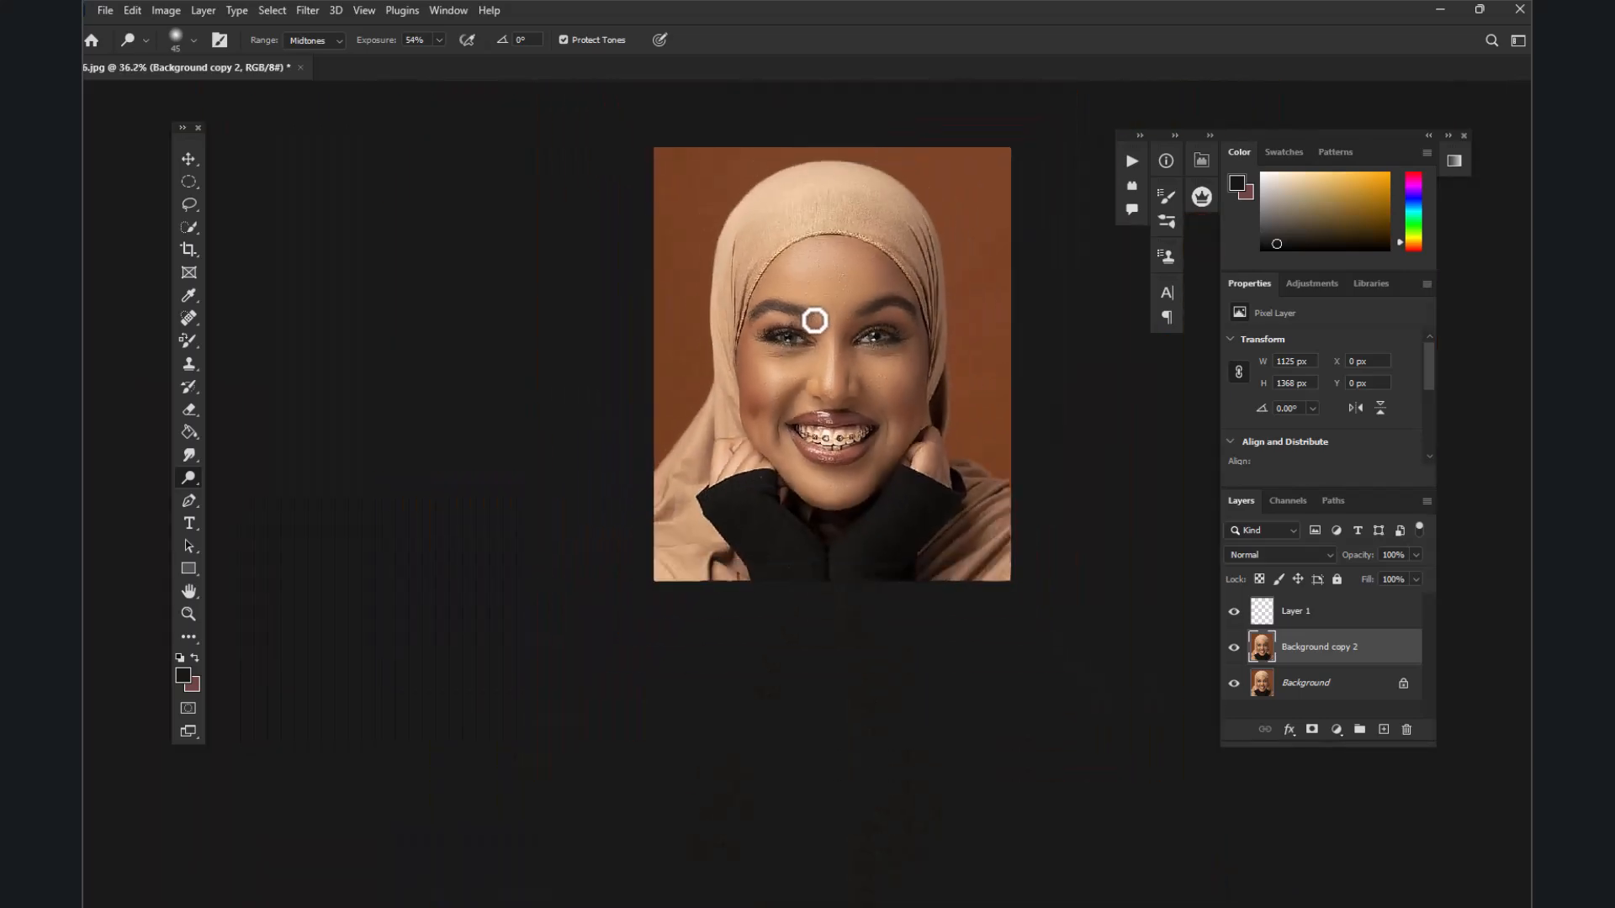
scroll(799, 332, "up", 2)
scroll(801, 337, "up", 2)
scroll(831, 303, "down", 1)
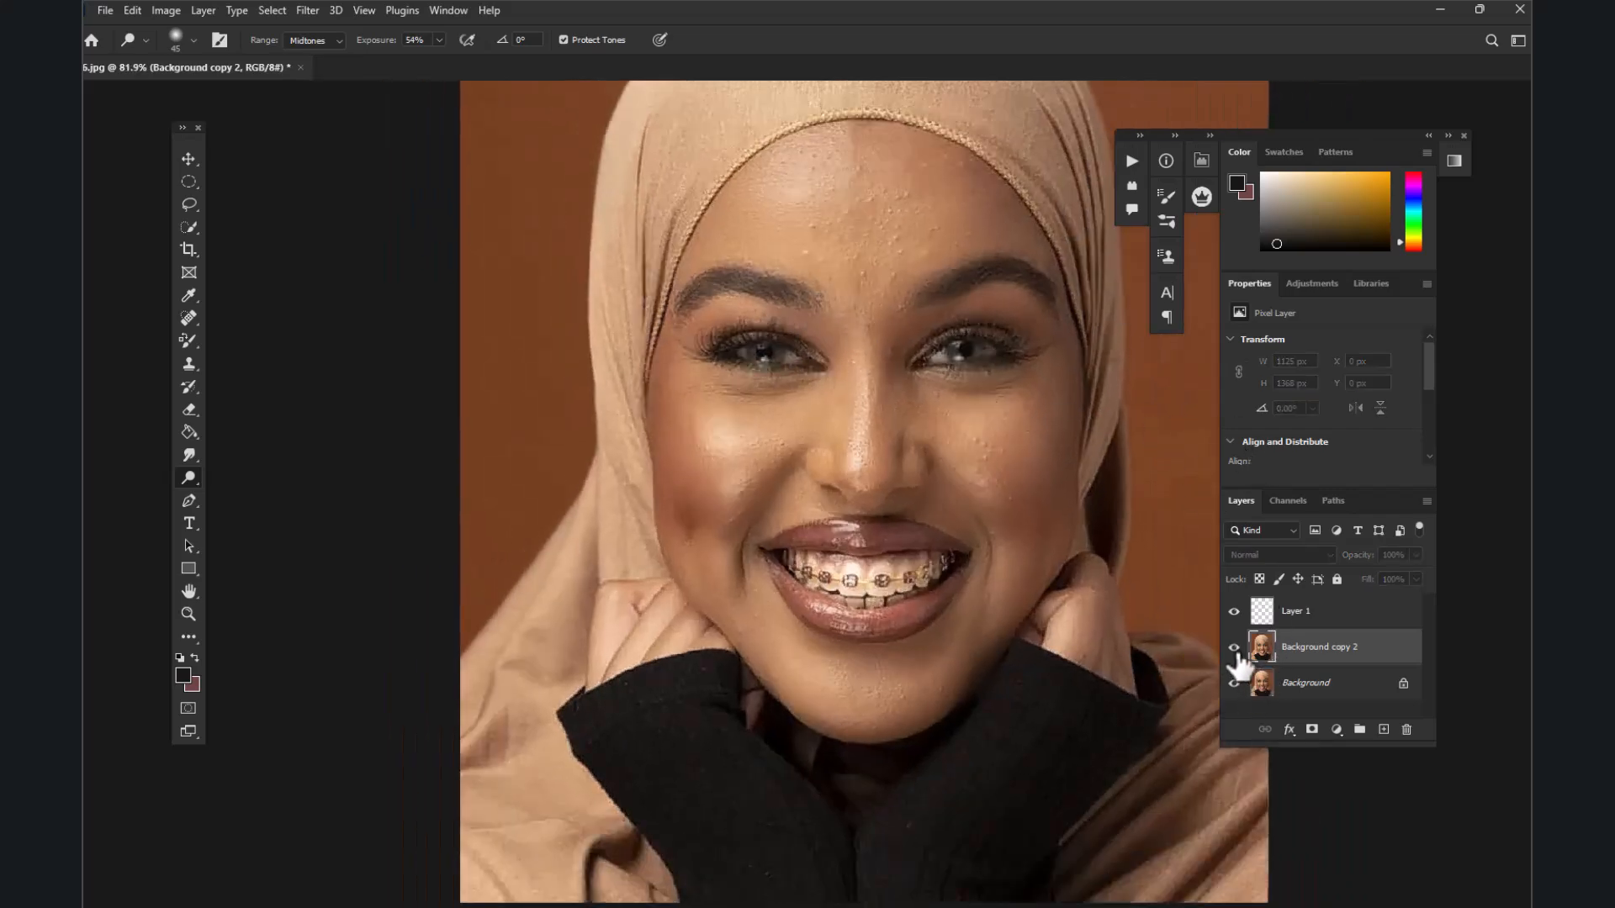
Neutralize the whites of both eyes with the Color Replacement Tool in Color mode at size 30, using pure black as the foreground color
scroll(941, 433, "up", 3)
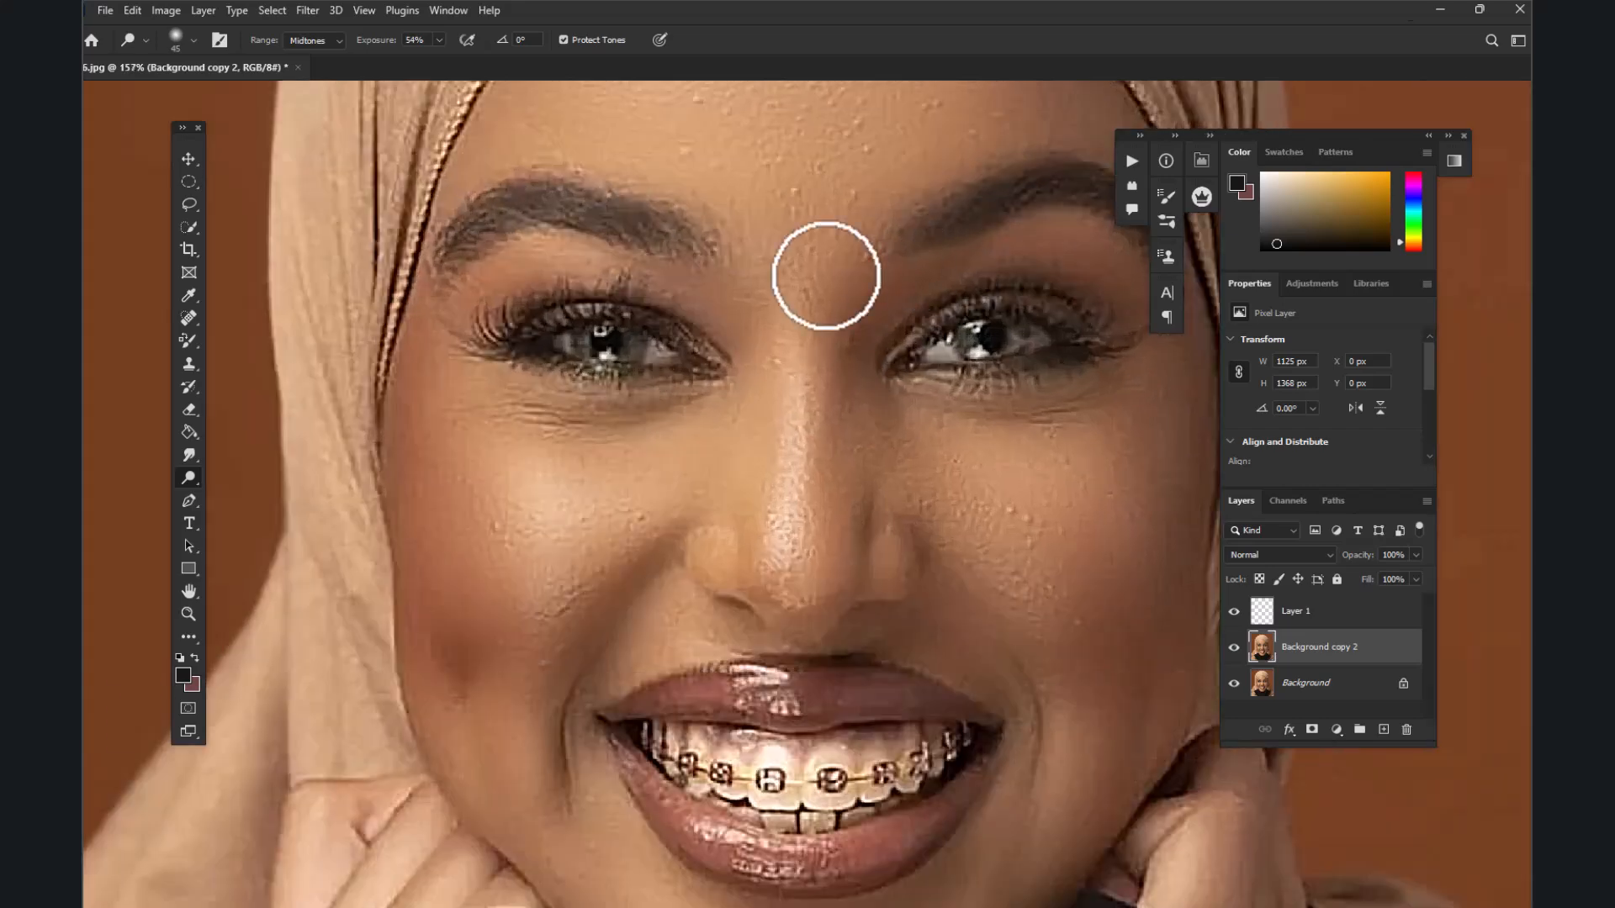
left_click(181, 674)
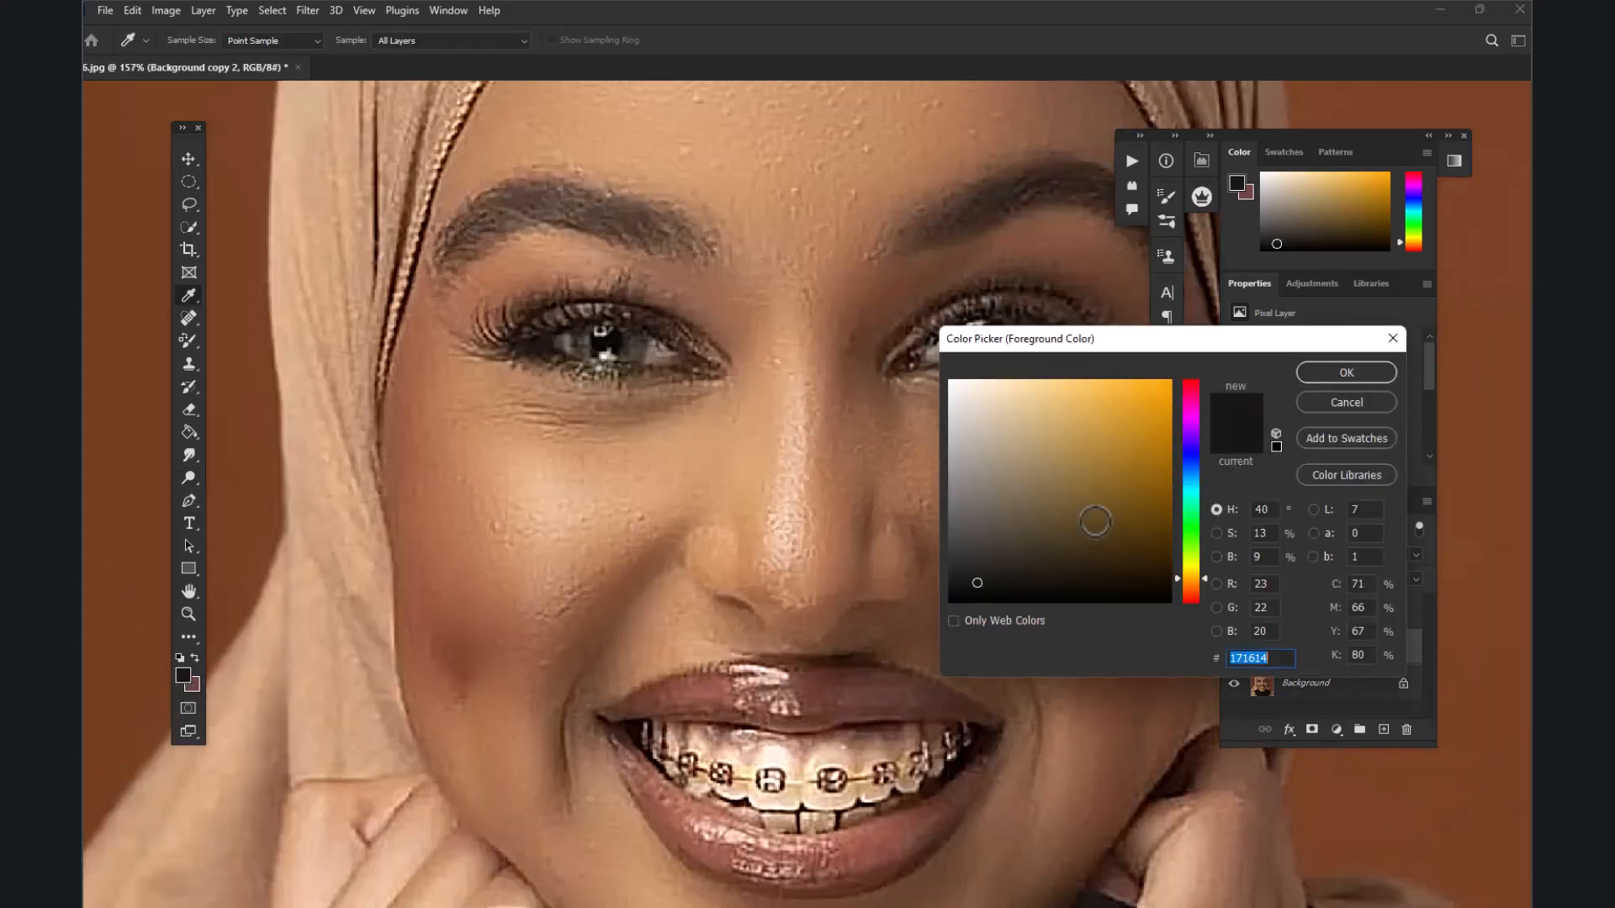
left_click(1346, 371)
left_click(183, 336)
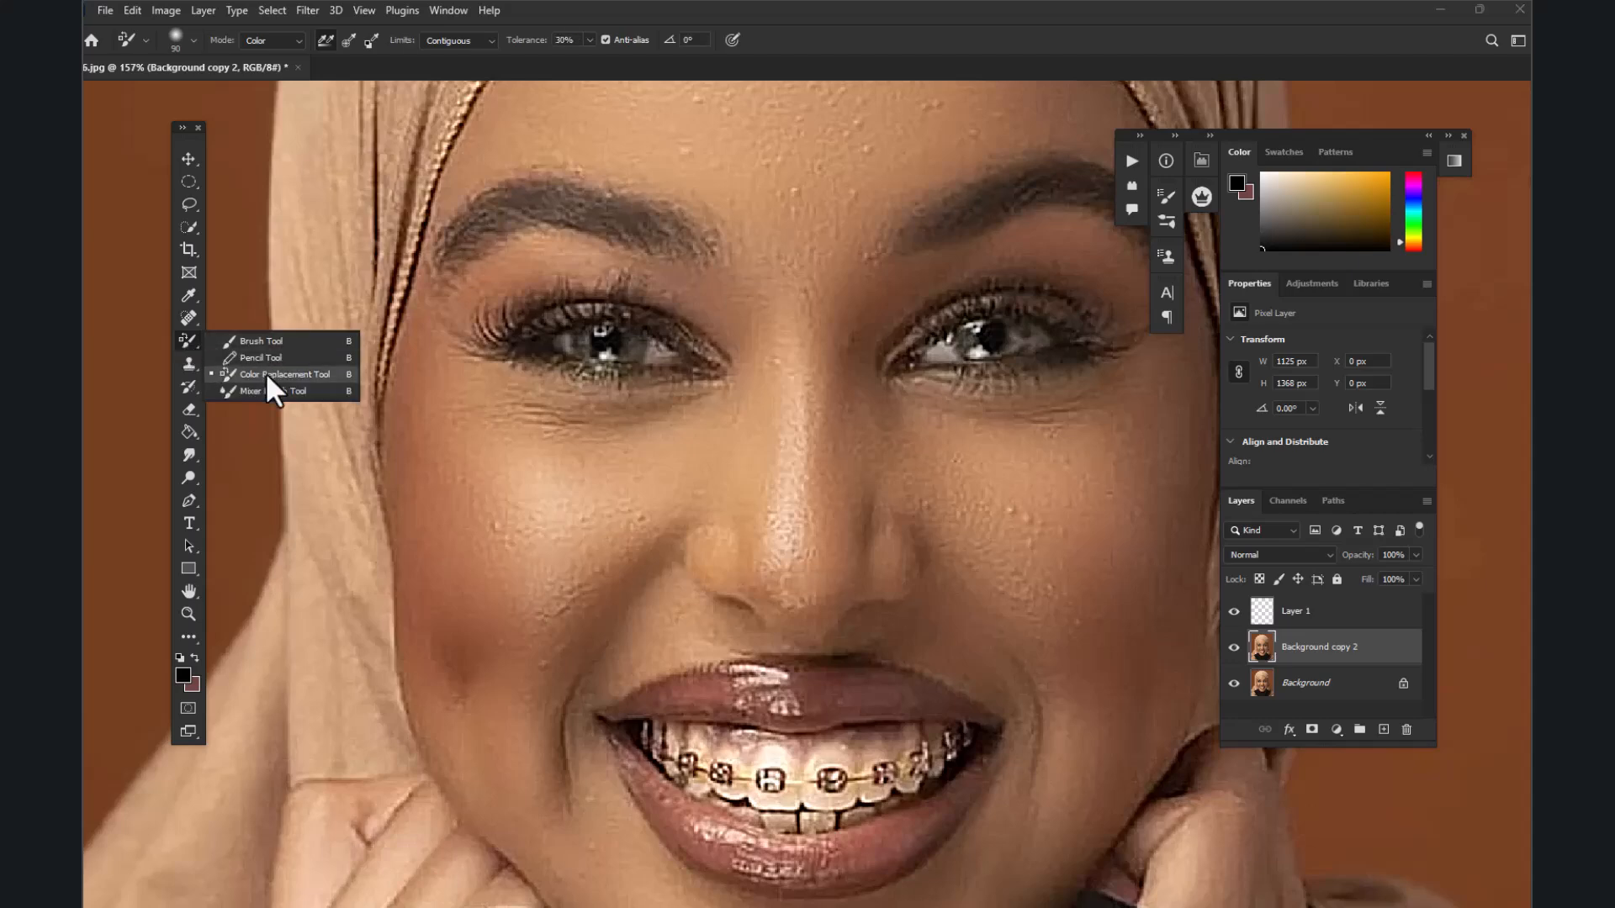
left_click(266, 372)
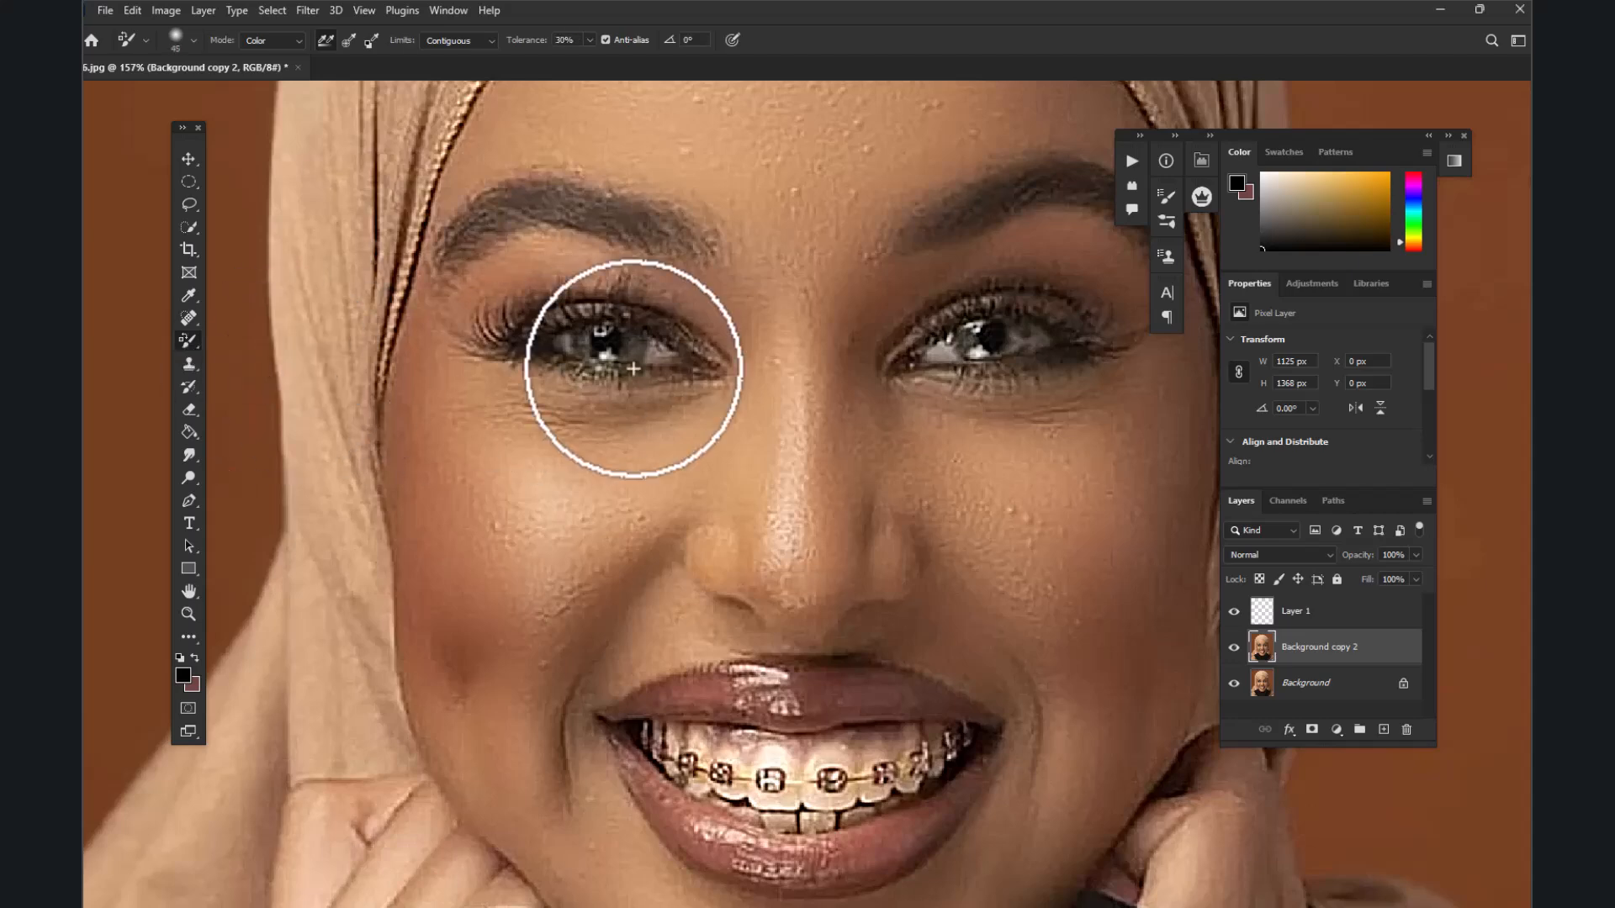
scroll(633, 369, "up", 5)
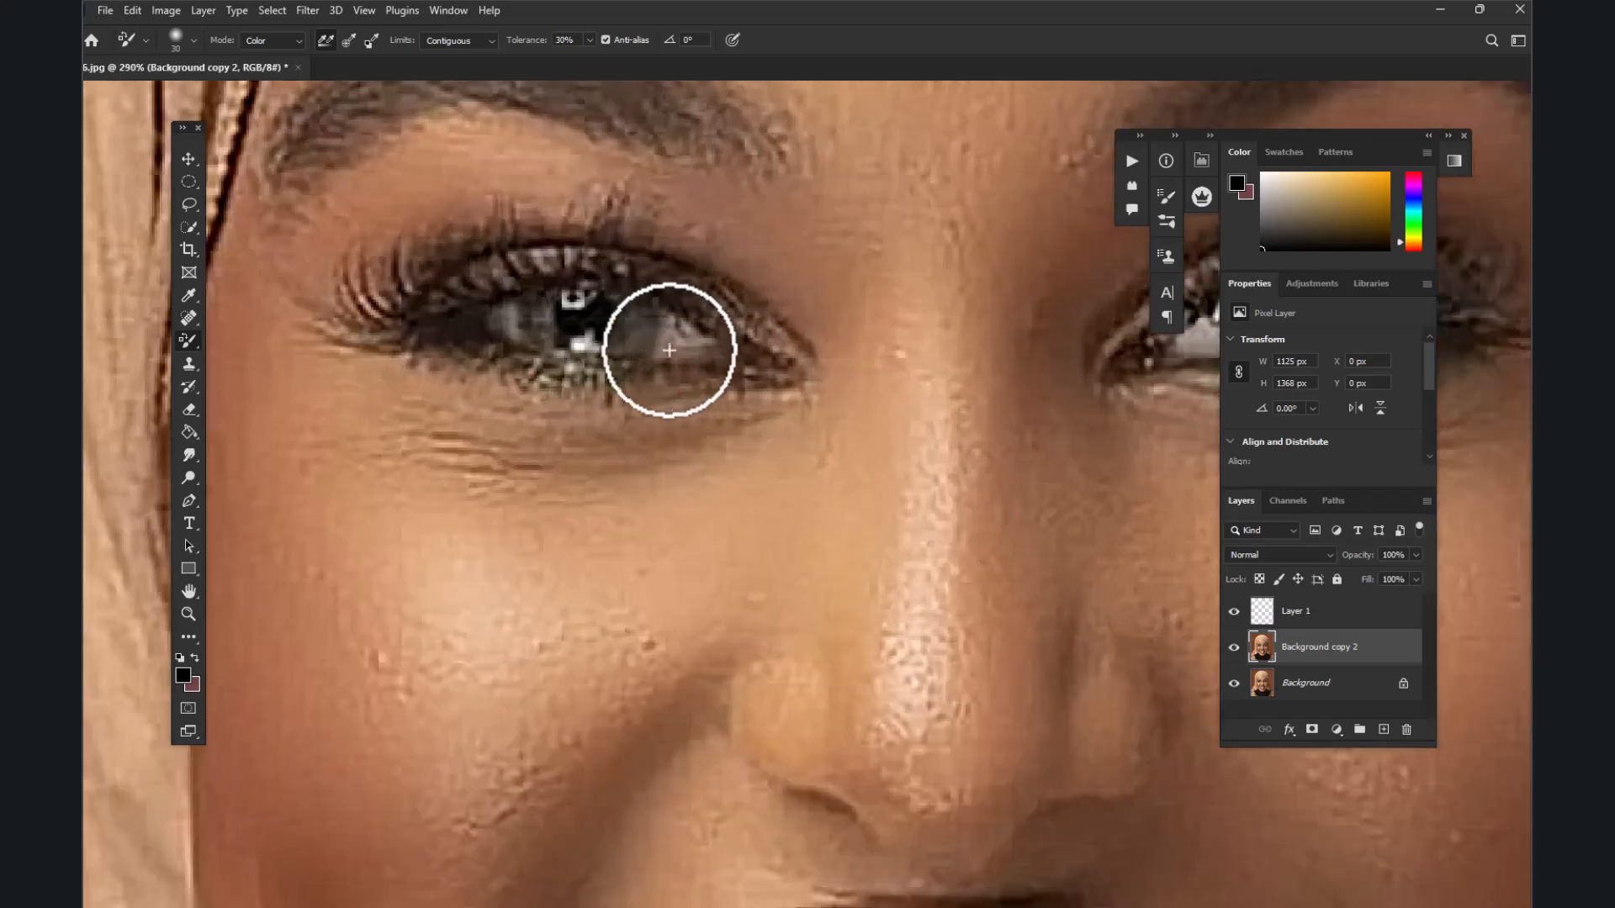
mouse_move(664, 334)
left_mouse_down()
mouse_move(516, 320)
mouse_move(678, 330)
mouse_move(573, 301)
left_mouse_up()
scroll(757, 307, "down", 5)
scroll(981, 310, "up", 5)
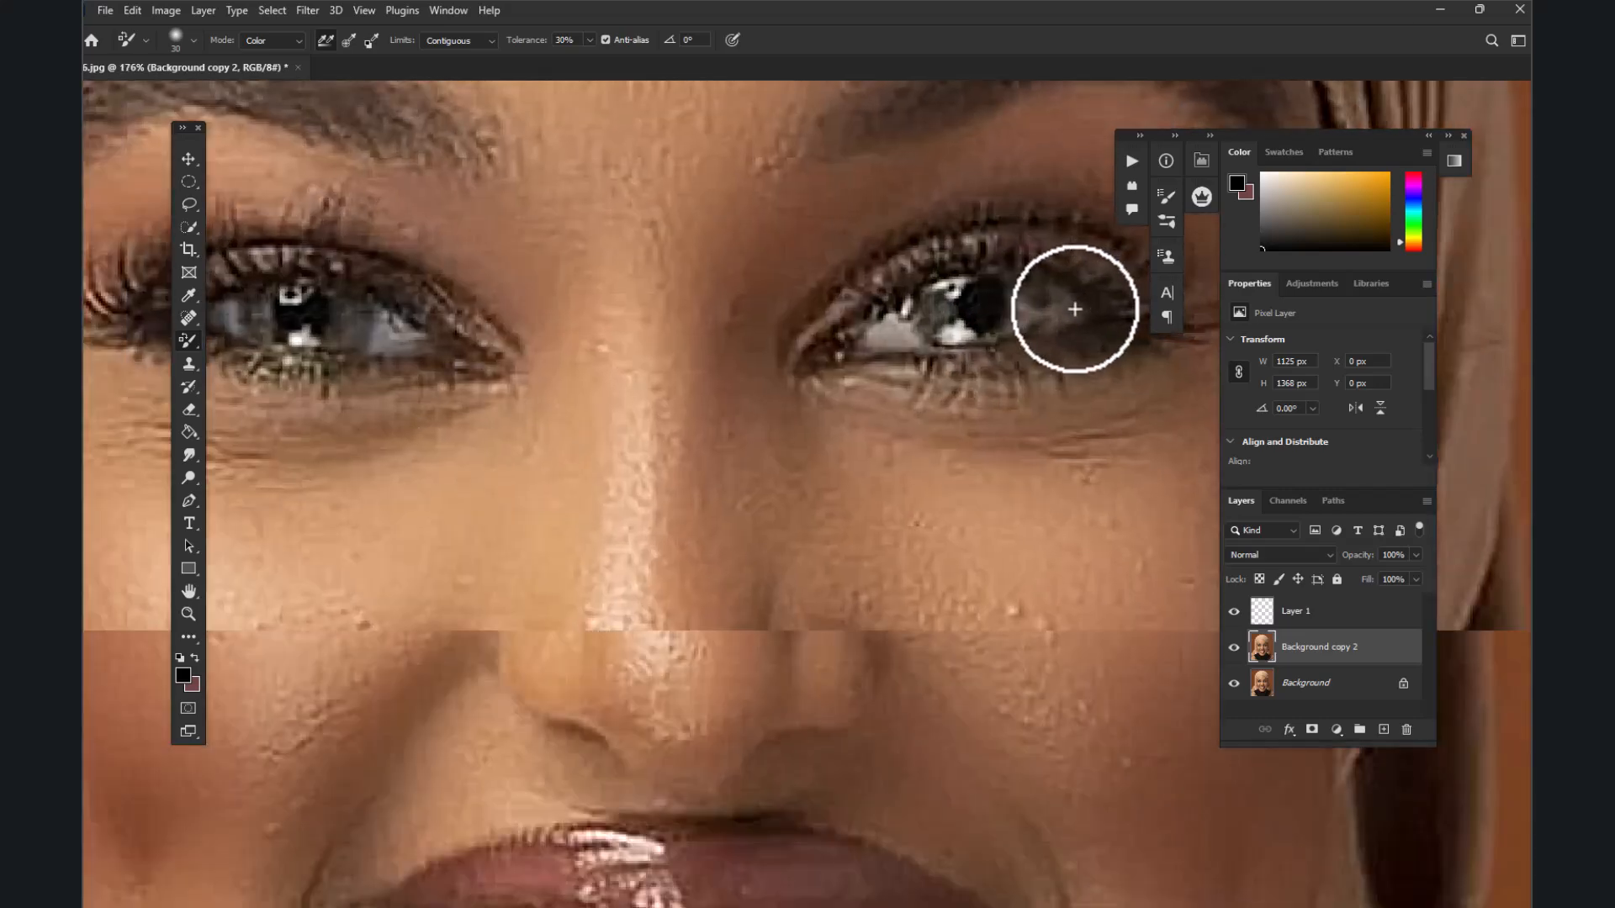
mouse_move(899, 326)
left_mouse_down()
mouse_move(883, 350)
mouse_move(901, 331)
left_mouse_up()
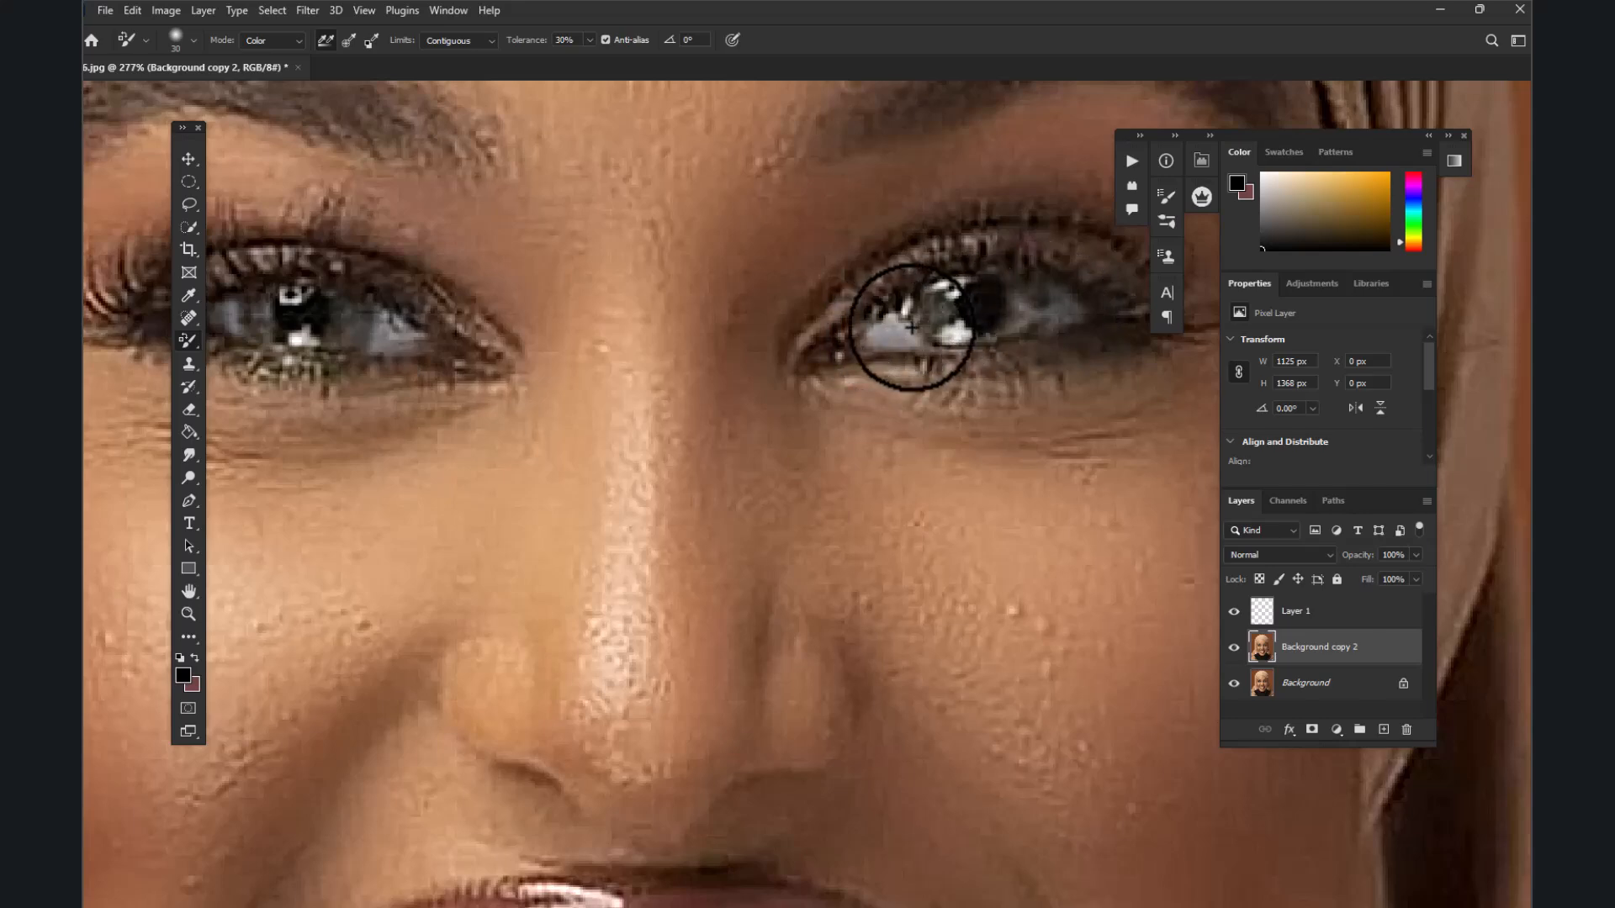
scroll(901, 331, "down", 1)
scroll(1010, 314, "down", 6)
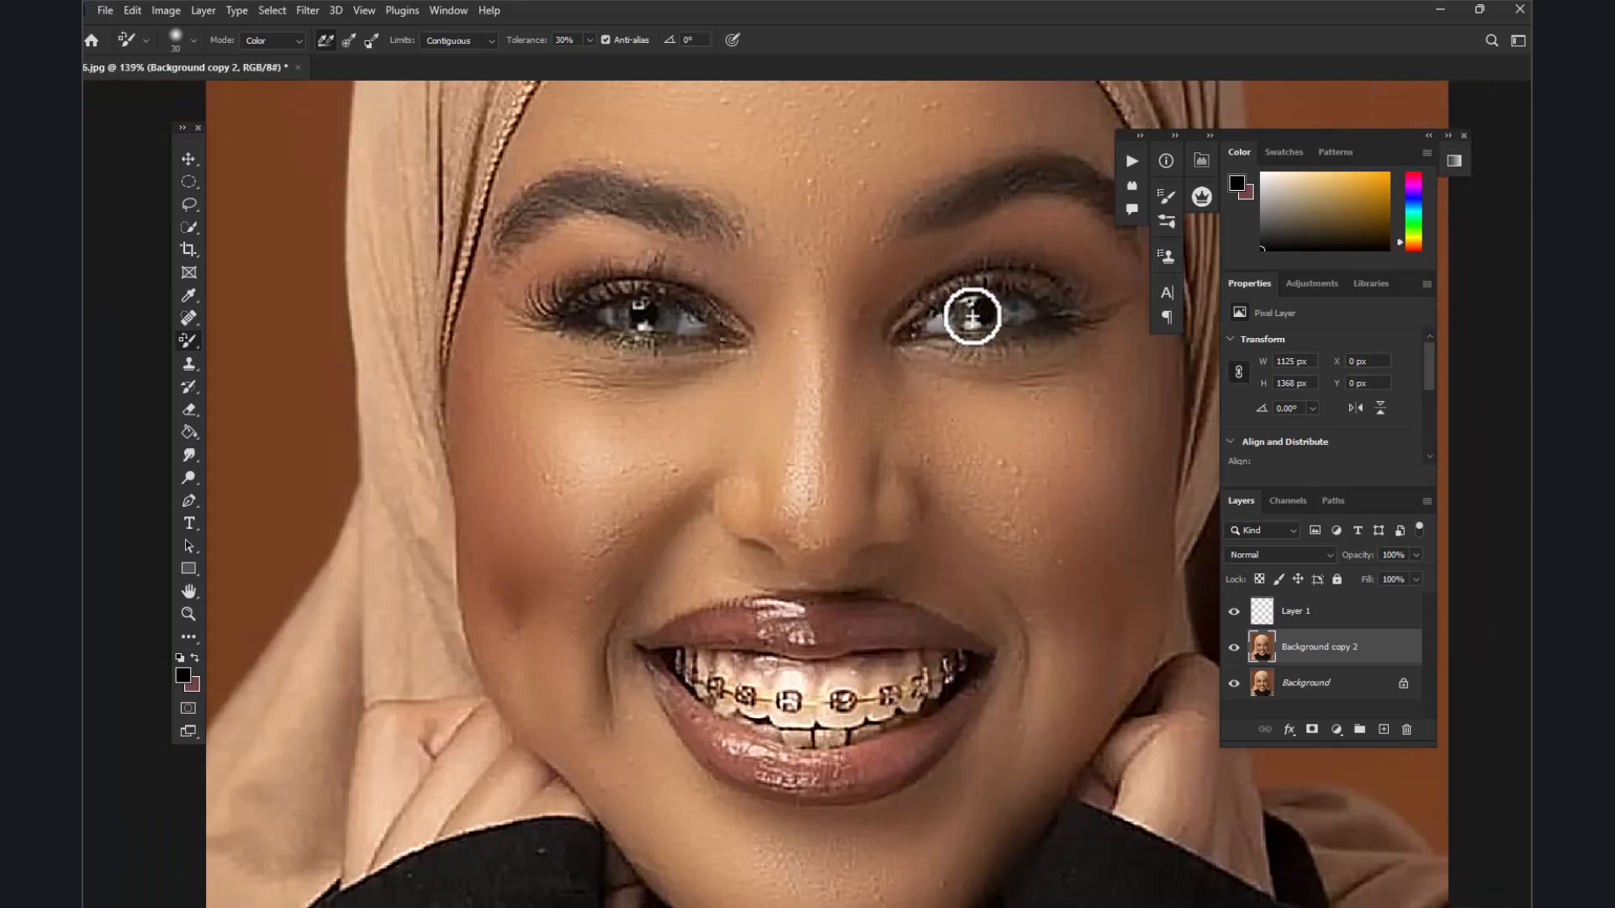
Whiten the upper and lower teeth by painting over the yellow tint with the Color Replacement Tool at size 30 and 30% tolerance
scroll(898, 503, "up", 5)
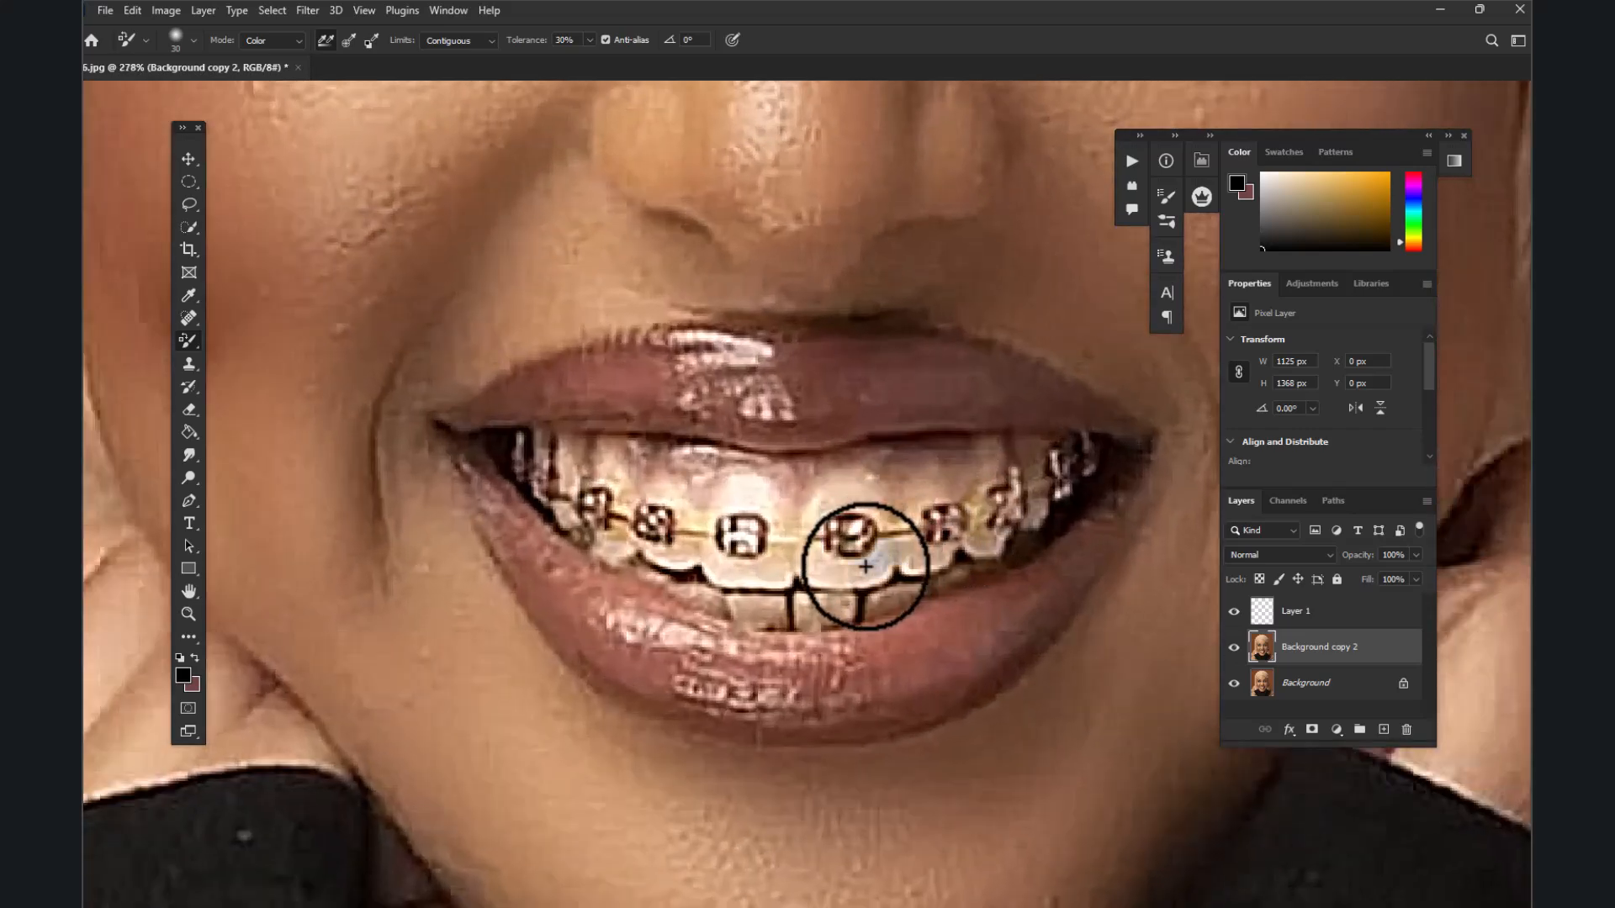
mouse_move(865, 566)
left_mouse_down()
mouse_move(809, 554)
mouse_move(826, 493)
mouse_move(852, 500)
mouse_move(870, 510)
mouse_move(746, 571)
mouse_move(717, 557)
mouse_move(723, 508)
mouse_move(765, 503)
mouse_move(754, 535)
mouse_move(662, 548)
mouse_move(694, 531)
mouse_move(662, 491)
mouse_move(621, 534)
mouse_move(608, 457)
mouse_move(570, 457)
mouse_move(569, 493)
mouse_move(548, 454)
left_mouse_up()
mouse_move(1020, 469)
left_mouse_down()
mouse_move(898, 517)
mouse_move(915, 548)
mouse_move(936, 548)
mouse_move(952, 541)
mouse_move(931, 484)
mouse_move(995, 528)
mouse_move(982, 529)
mouse_move(972, 485)
mouse_move(987, 477)
mouse_move(1046, 507)
mouse_move(1031, 514)
mouse_move(1032, 465)
mouse_move(1077, 486)
mouse_move(1004, 513)
left_mouse_up()
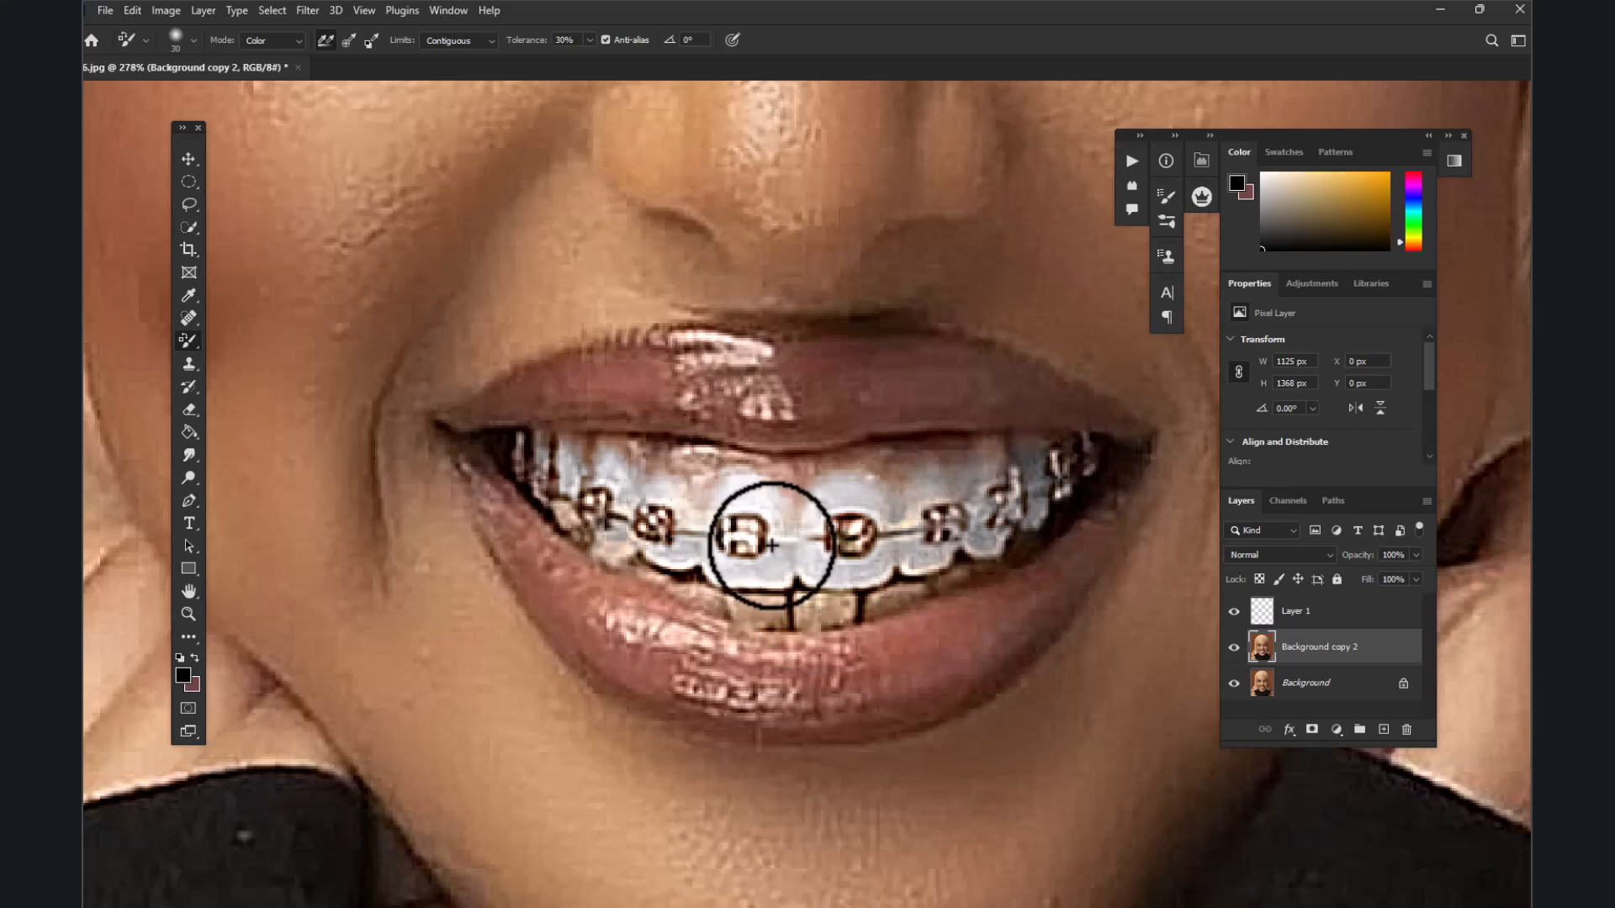
mouse_move(816, 606)
left_mouse_down()
mouse_move(984, 564)
mouse_move(736, 601)
mouse_move(620, 560)
mouse_move(567, 515)
left_mouse_up()
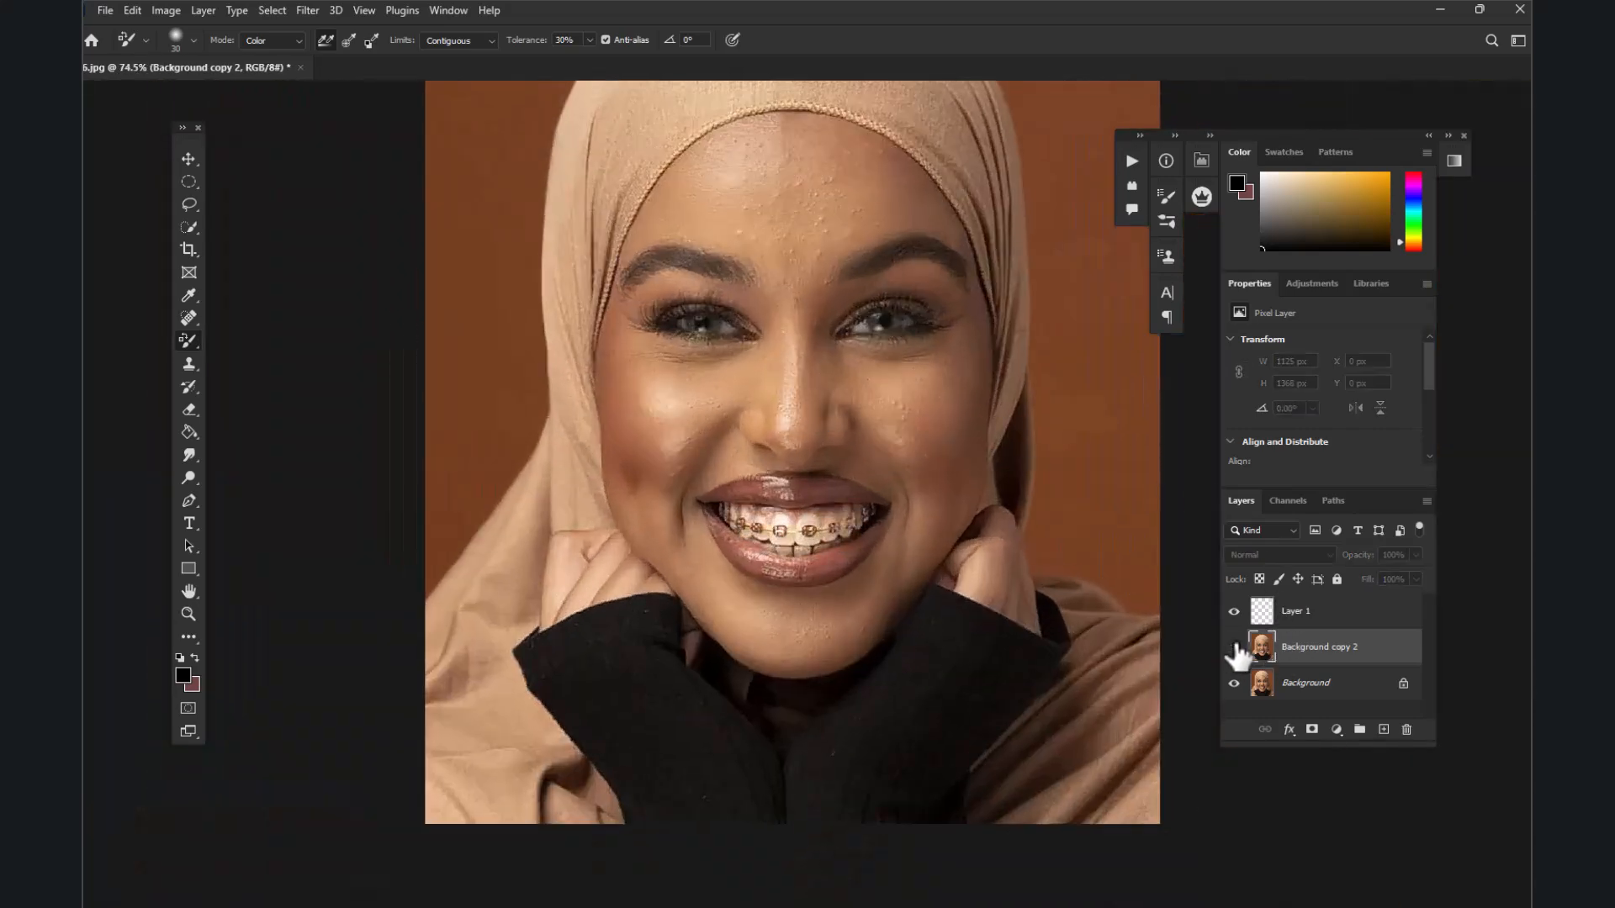
Lasso a loose area around the mouth on Background copy 2 and copy it to a new layer
scroll(762, 539, "up", 5)
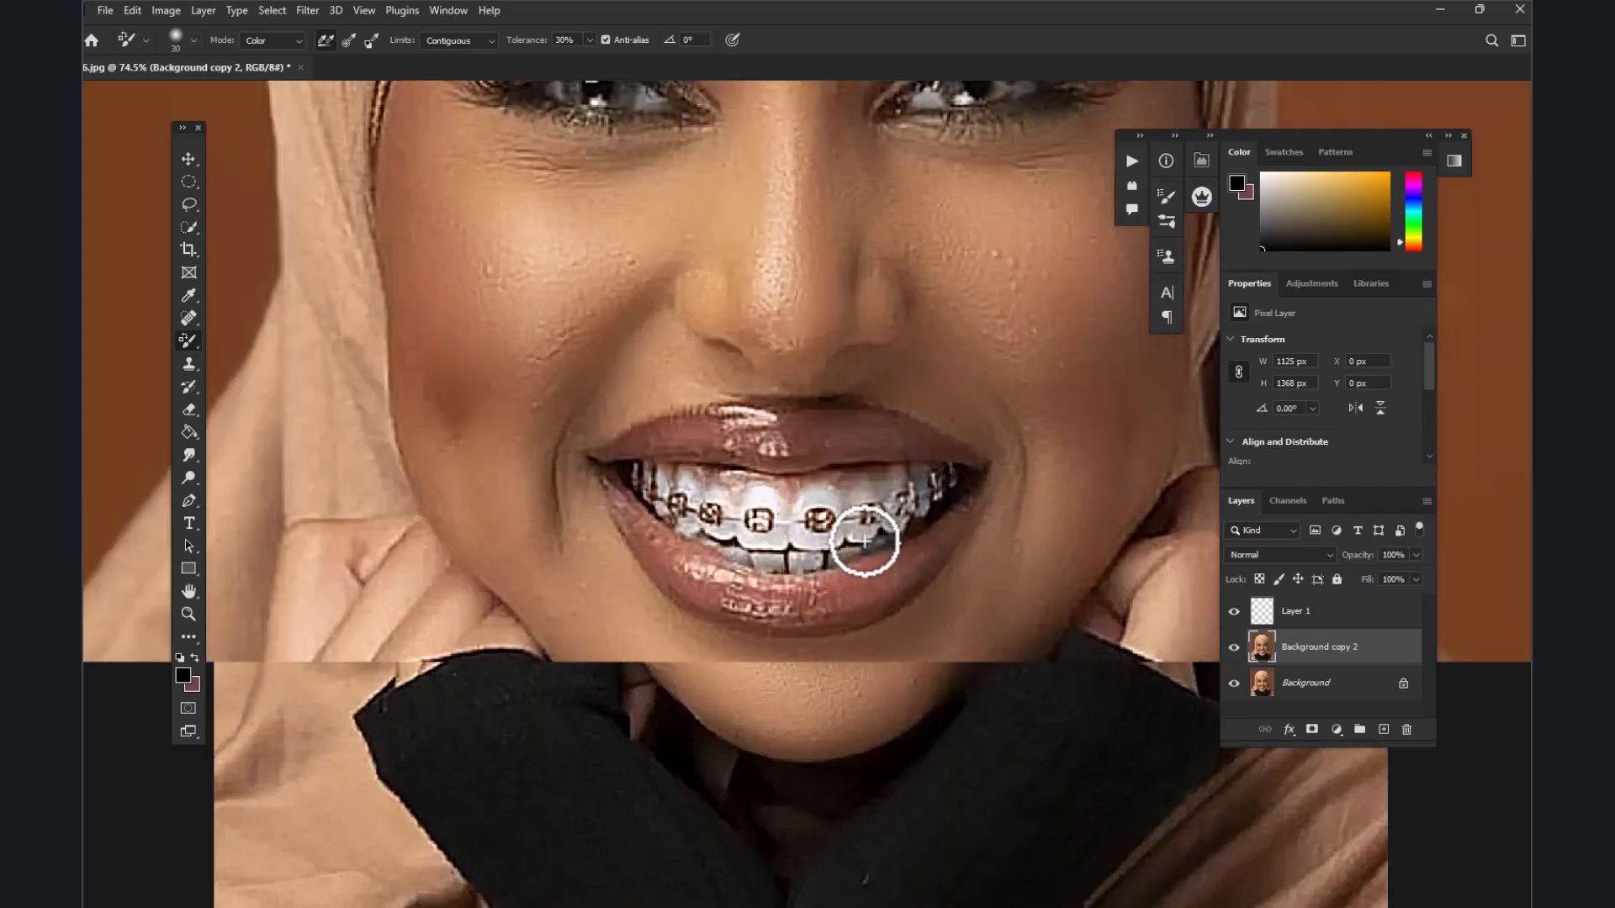
left_click(188, 209)
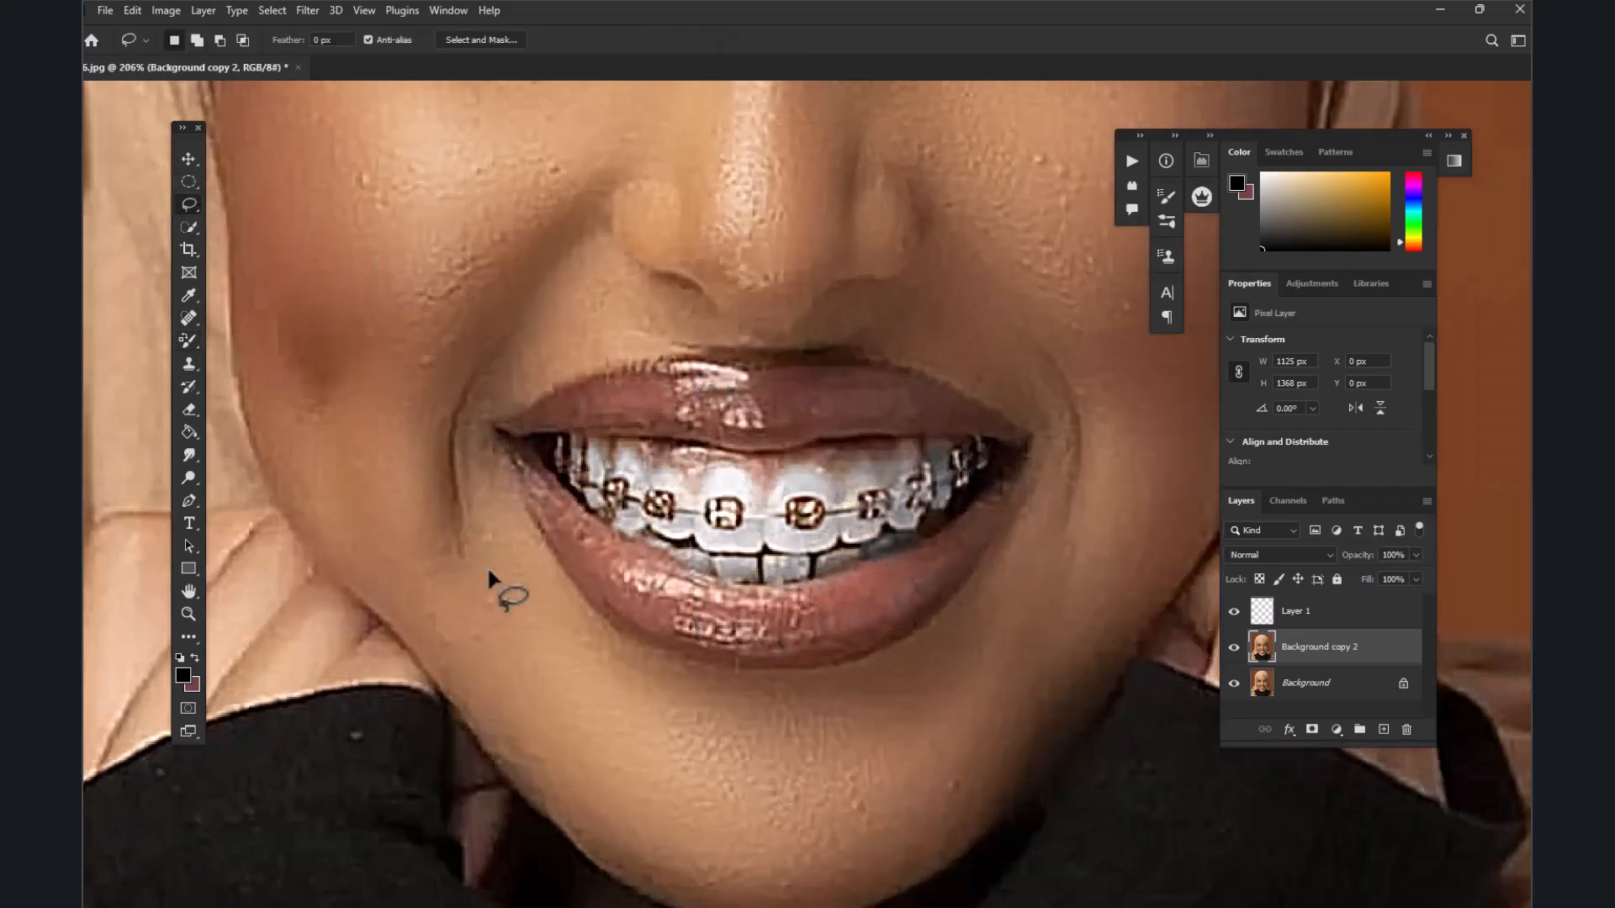
left_click_drag(439, 689, 448, 572)
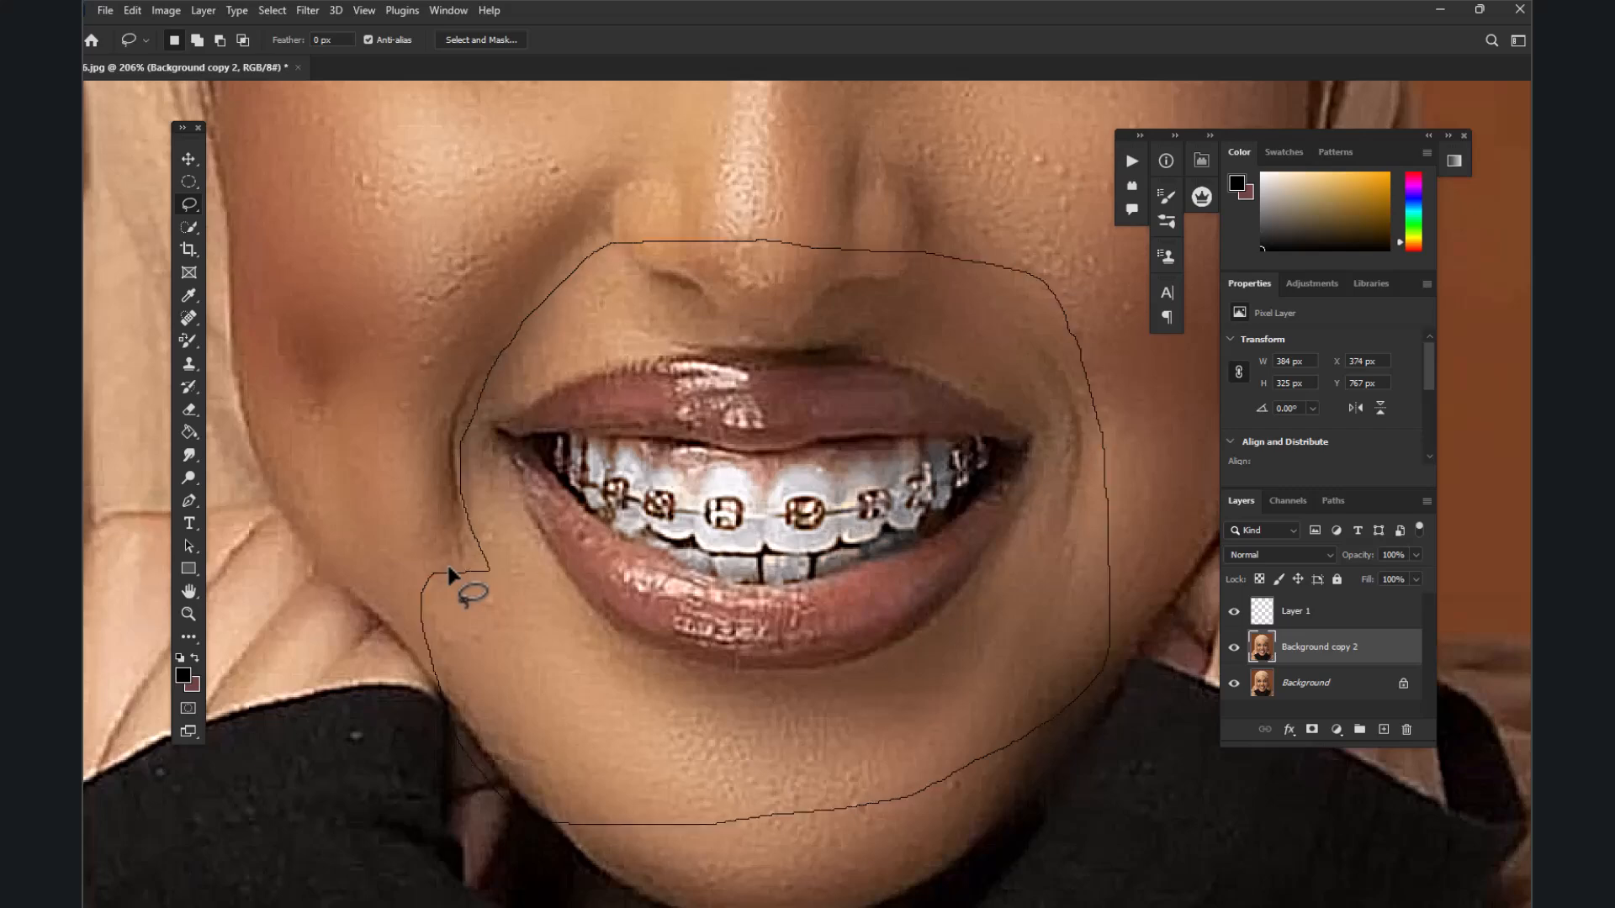
key("ctrl+j")
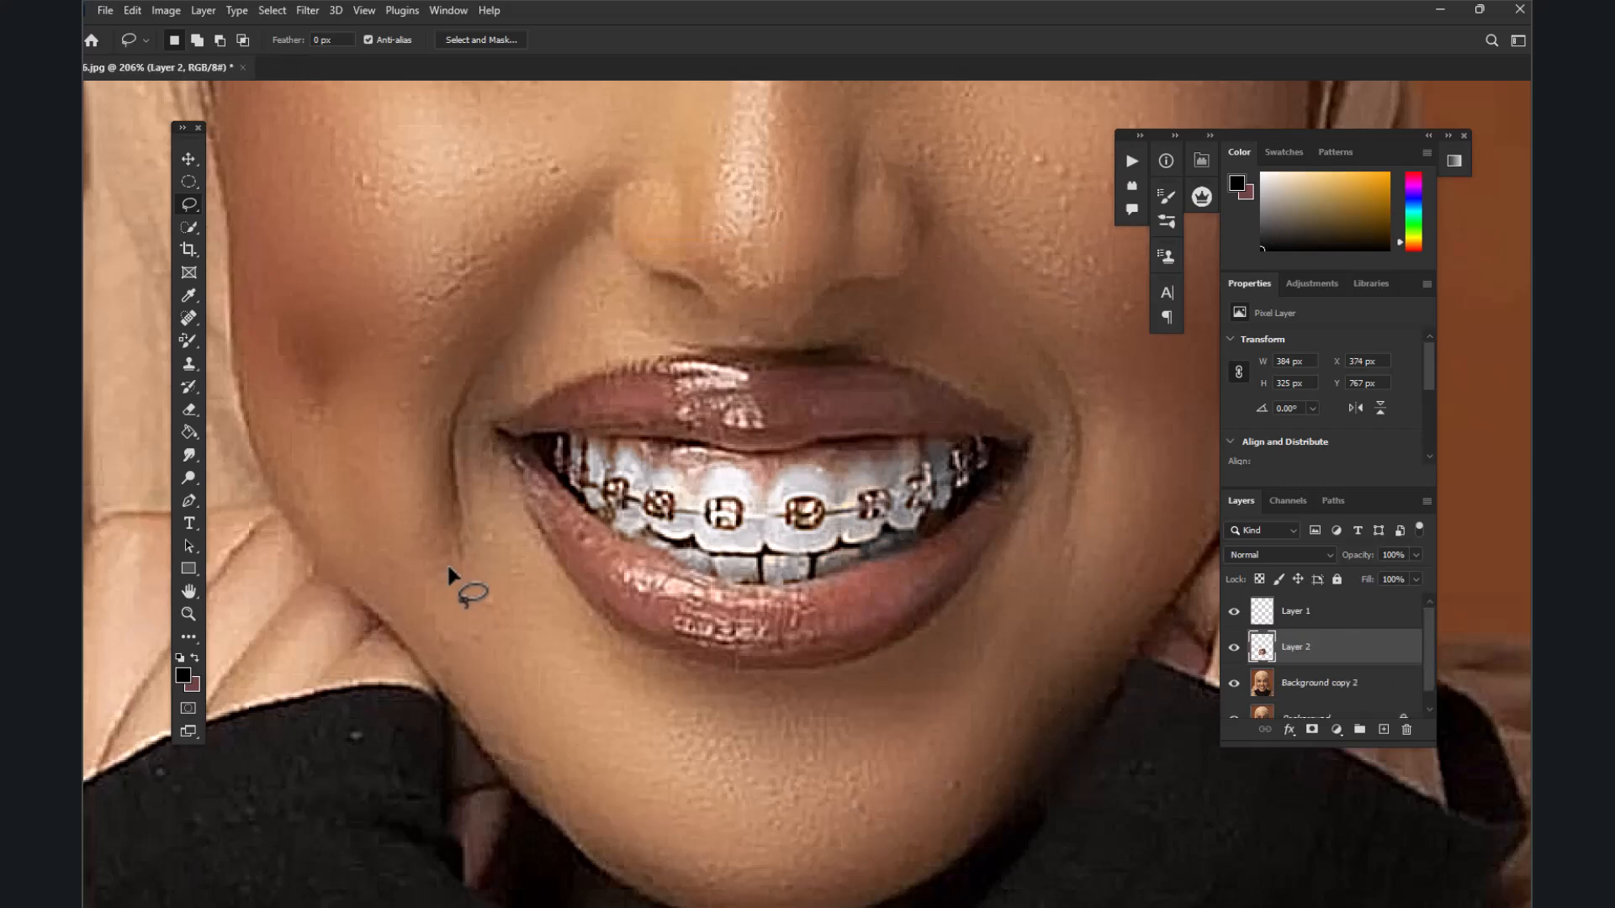
Apply a Hue/Saturation adjustment to the copied mouth layer with Hue -19 and Saturation +44
left_click(165, 11)
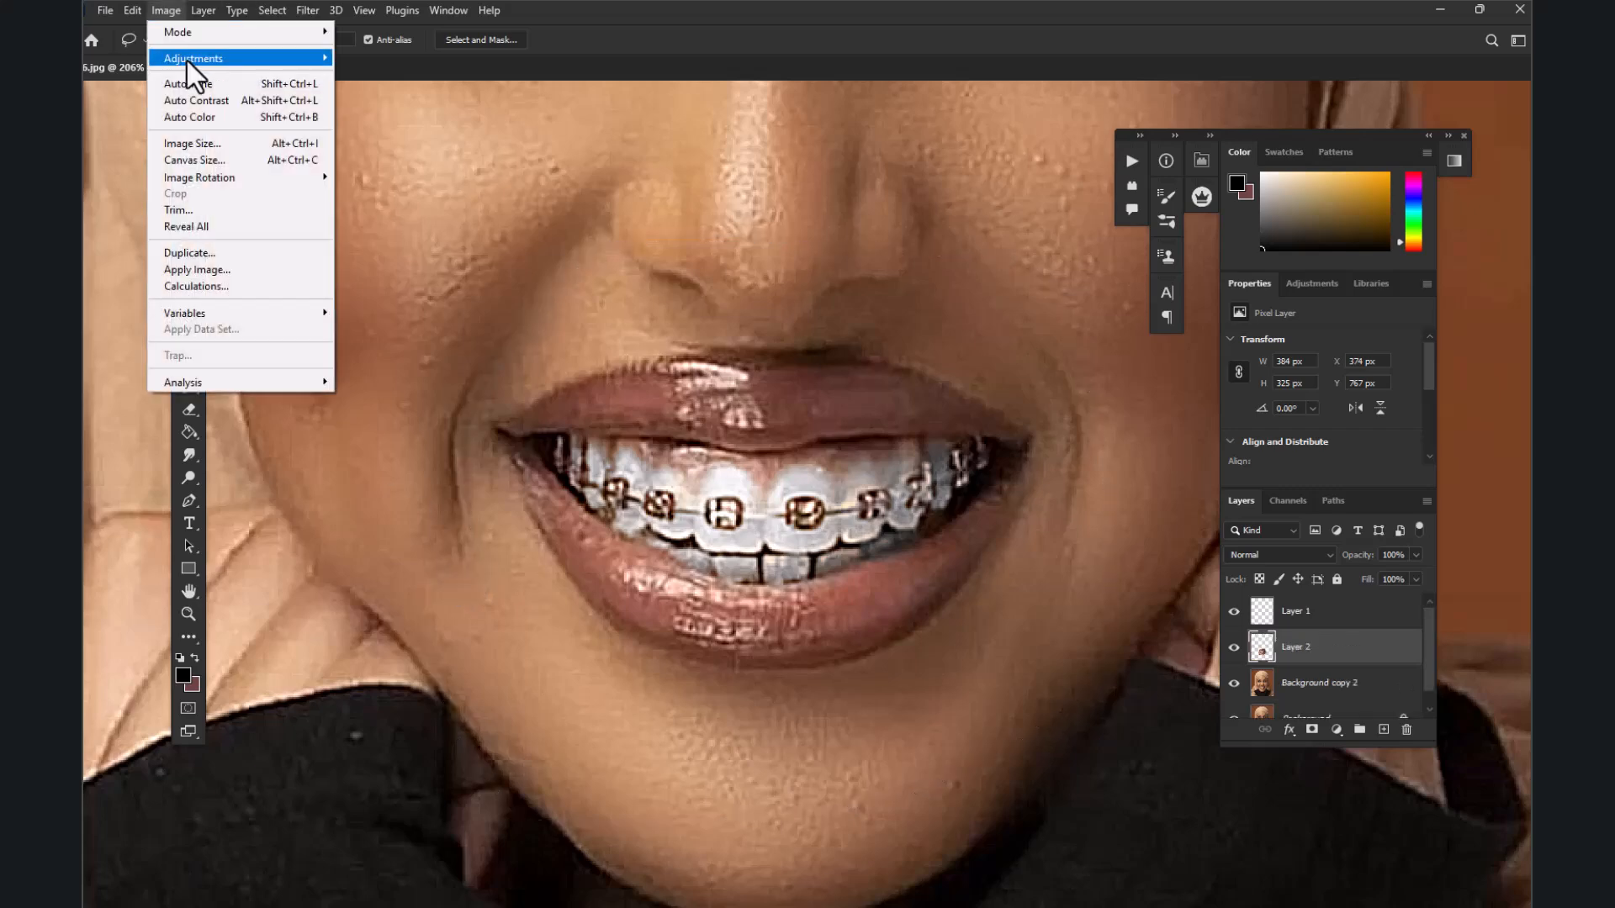
mouse_move(187, 59)
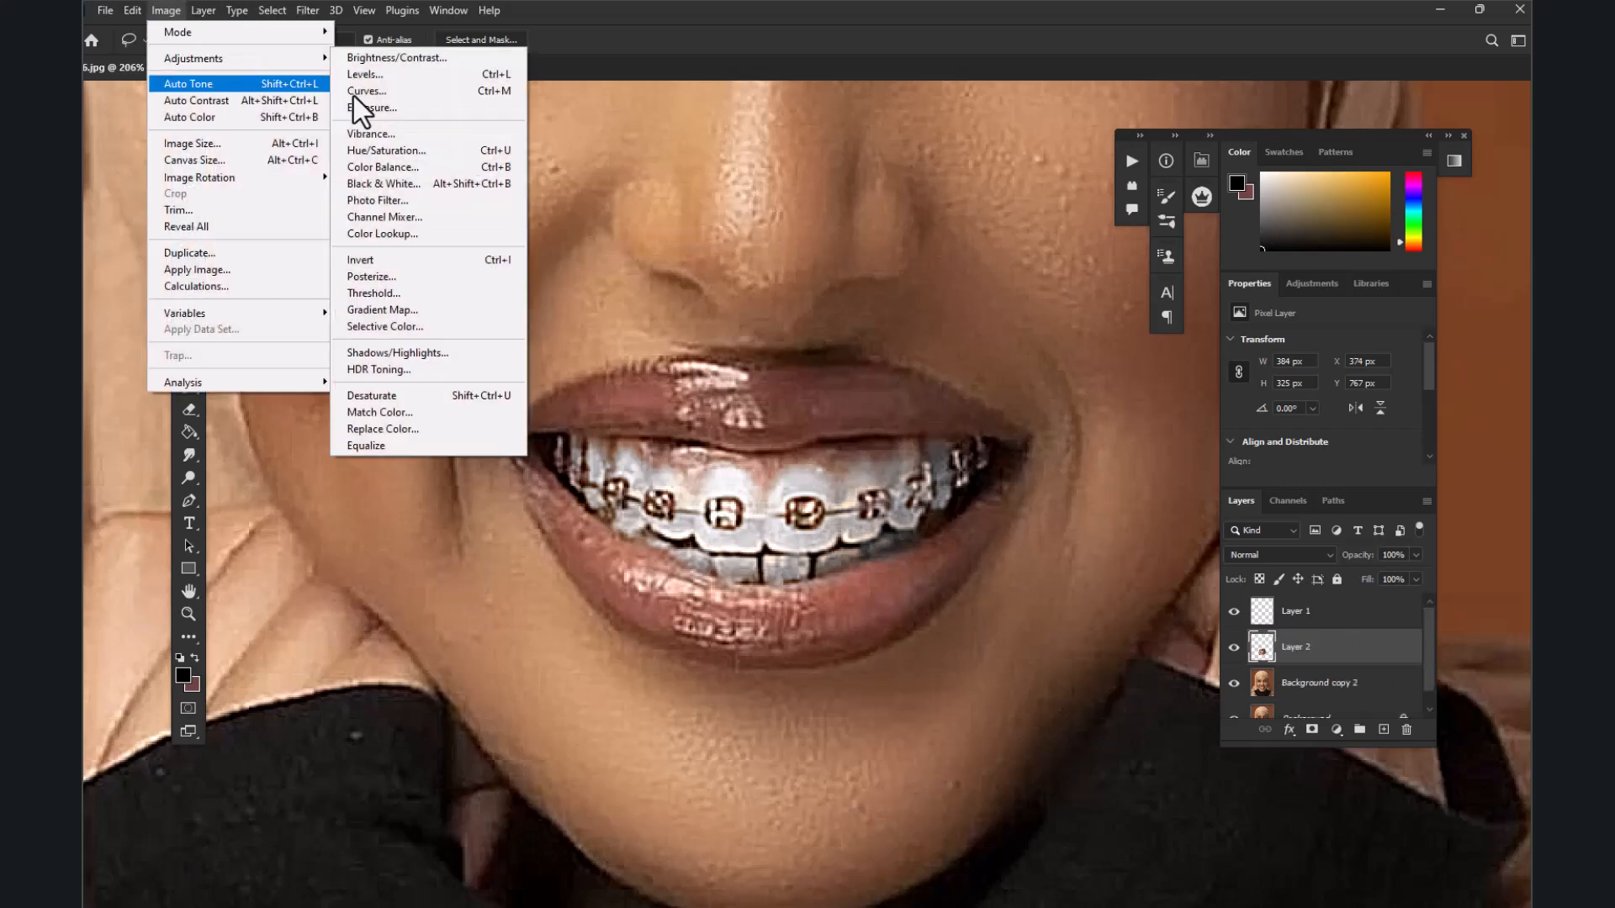
left_click(407, 155)
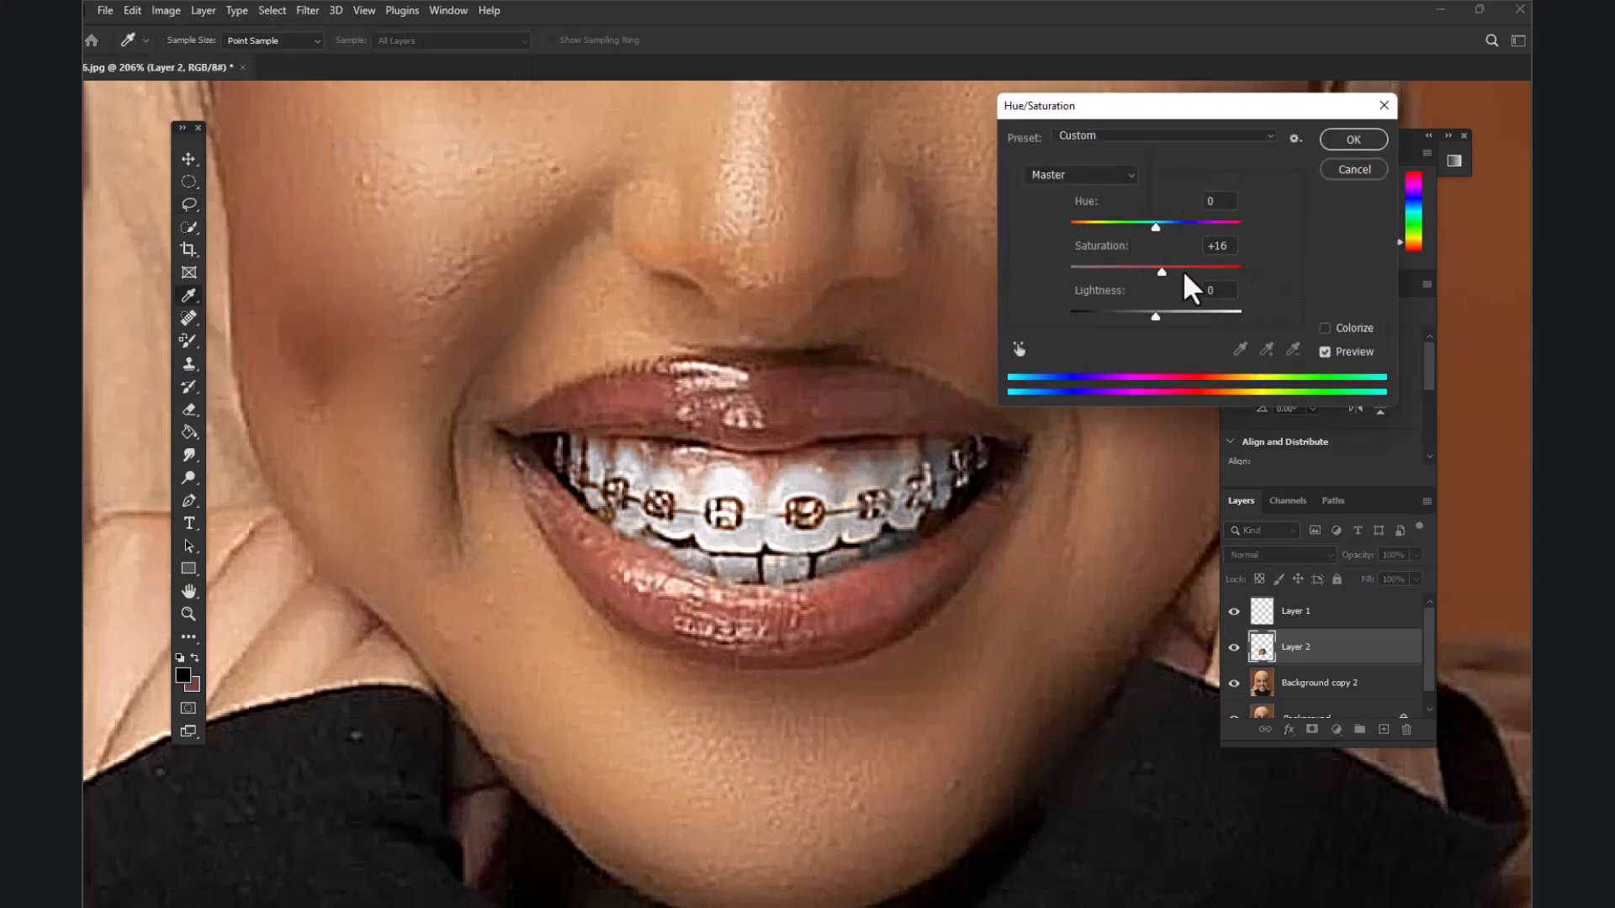
left_click_drag(1155, 227, 1140, 227)
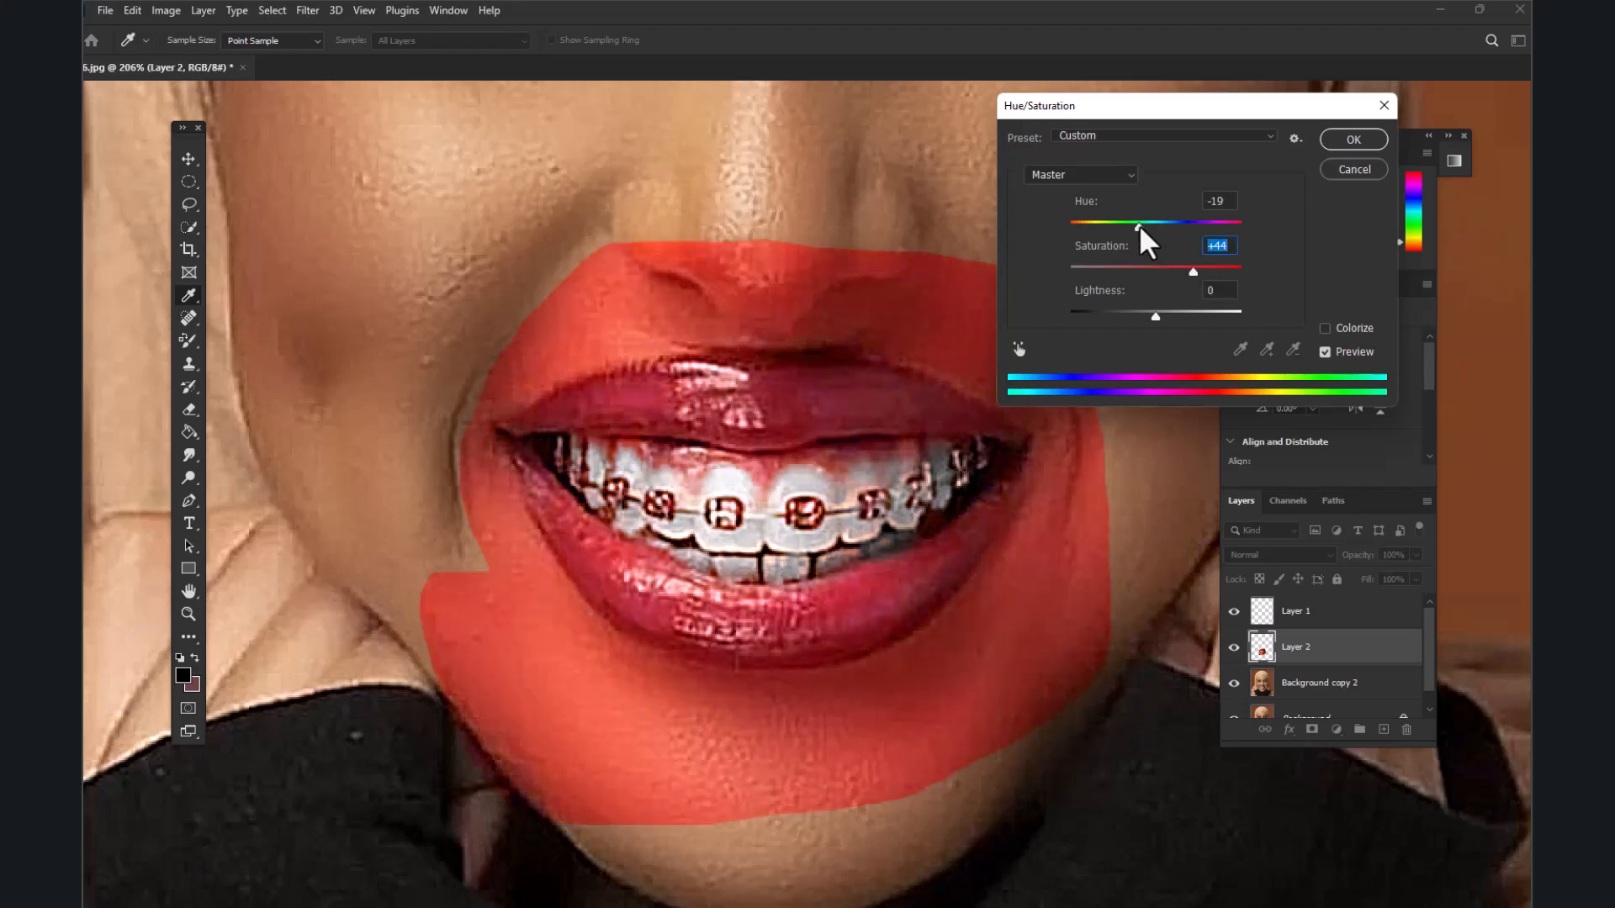
left_click(1363, 141)
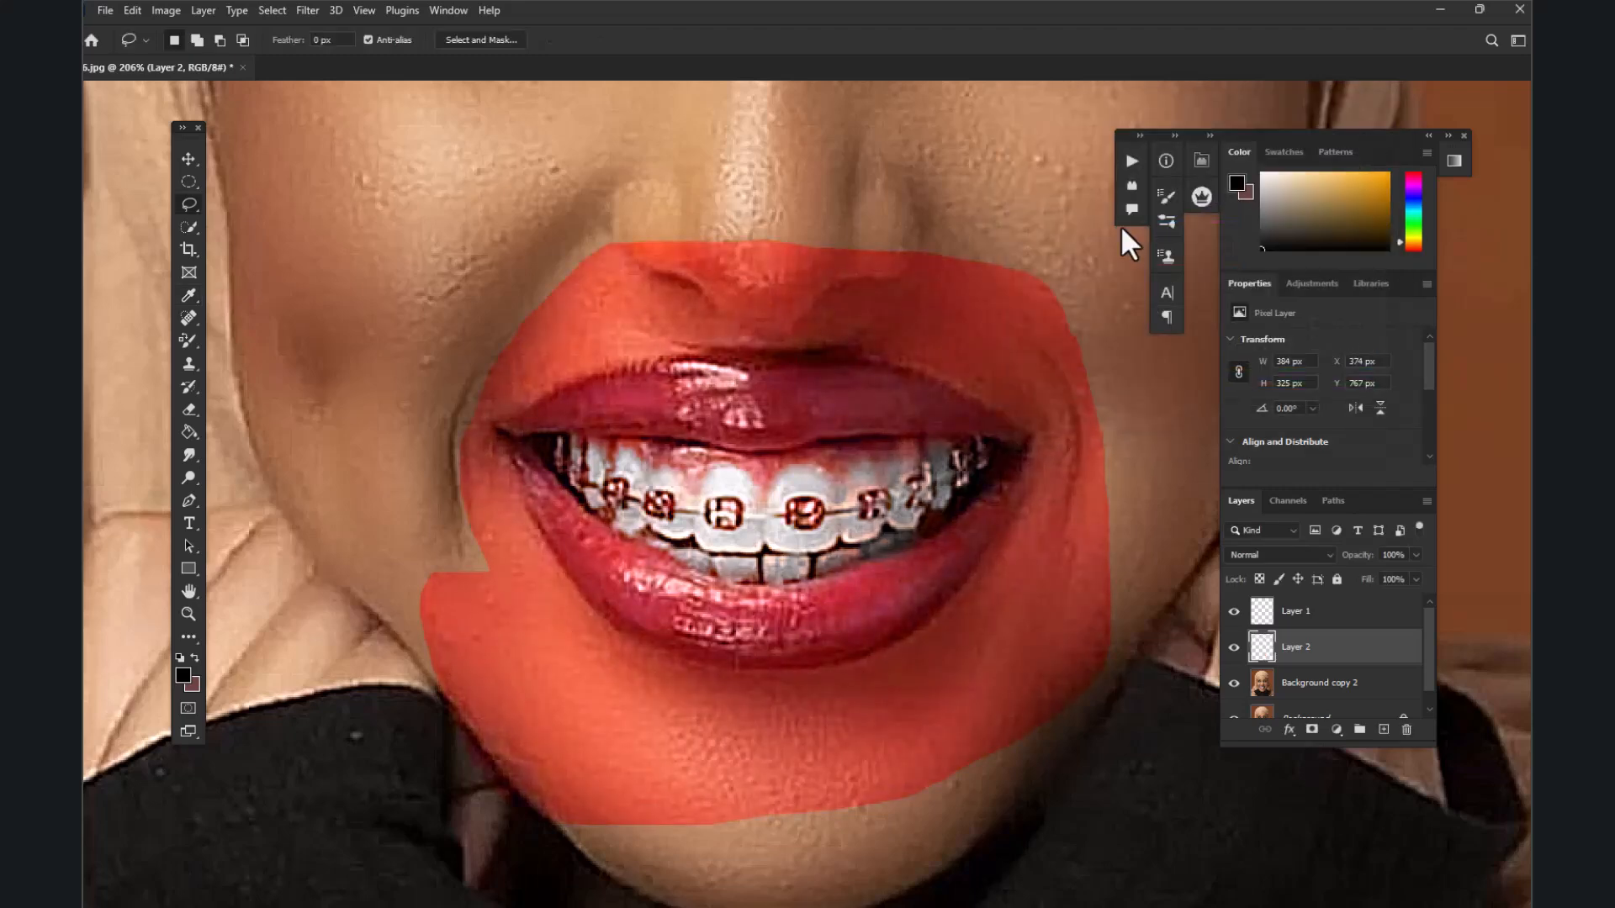
Erase the red tint from the skin around the lips and from the teeth on Layer 2, using eraser sizes 70 and 45
left_click(189, 410)
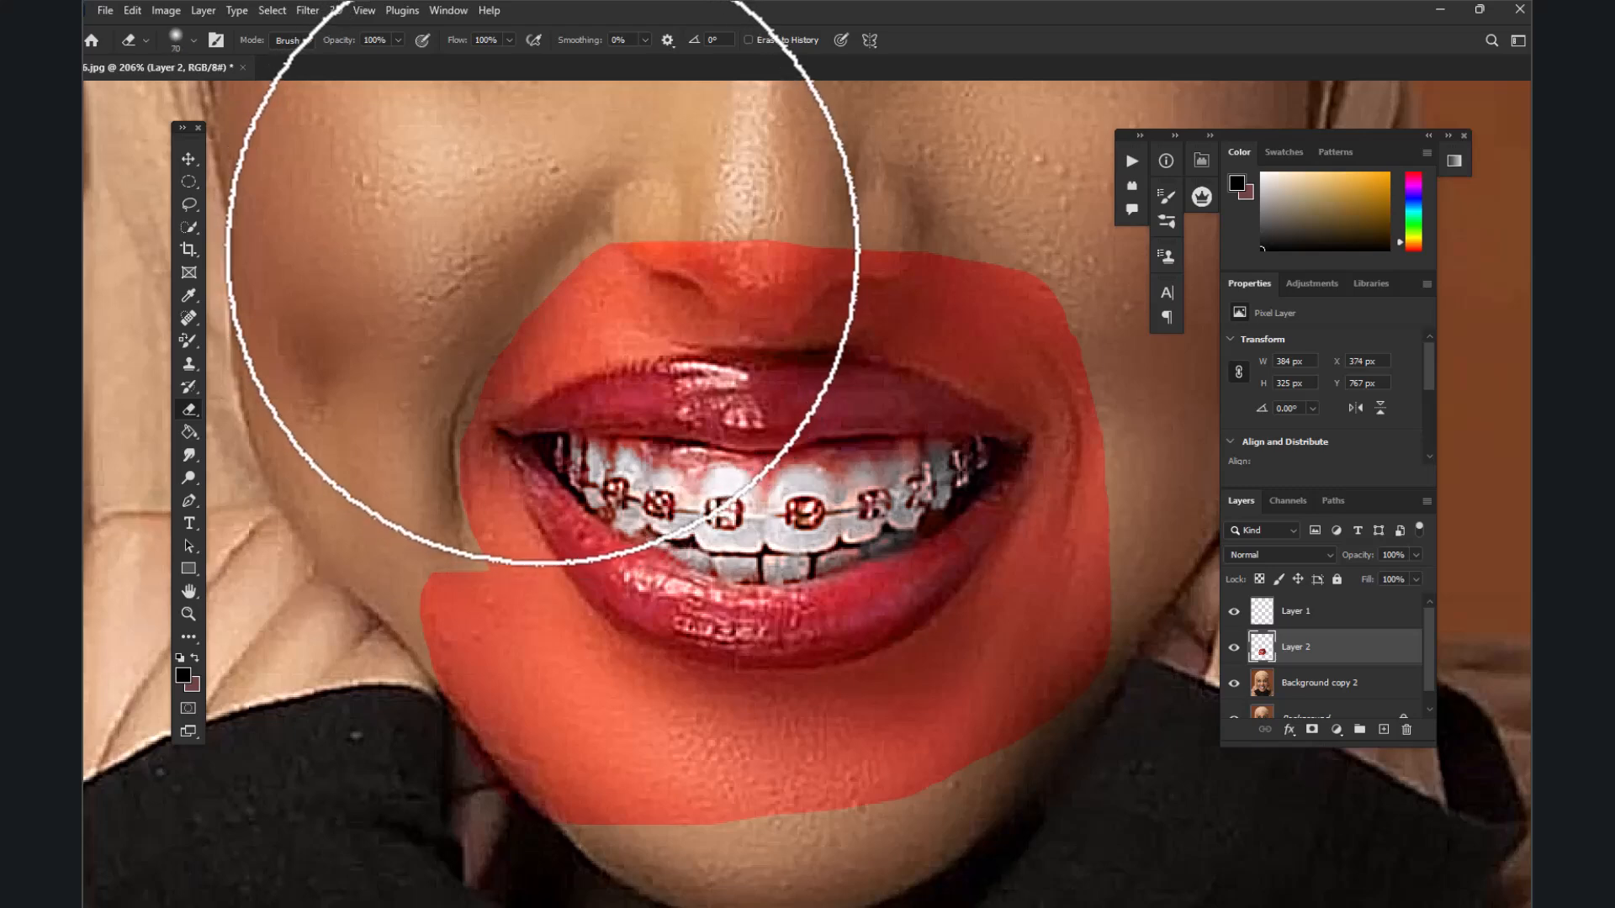
mouse_move(768, 206)
left_mouse_down()
mouse_move(1036, 358)
mouse_move(1000, 260)
mouse_move(1101, 478)
mouse_move(1051, 630)
mouse_move(1090, 485)
mouse_move(1064, 560)
mouse_move(969, 672)
mouse_move(757, 781)
mouse_move(915, 735)
mouse_move(1137, 616)
mouse_move(925, 799)
mouse_move(707, 790)
mouse_move(560, 702)
mouse_move(835, 731)
mouse_move(555, 688)
mouse_move(454, 558)
mouse_move(563, 650)
mouse_move(434, 431)
mouse_move(527, 663)
mouse_move(461, 636)
mouse_move(410, 647)
mouse_move(512, 755)
mouse_move(691, 796)
mouse_move(438, 569)
mouse_move(425, 454)
mouse_move(514, 340)
mouse_move(672, 282)
mouse_move(929, 293)
mouse_move(873, 293)
mouse_move(974, 329)
mouse_move(1074, 394)
mouse_move(1044, 361)
mouse_move(647, 240)
mouse_move(821, 238)
mouse_move(586, 707)
mouse_move(810, 738)
mouse_move(984, 651)
mouse_move(1074, 529)
mouse_move(1032, 608)
mouse_move(699, 735)
mouse_move(646, 731)
mouse_move(618, 680)
mouse_move(680, 710)
mouse_move(619, 421)
mouse_move(704, 477)
mouse_move(882, 455)
left_mouse_up()
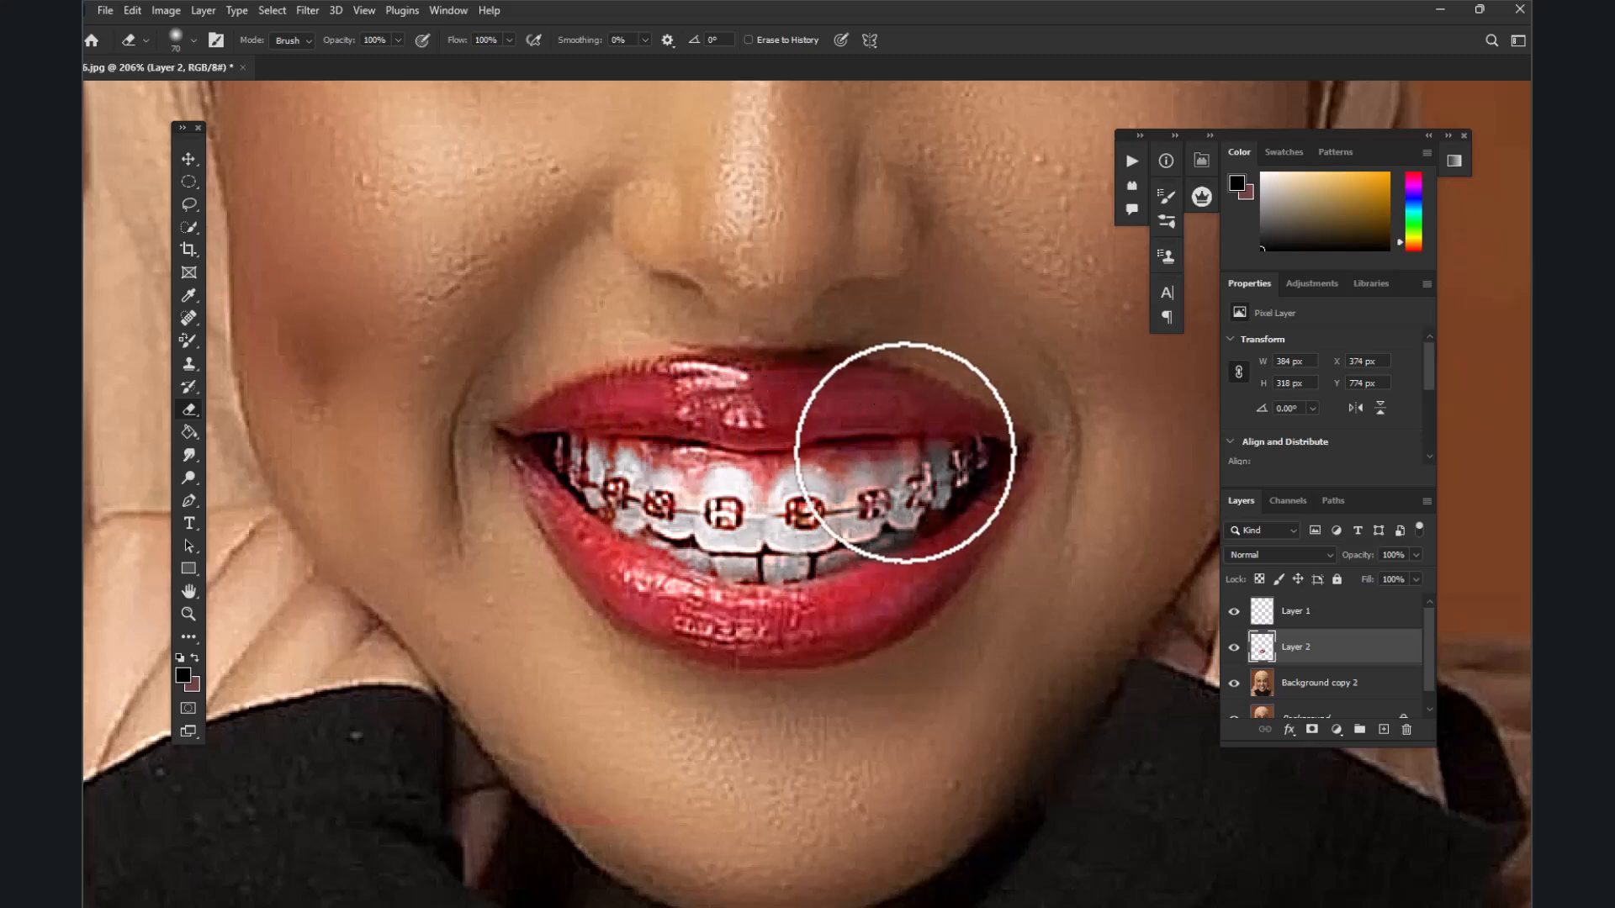
left_click(1233, 648)
left_click(1233, 648)
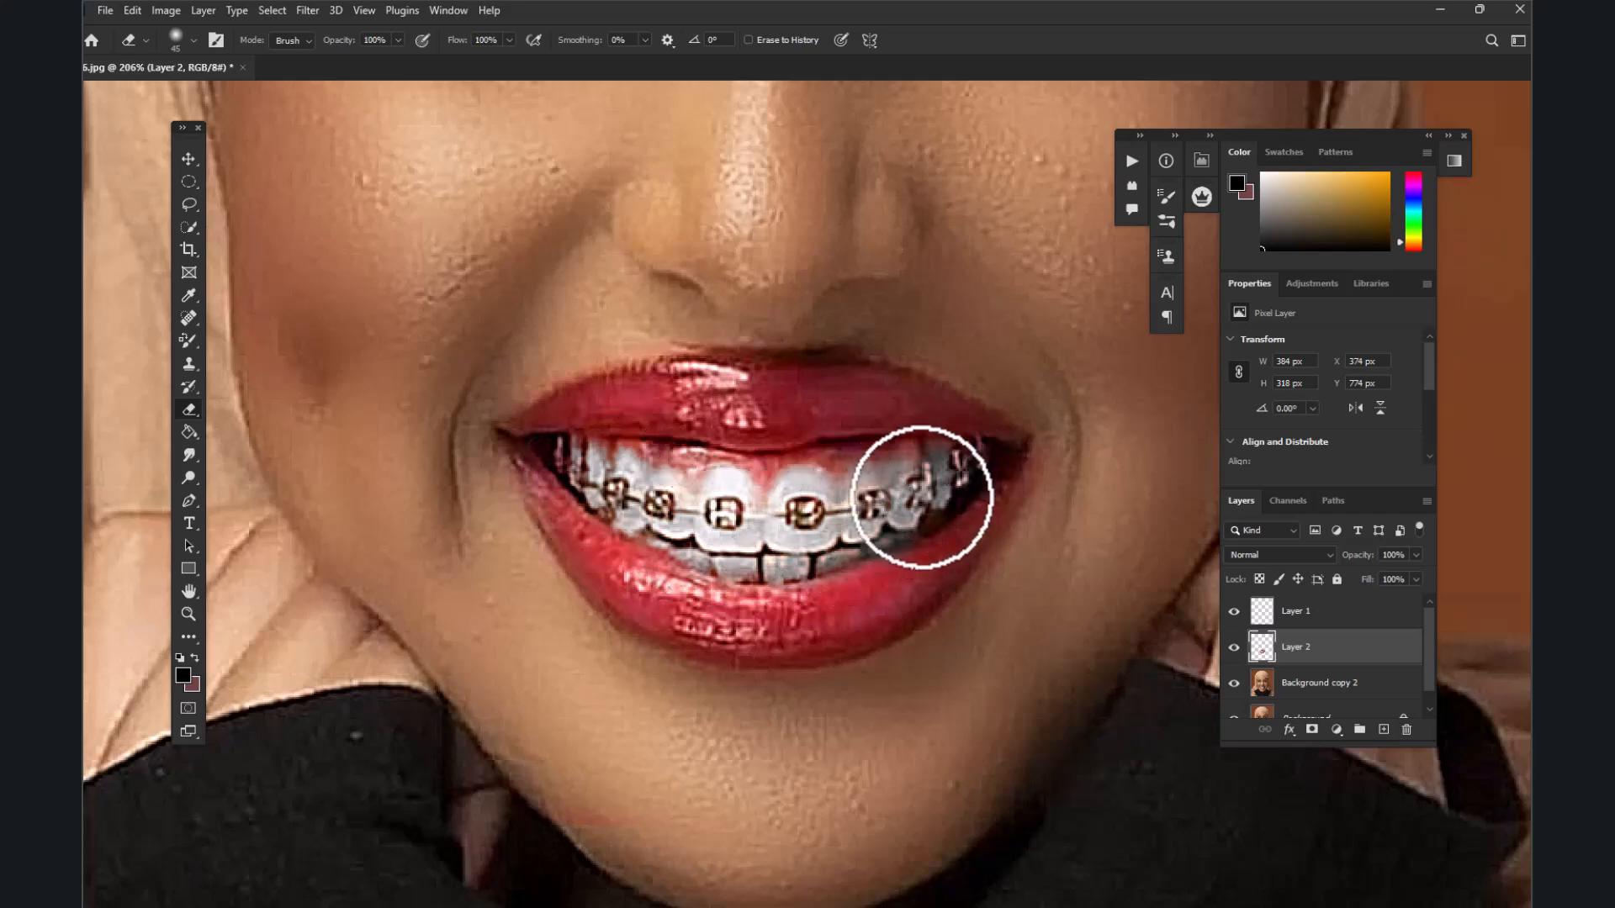
Lower the opacity of the red lip layer to 63%
scroll(794, 503, "down", 12)
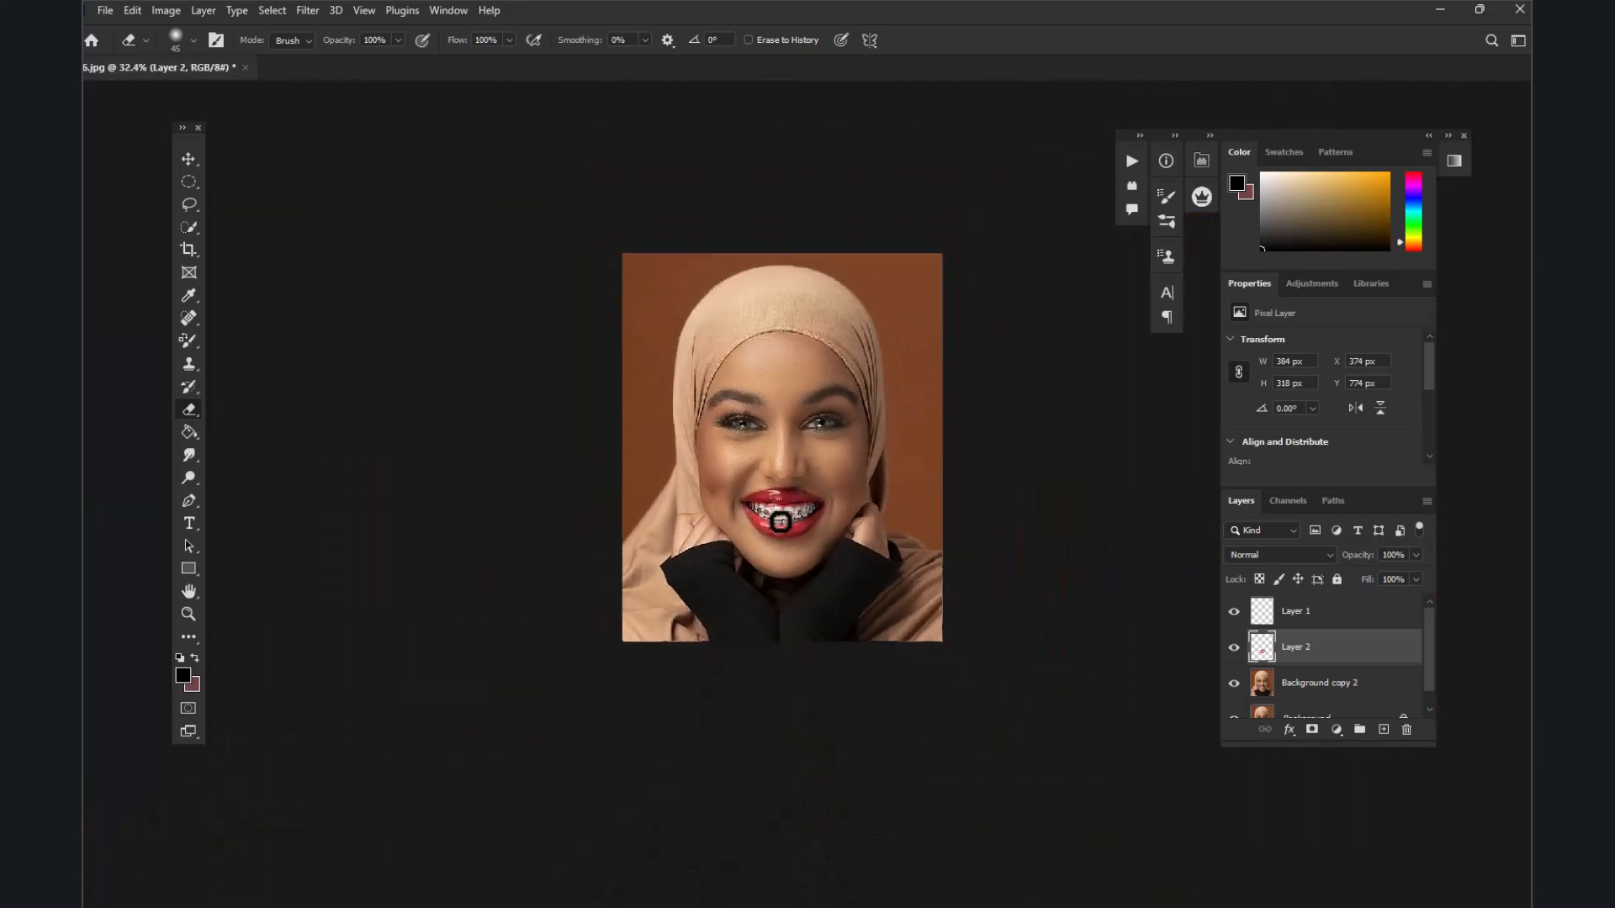
scroll(779, 530, "up", 8)
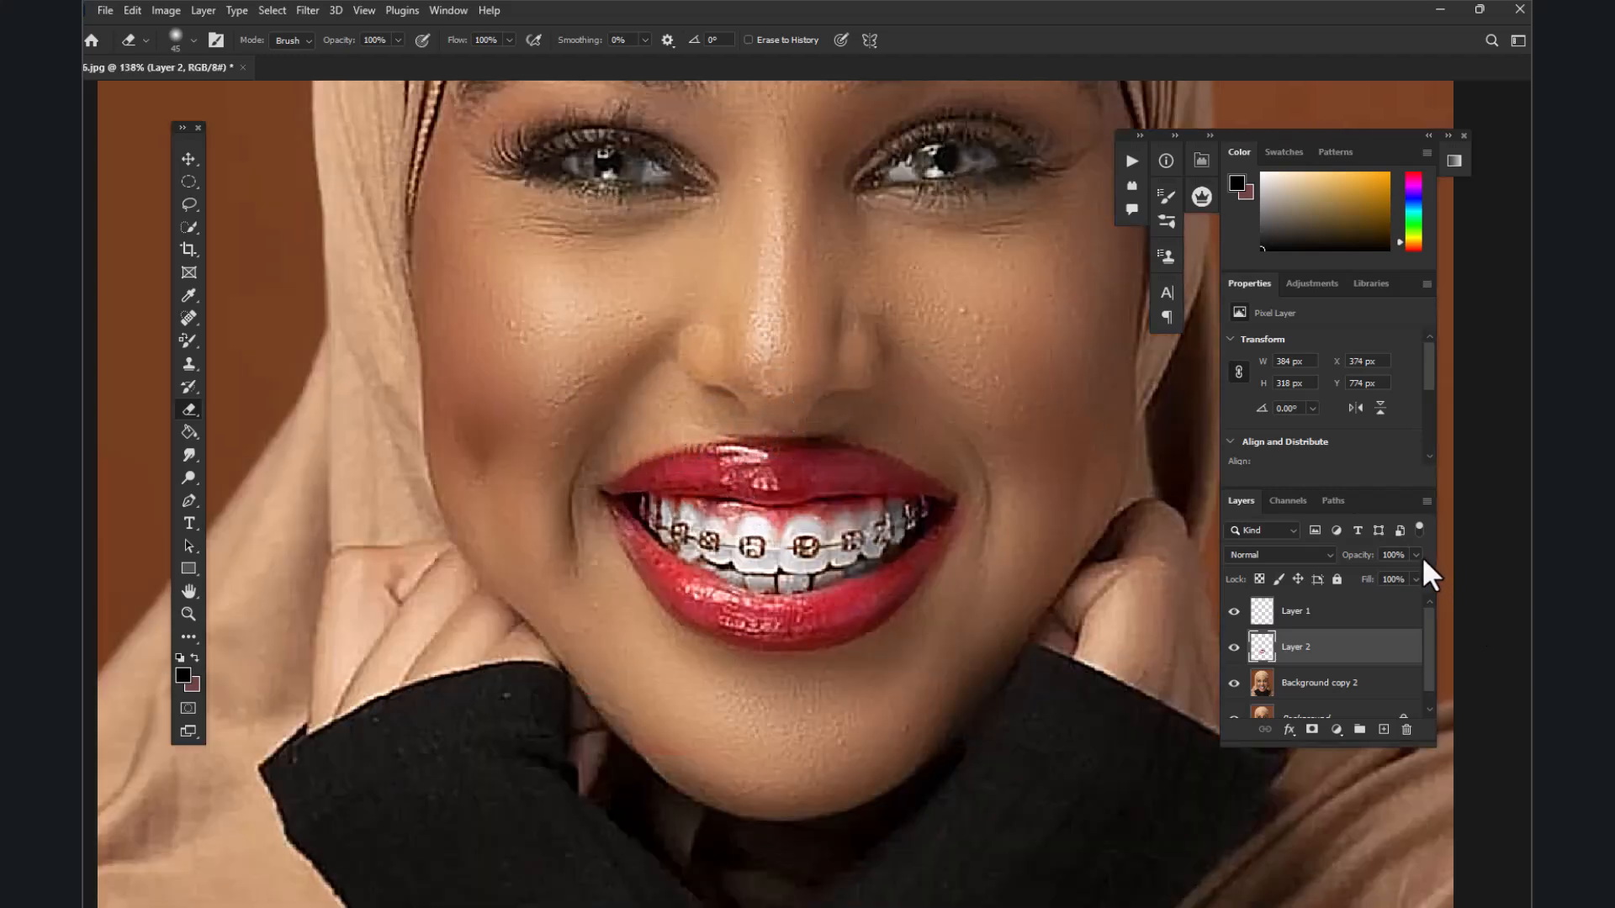
left_click_drag(1391, 577, 1383, 577)
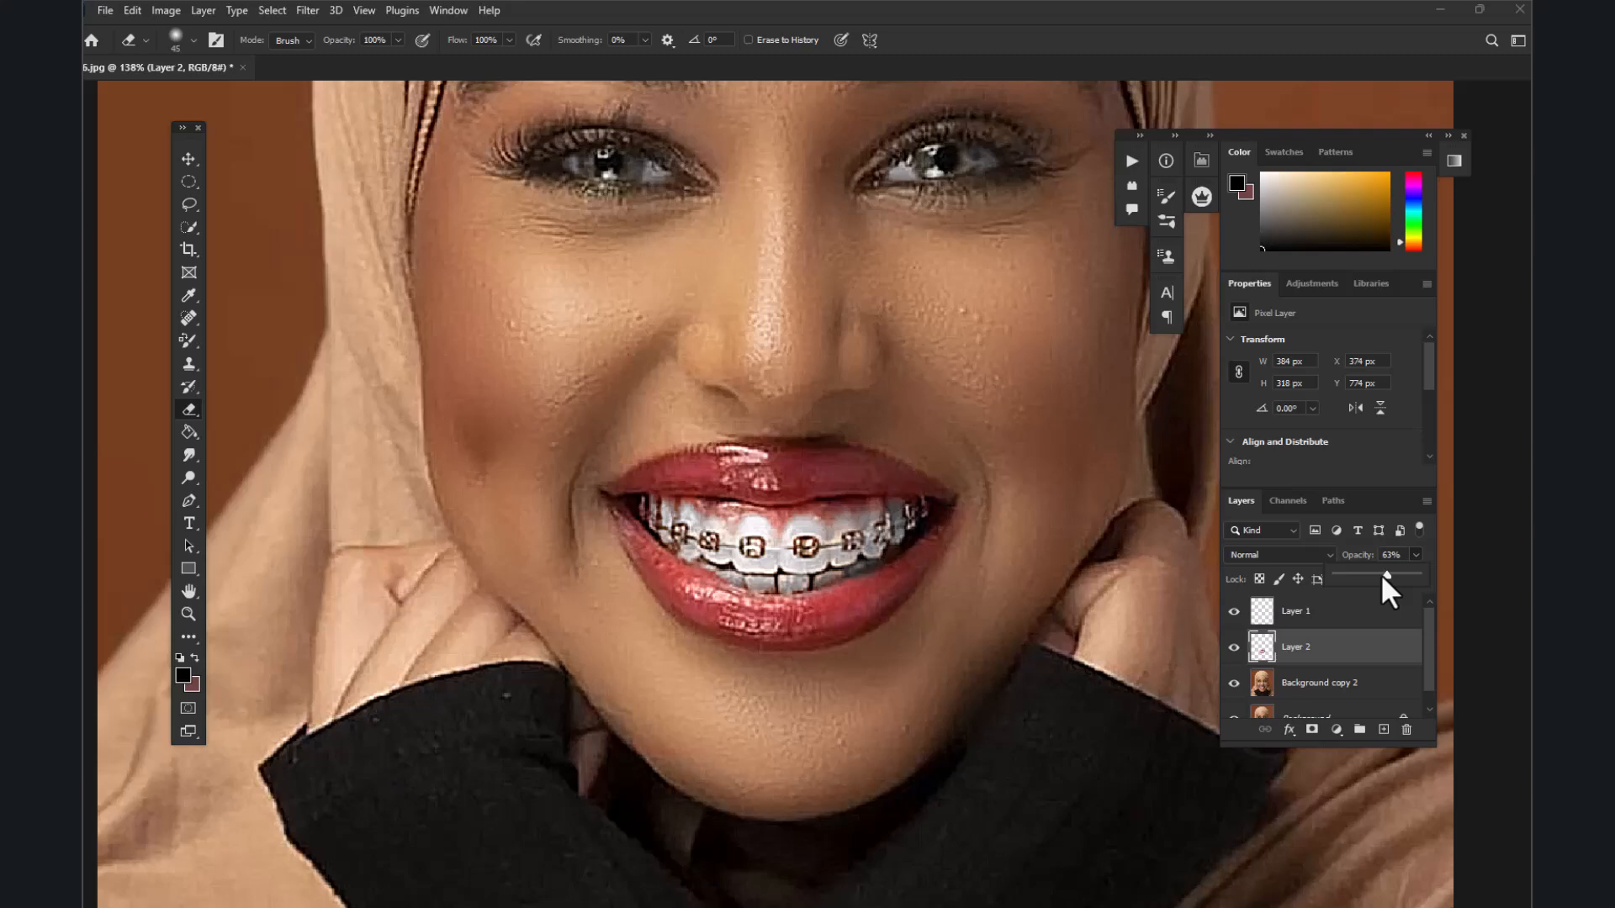
scroll(710, 553, "down", 5)
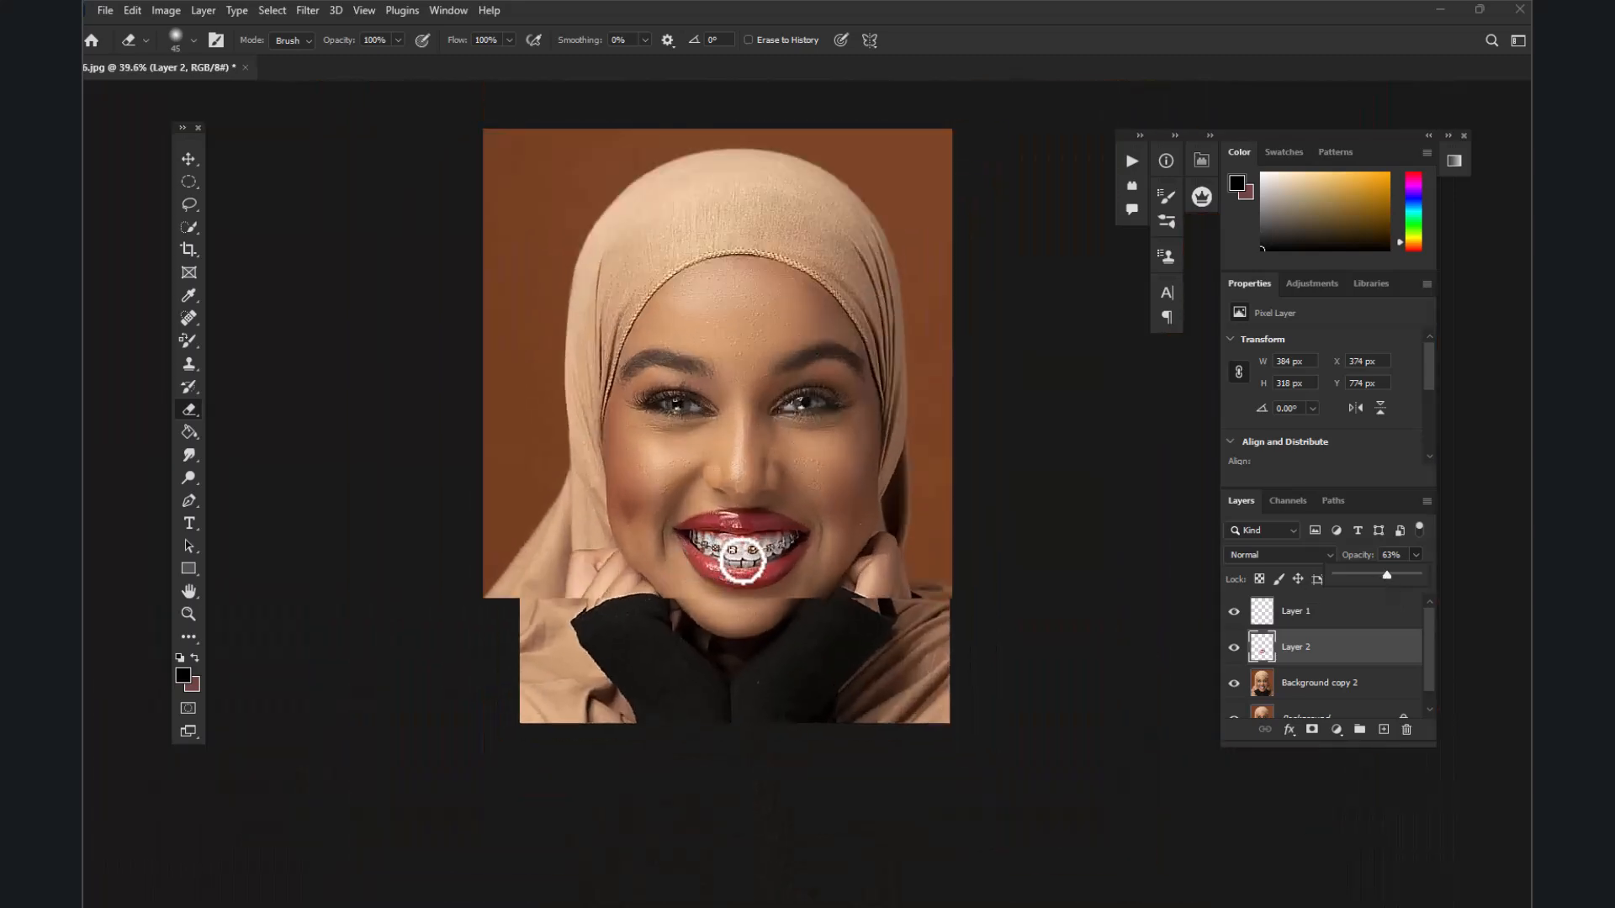
Hide and show Layer 2 to compare the recolored lips with the previous lip color
scroll(703, 560, "up", 2)
left_click(1233, 648)
left_click(1233, 647)
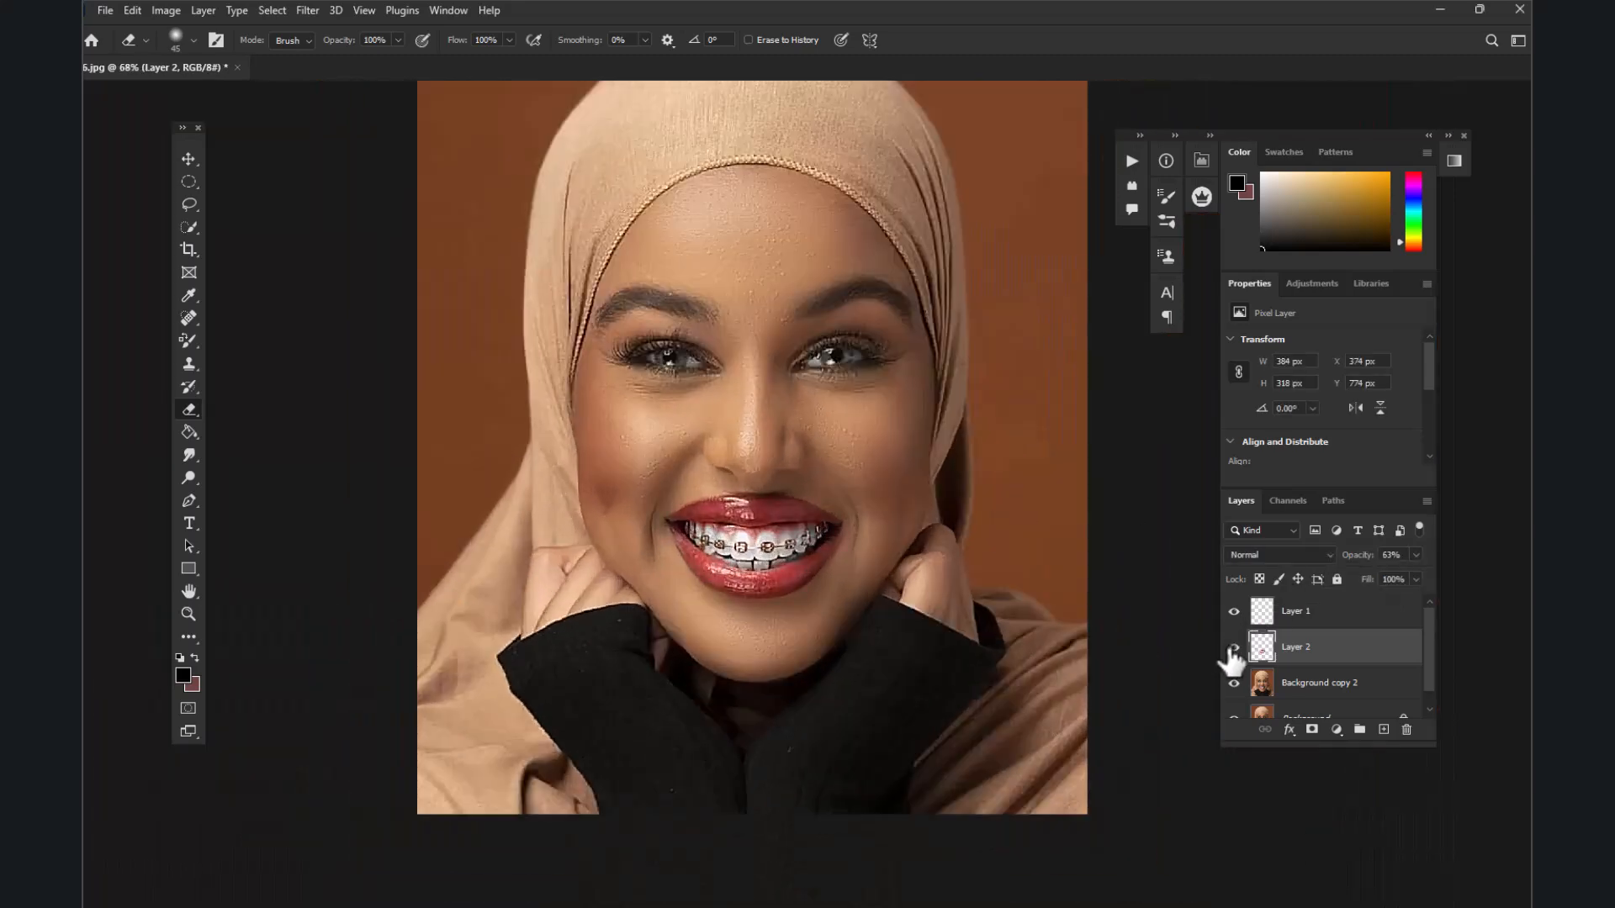
scroll(841, 505, "down", 2)
scroll(786, 476, "up", 3)
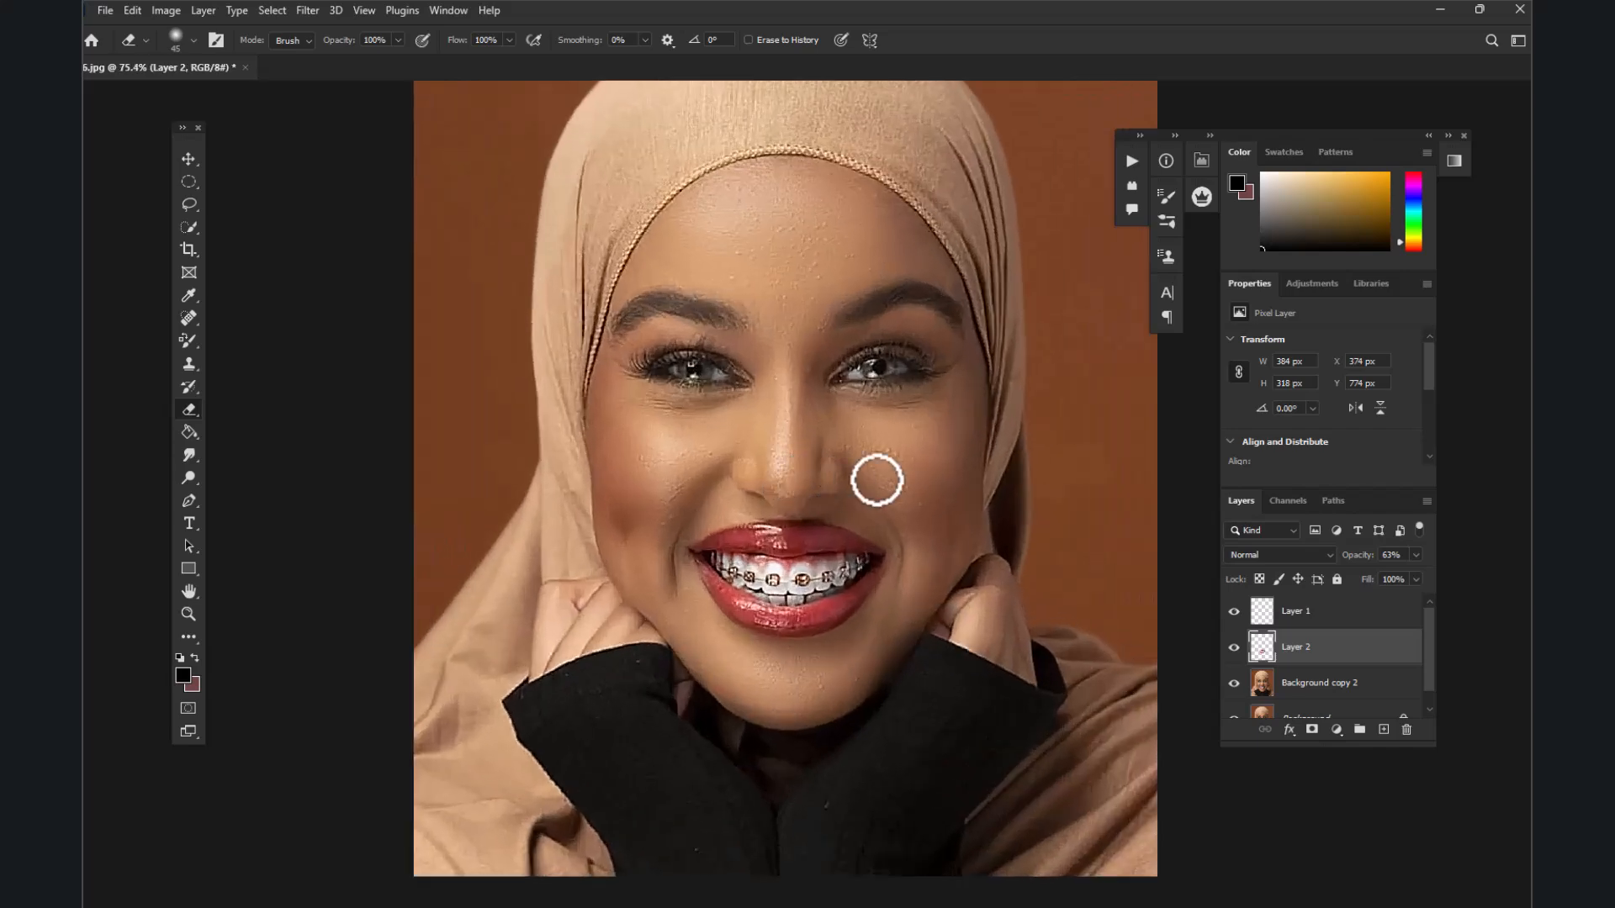
Add a new empty layer above Background copy 2 and set the foreground color to the red d13f47
left_click(1328, 692)
left_click(1379, 730)
scroll(833, 475, "up", 2)
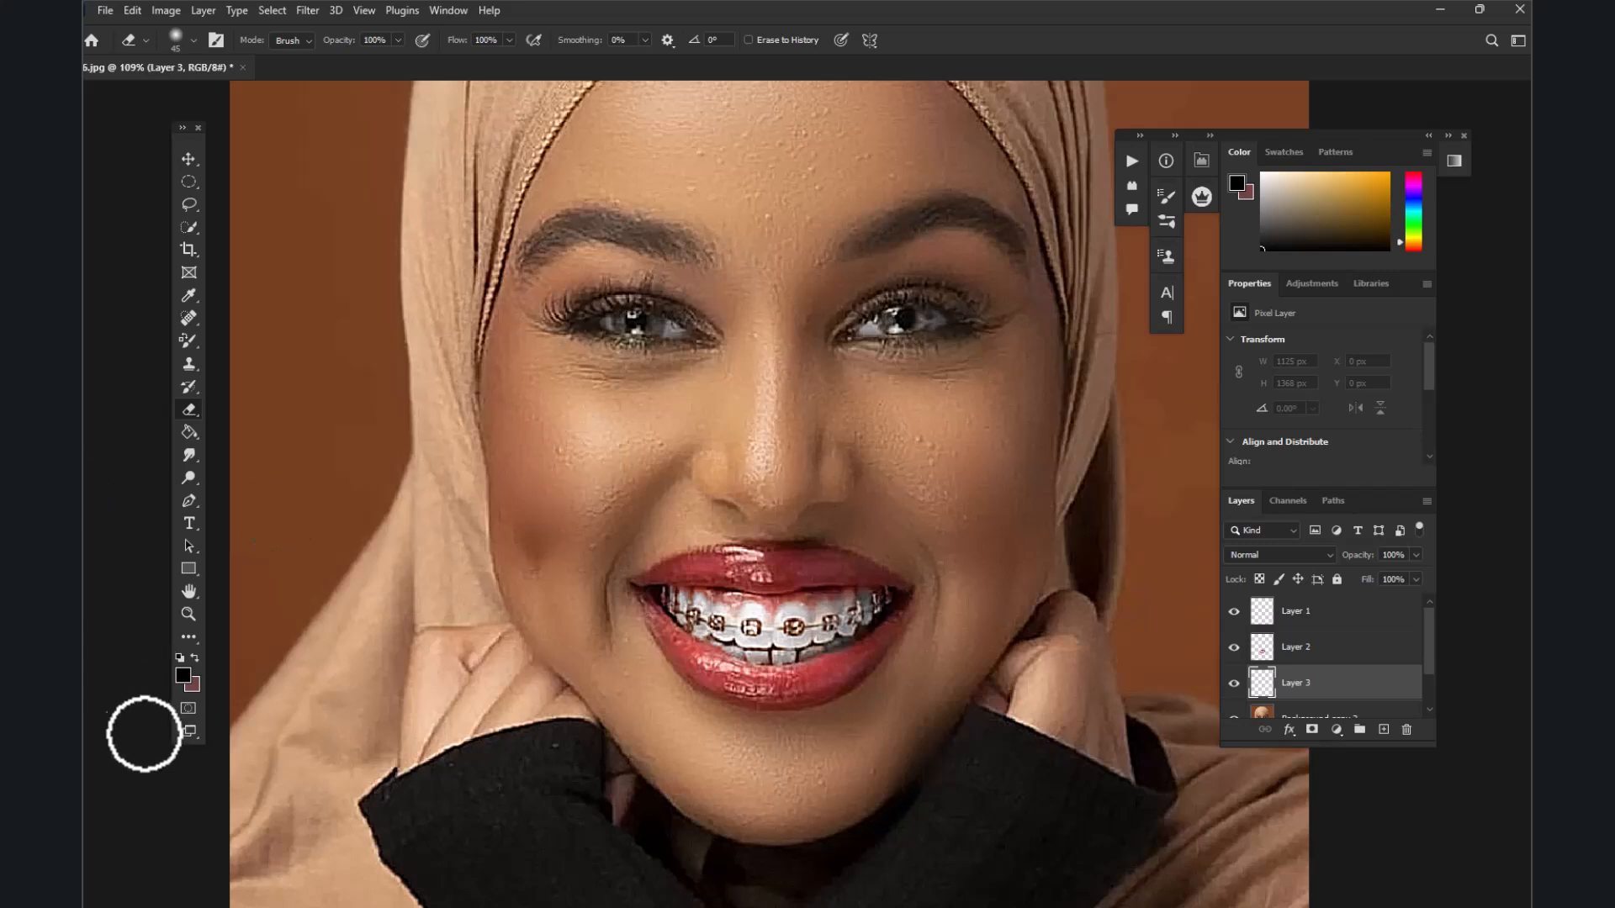
left_click(181, 683)
left_click(809, 585)
left_click(838, 562)
left_click_drag(1092, 443, 1102, 423)
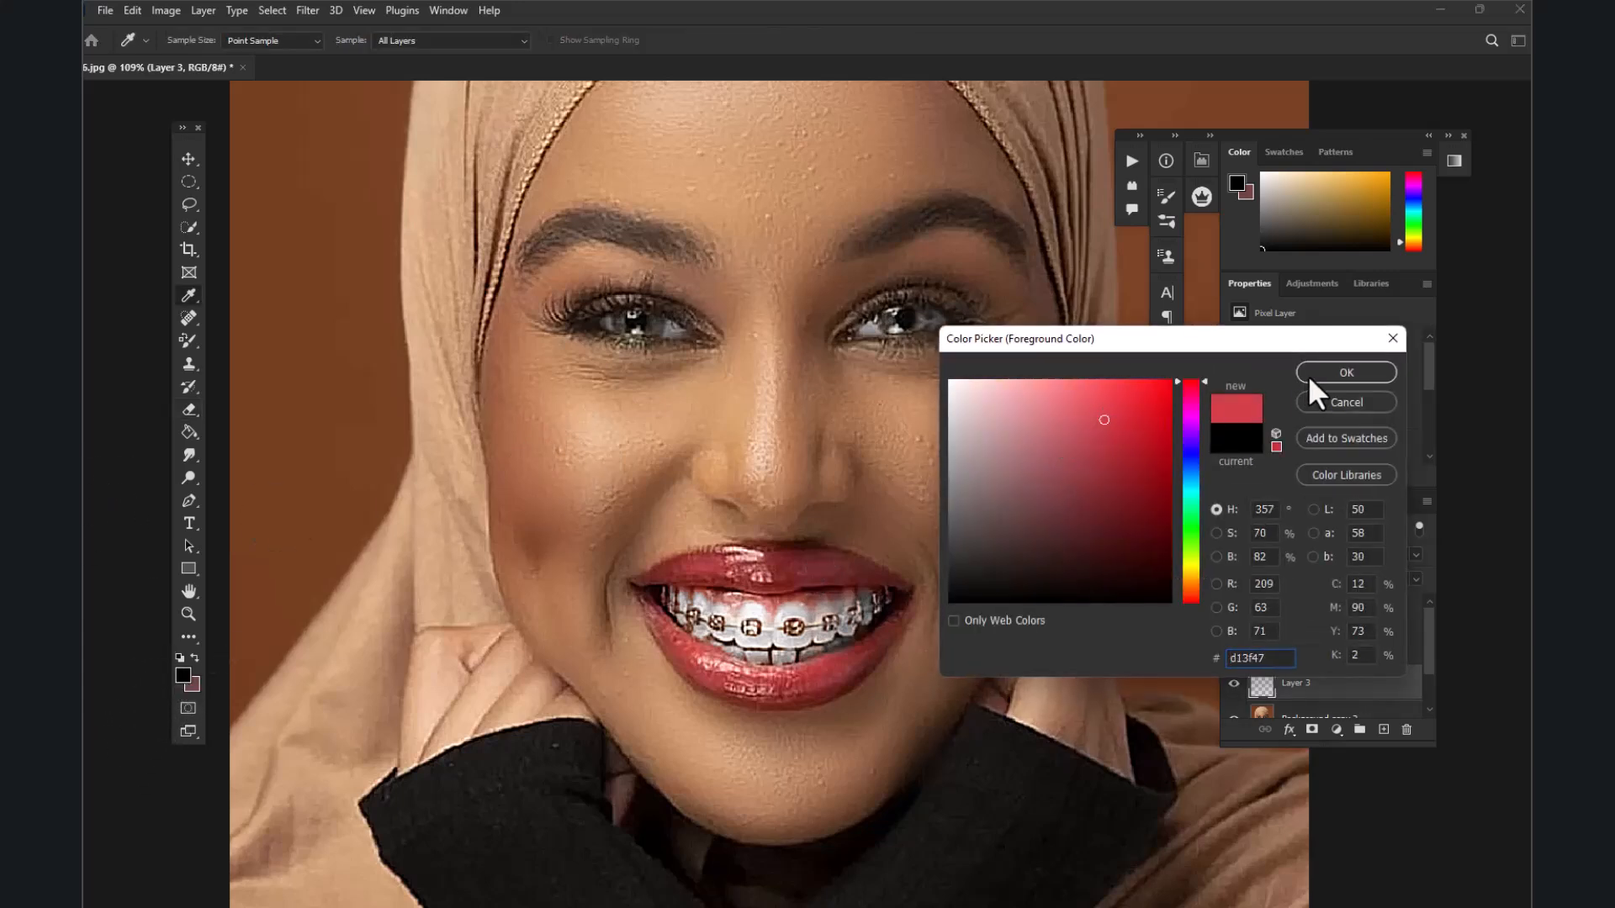
left_click(1345, 373)
key("e")
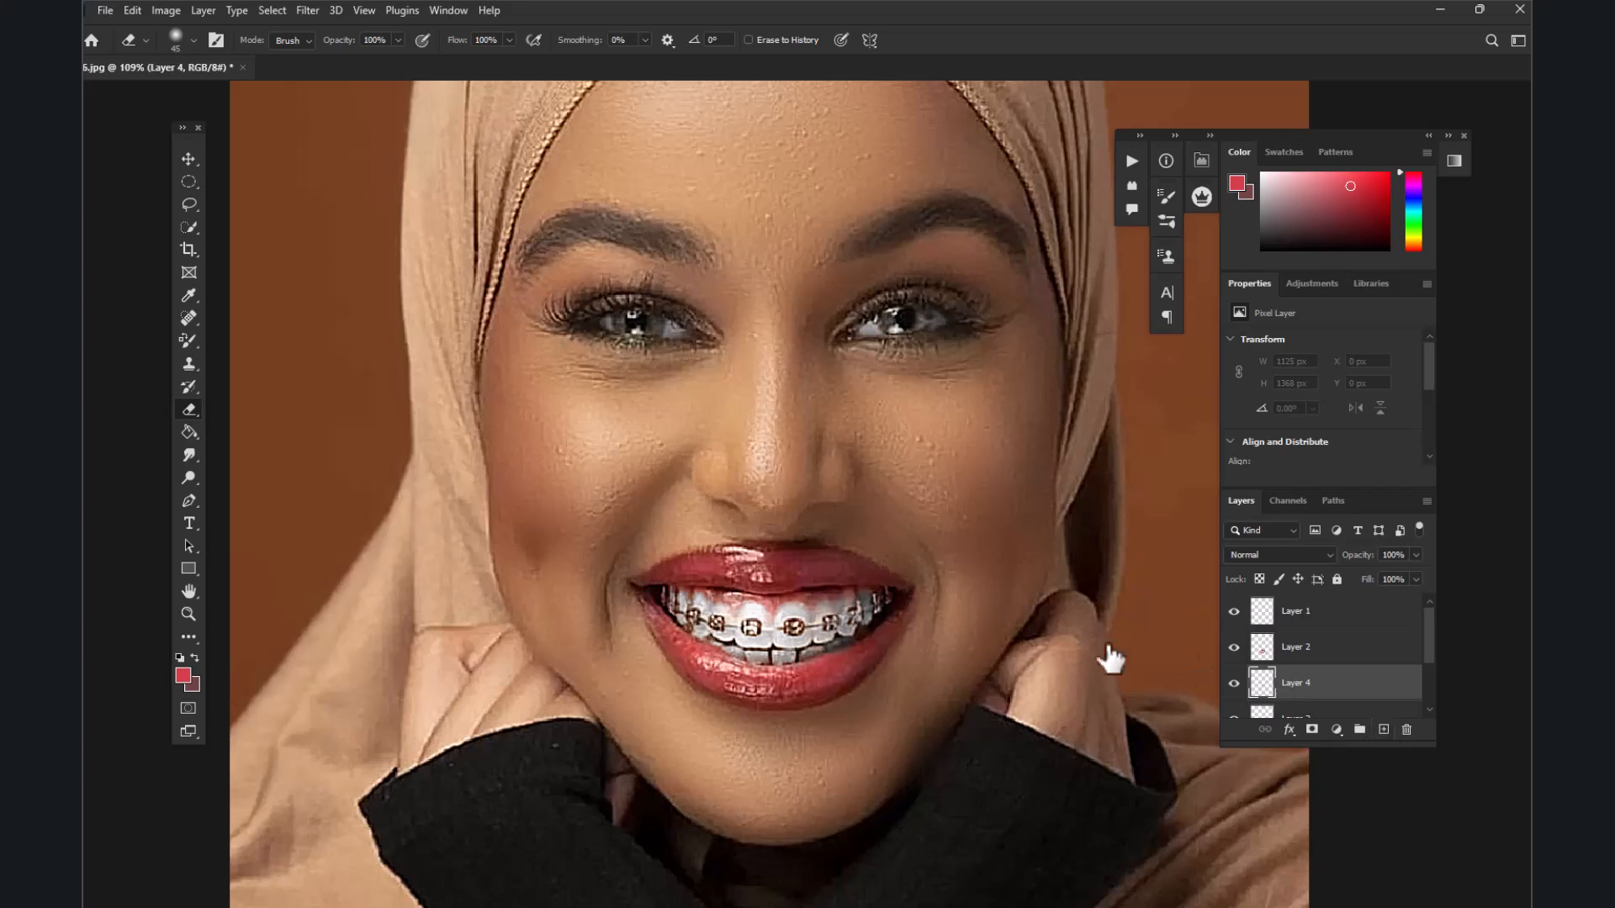
Paint a soft red blush spot on each cheek on Layer 4 with the Brush tool at 300 px and 0% hardness
scroll(583, 471, "down", 1)
left_click(188, 338)
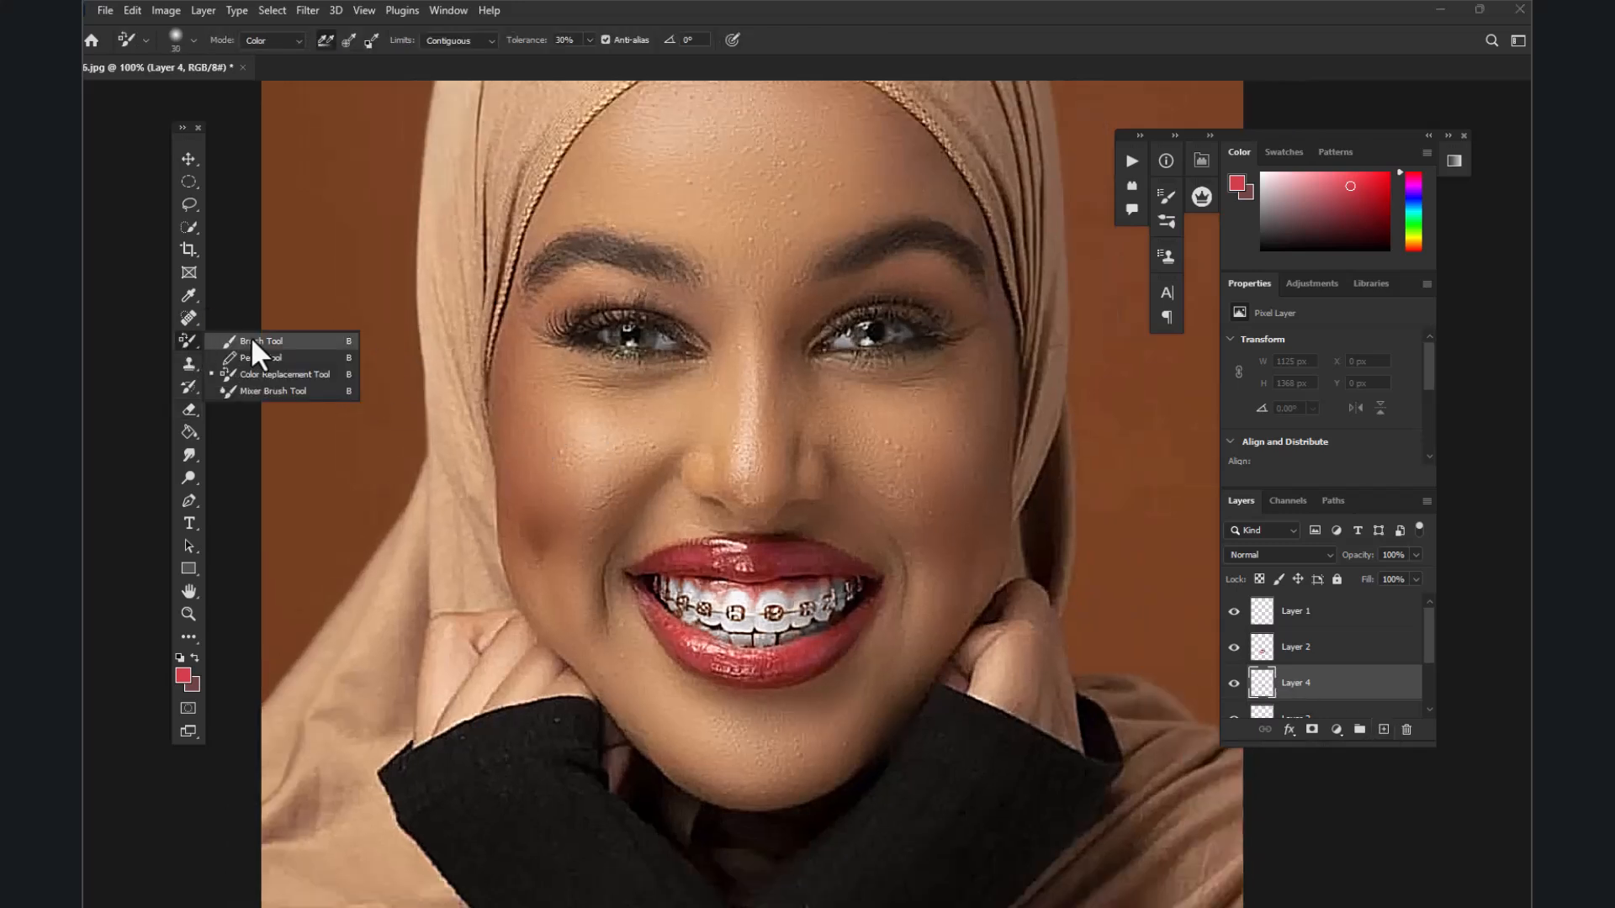
left_click(276, 341)
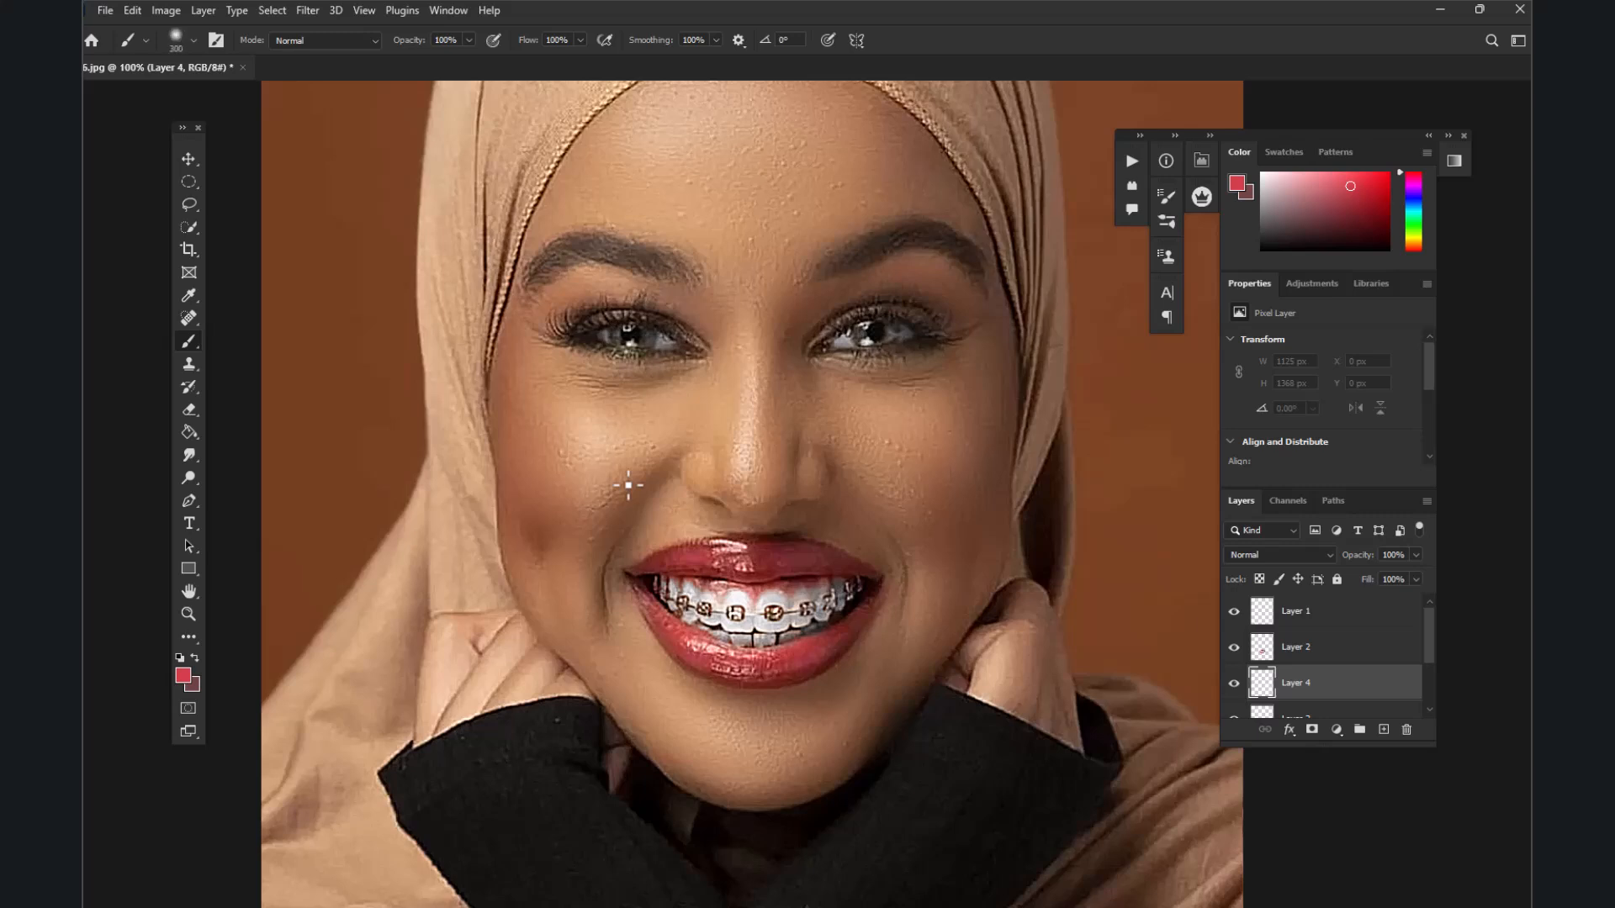
left_click(193, 39)
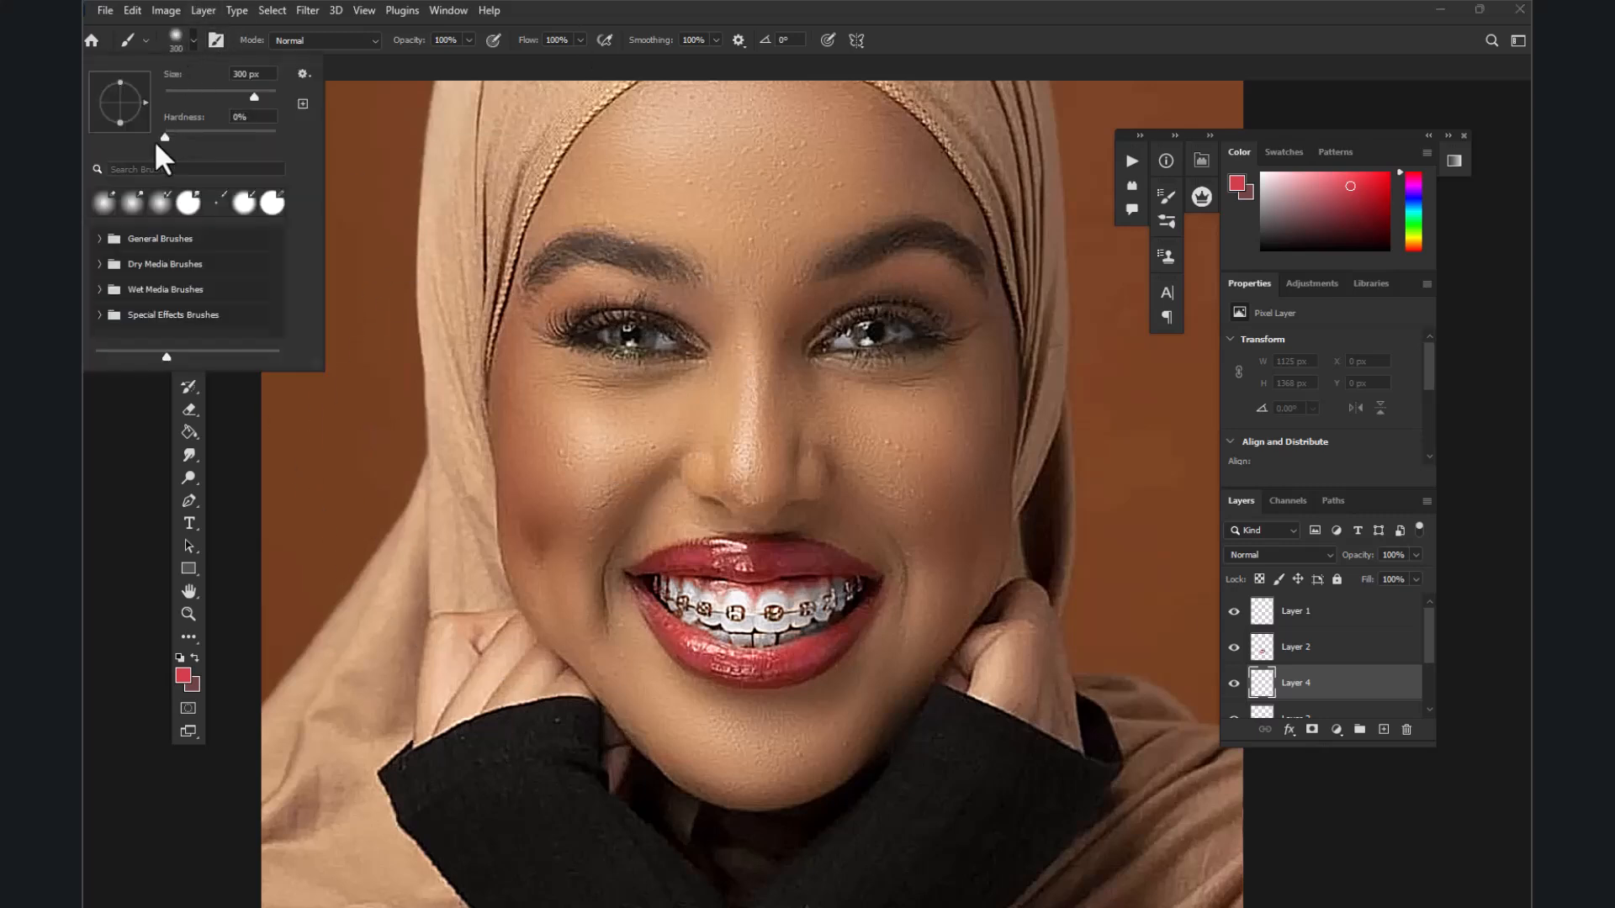
left_click(877, 12)
left_click(925, 466)
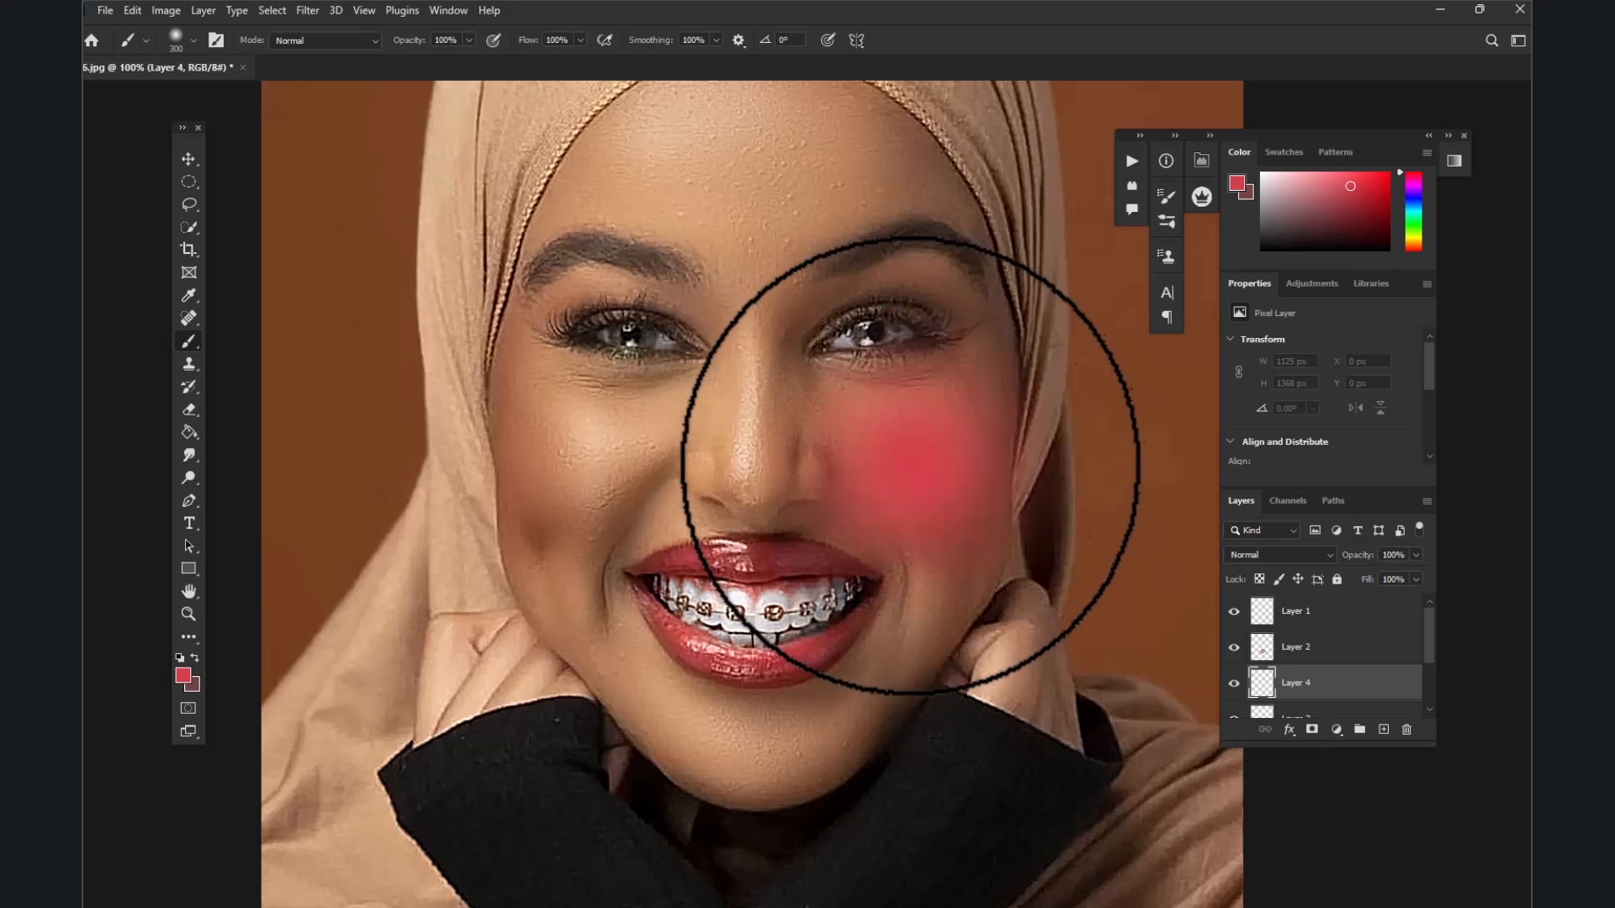
left_click(610, 462)
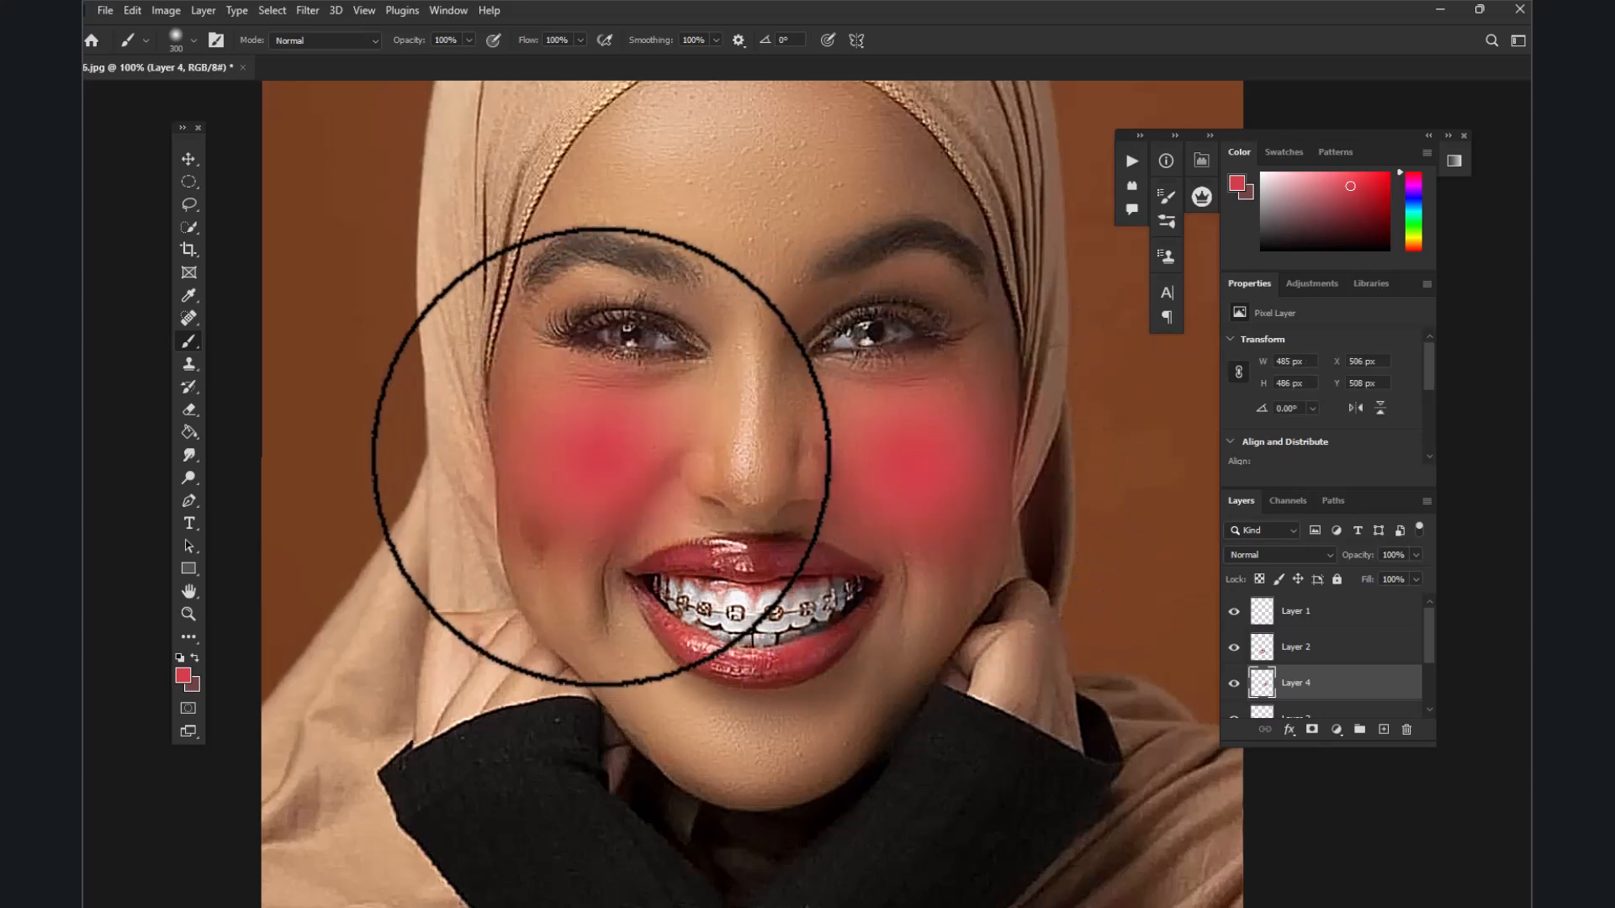
Set Layer 4 to the Color blend mode at 30% opacity and toggle its visibility to compare the blush
left_click(1263, 555)
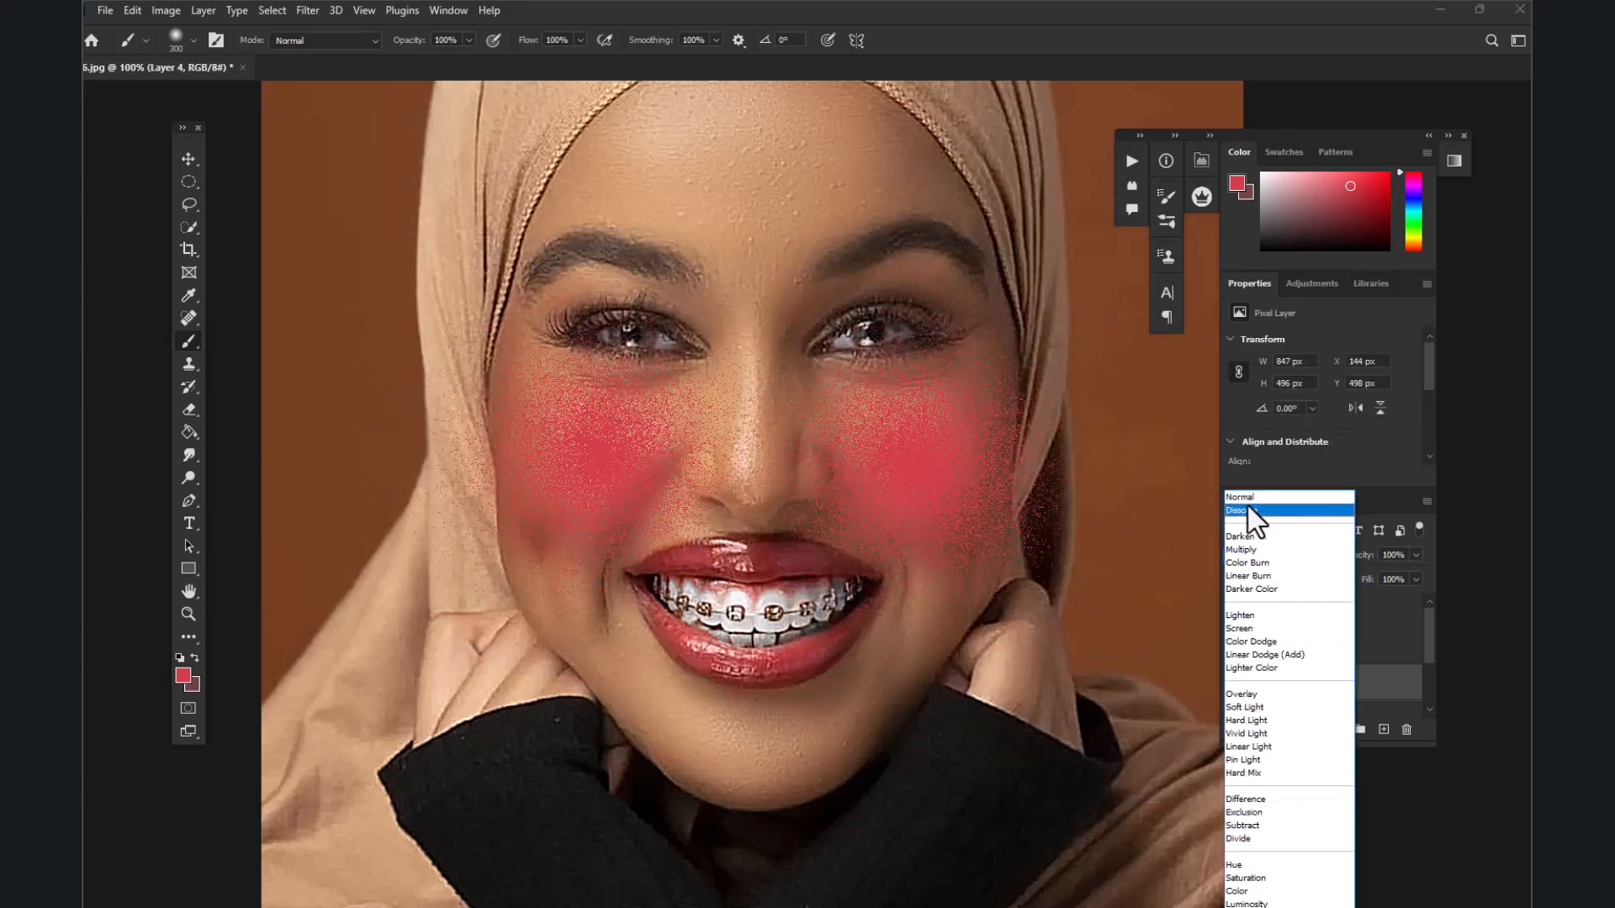
left_click(1253, 892)
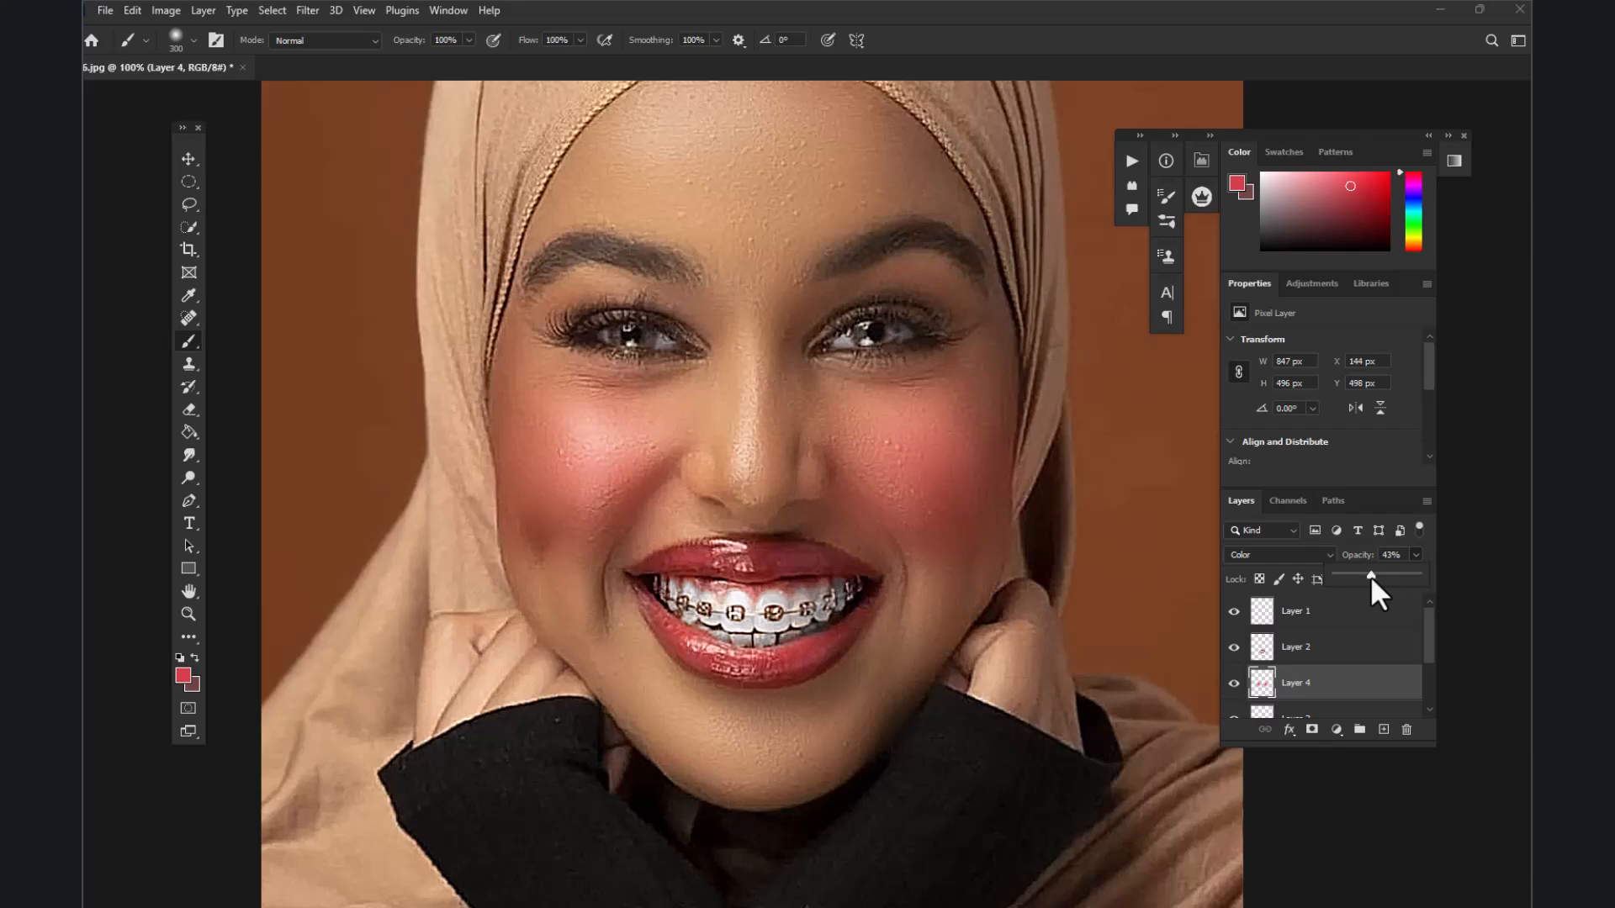
scroll(741, 458, "down", 5)
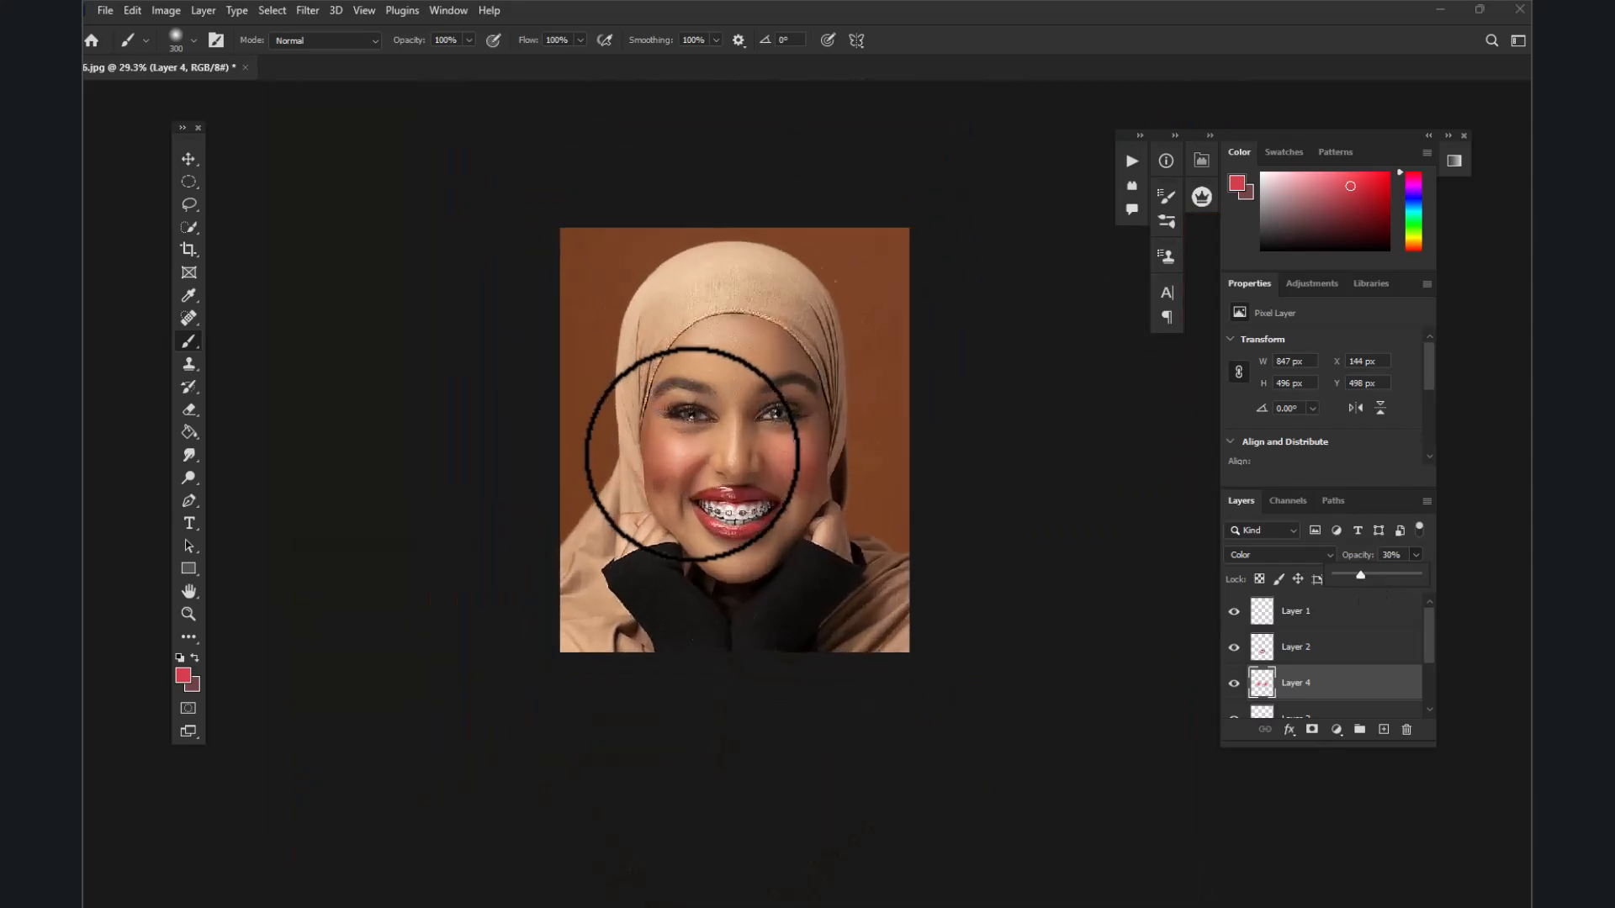
left_click(1234, 683)
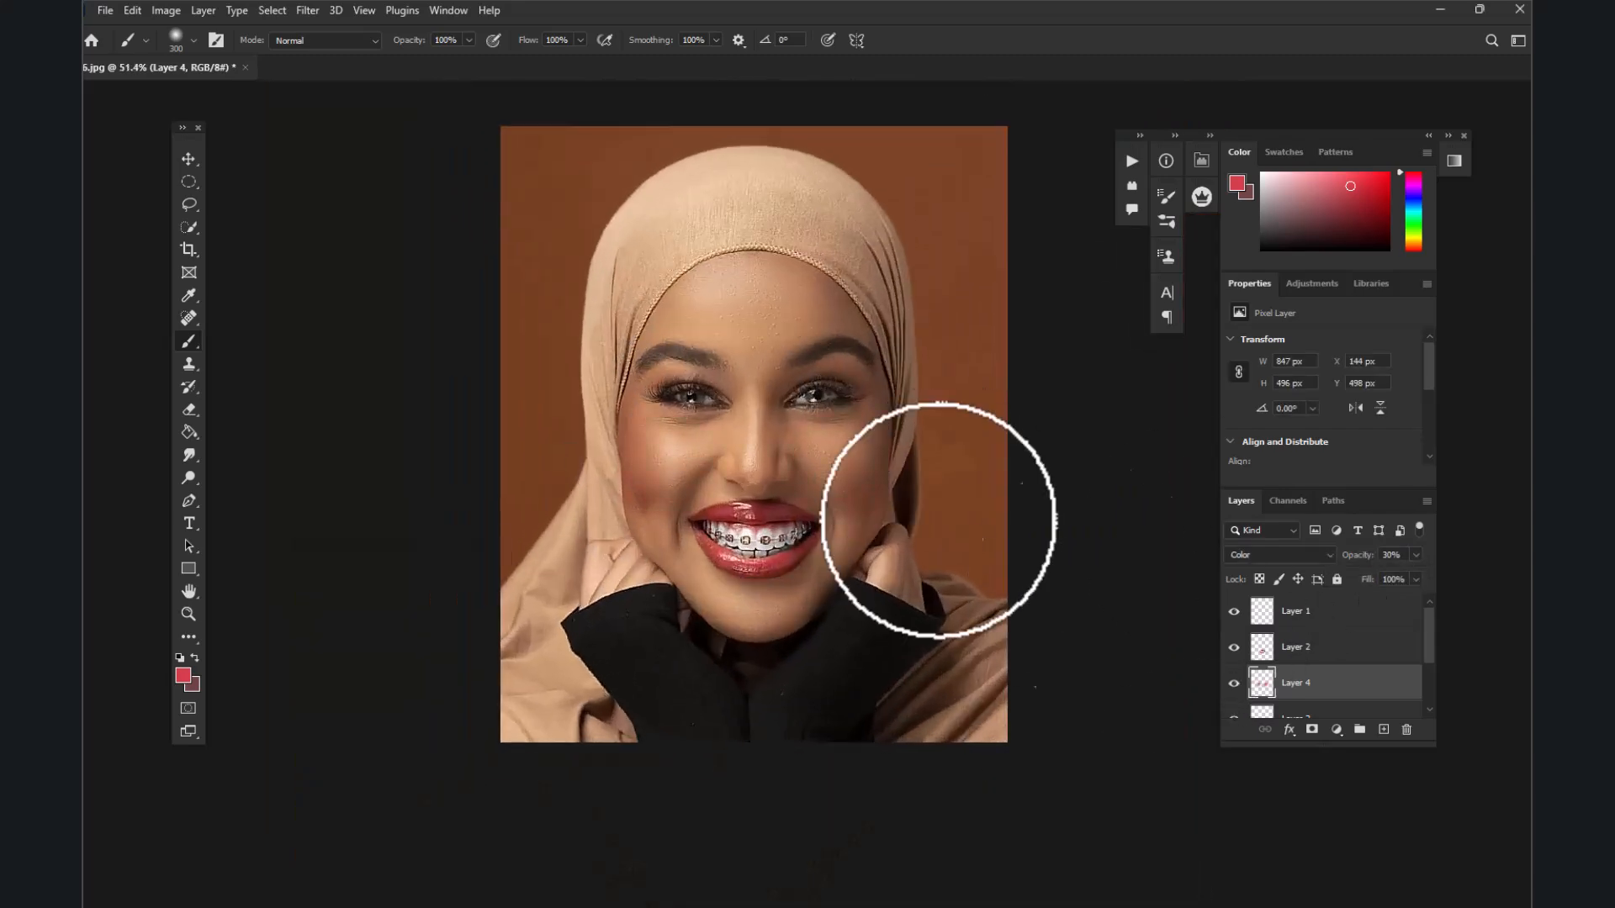
Paint red eyeshadow over both upper eyelids on Layer 4 with a 60 px brush
scroll(774, 332, "up", 5)
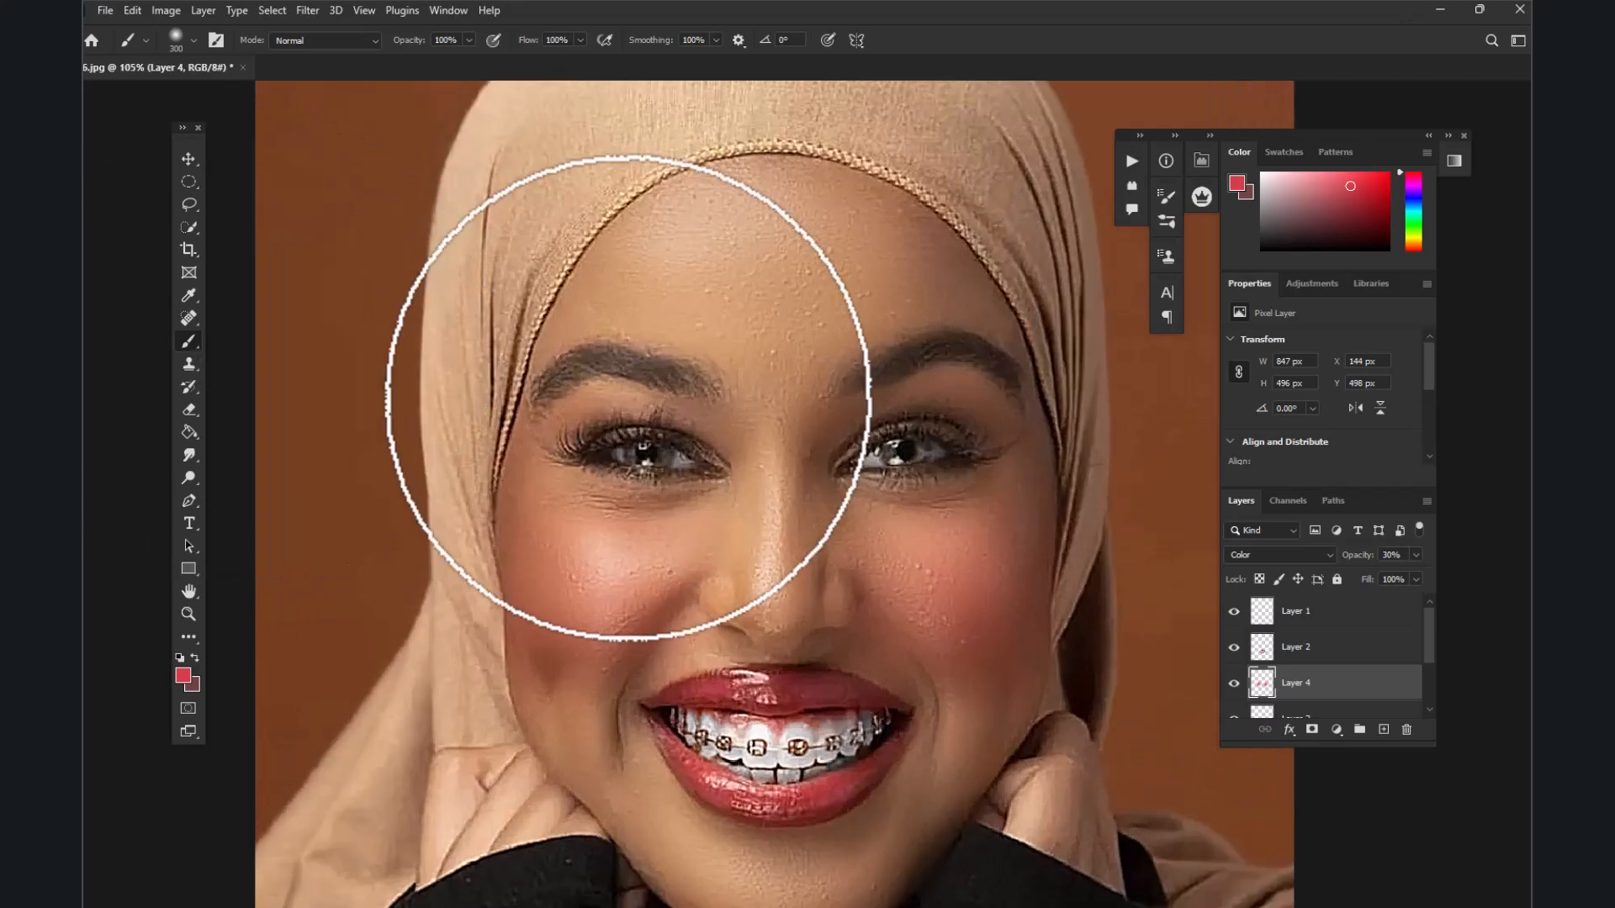
scroll(907, 424, "up", 2)
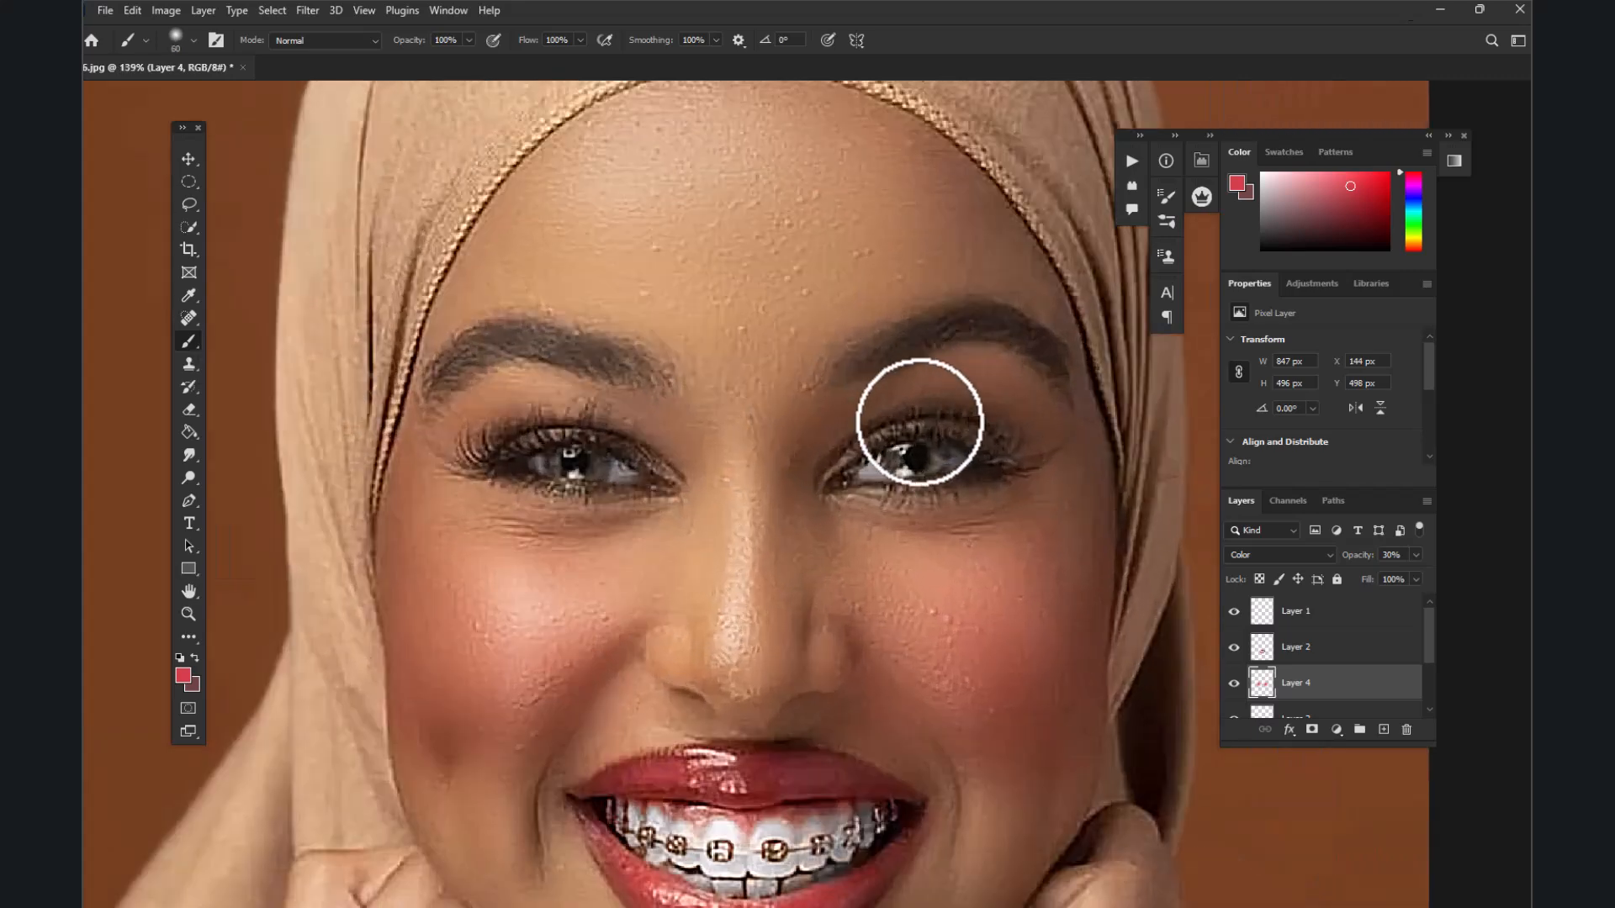
mouse_move(953, 384)
left_mouse_down()
mouse_move(851, 386)
mouse_move(786, 473)
left_mouse_up()
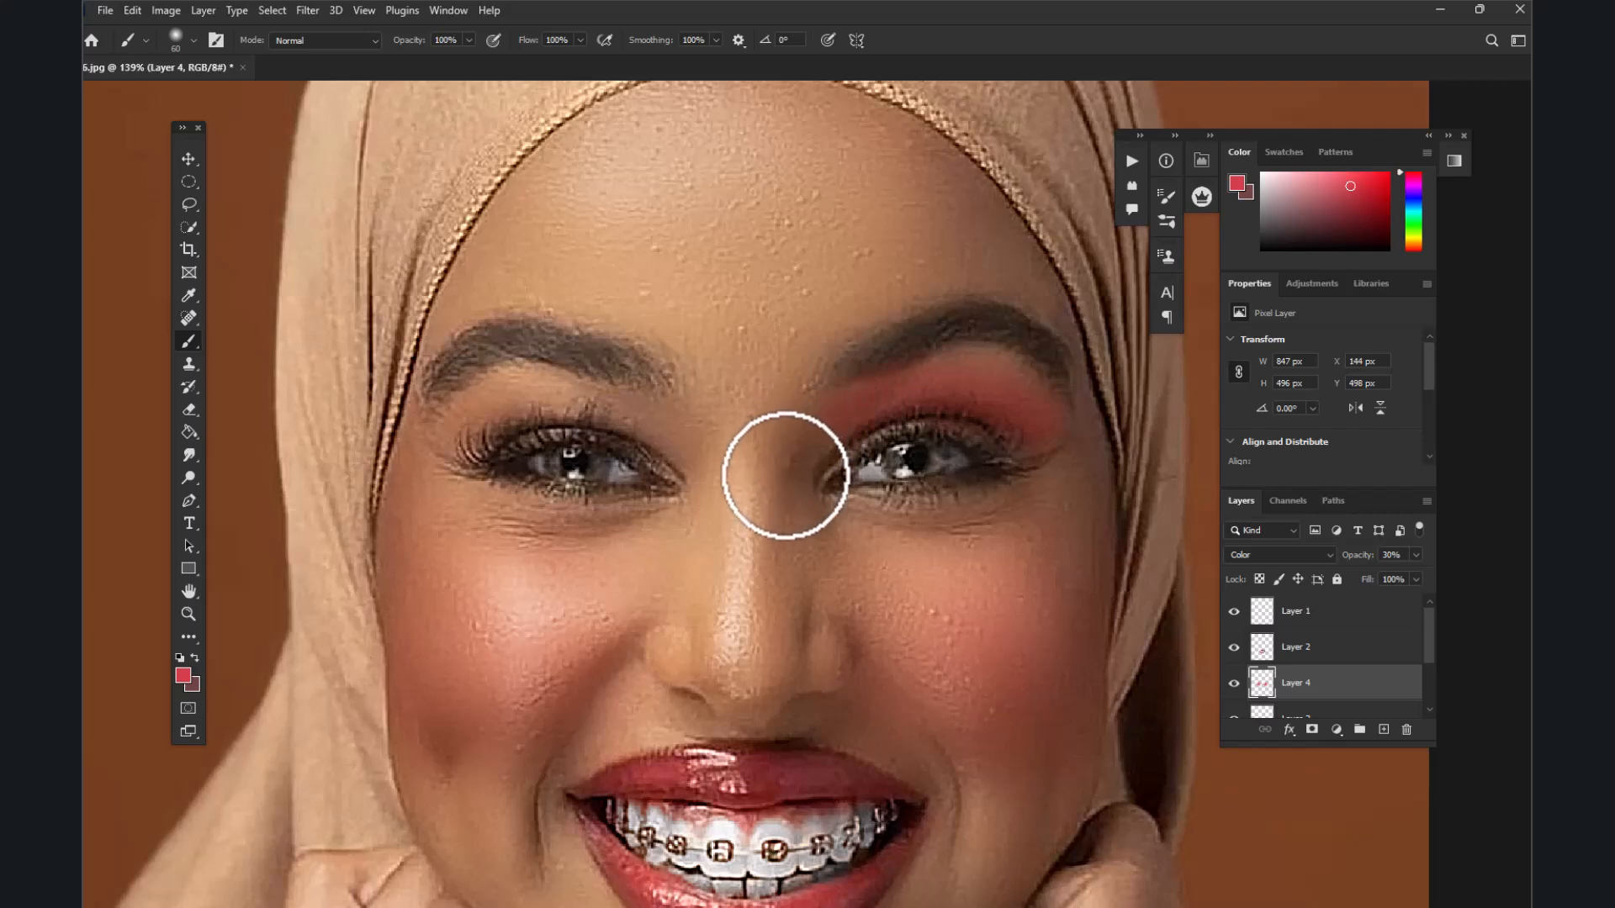
mouse_move(663, 433)
left_mouse_down()
mouse_move(557, 389)
mouse_move(415, 422)
left_mouse_up()
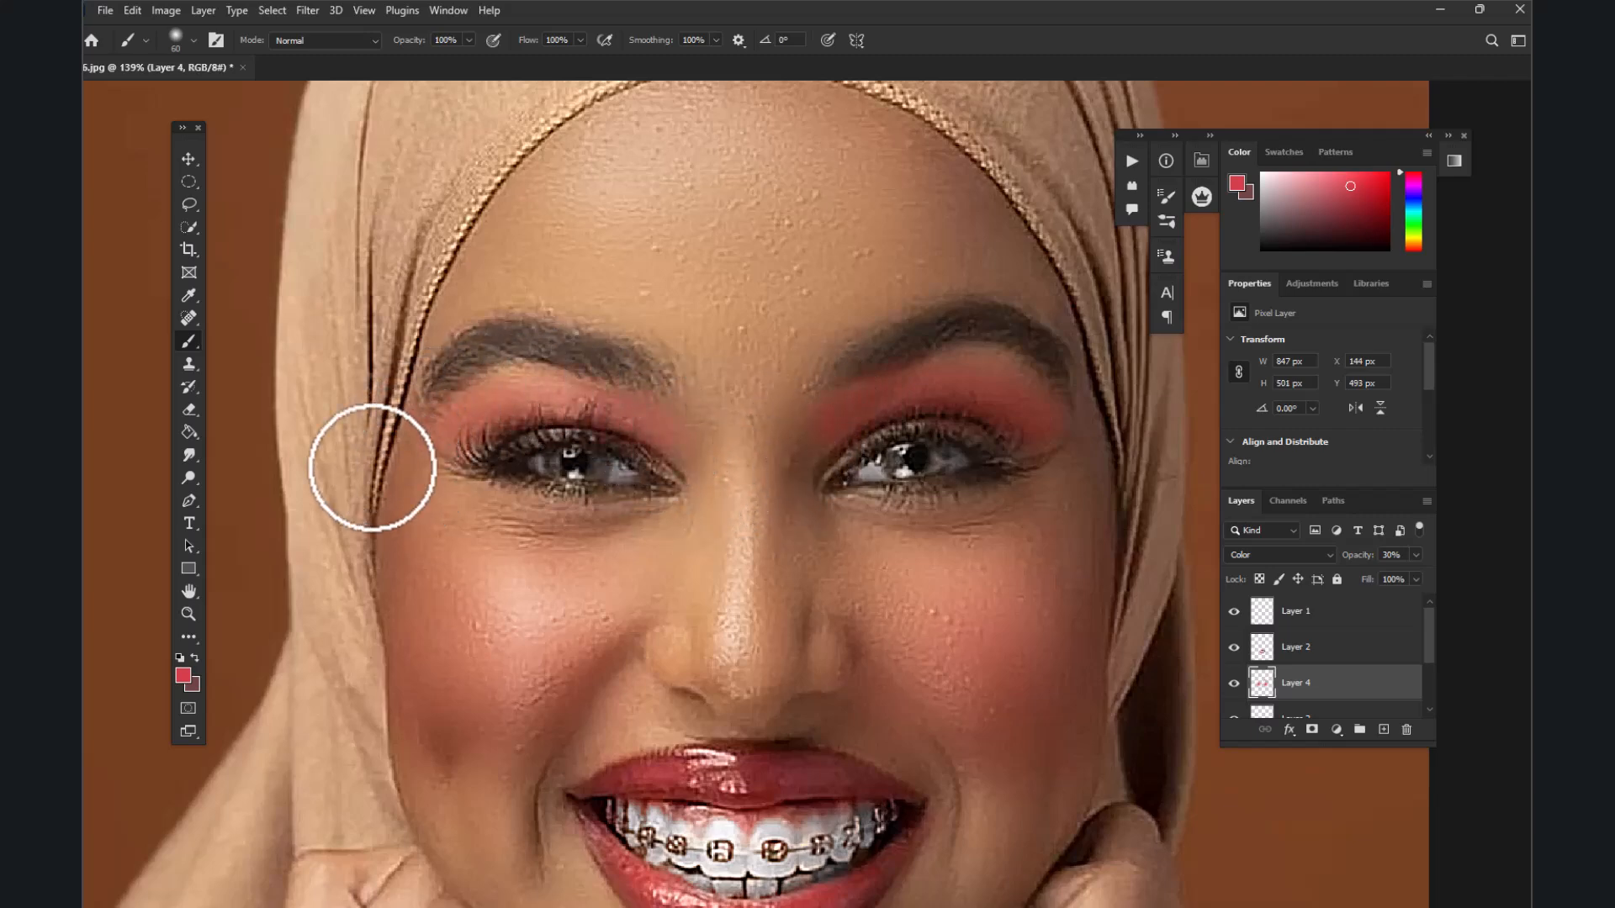
Erase the excess red around the eye corners and outer cheeks on Layer 4 with a soft 175 px eraser
left_click(183, 412)
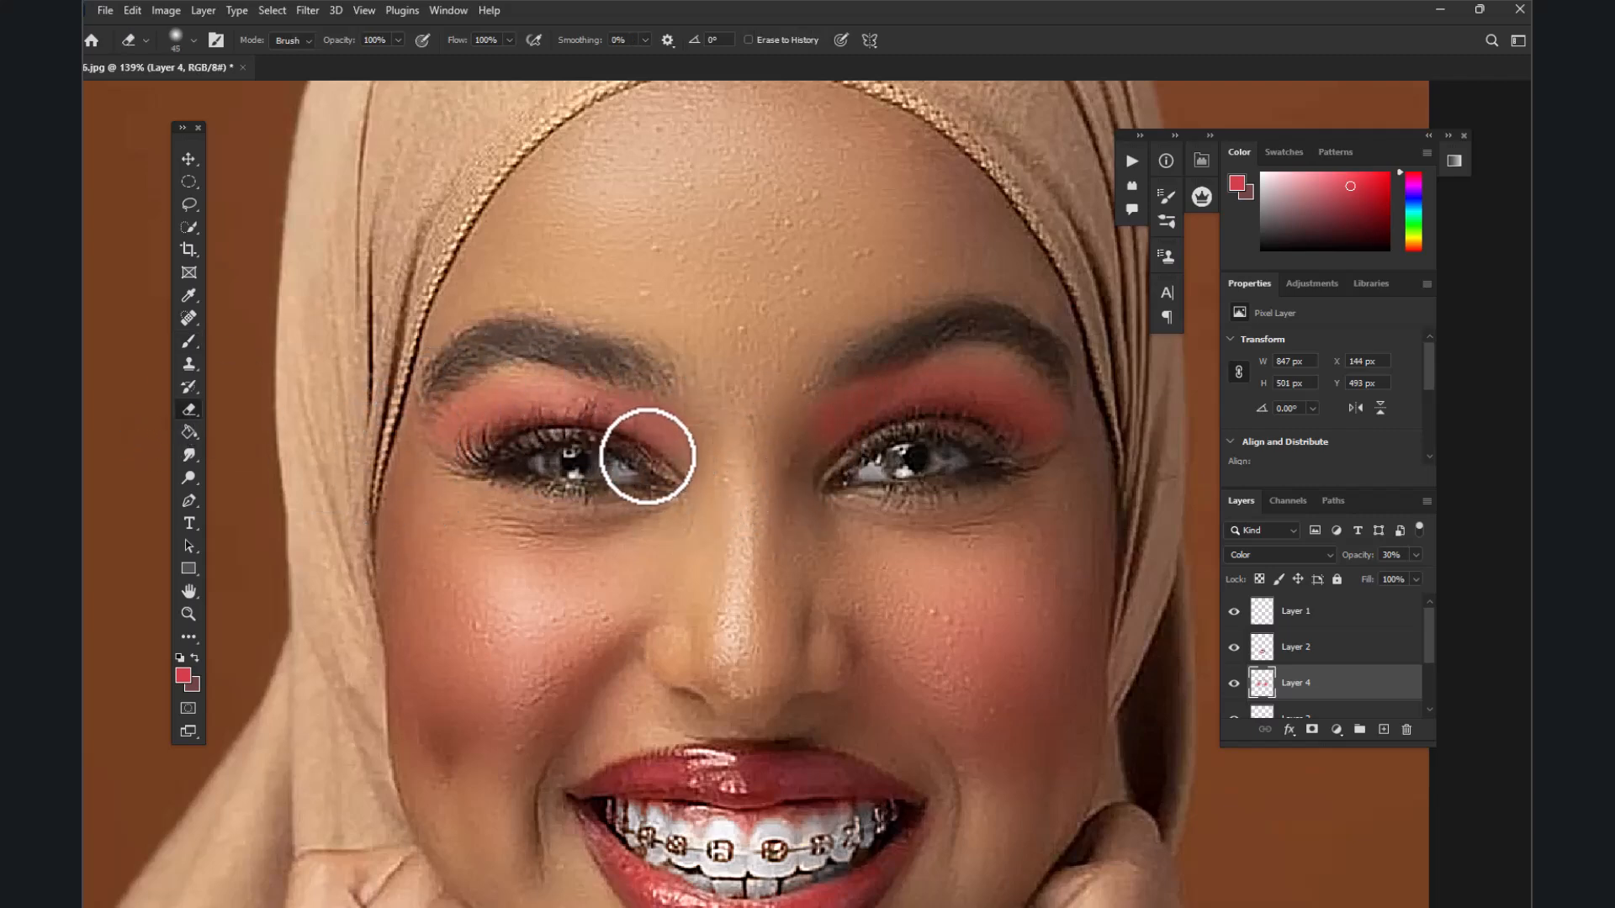
key("bracketright")
key("bracketright")
key("bracketright")
key("bracketright")
key("bracketright")
key("bracketright")
key("bracketright")
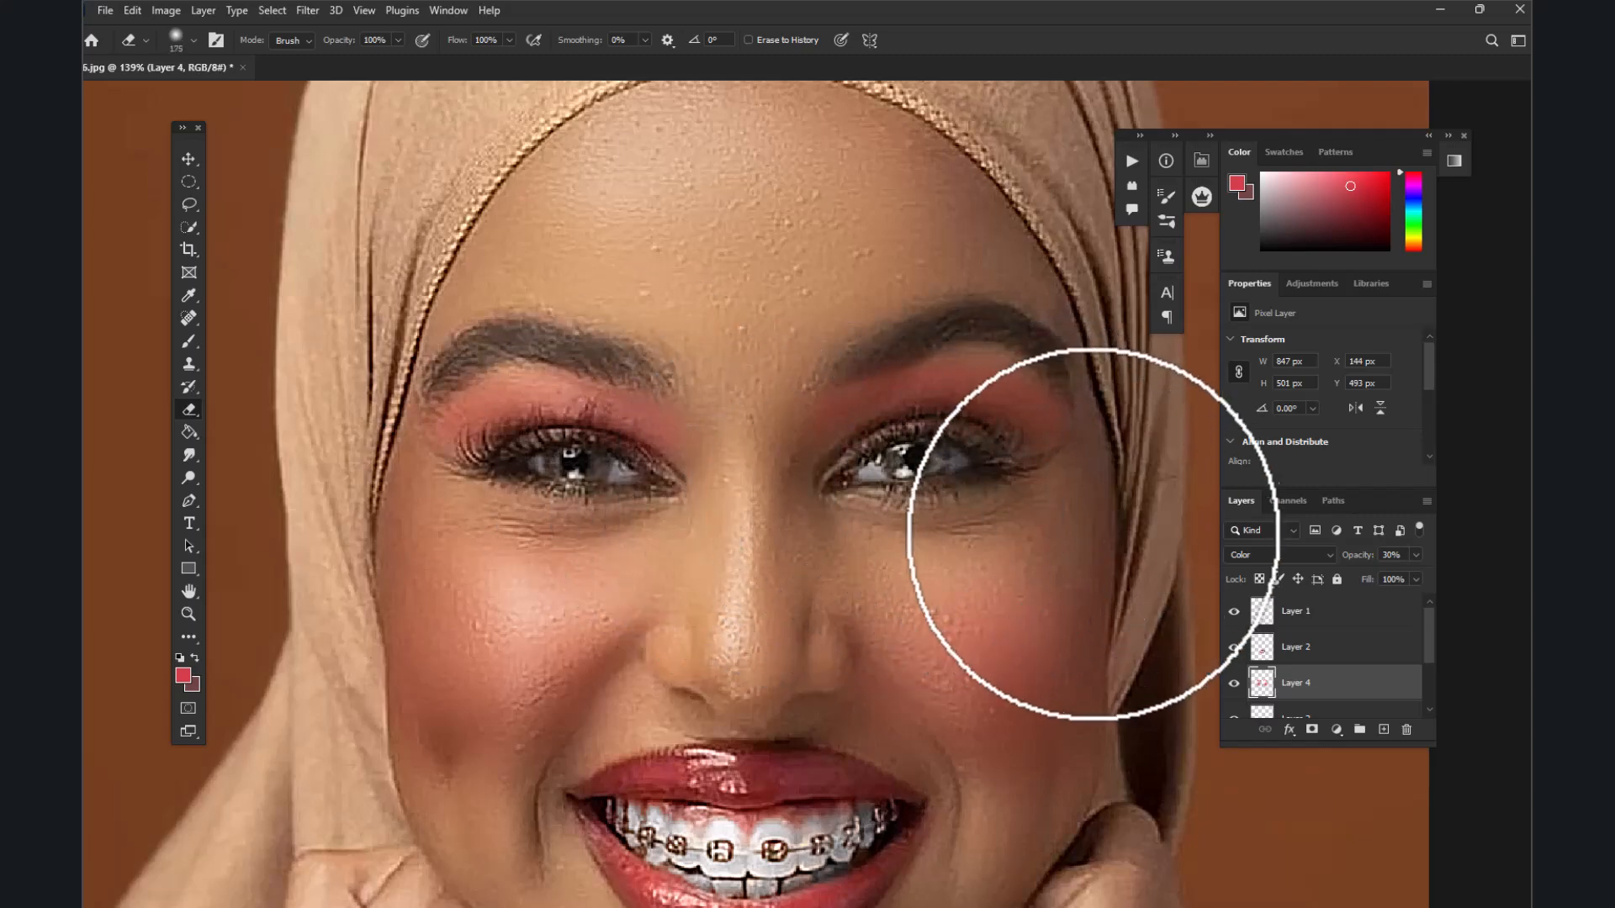
scroll(604, 508, "down", 3)
scroll(702, 393, "down", 4)
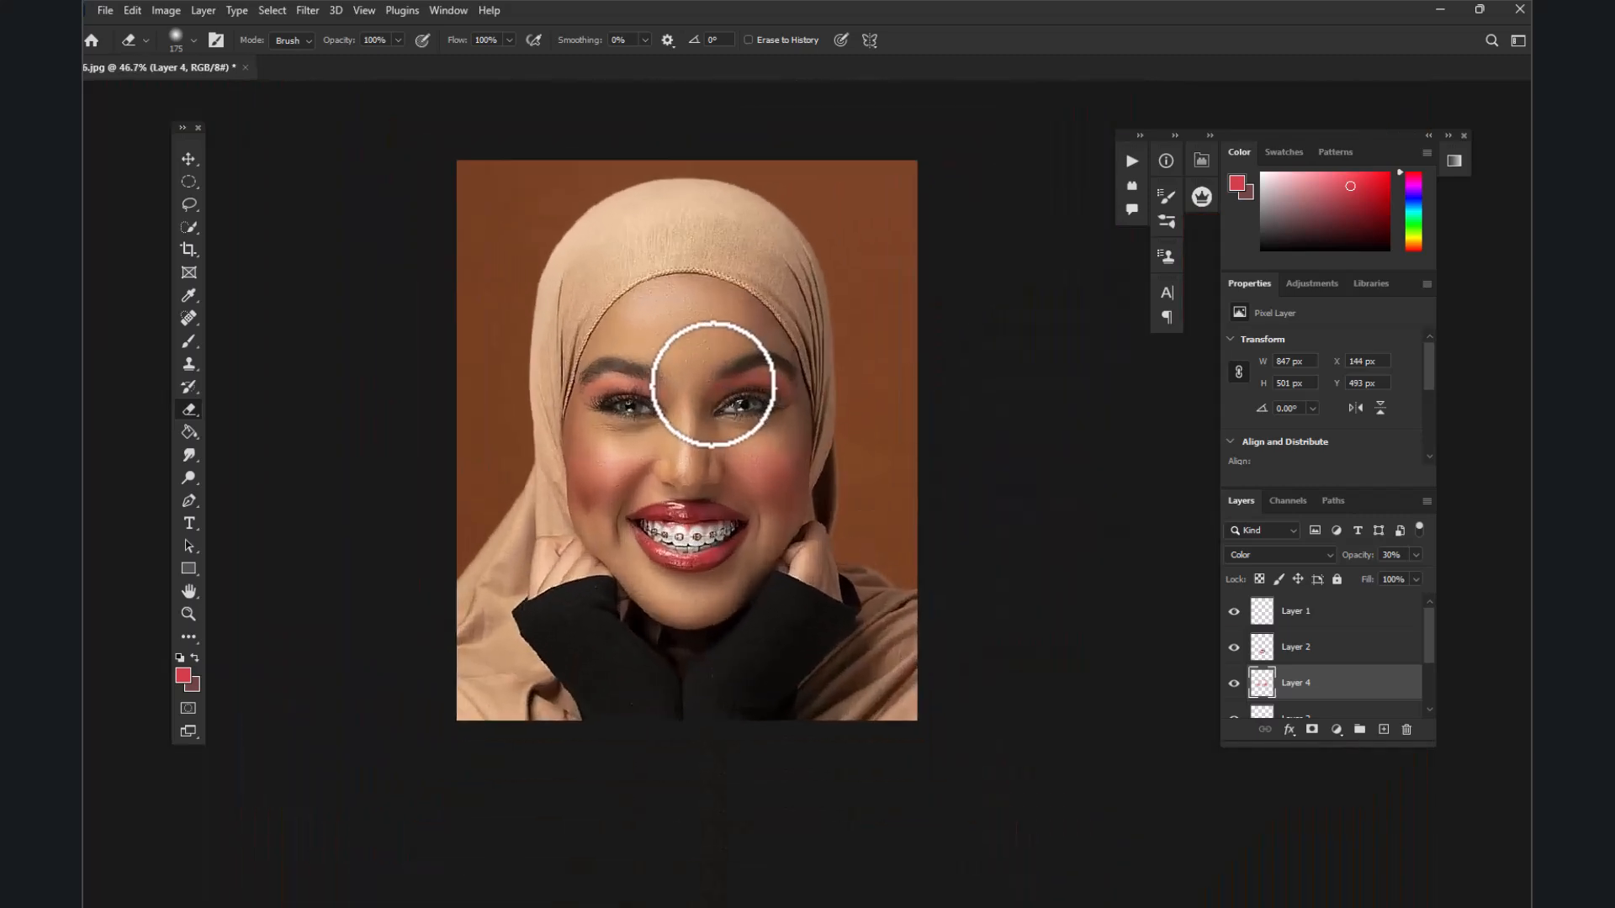
Duplicate all layers from Background copy 2 up to Layer 1 and merge the copies into one layer on top
scroll(713, 378, "up", 2)
scroll(710, 370, "down", 3)
scroll(1338, 673, "down", 1)
scroll(1338, 673, "down", 2)
left_click(1330, 677)
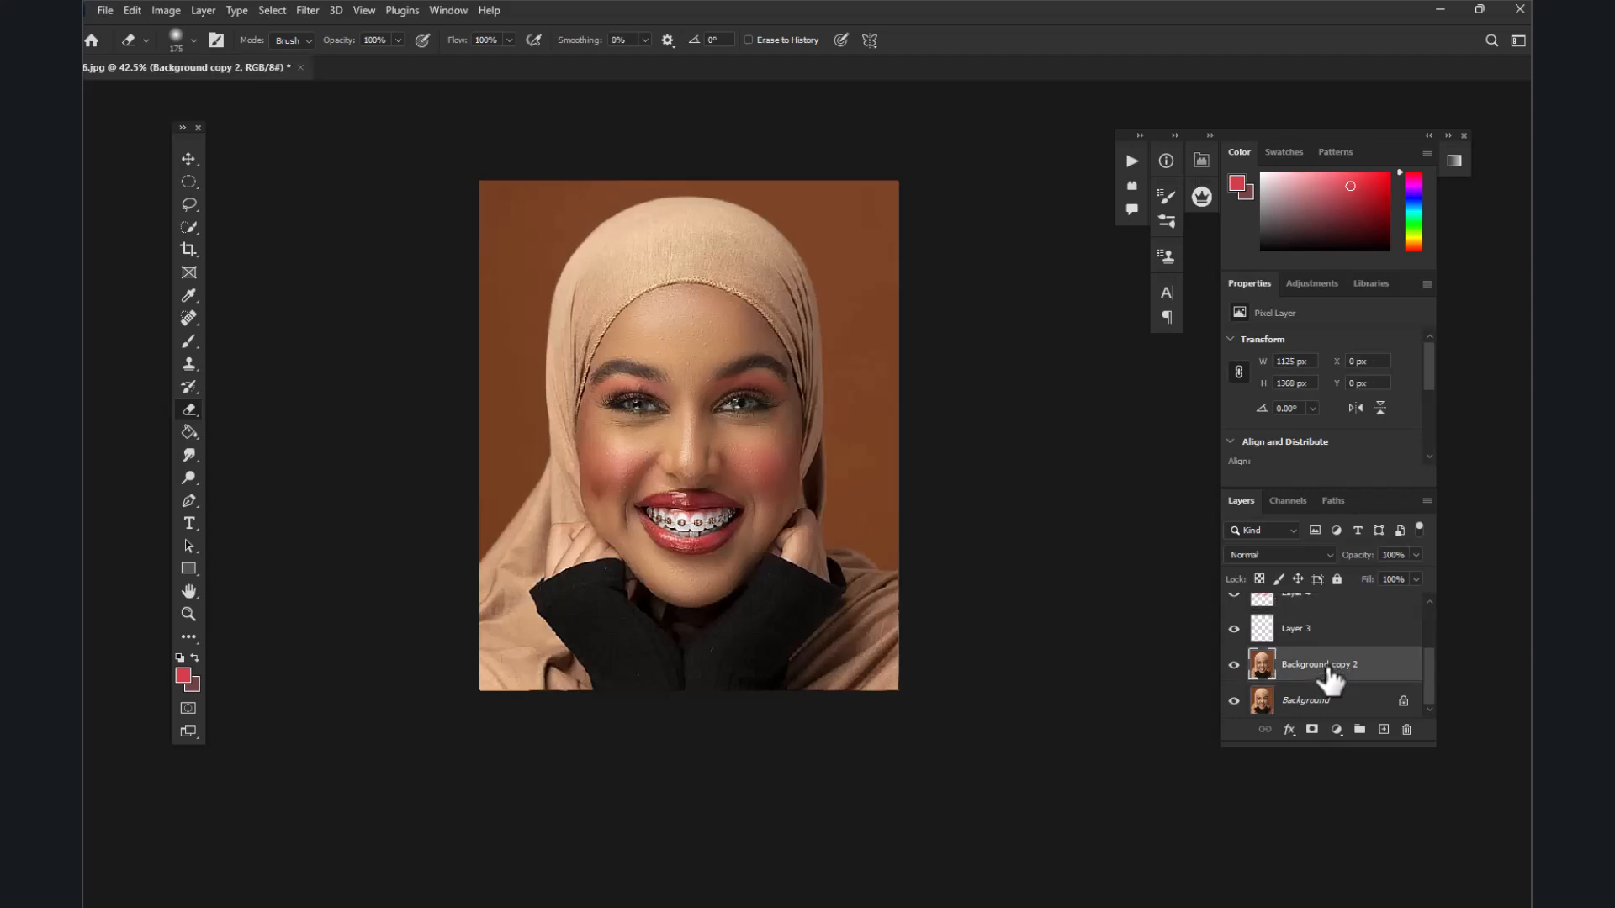
scroll(1329, 680, "up", 3)
left_click(1318, 623, "shift")
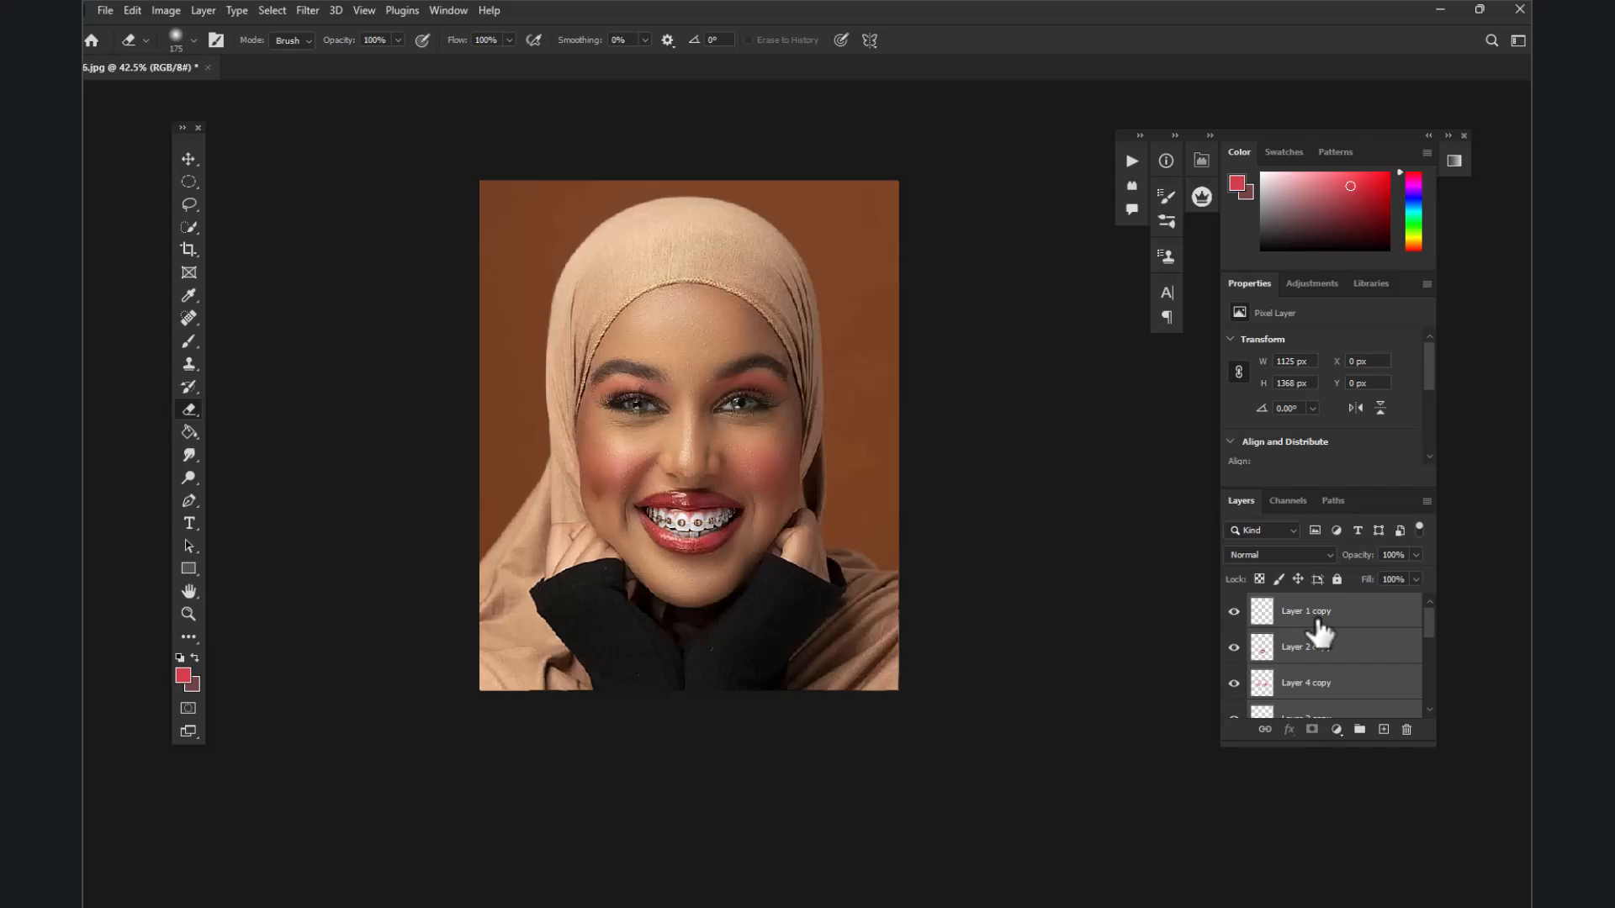
scroll(945, 569, "down", 4)
Remove the lint specks from the lower parts of both black sleeves on the merged layer with the Patch tool
scroll(645, 555, "up", 15)
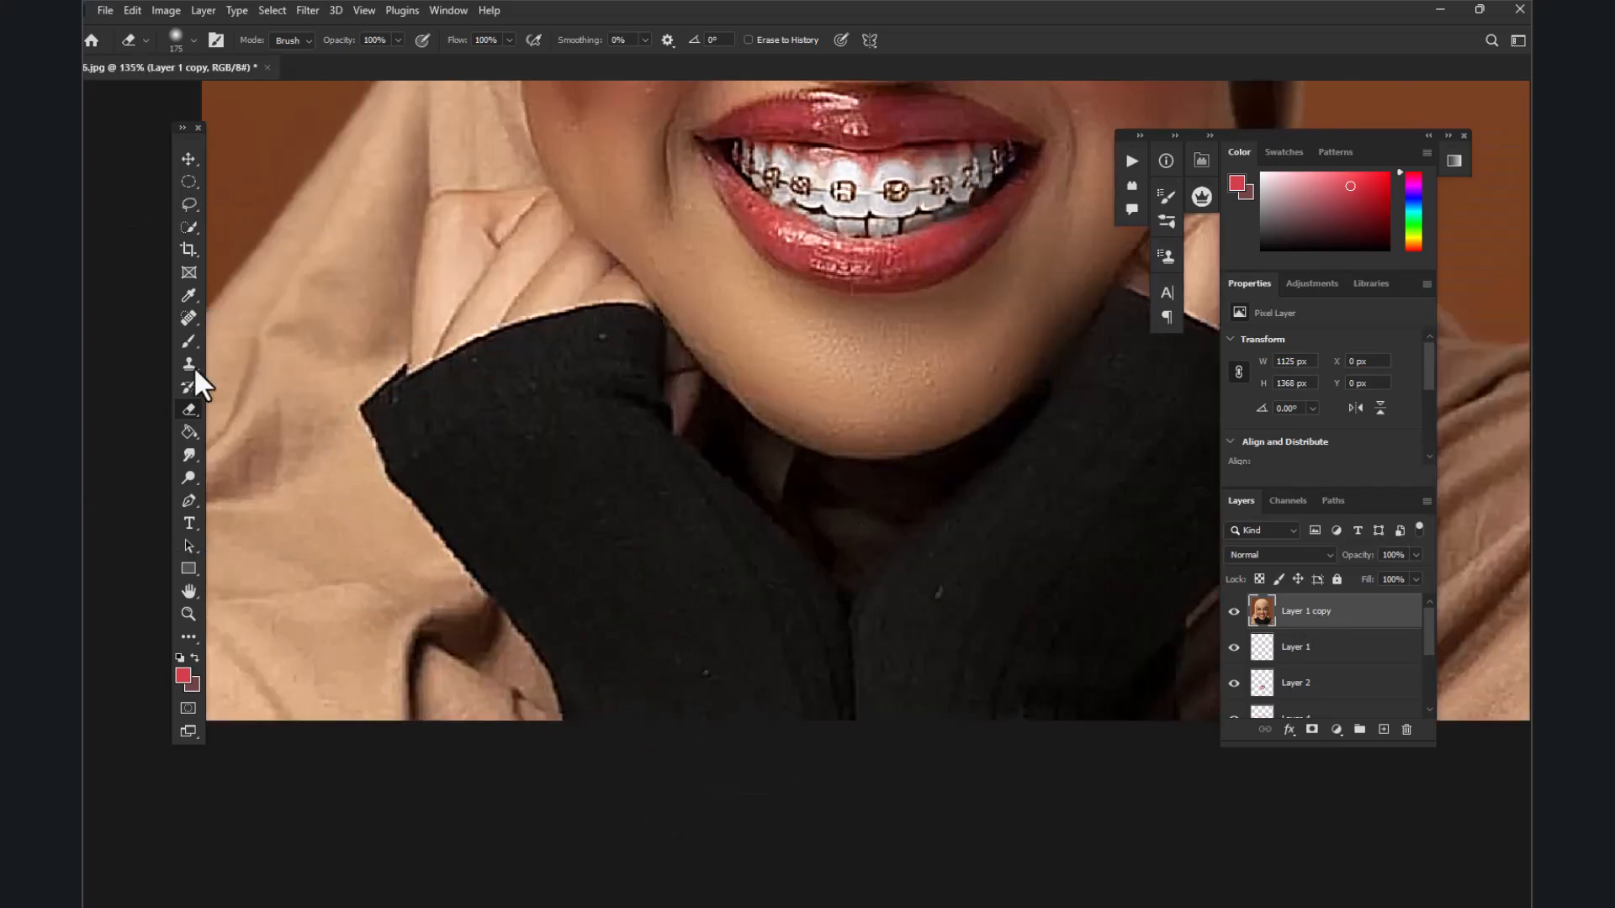
left_click(191, 318)
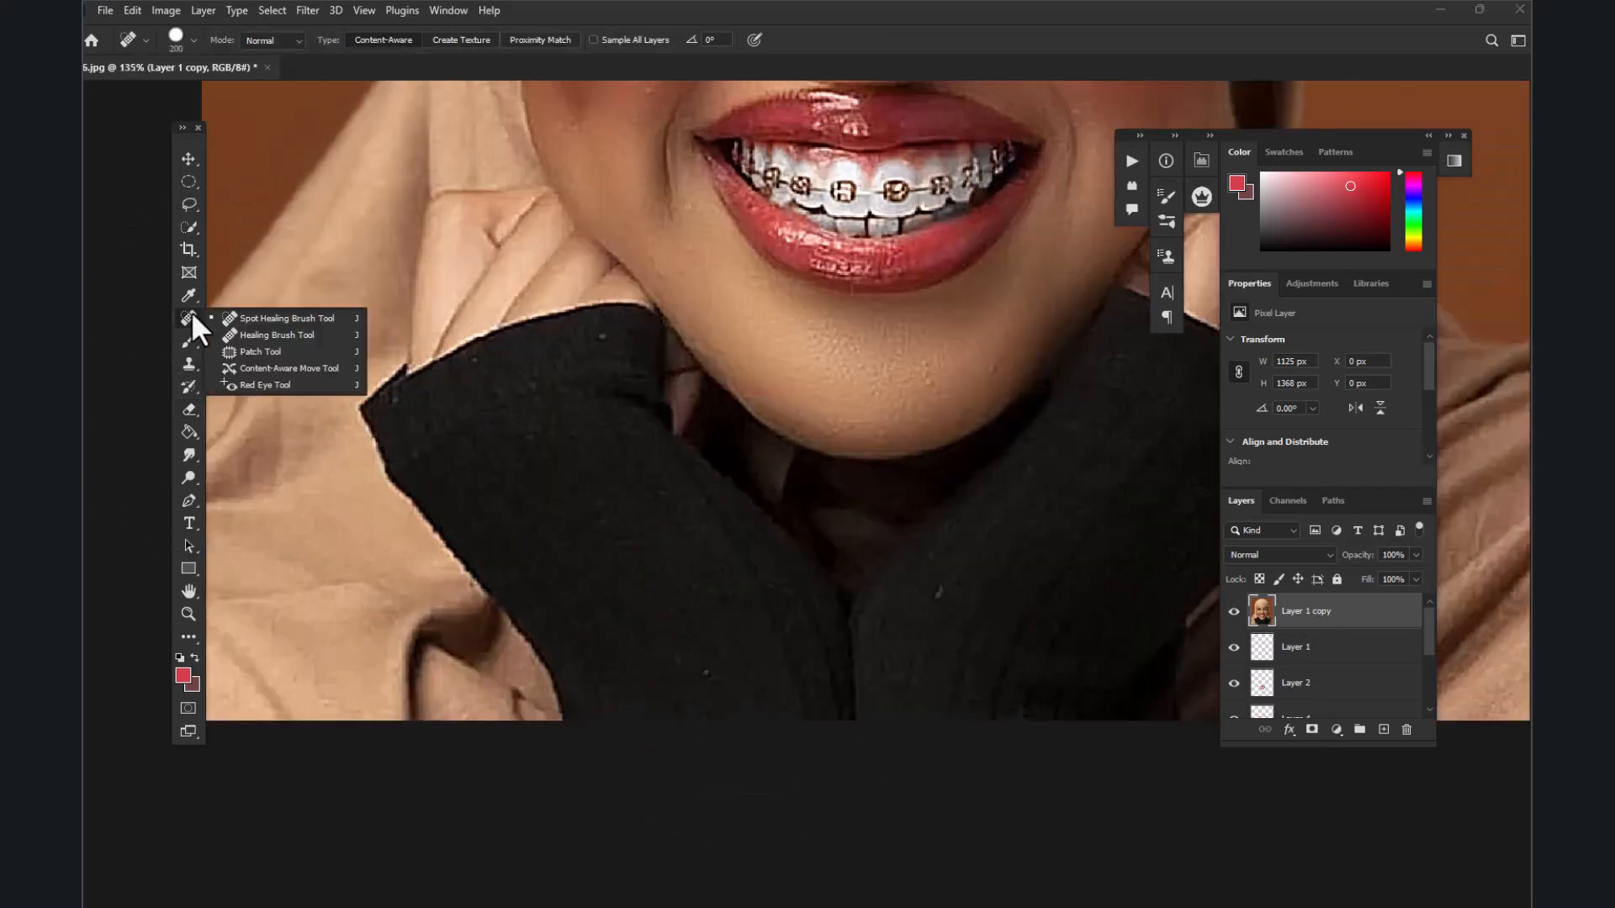
left_click(274, 351)
scroll(736, 683, "up", 5)
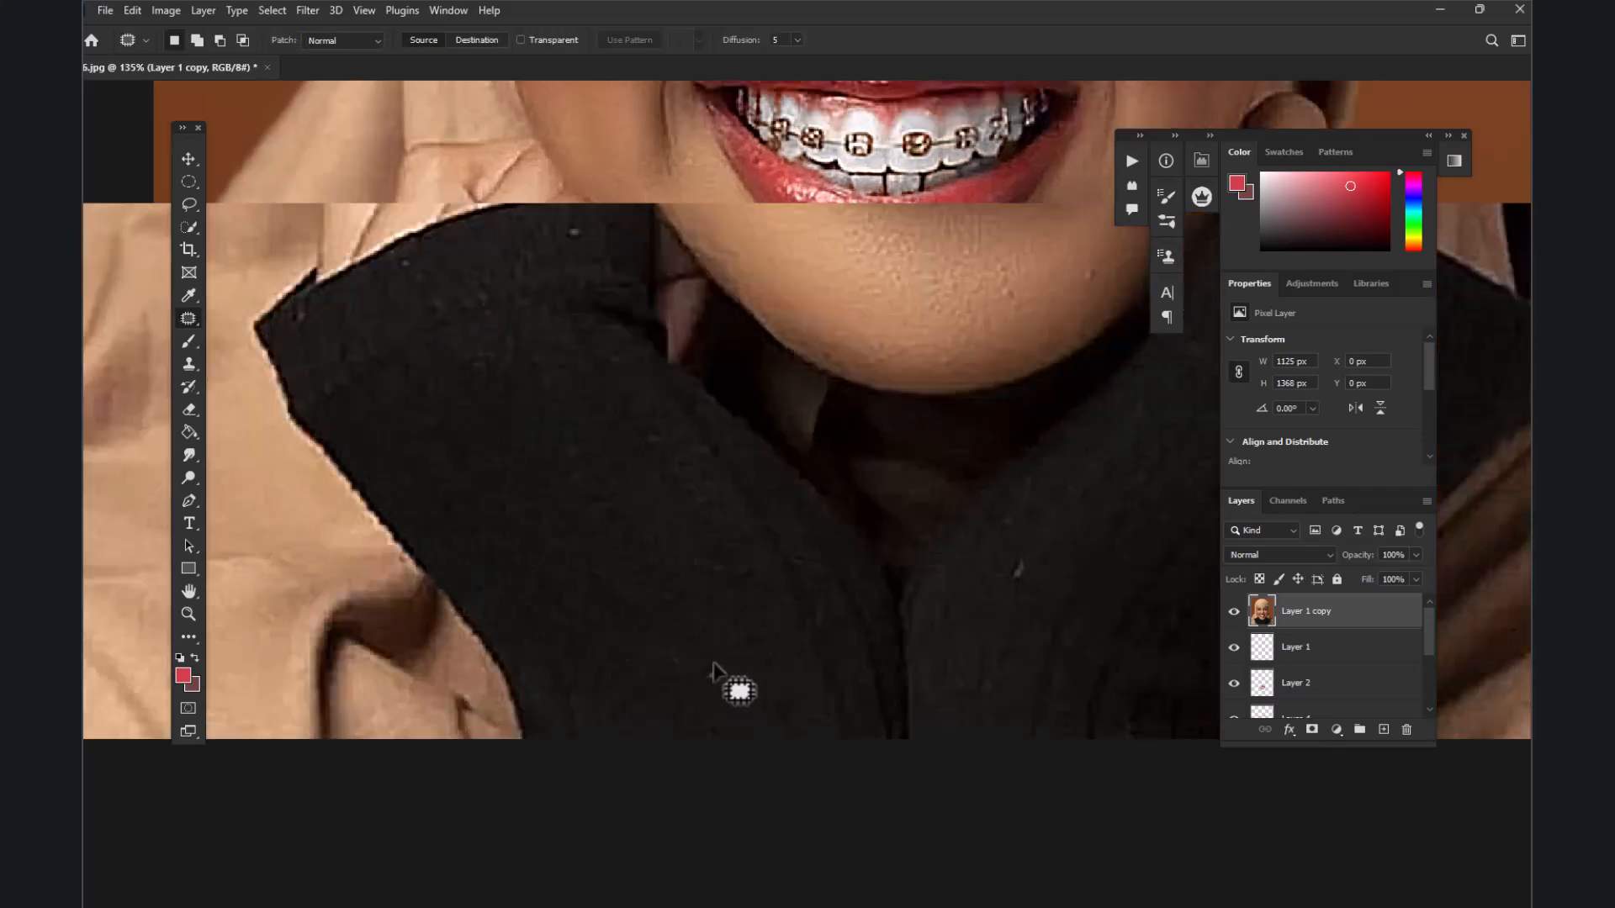
mouse_move(703, 702)
left_mouse_down()
mouse_move(722, 673)
mouse_move(664, 608)
left_mouse_up()
key("ctrl+d")
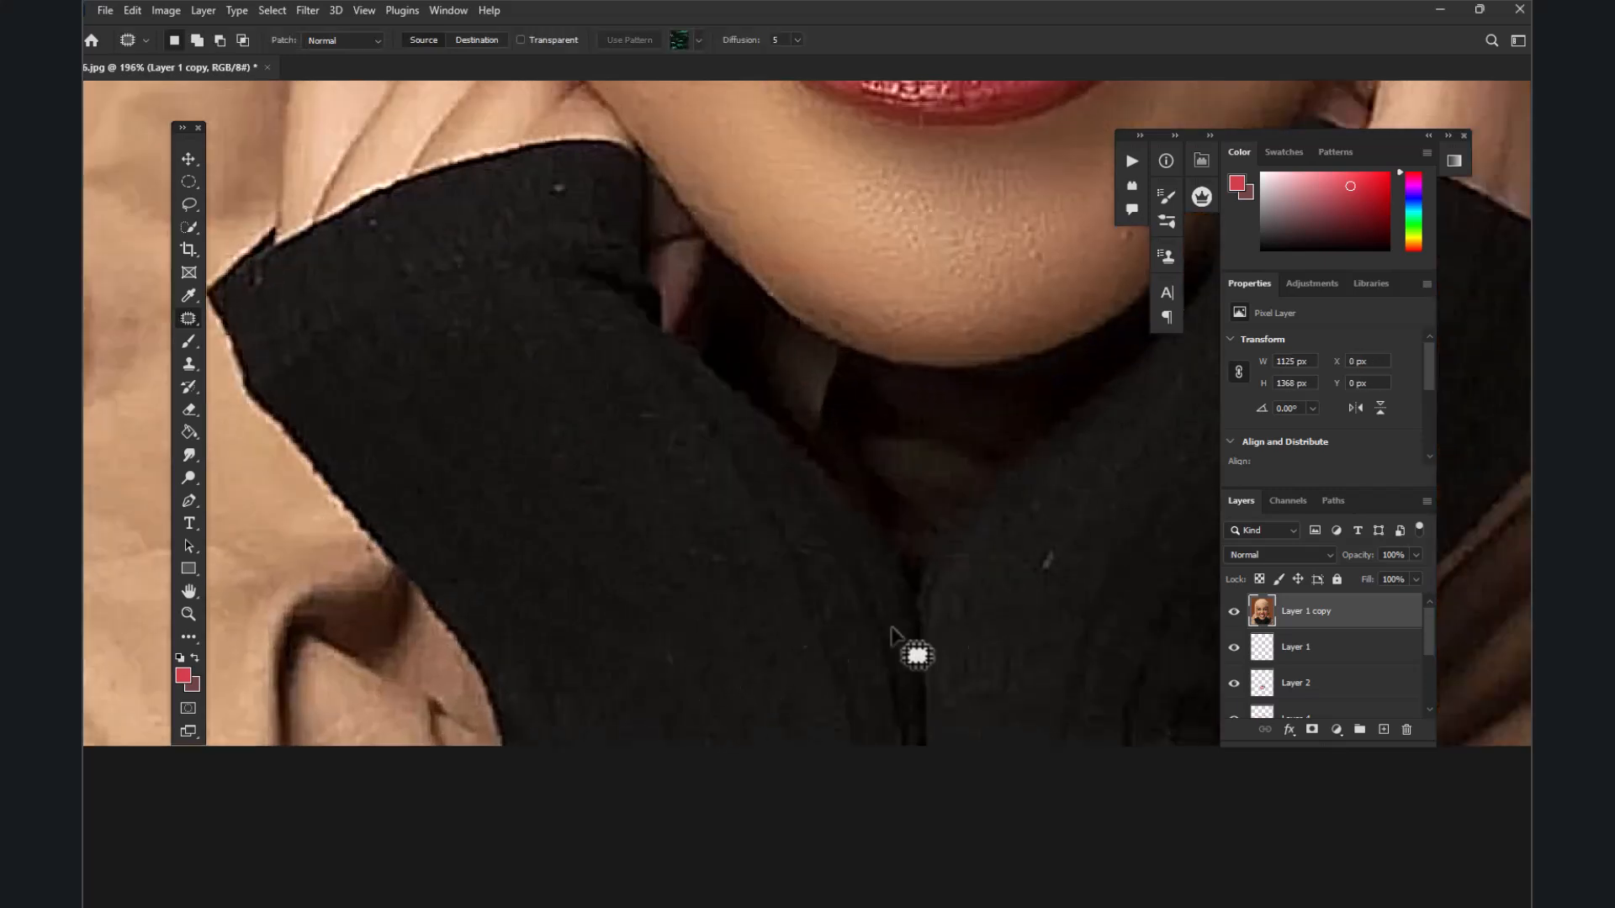
left_click_drag(1058, 555, 1099, 499)
left_click_drag(1091, 502, 1090, 507)
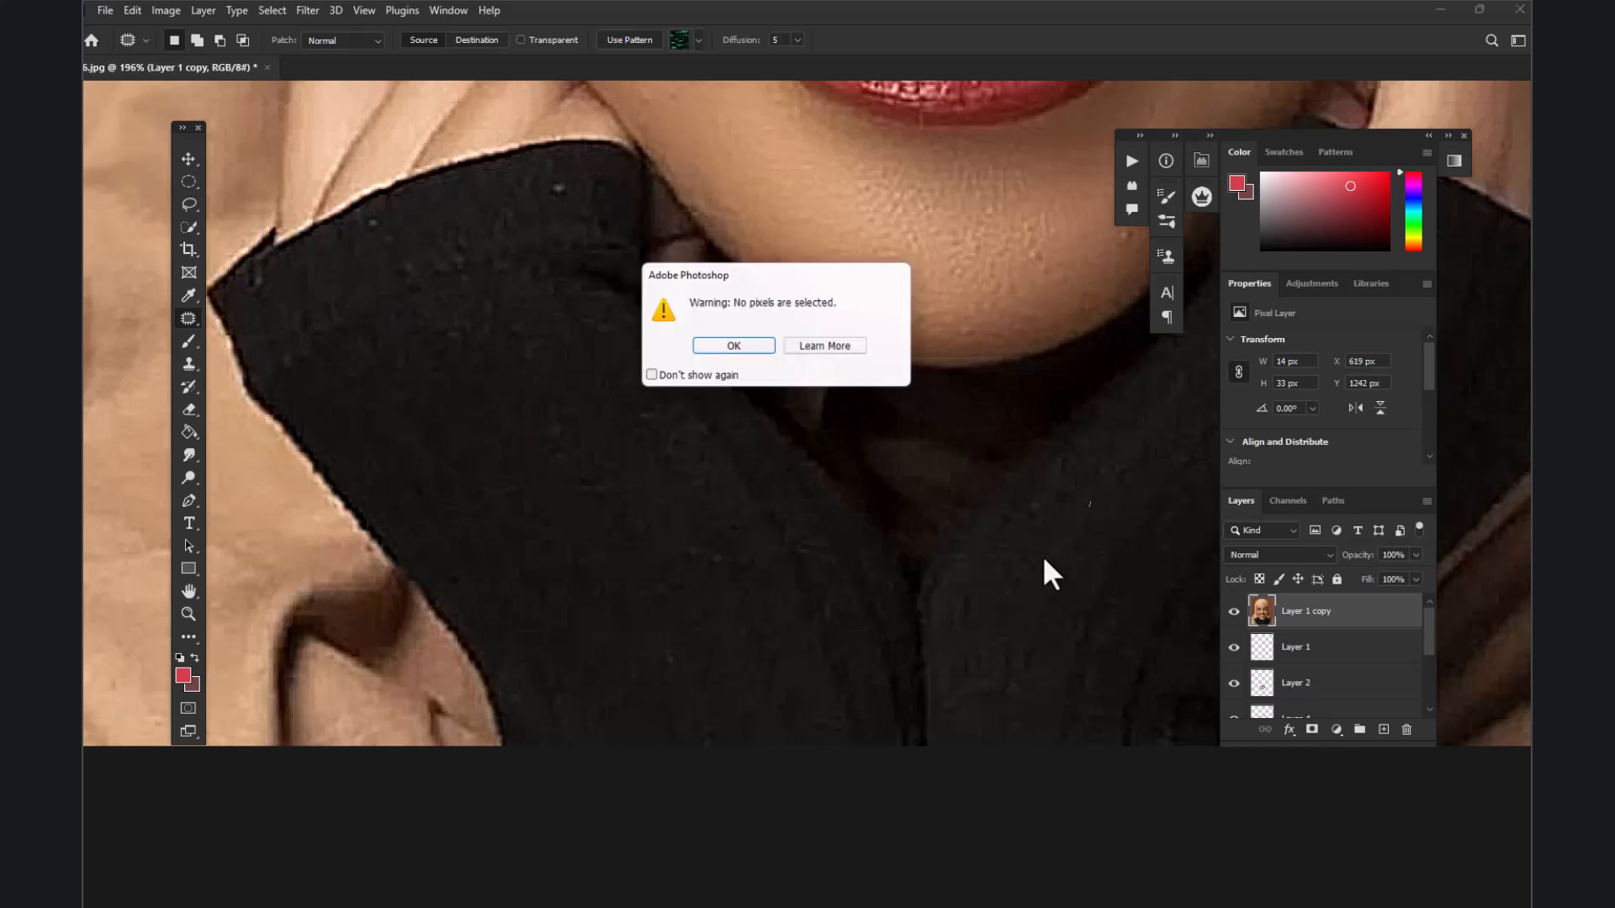
left_click(734, 350)
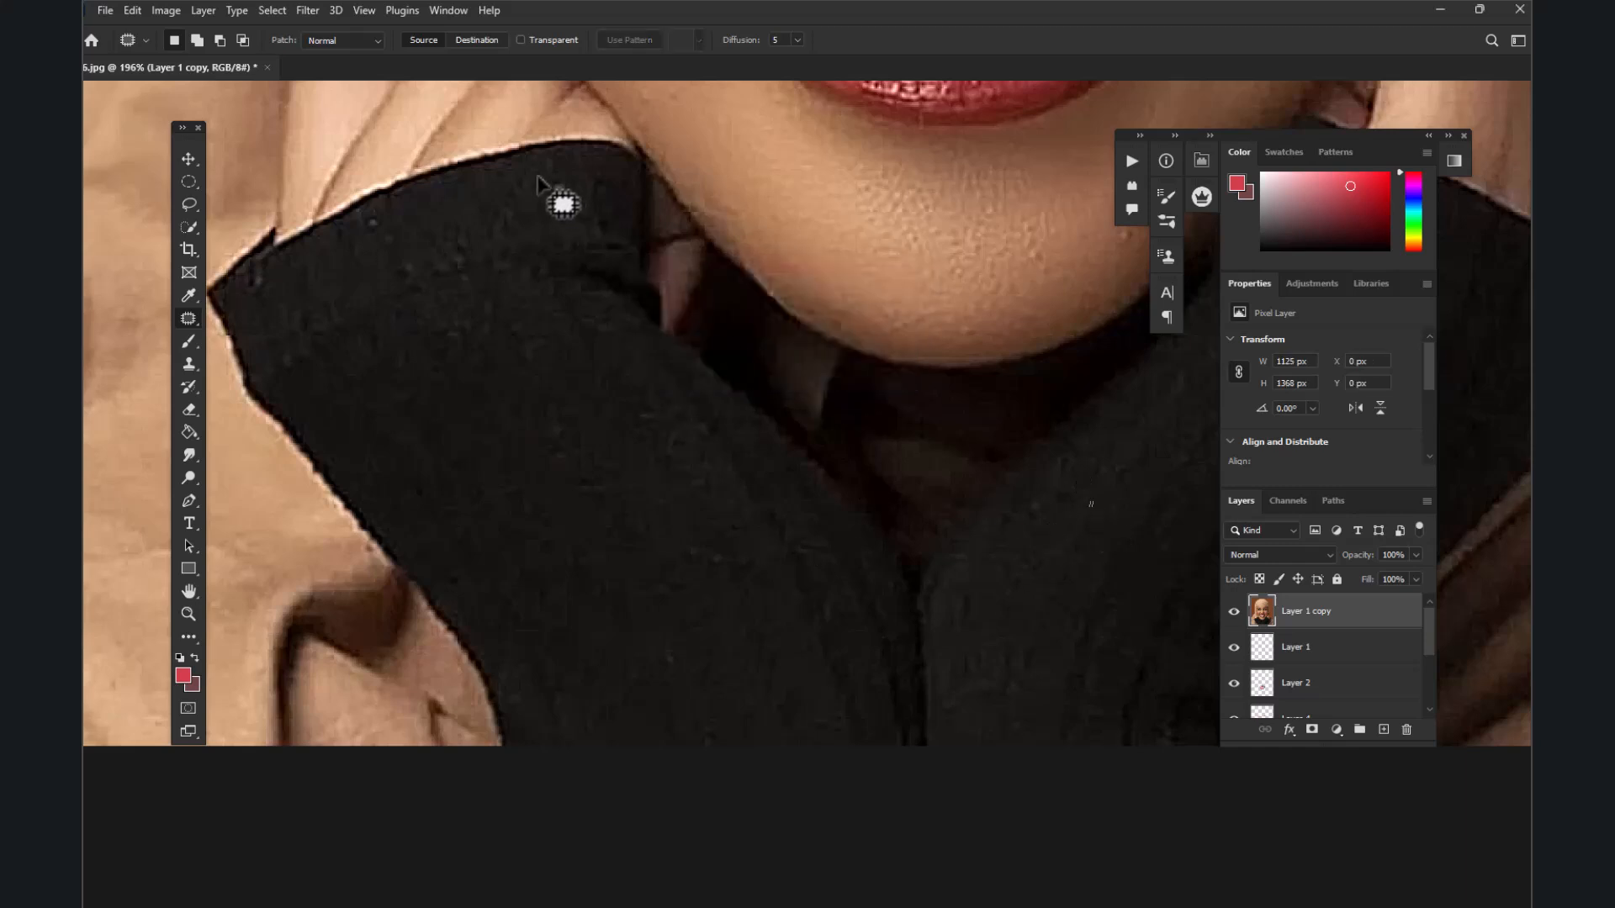
Patch away the remaining lint specks on the cuff of the left black sleeve and deselect
scroll(559, 189, "up", 2)
left_click_drag(586, 205, 563, 180)
mouse_move(567, 194)
left_mouse_down()
mouse_move(591, 172)
mouse_move(564, 192)
mouse_move(340, 226)
mouse_move(370, 225)
left_mouse_up()
key("ctrl+d")
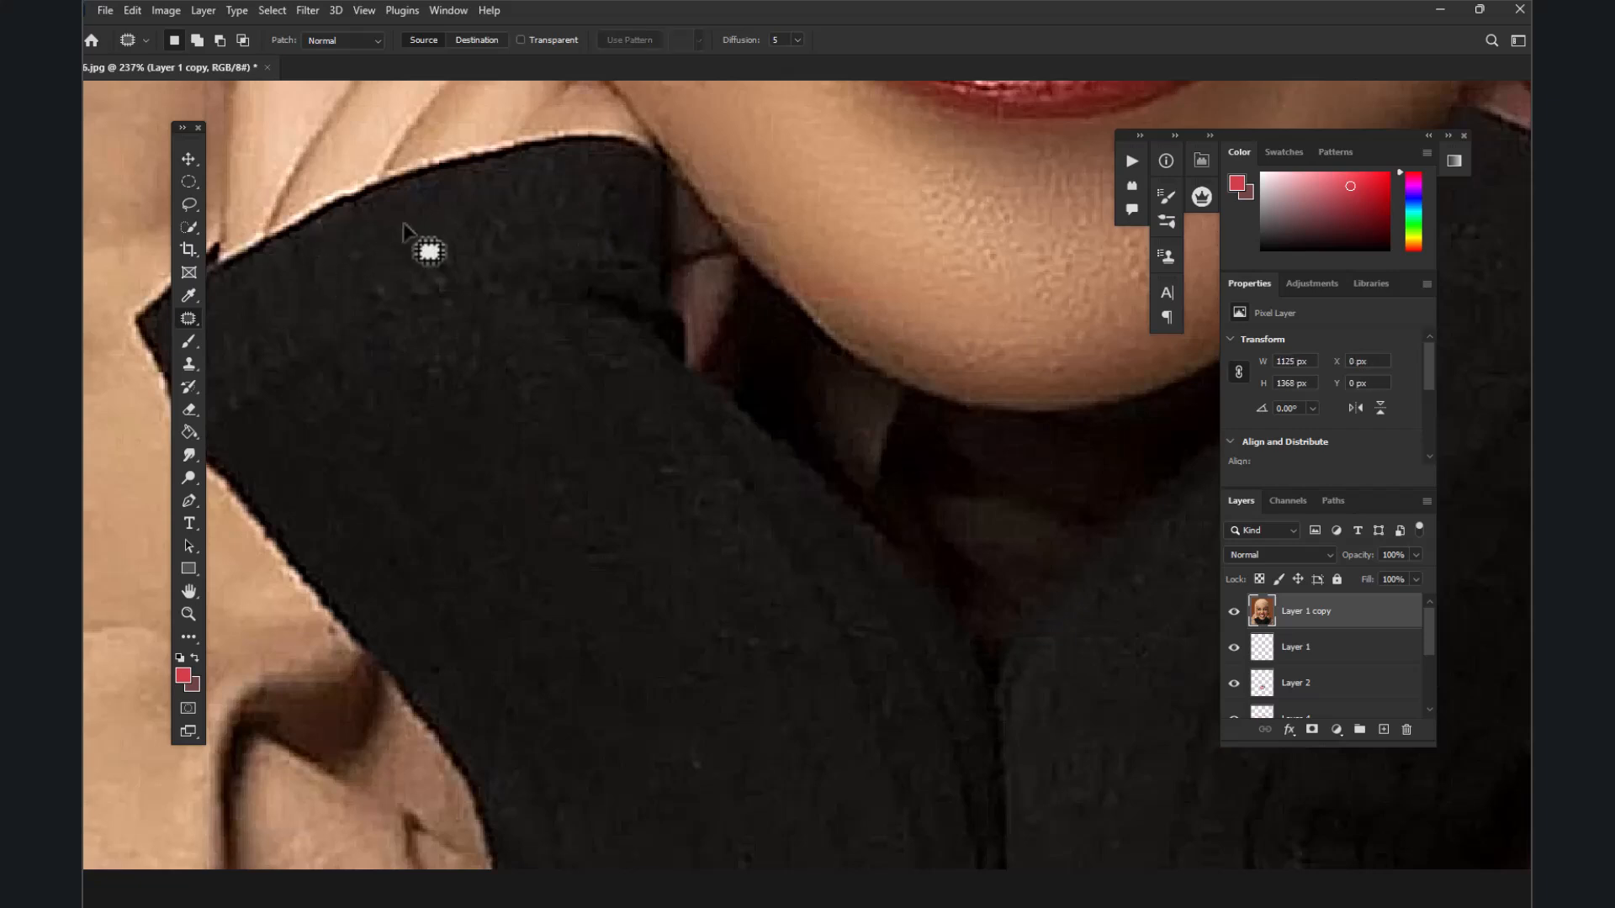
Toggle the merged layer's visibility to compare the retouching, and duplicate that layer
scroll(446, 278, "down", 8)
scroll(795, 339, "up", 3)
scroll(766, 463, "down", 5)
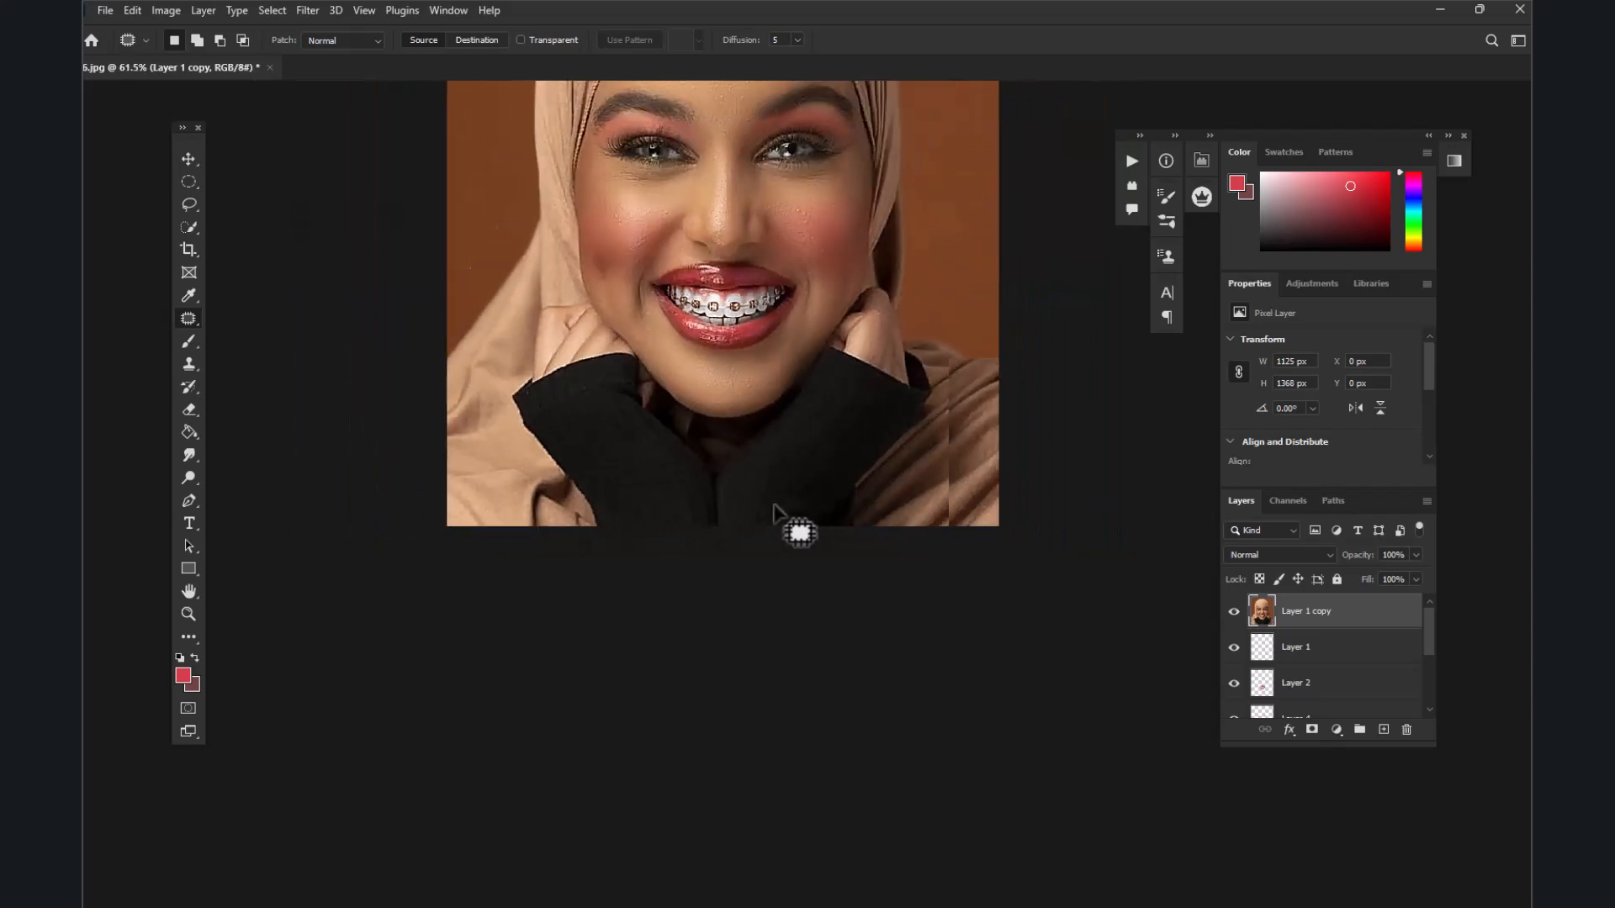
scroll(732, 317, "up", 4)
scroll(781, 268, "up", 2)
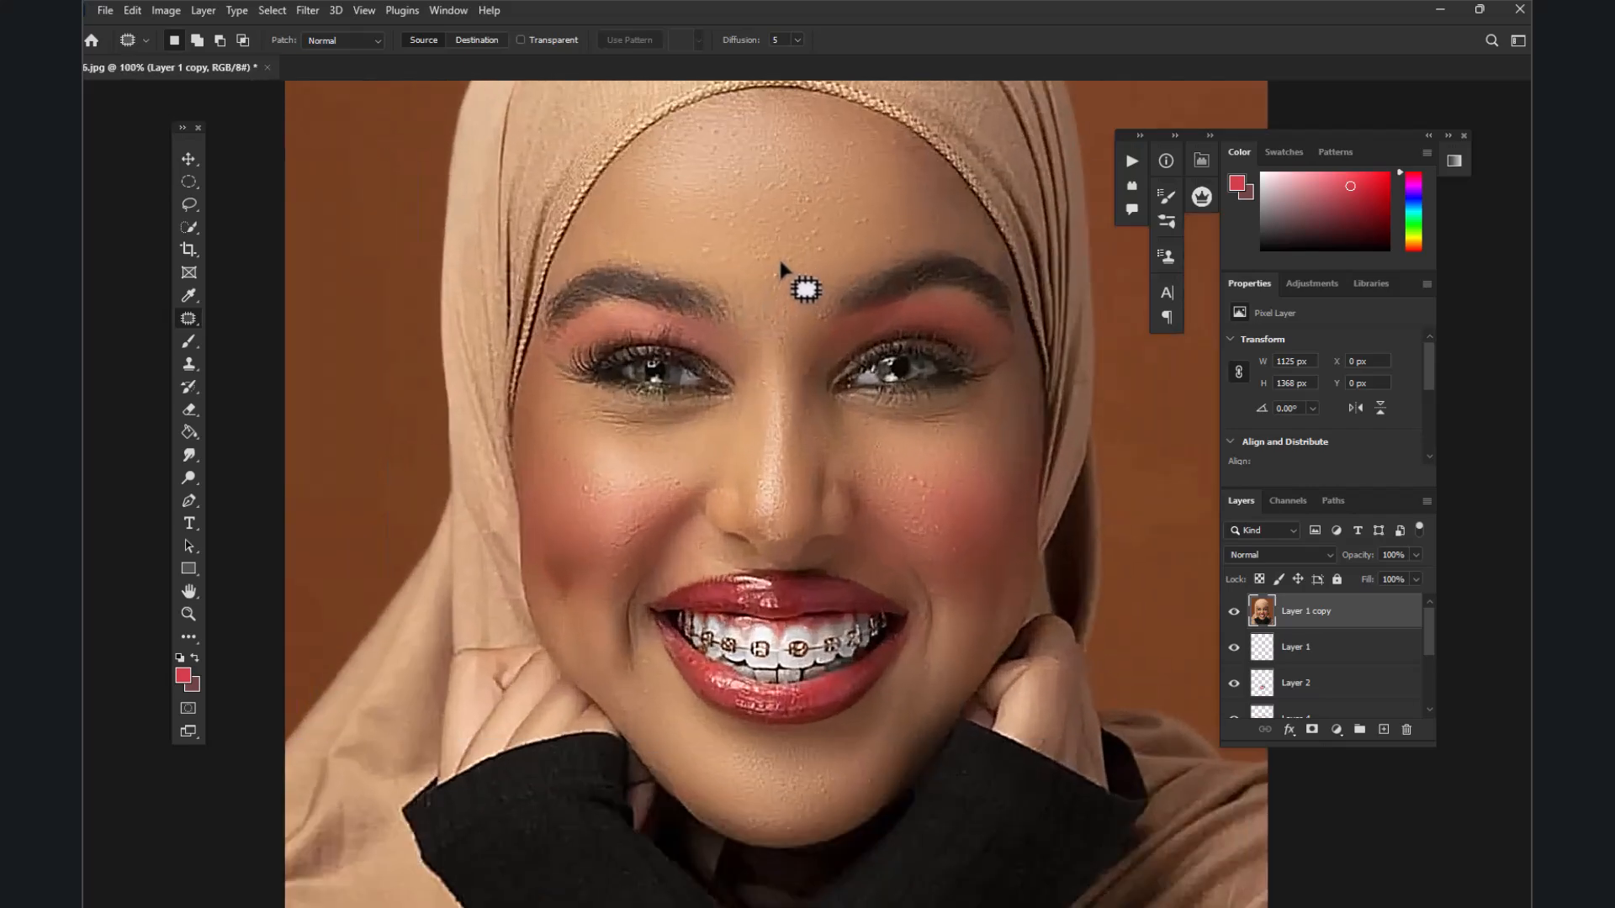
scroll(791, 311, "down", 3)
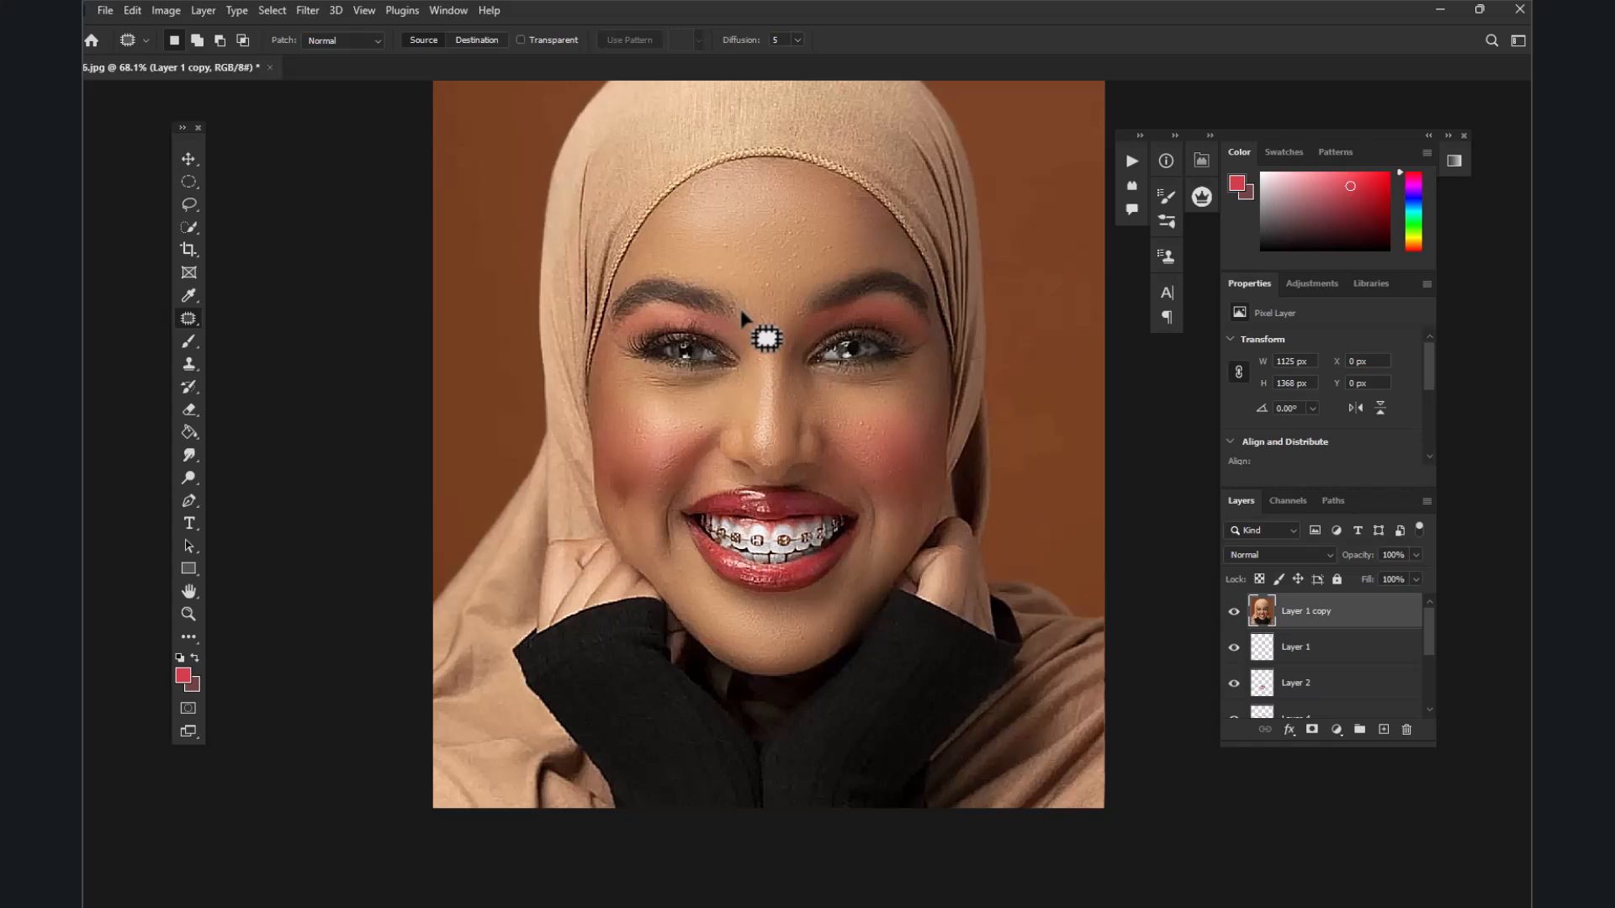
left_click(1235, 613)
key("ctrl+j")
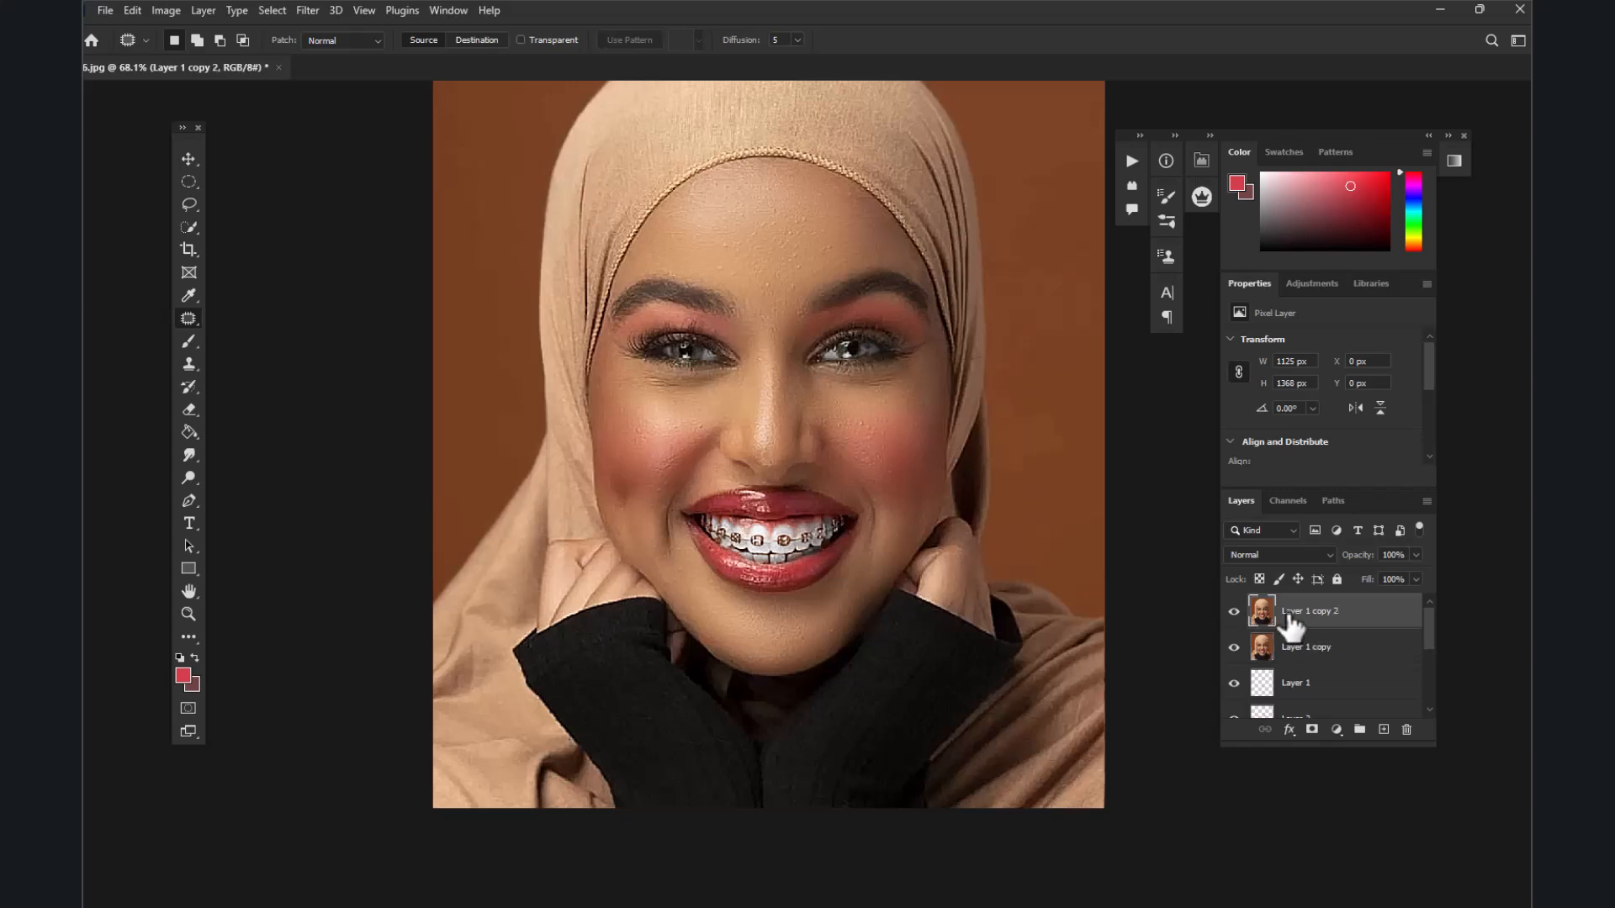
Brighten the forehead, nose and both cheeks on the duplicated layer with the Dodge tool at 300 px, Midtones range and 54% exposure
scroll(508, 400, "up", 1)
scroll(768, 497, "up", 3)
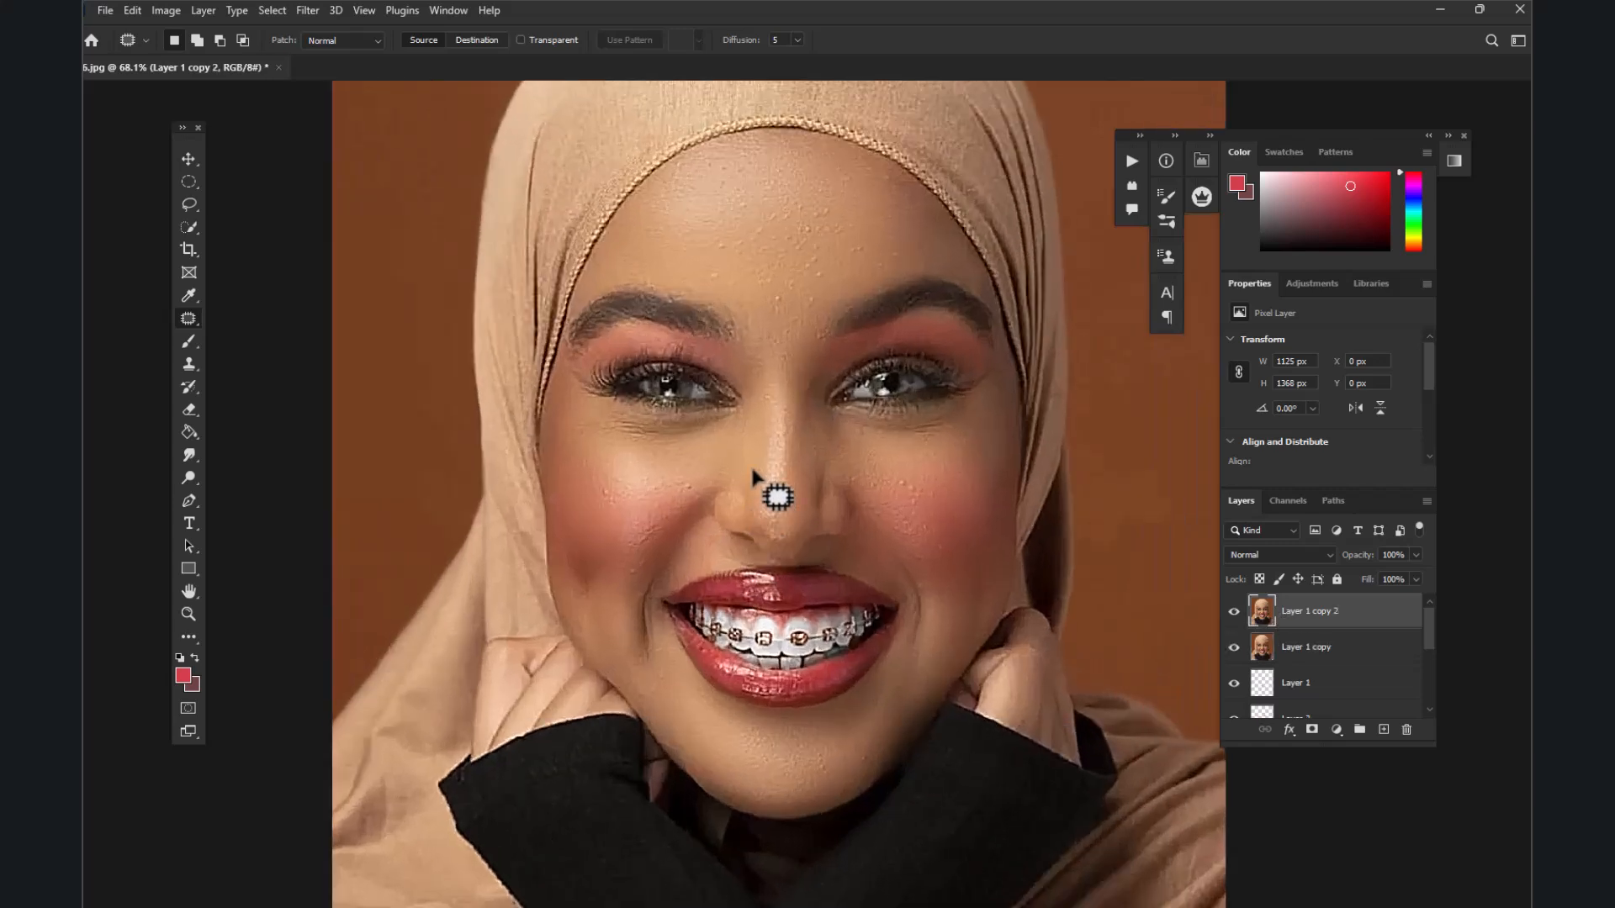
left_click(188, 479)
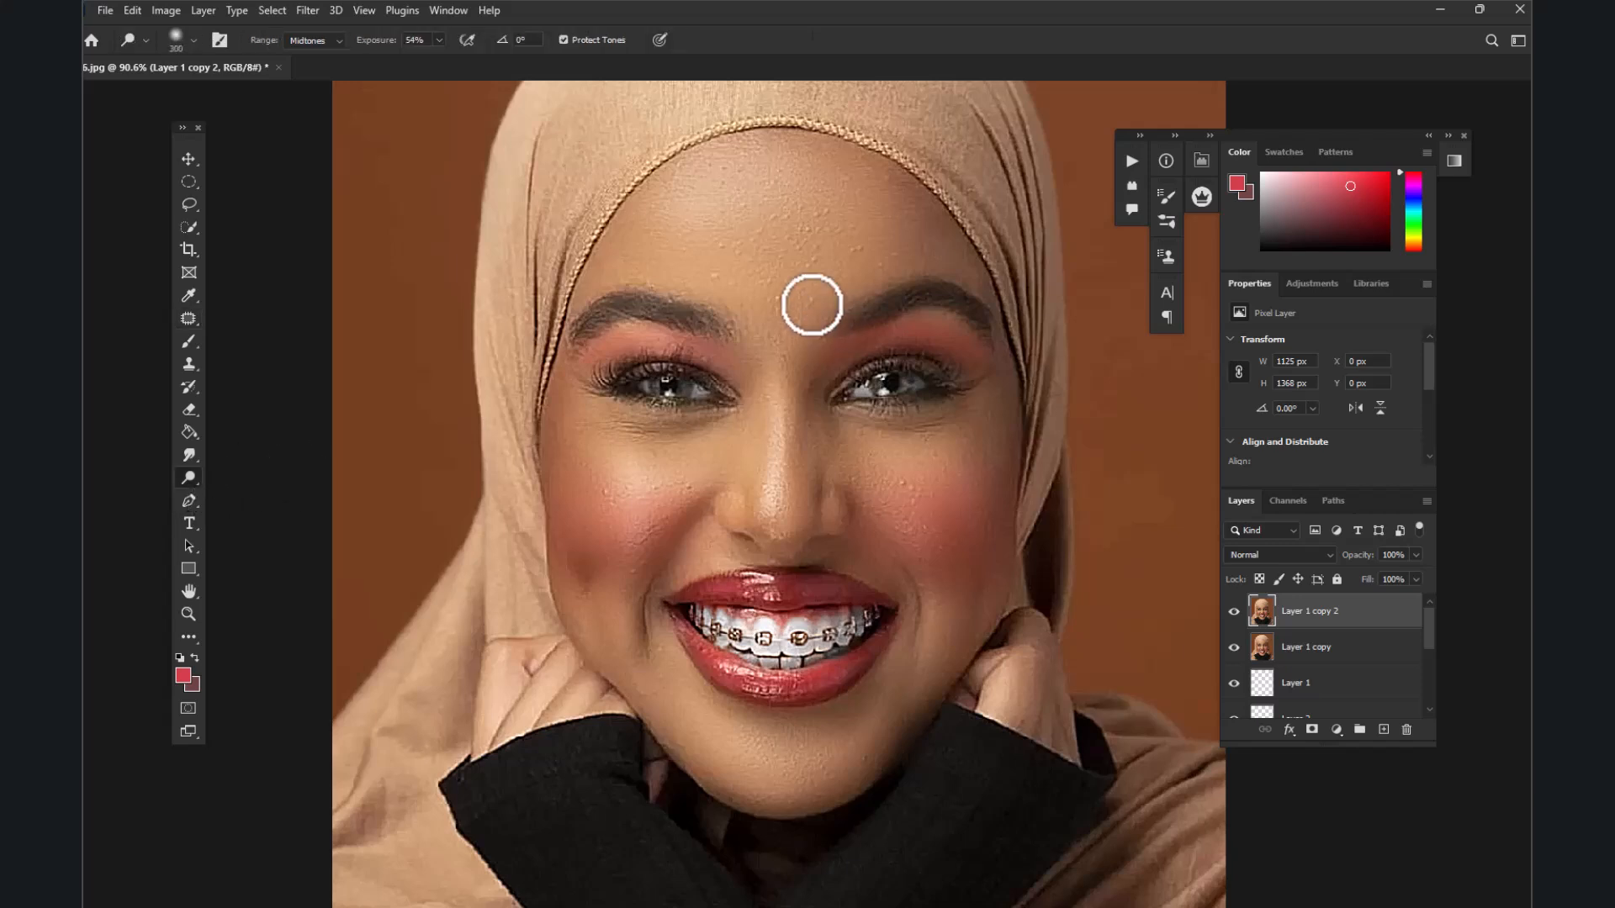
left_click(730, 208)
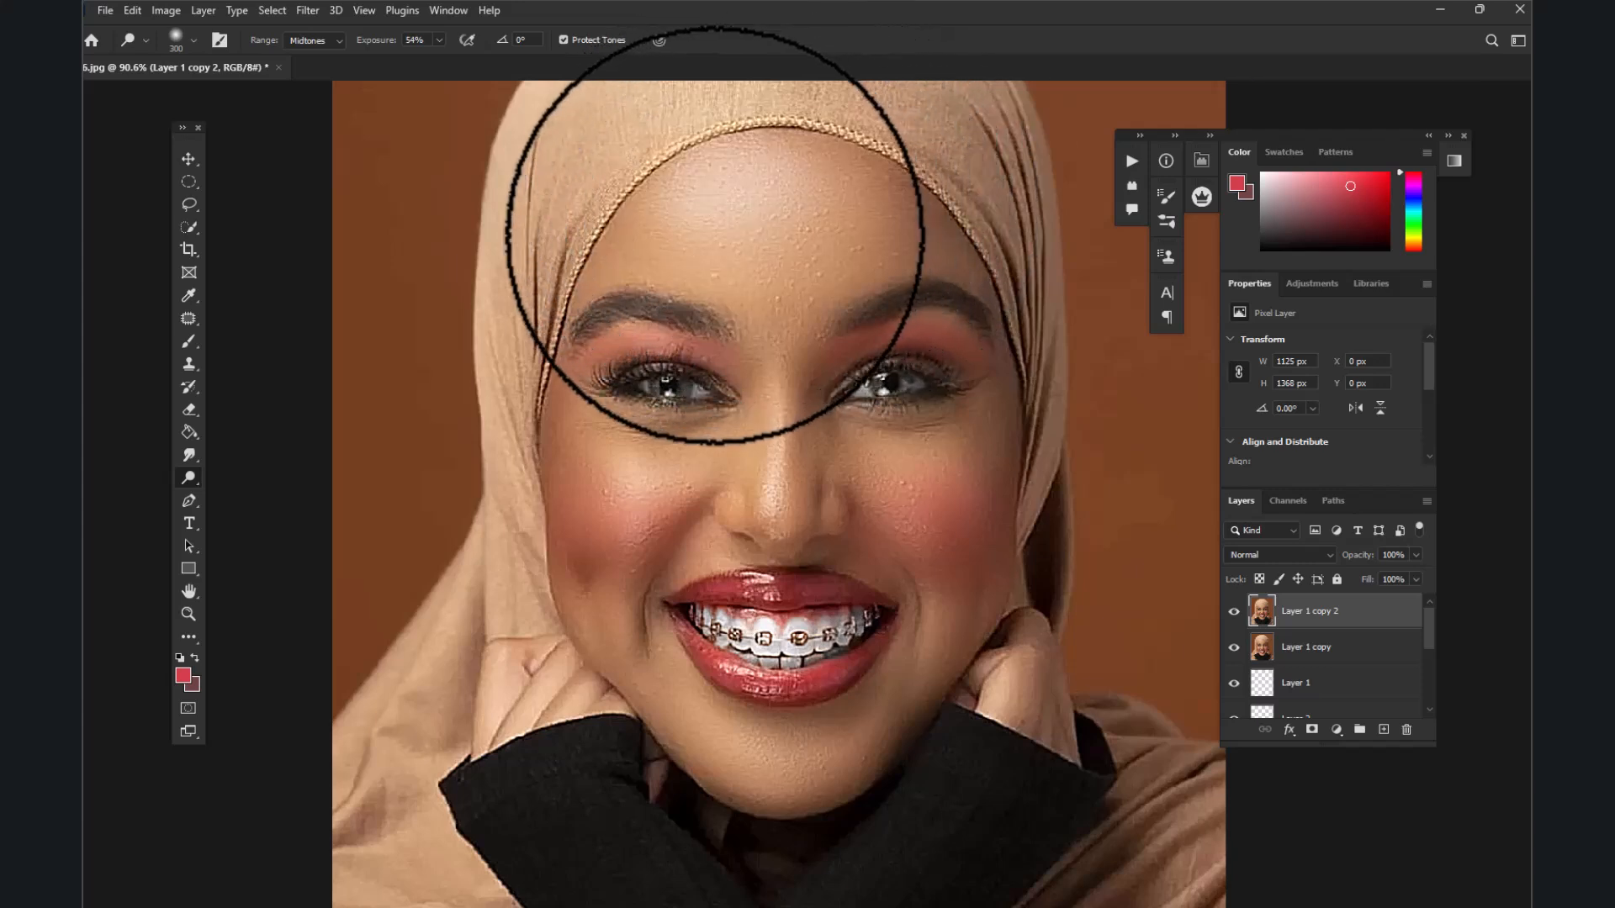
left_click(763, 468)
left_click(634, 491)
left_click(880, 476)
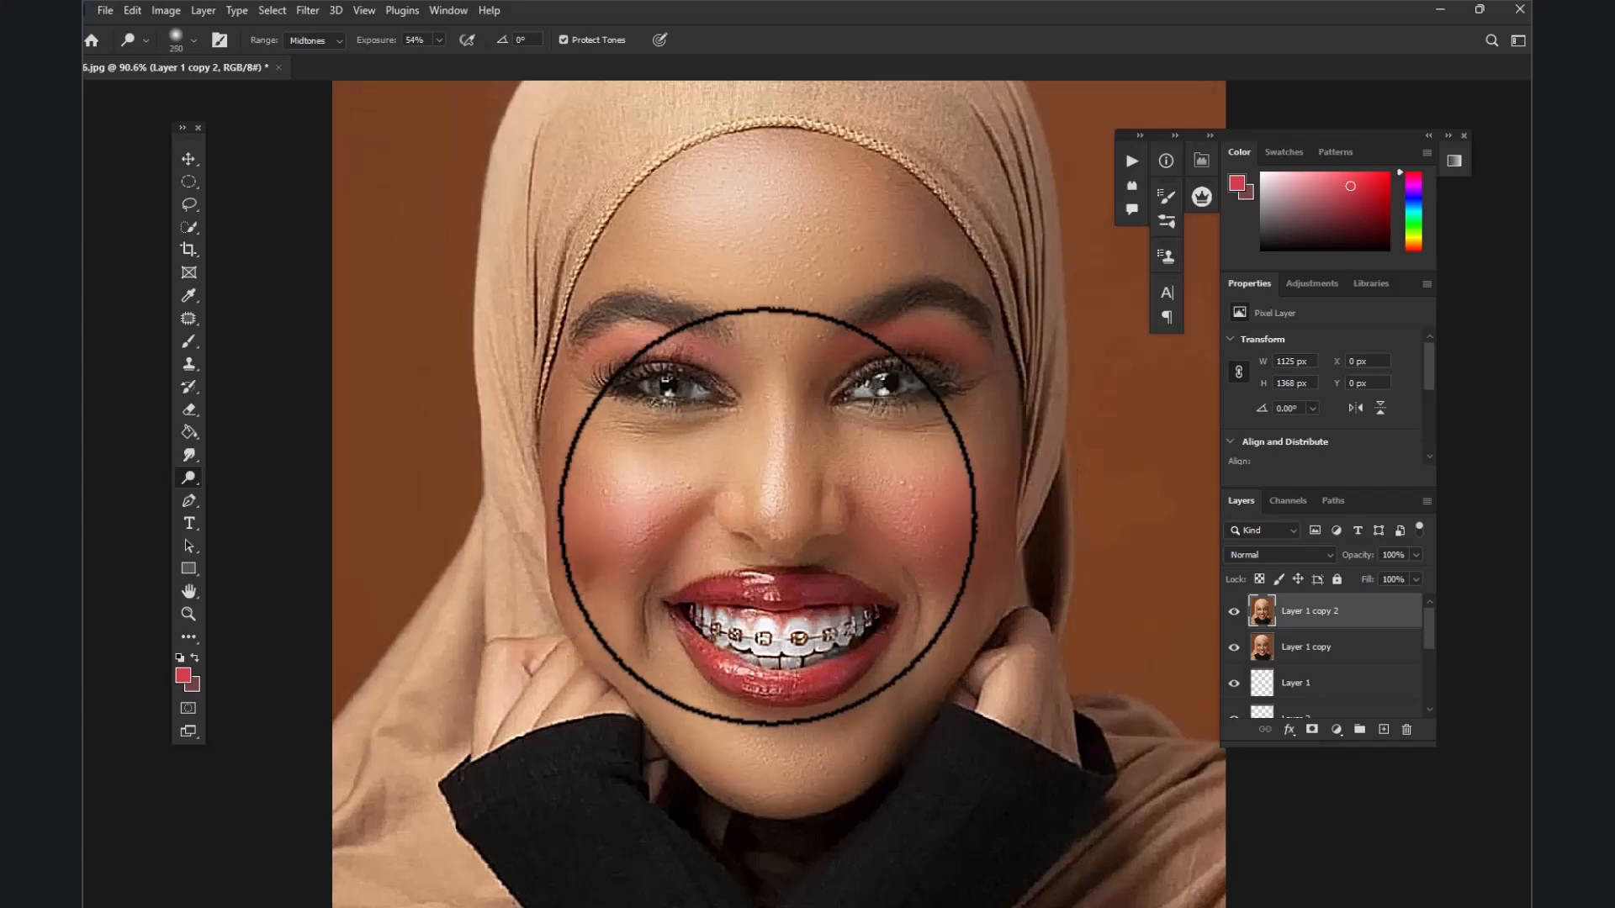
Reduce the Dodge brush to 200 px and brighten the nose bridge and chin highlights
key("bracketleft")
key("bracketleft")
left_click(772, 462)
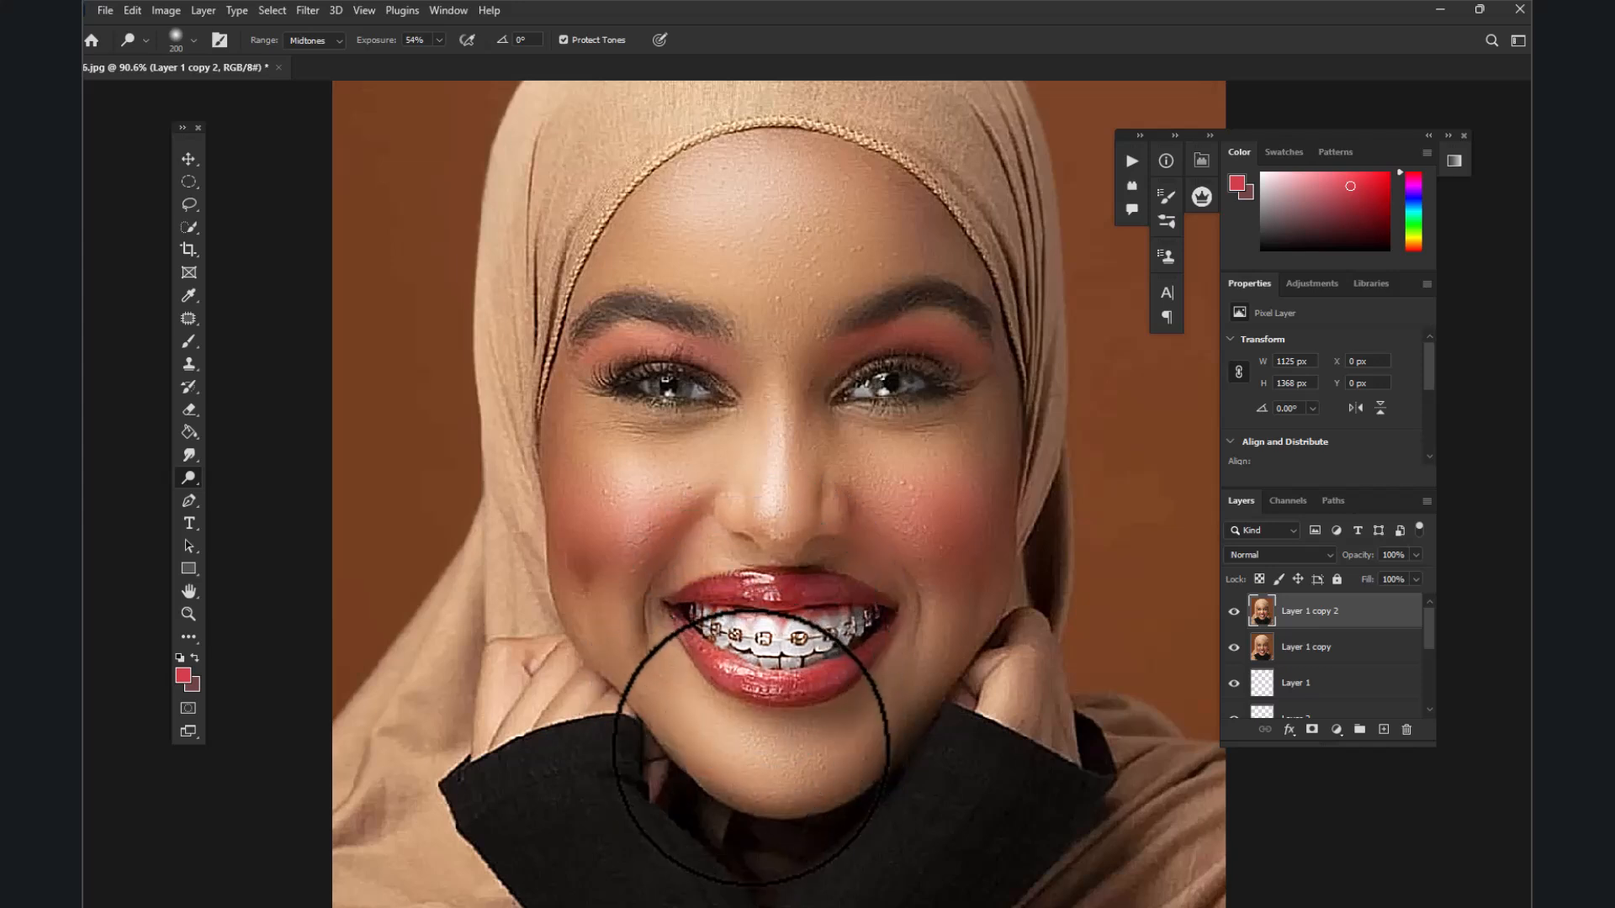
scroll(824, 531, "down", 3)
scroll(824, 531, "down", 2)
scroll(808, 538, "up", 2)
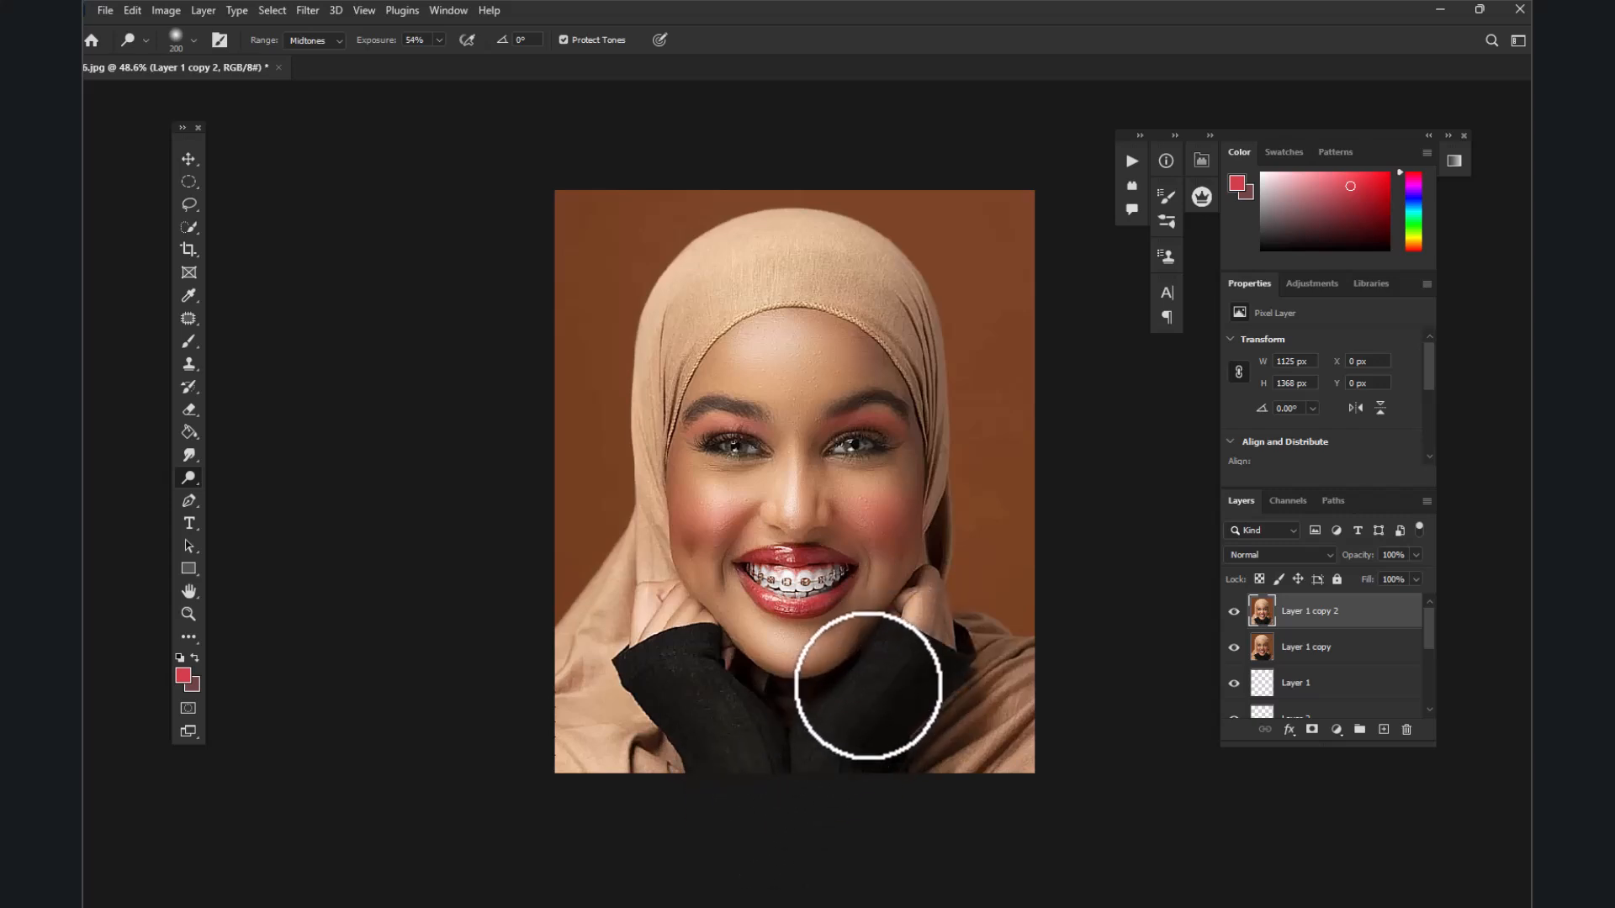
Toggle the dodged layer's visibility to compare the face highlights, examining the portrait up close and as a whole
scroll(759, 769, "down", 1)
scroll(758, 513, "up", 2)
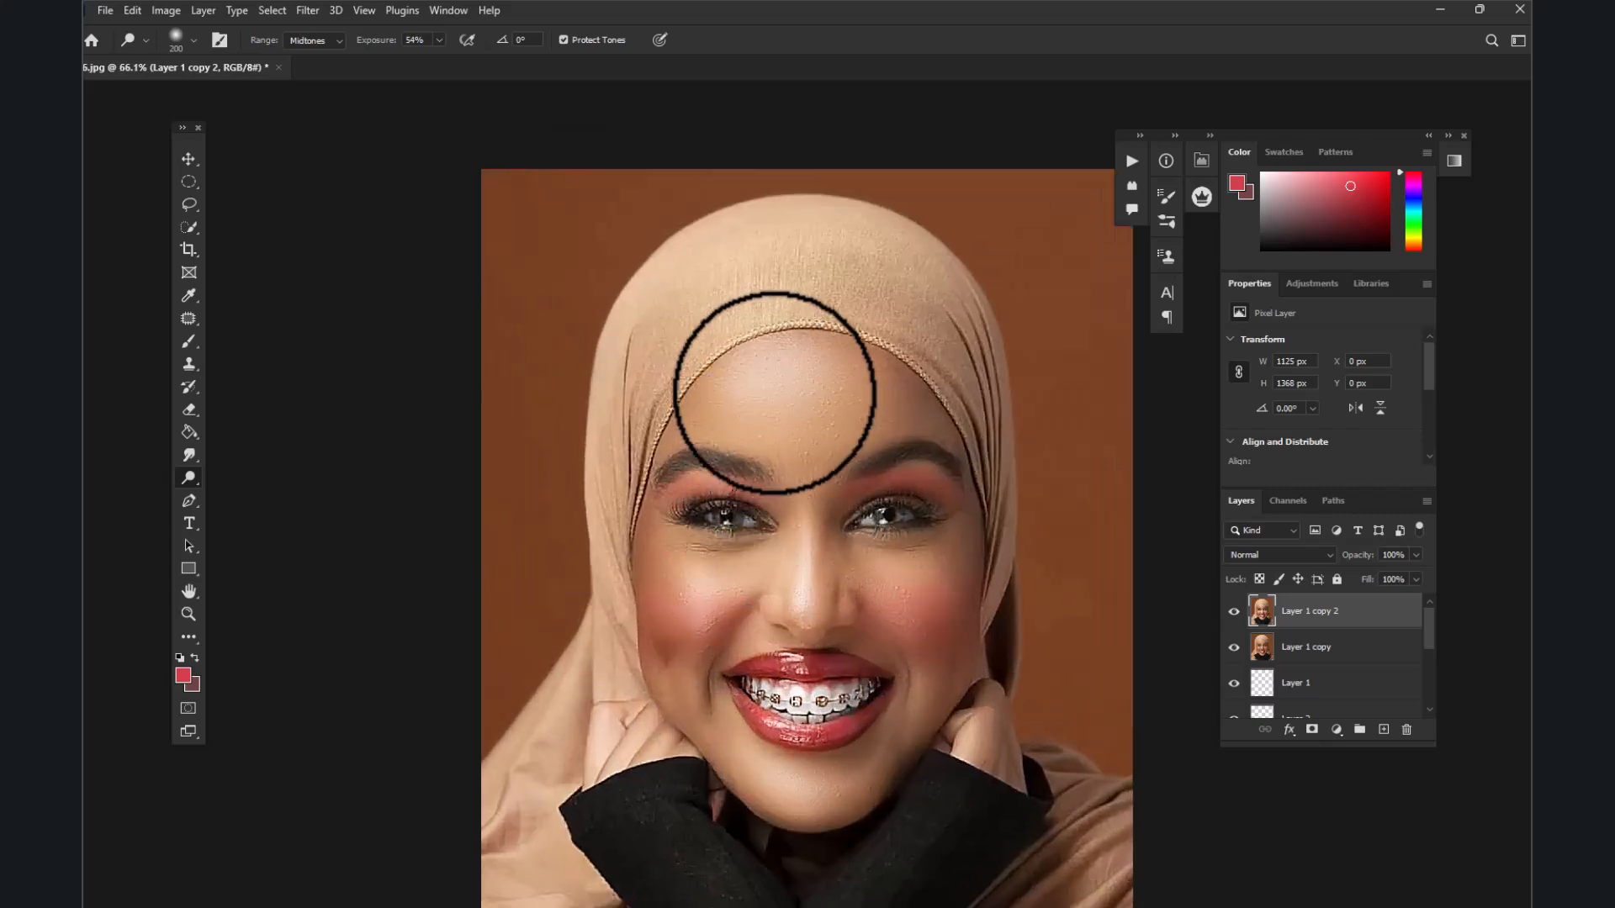
scroll(780, 307, "down", 2)
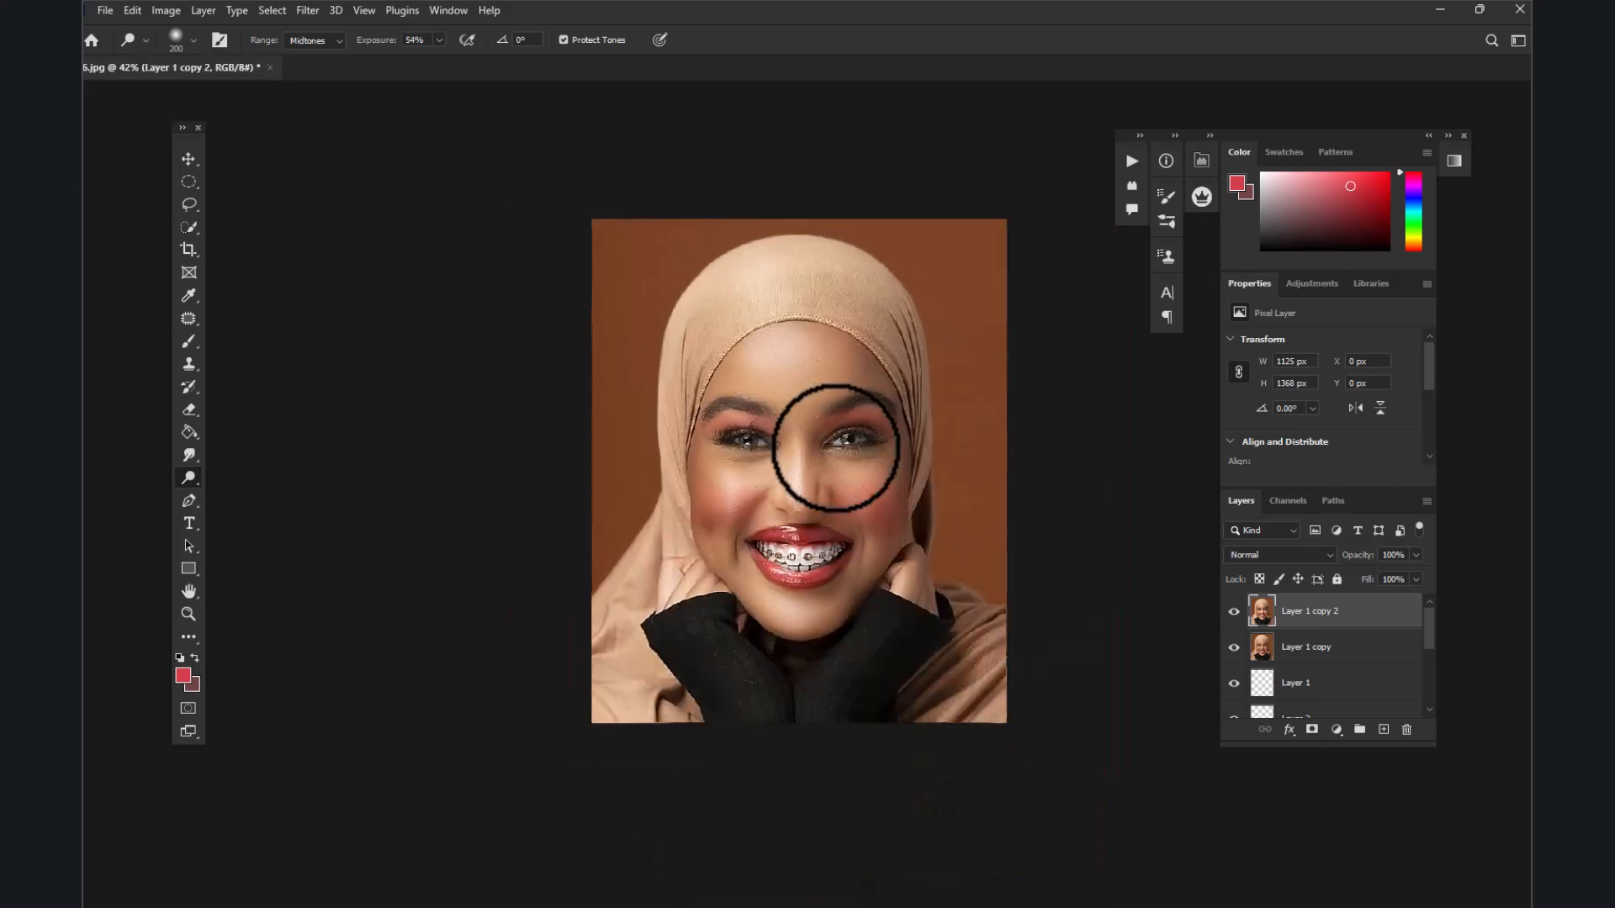
left_click(1235, 612)
left_click(1235, 611)
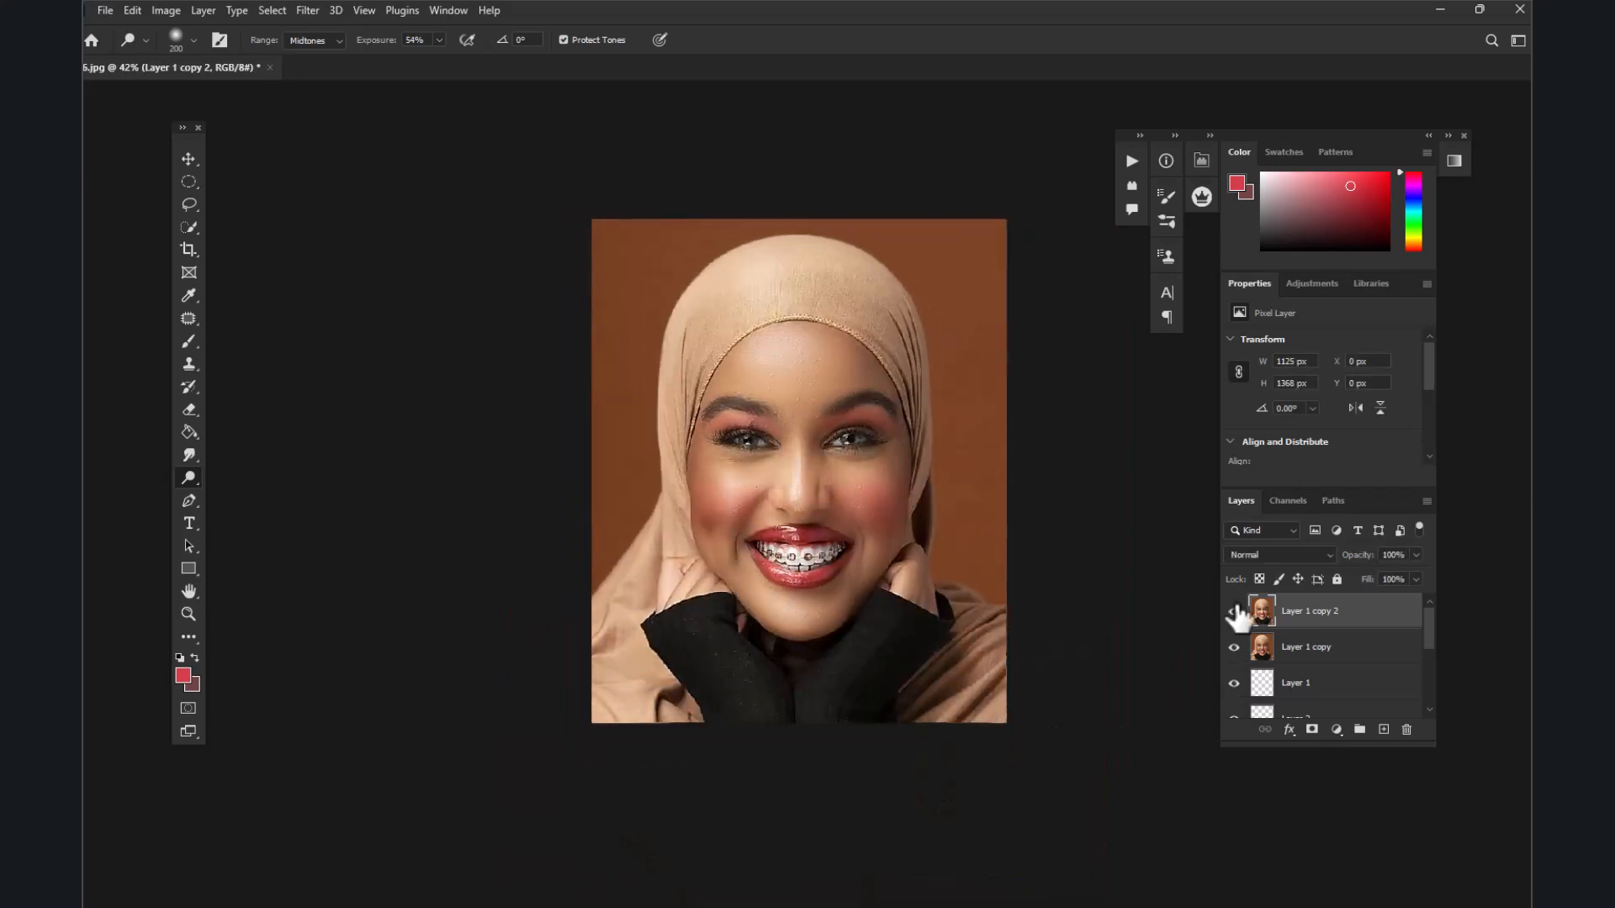
left_click(1235, 611)
left_click(1235, 611)
scroll(685, 451, "up", 2)
scroll(699, 455, "down", 3)
scroll(833, 523, "up", 2)
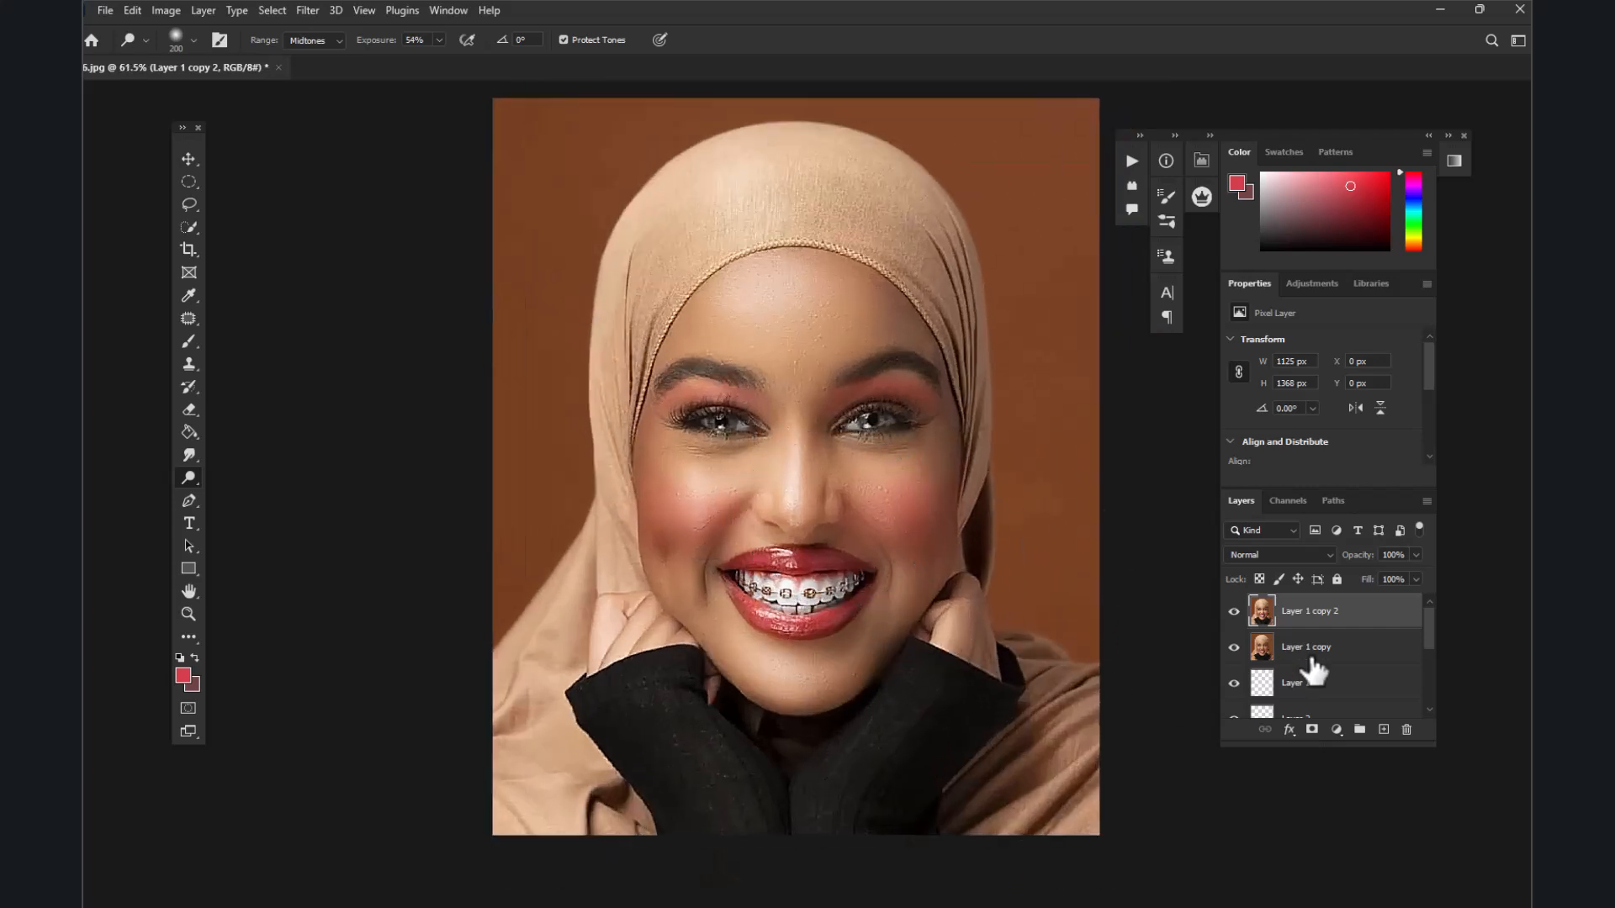
Delete the duplicated layer above the merged portrait layer
key("Delete")
scroll(746, 577, "down", 3)
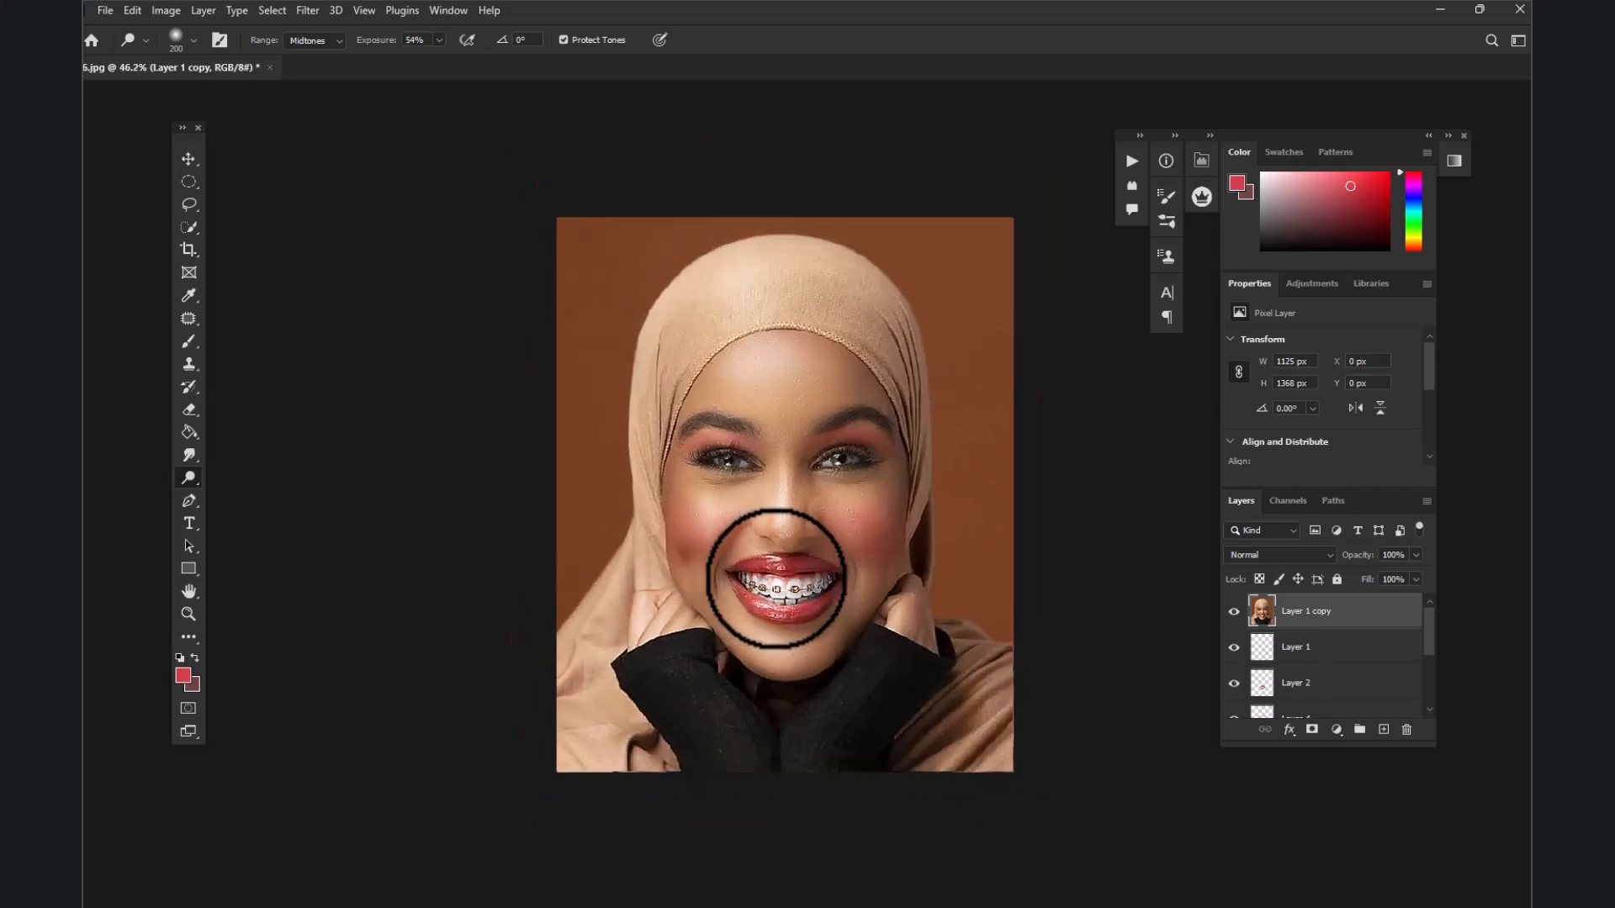
scroll(781, 579, "up", 3)
scroll(795, 582, "down", 1)
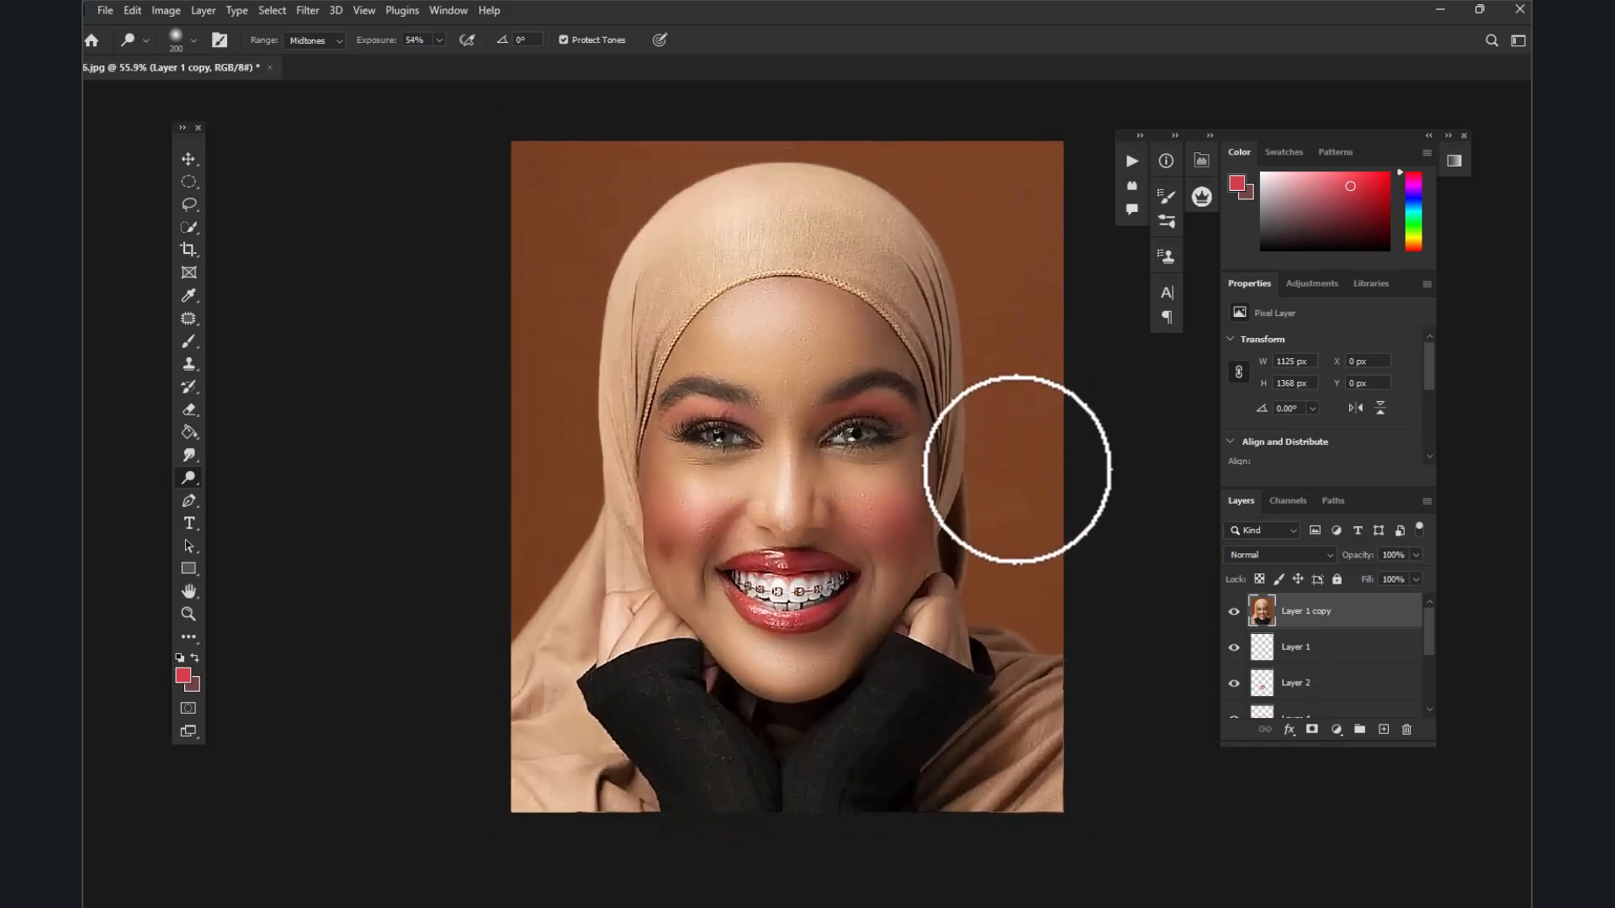
Trace a Pen tool path along the headscarf's outer edge, from the right shoulder over the head to the left image border
scroll(1018, 458, "up", 2)
scroll(993, 362, "down", 1)
scroll(976, 324, "up", 2)
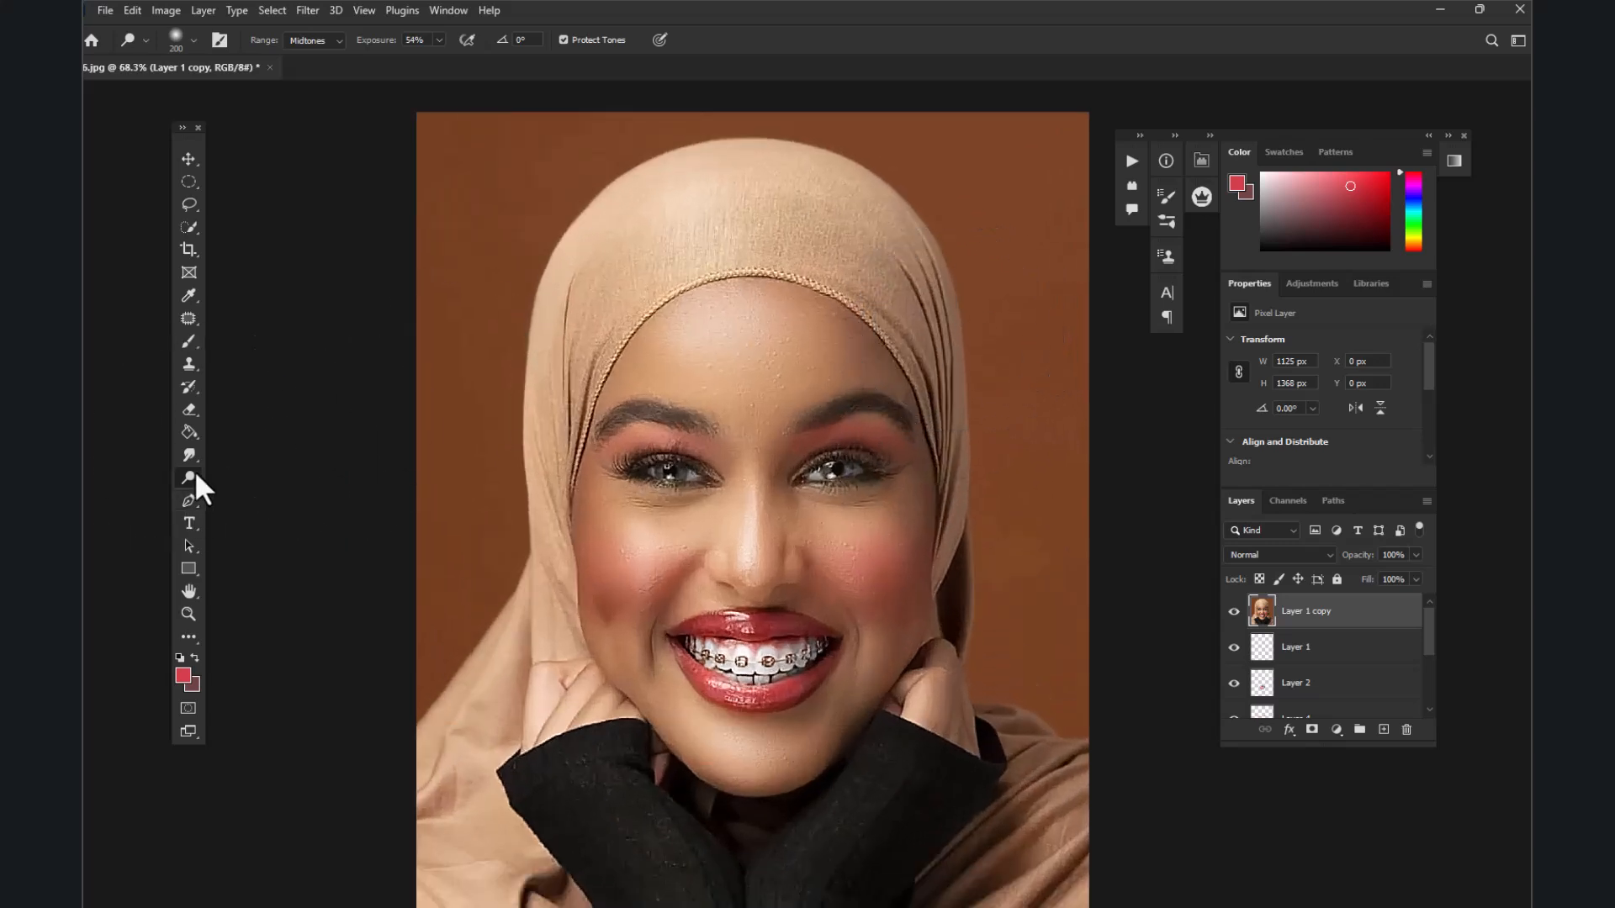
left_click(190, 503)
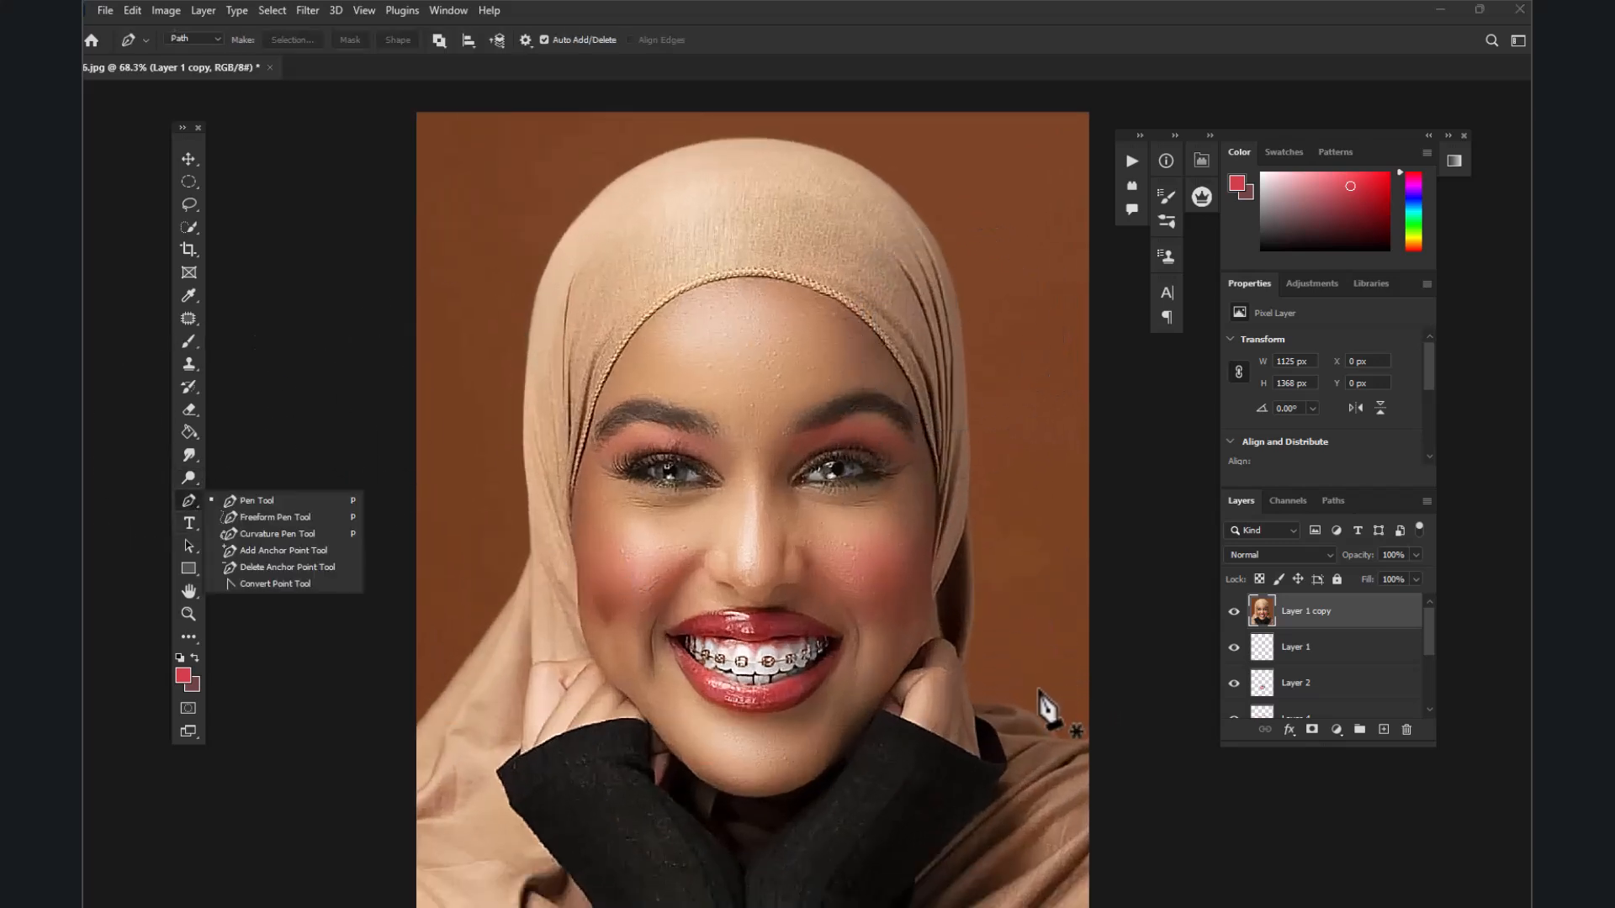
left_click(1088, 731)
left_click_drag(1034, 707, 1007, 688)
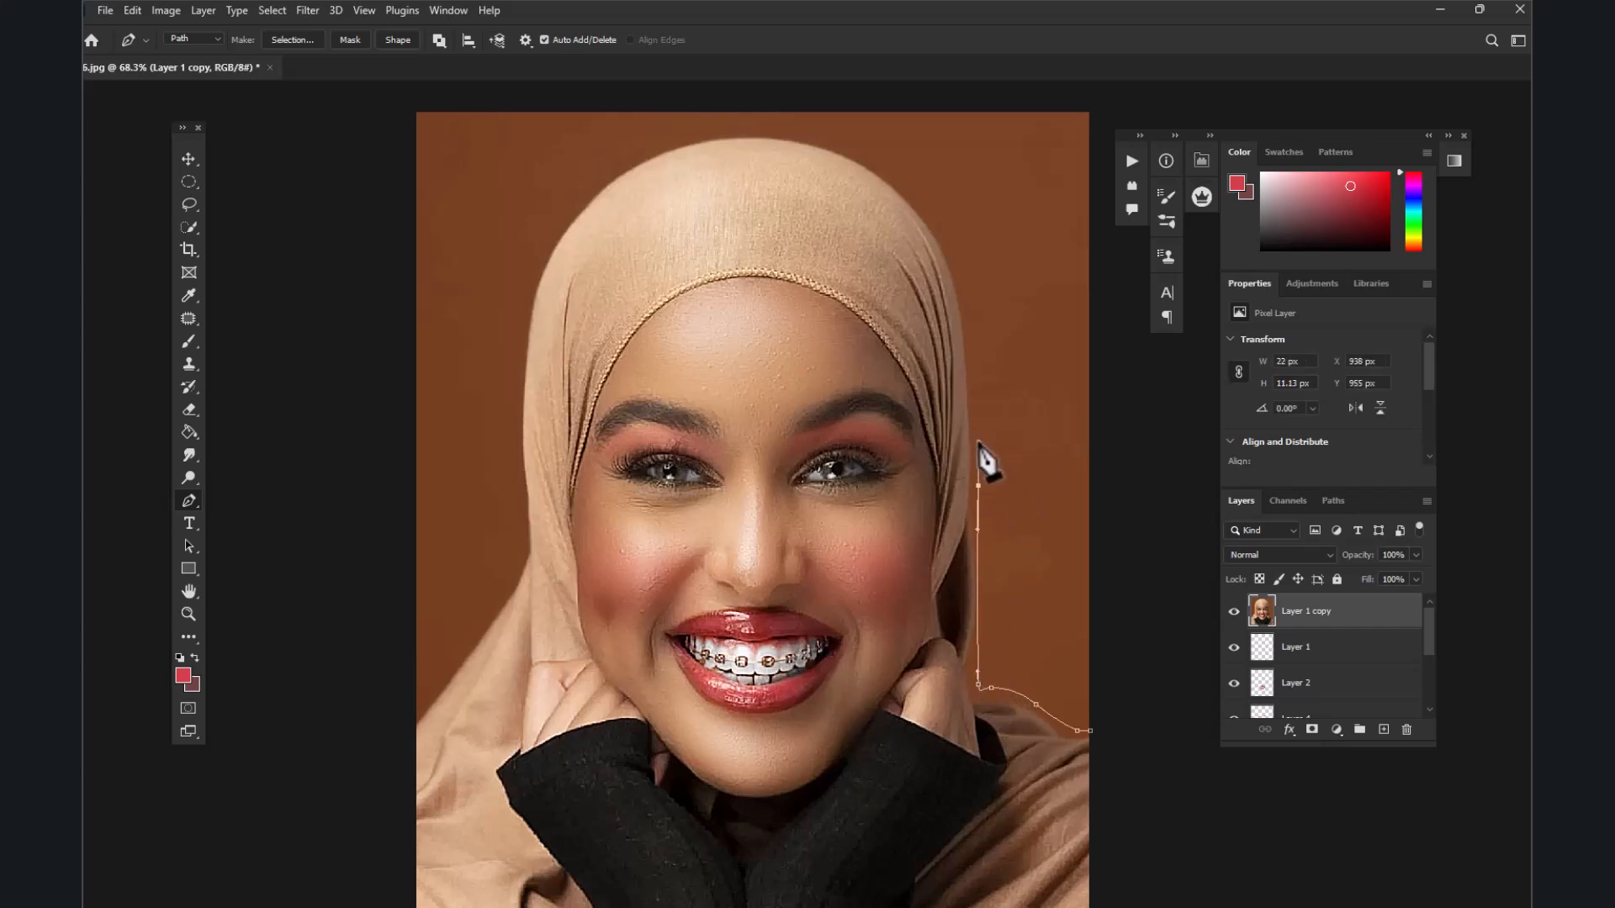
left_click_drag(934, 229, 785, 132)
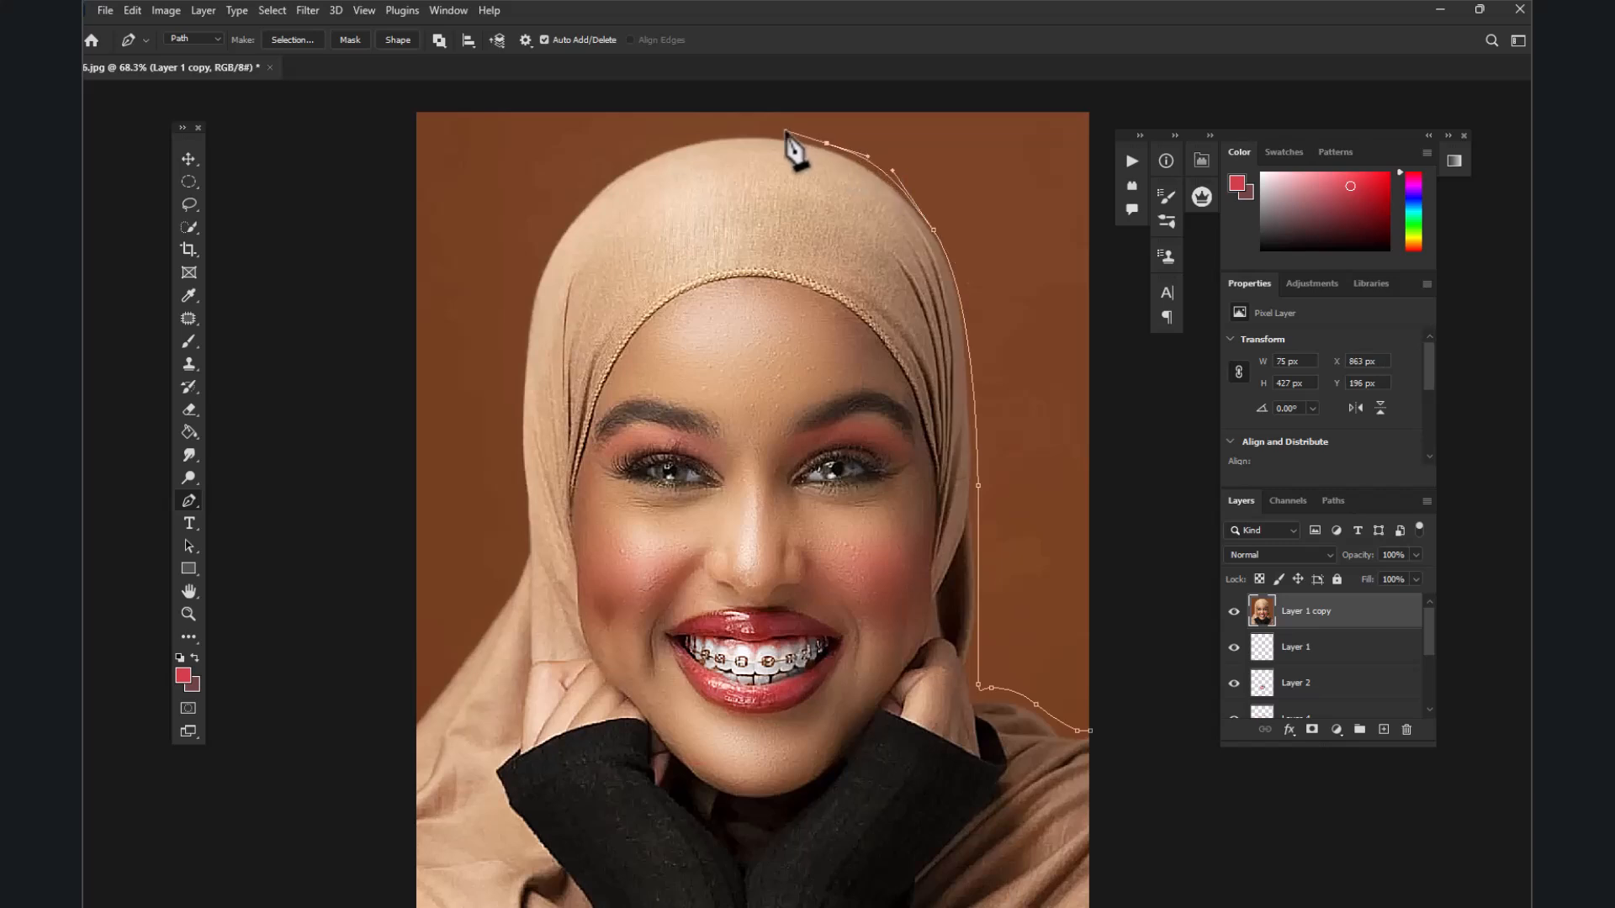
left_click_drag(669, 145, 651, 157)
left_click_drag(545, 244, 529, 292)
left_click_drag(522, 505, 521, 529)
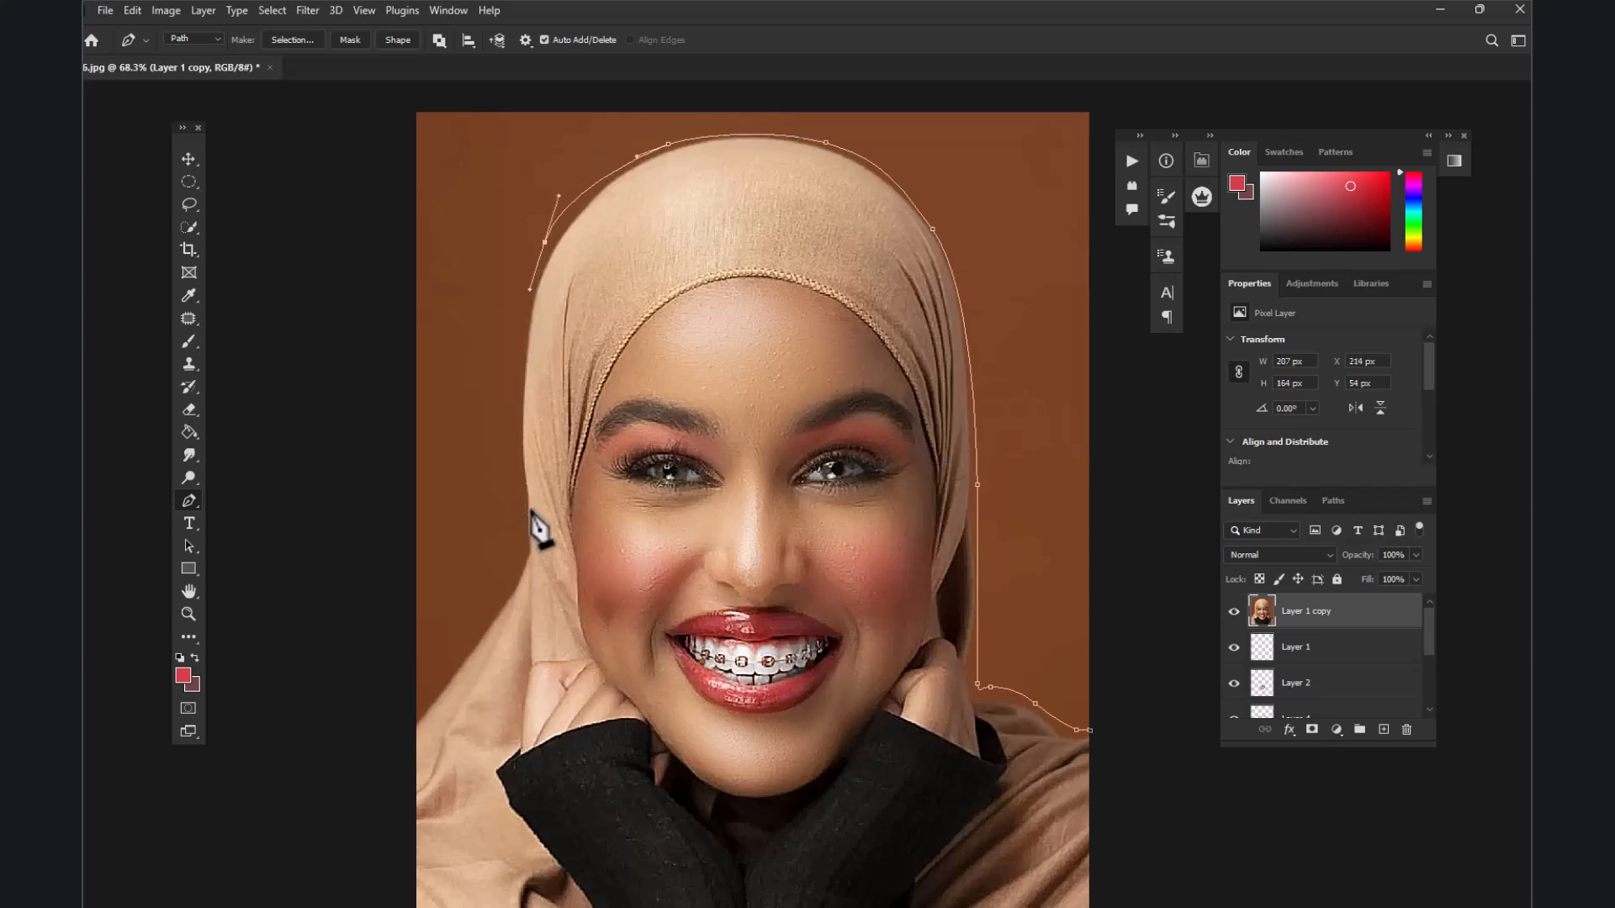
left_click(514, 447)
left_click(519, 513)
left_click_drag(499, 596, 465, 631)
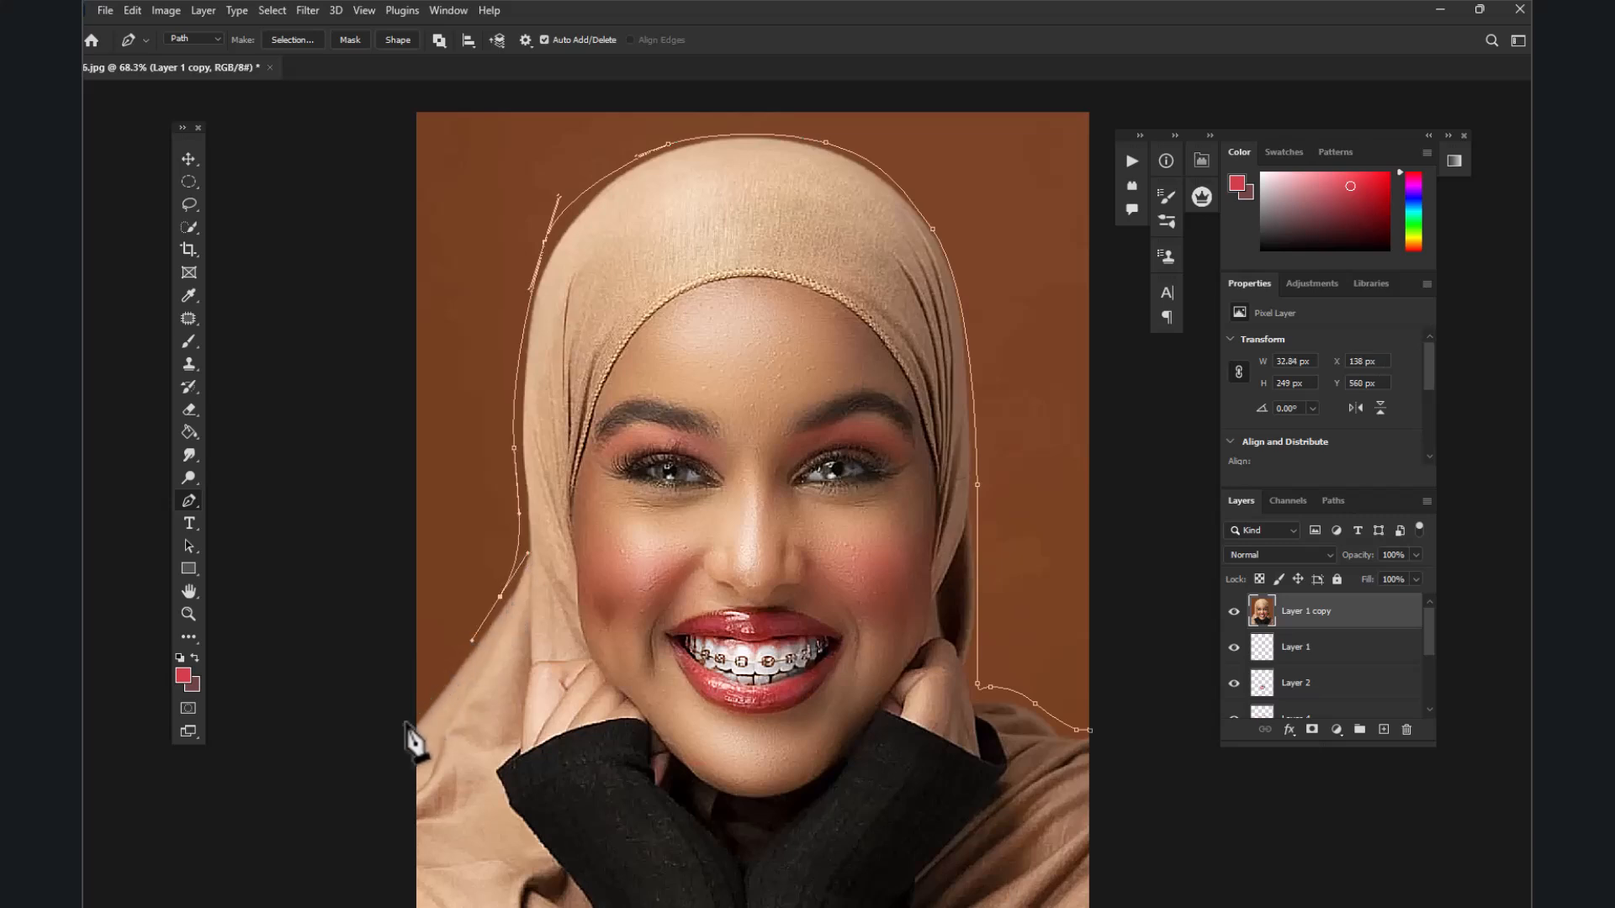
left_click(410, 723)
Close the path outside the canvas so it encloses the brown background, and convert it to a selection
scroll(401, 730, "down", 5)
left_click(434, 241)
left_click_drag(600, 133, 727, 135)
left_click_drag(949, 141, 982, 152)
left_click_drag(1048, 202, 1053, 281)
left_click_drag(1036, 437, 1034, 535)
left_click(984, 648)
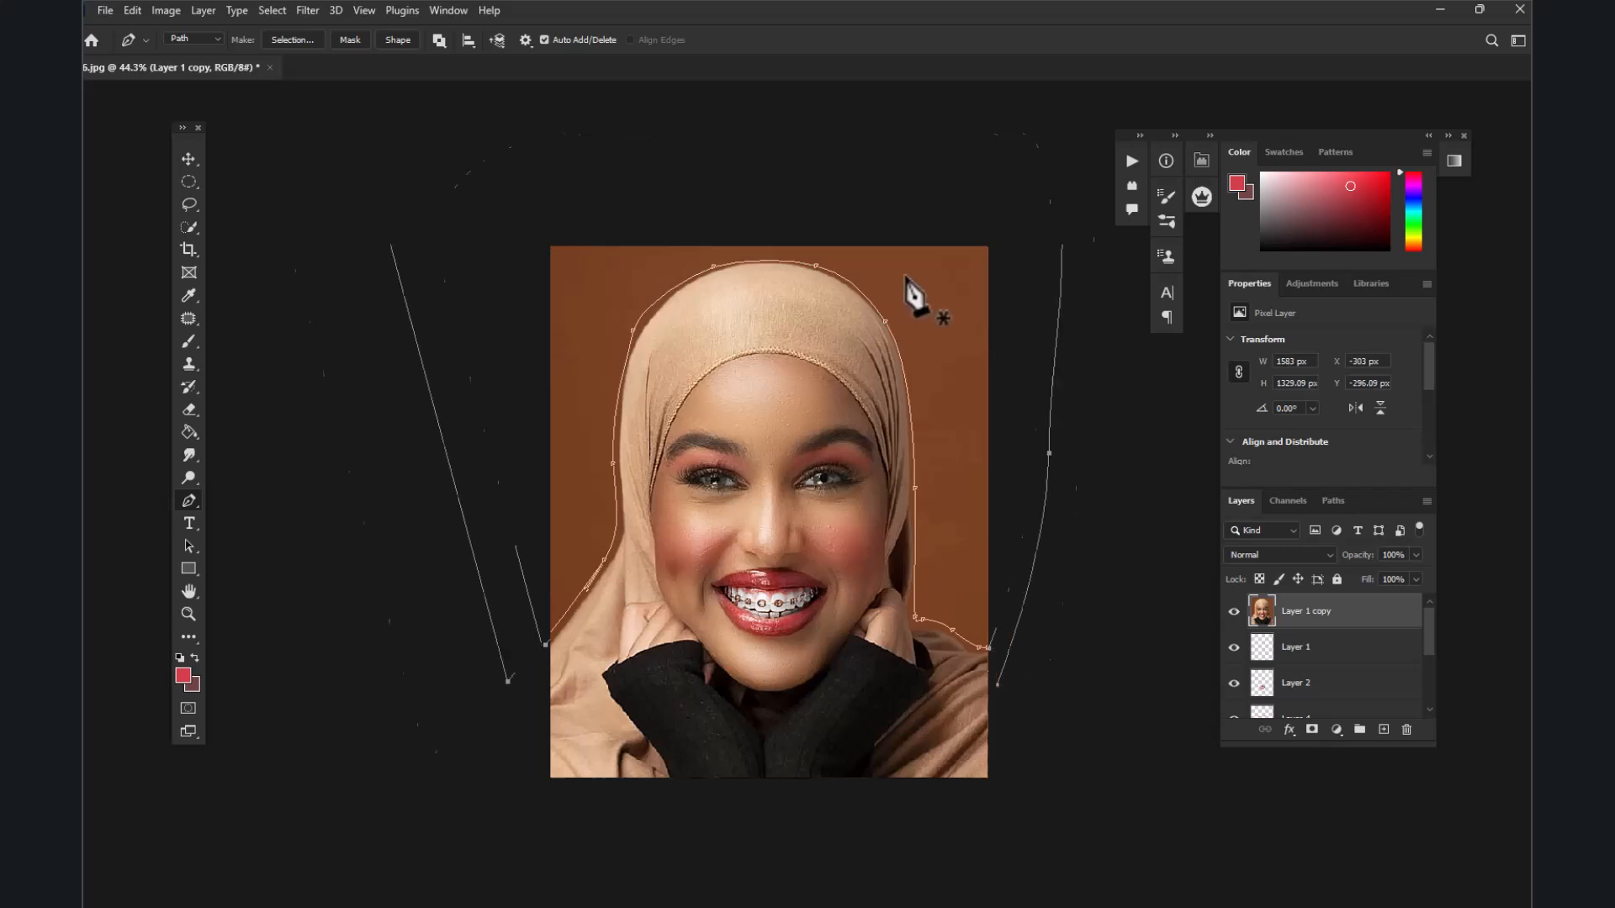
scroll(909, 285, "up", 2)
right_click(925, 278)
left_click(958, 351)
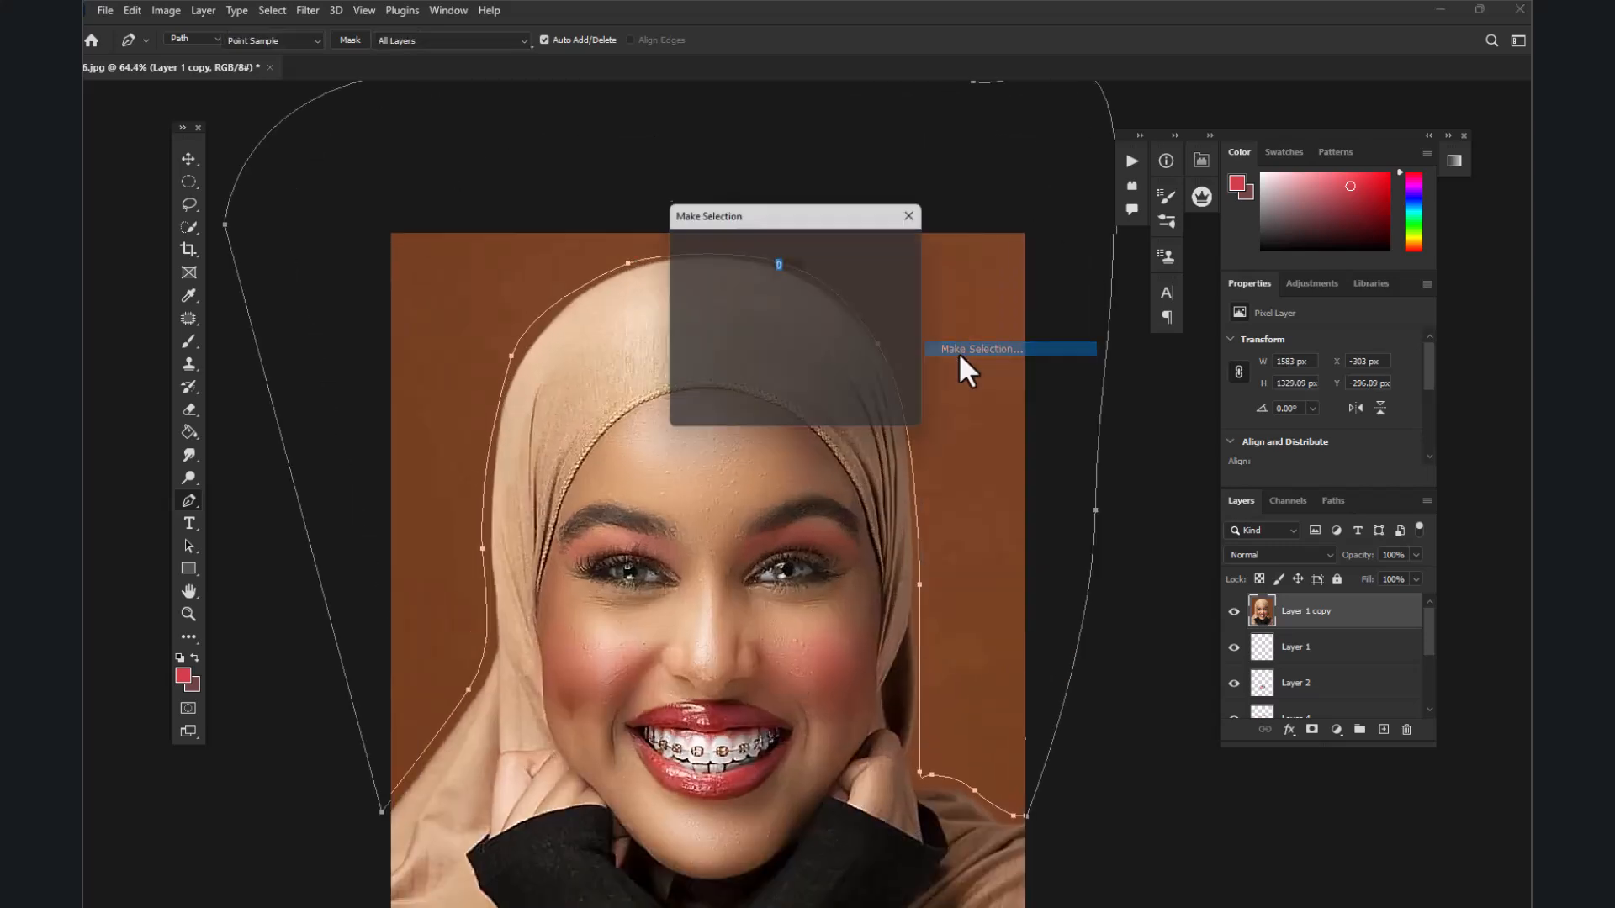
left_click(920, 247)
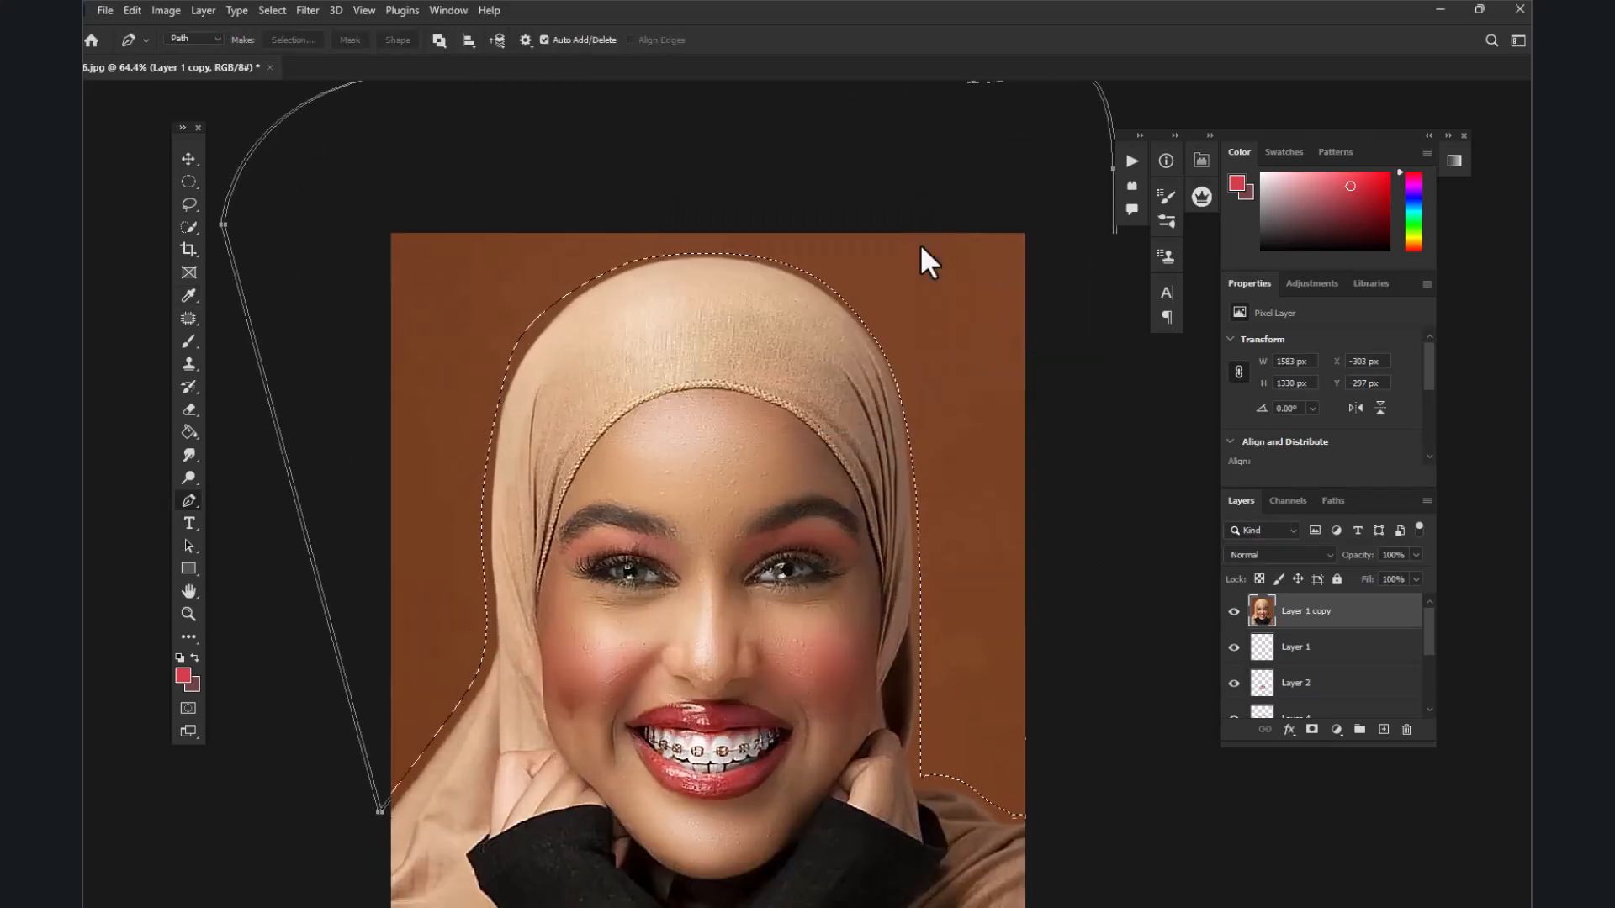
Sample the background brown and blend the selected backdrop smooth with a 200 px Mixer Brush at 80% Wet, 75% Load and 90% Mix
left_click(189, 297)
left_click(460, 335)
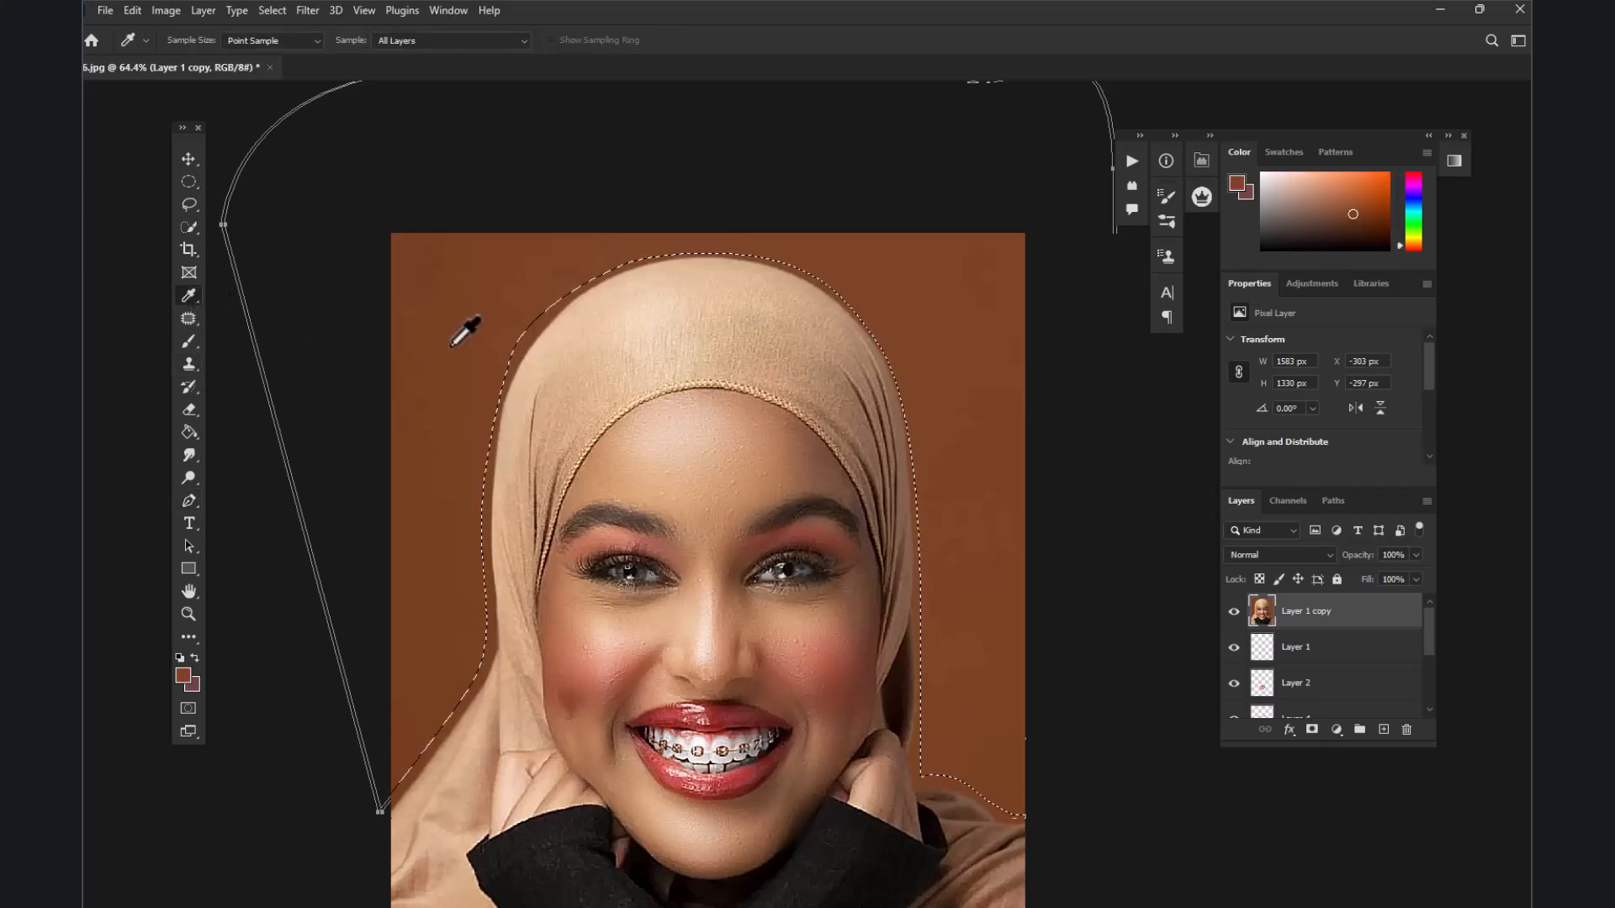
right_click(191, 341)
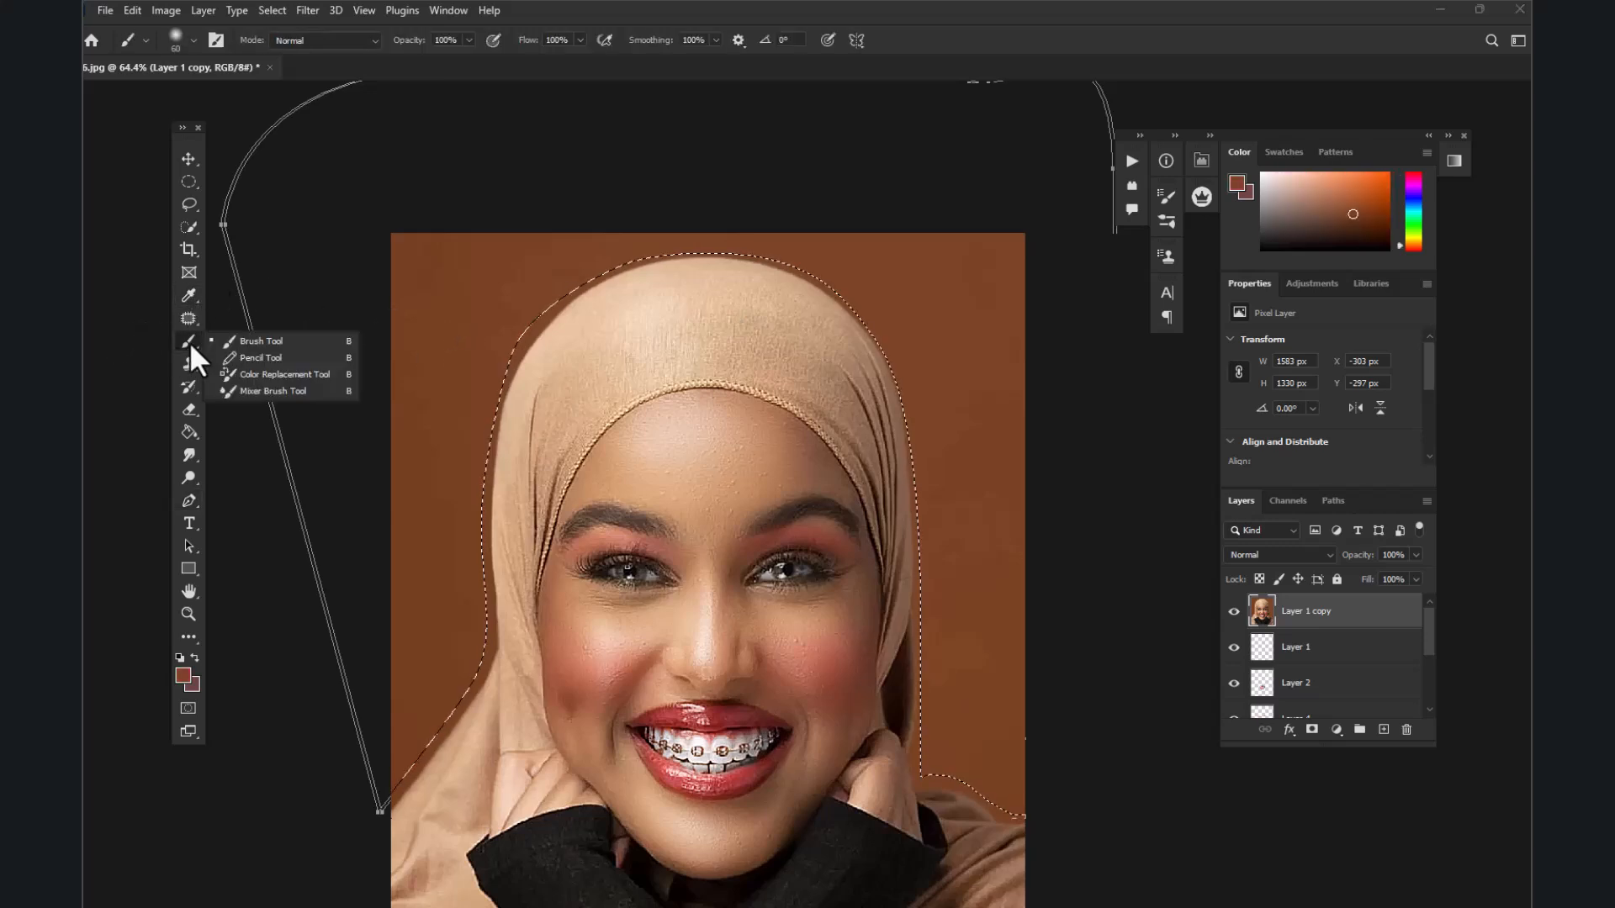
left_click(249, 389)
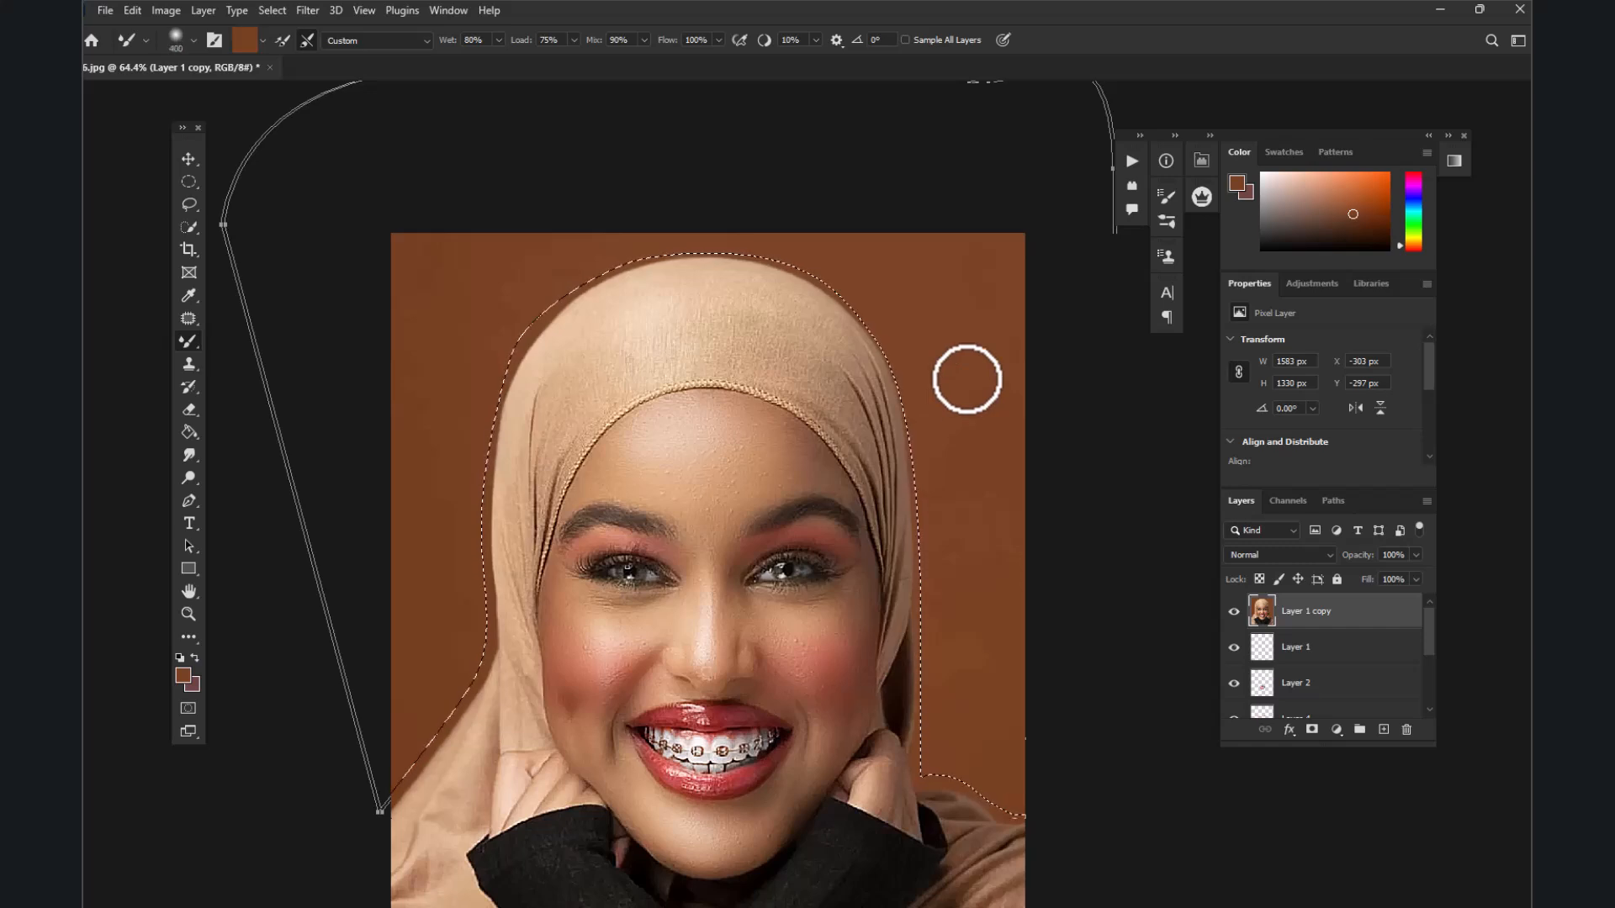
mouse_move(1016, 504)
left_mouse_down()
mouse_move(1002, 427)
mouse_move(1019, 327)
mouse_move(986, 279)
mouse_move(1021, 294)
mouse_move(976, 276)
left_mouse_up()
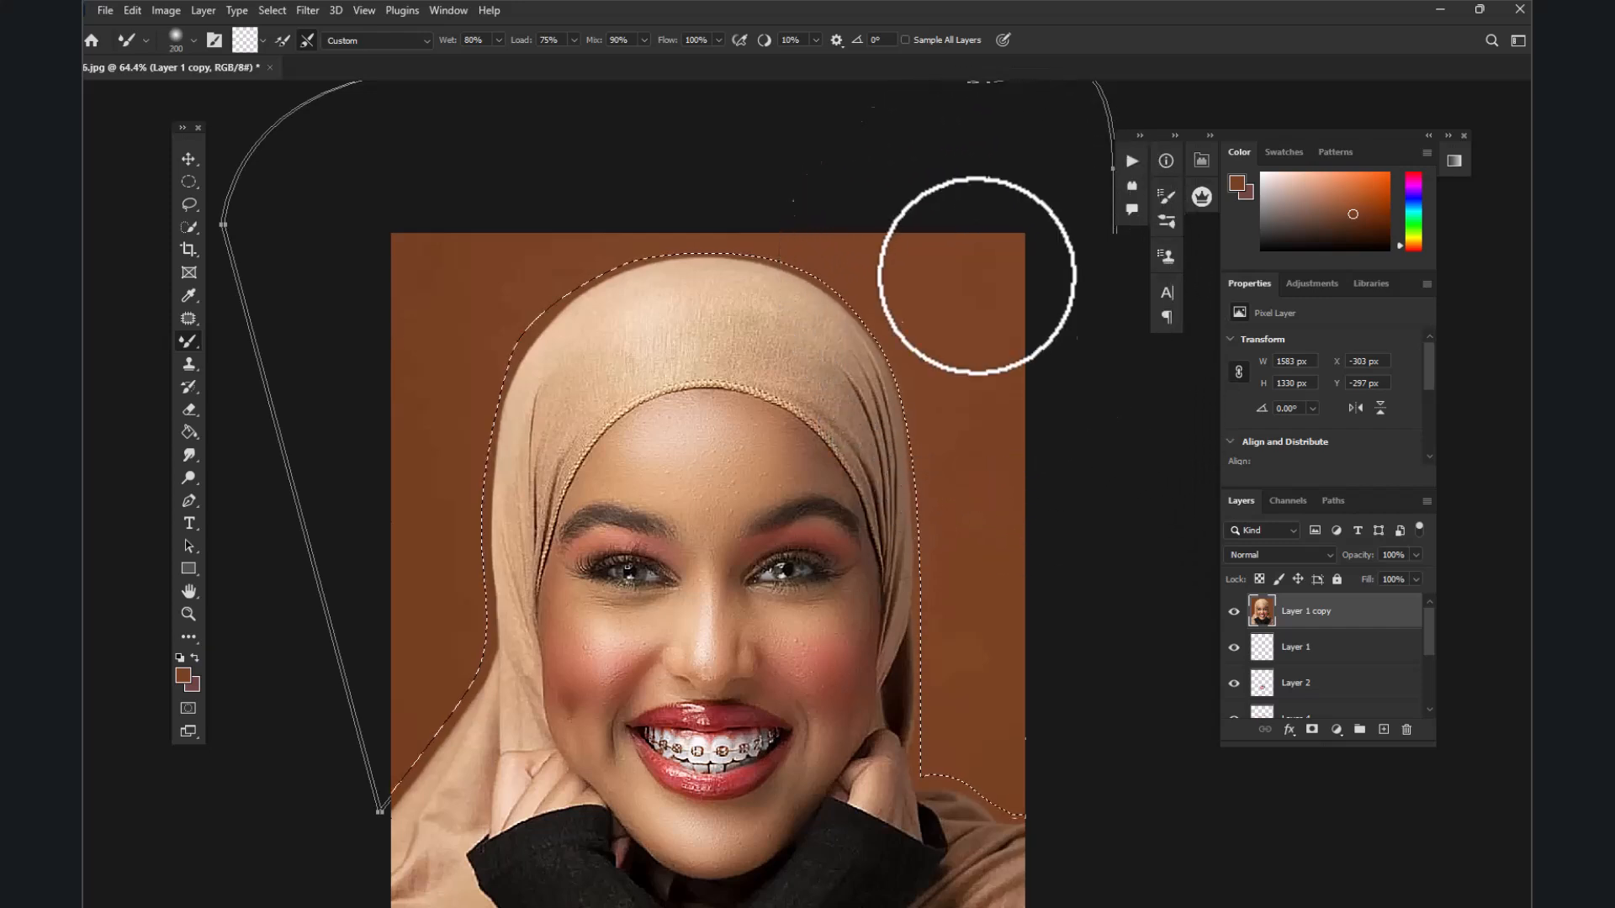
mouse_move(414, 653)
left_mouse_down()
mouse_move(421, 354)
mouse_move(476, 277)
mouse_move(545, 256)
mouse_move(461, 357)
mouse_move(396, 717)
left_mouse_up()
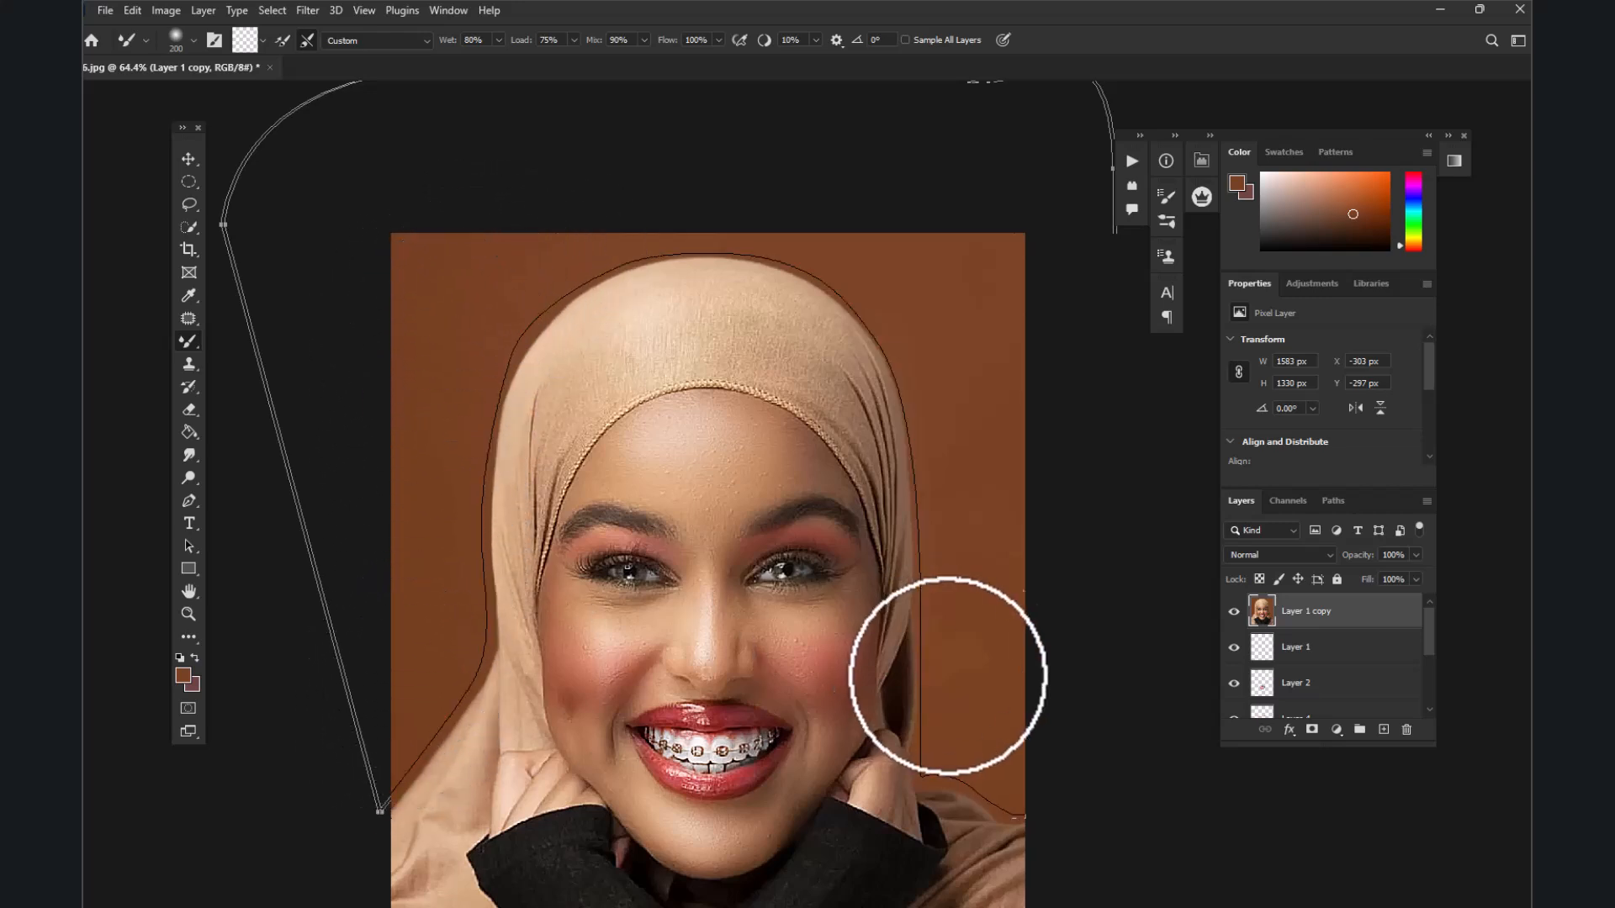
Examine the blended background along the headscarf's edge and clear the selection
scroll(966, 285, "up", 3)
scroll(959, 279, "up", 3)
scroll(951, 268, "down", 4)
scroll(983, 738, "up", 5)
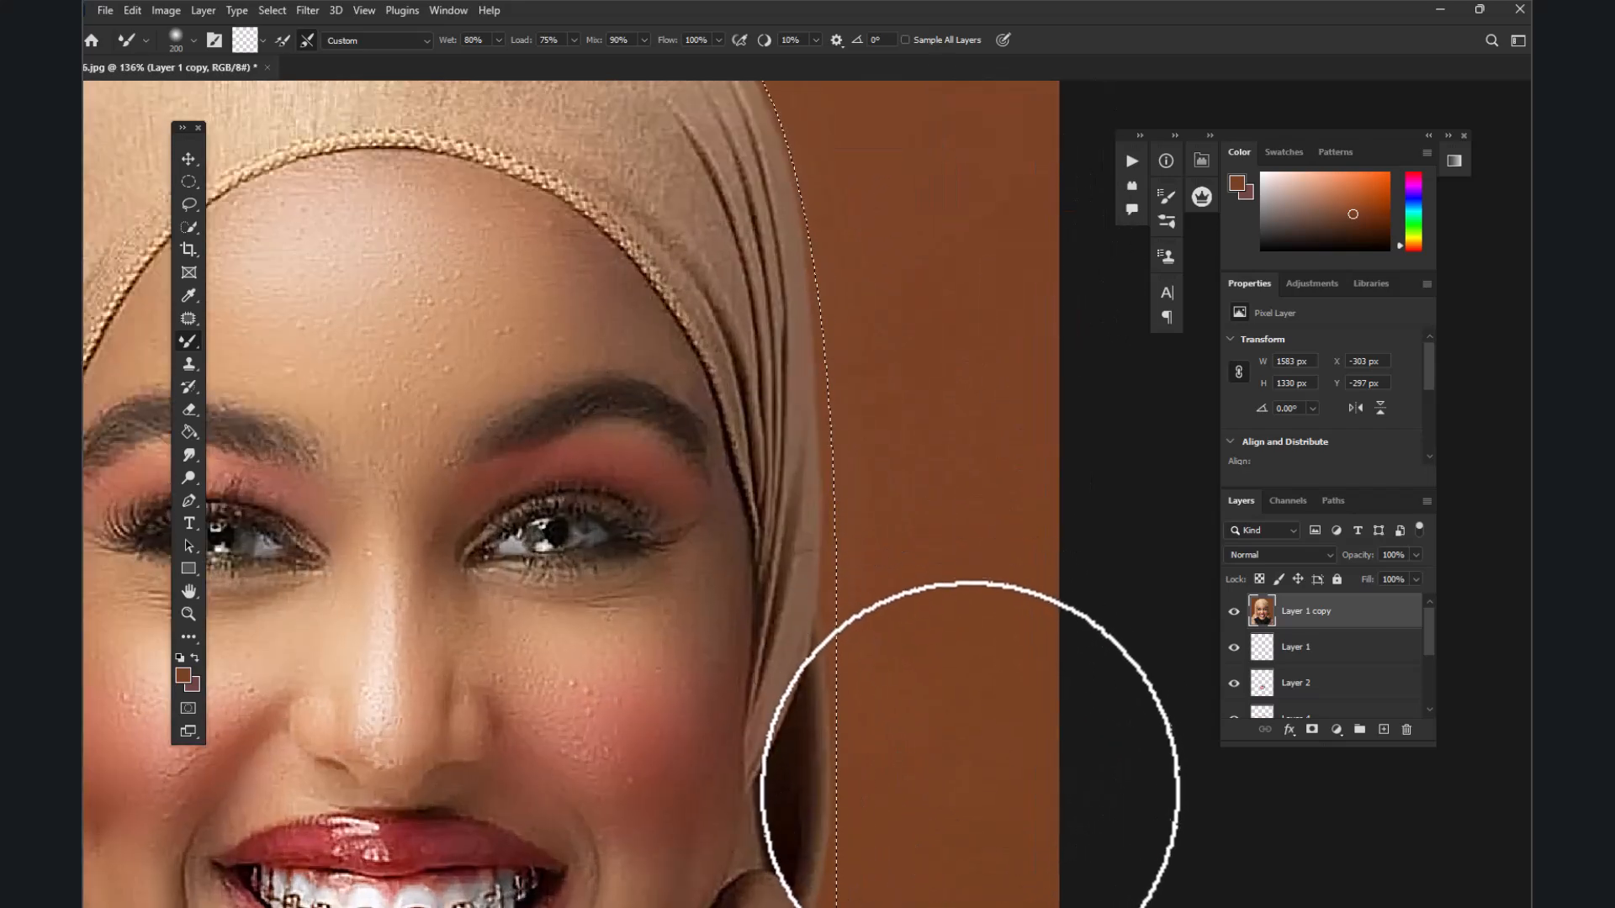
scroll(967, 429, "down", 4)
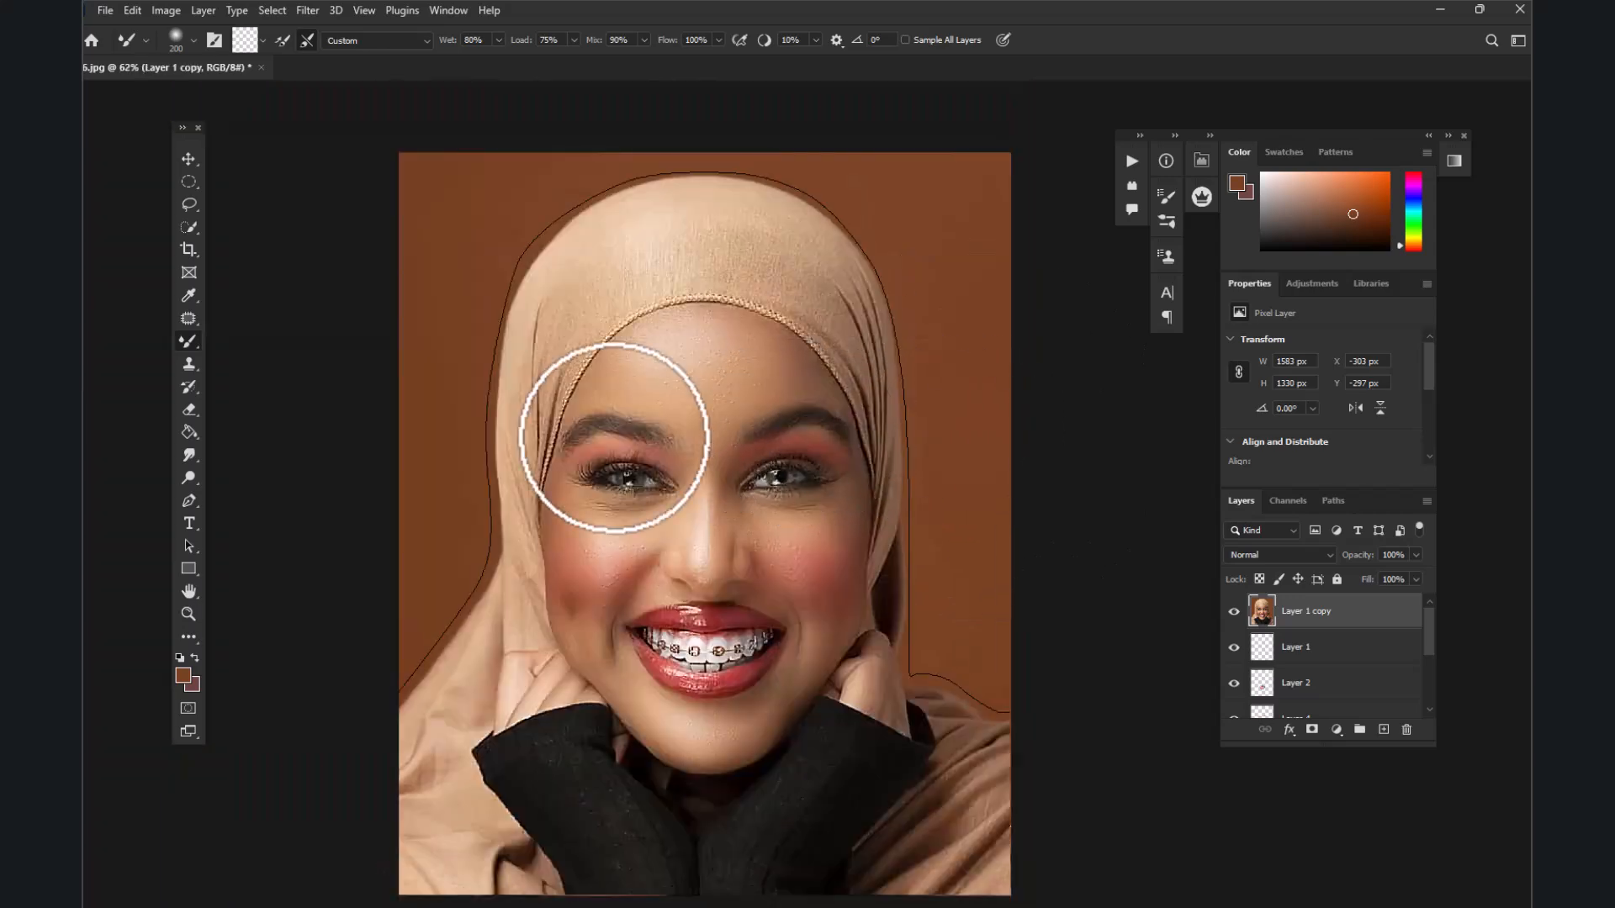
scroll(572, 437, "down", 2)
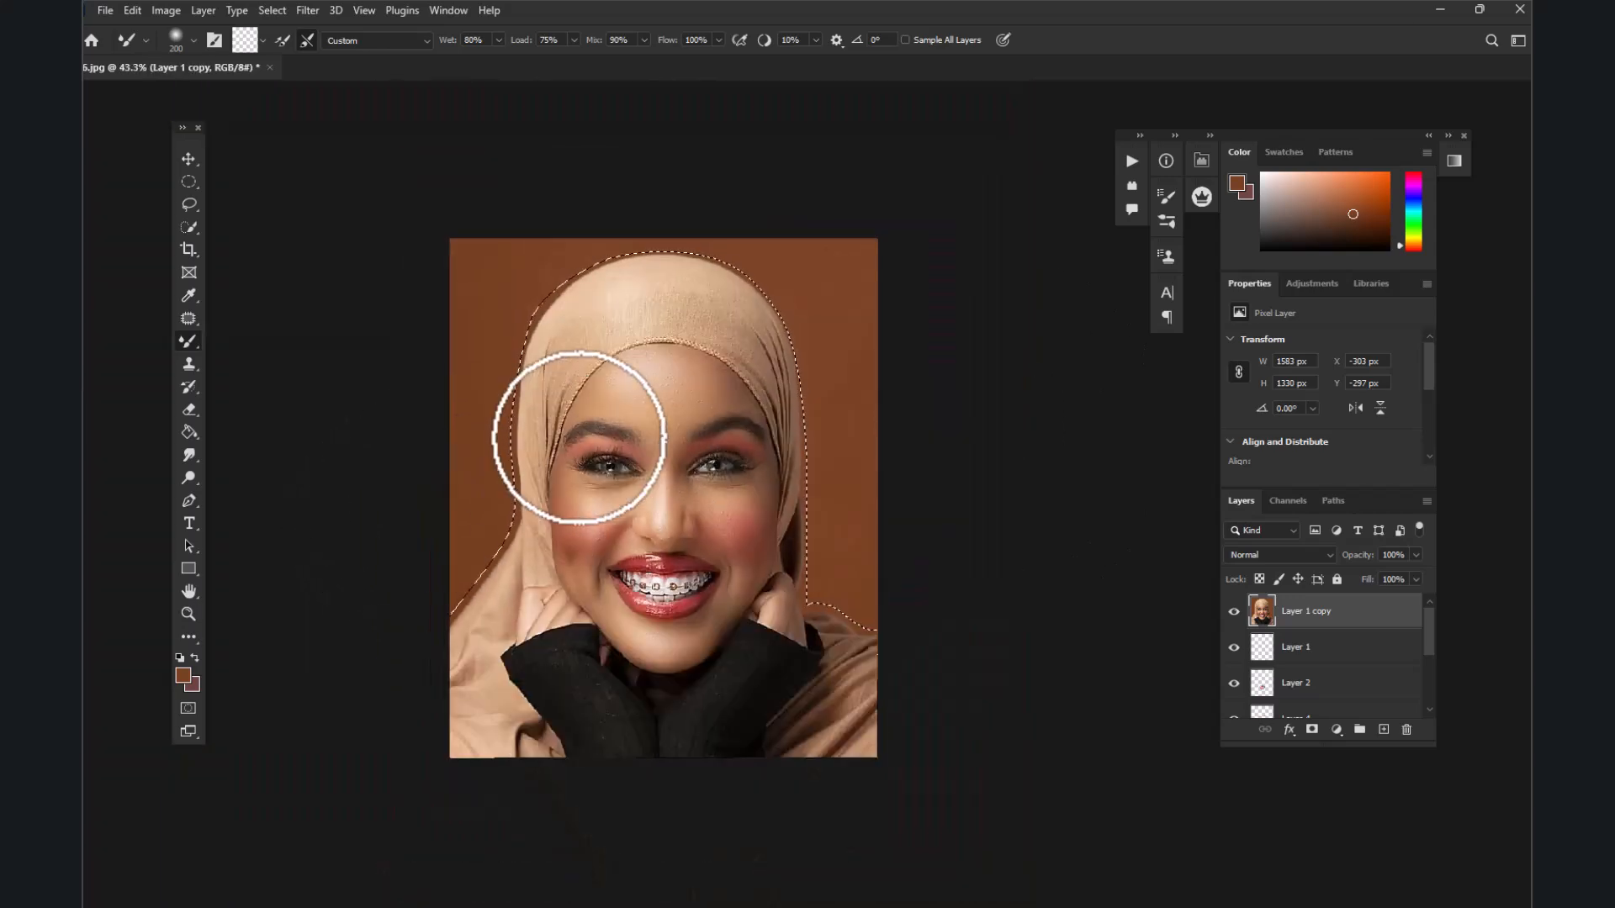
scroll(629, 454, "down", 2)
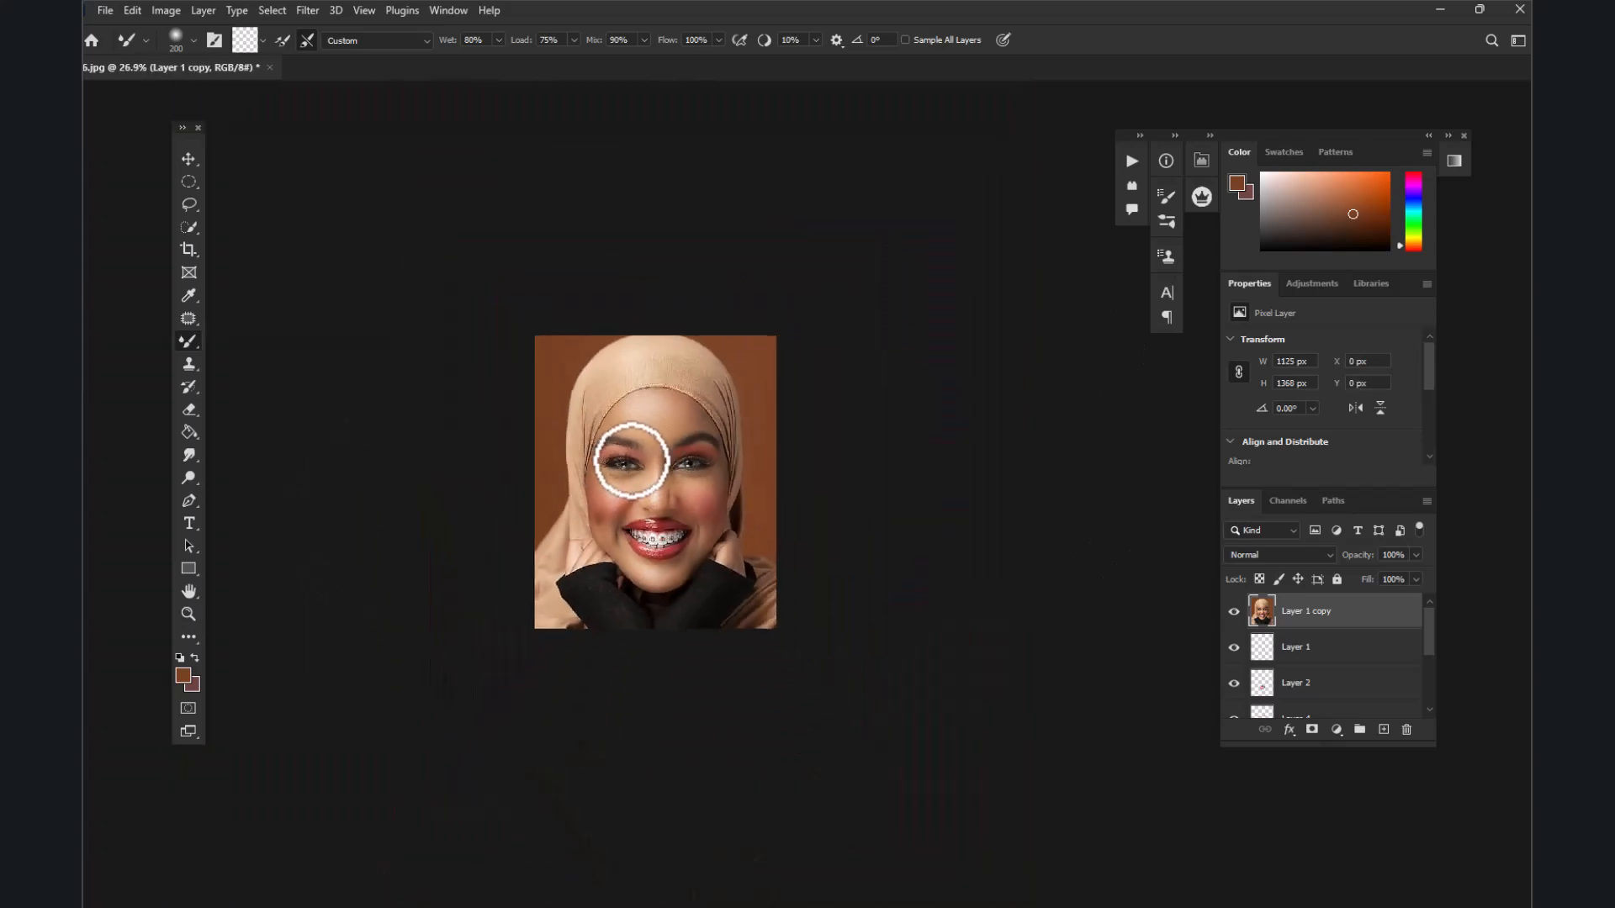
scroll(613, 462, "up", 4)
scroll(769, 447, "down", 1)
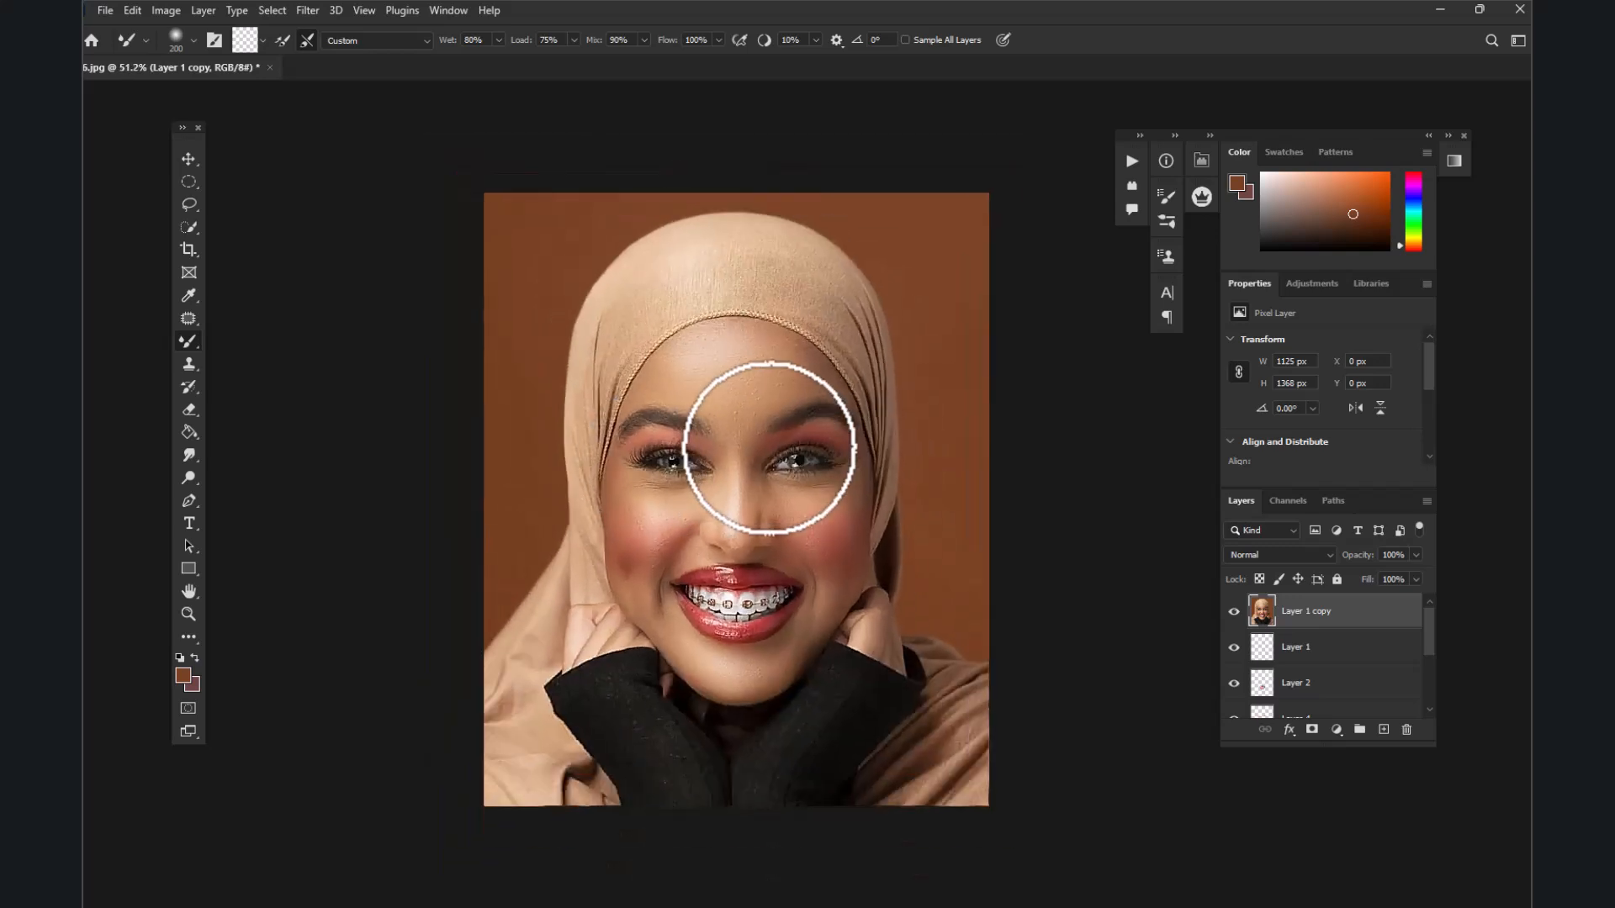
Duplicate the retouched portrait layer twice
key("ctrl+j")
key("ctrl+j")
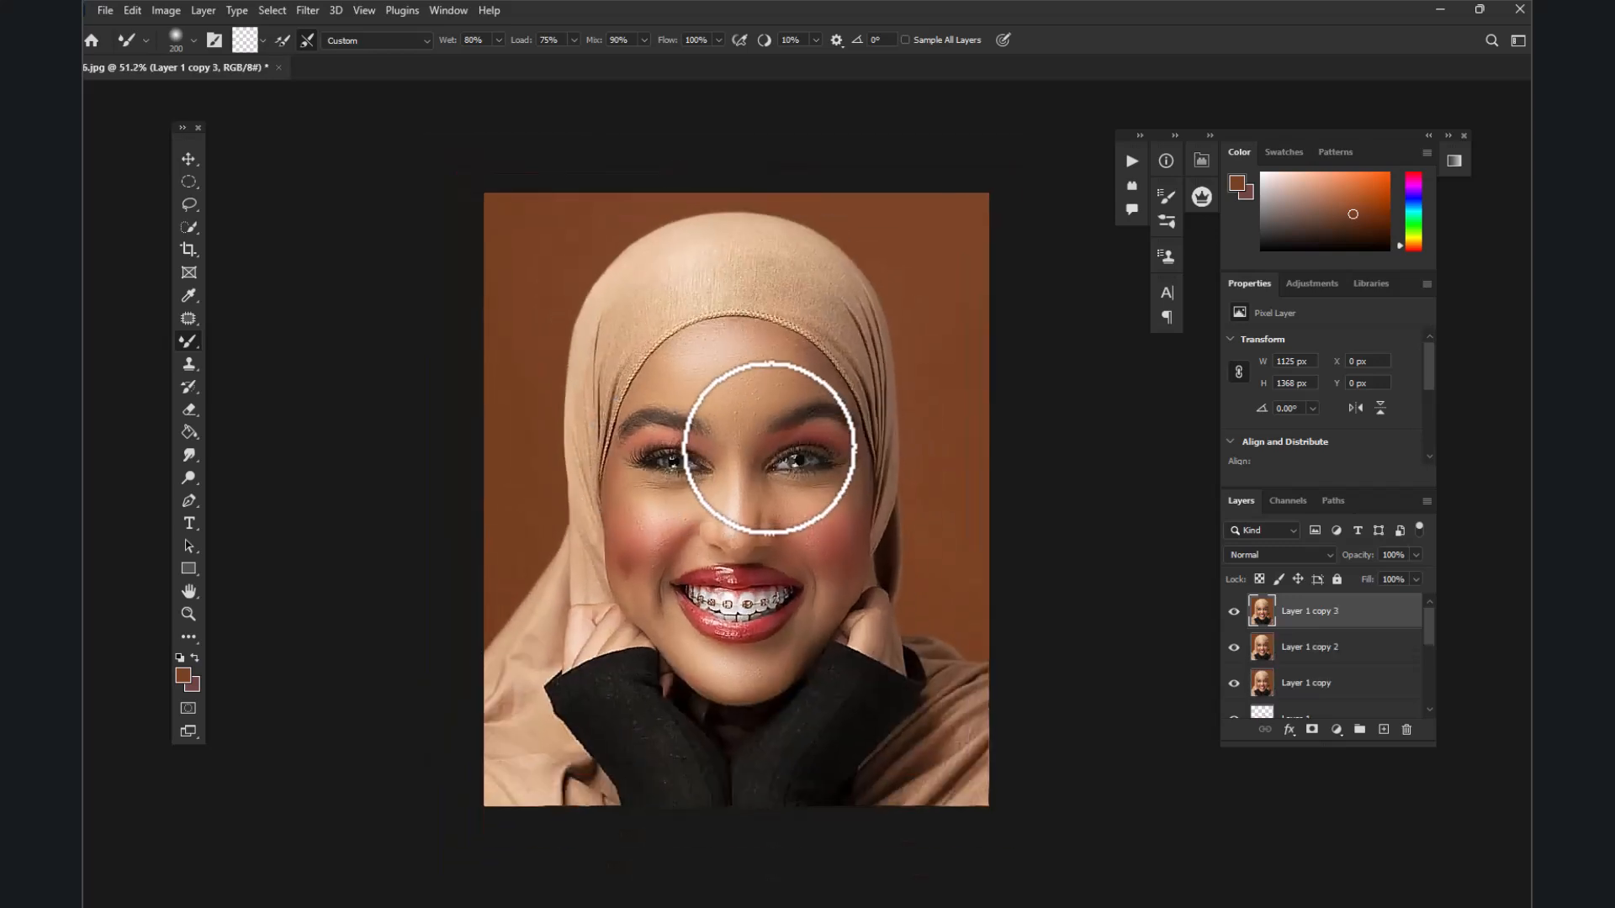
scroll(894, 450, "down", 1)
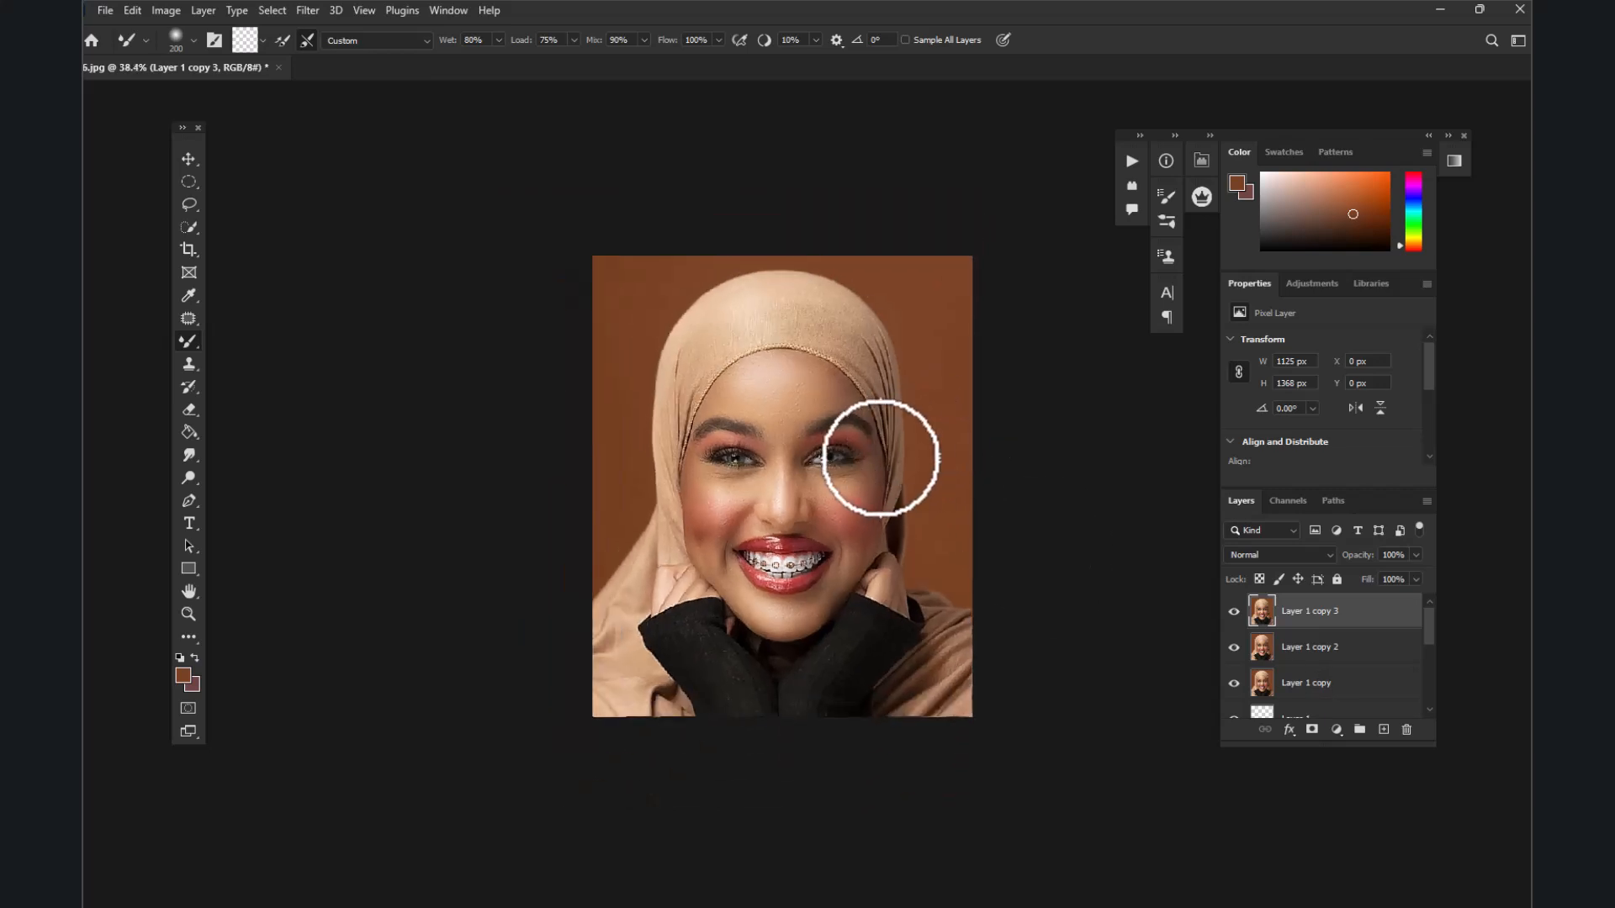
scroll(841, 458, "up", 2)
Apply a Hue/Saturation adjustment to the topmost copy with Hue -7 and Saturation +9
left_click(302, 10)
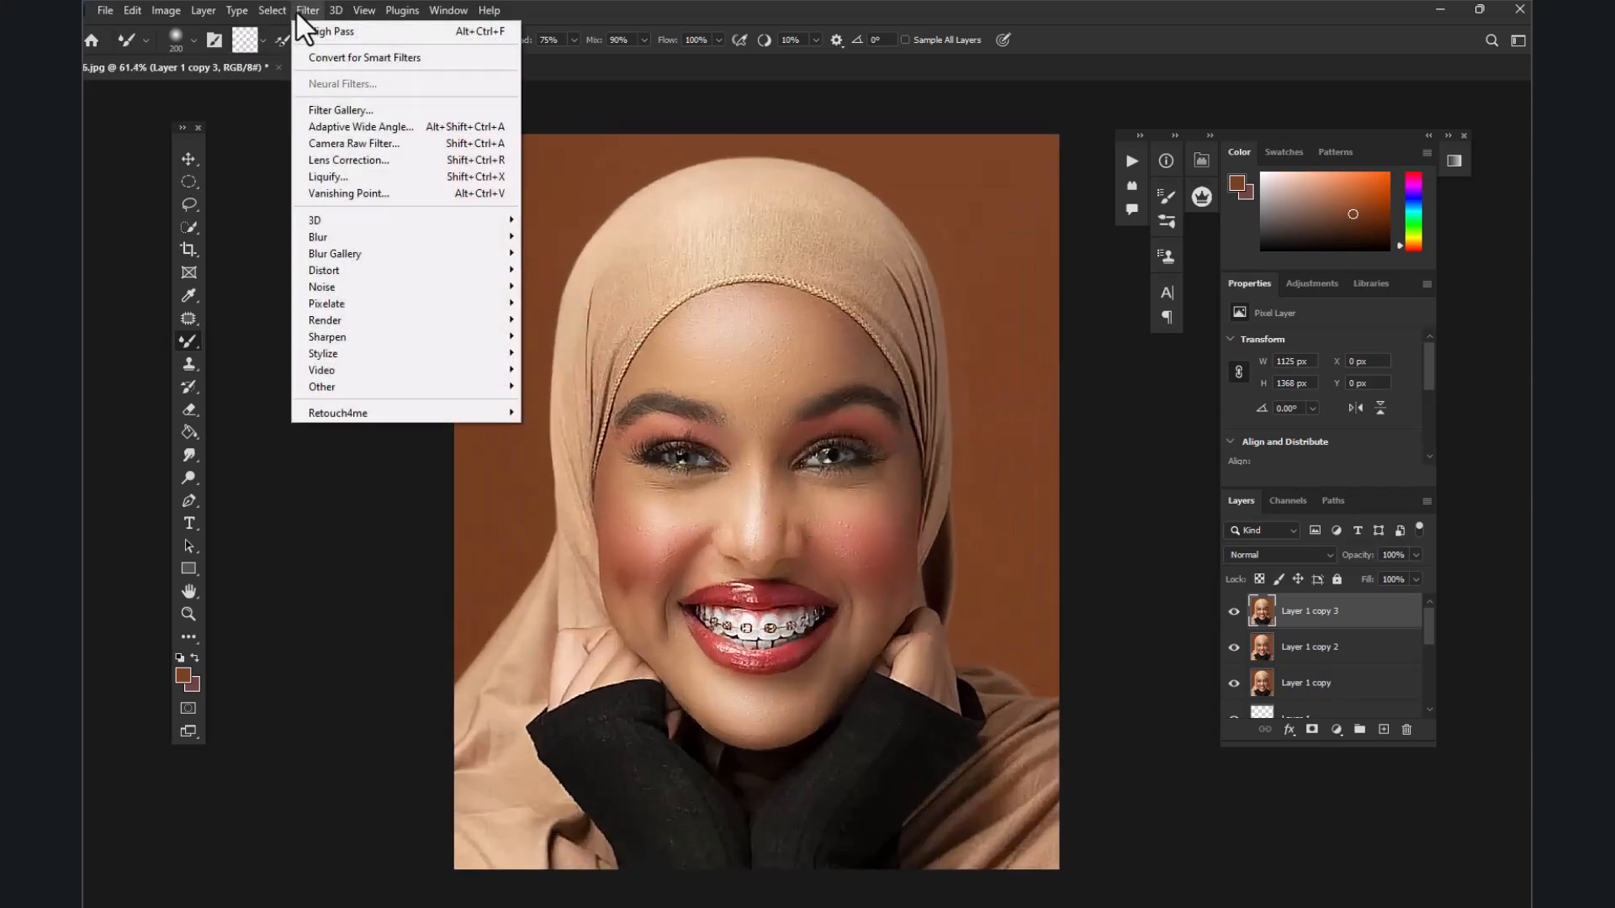
mouse_move(258, 10)
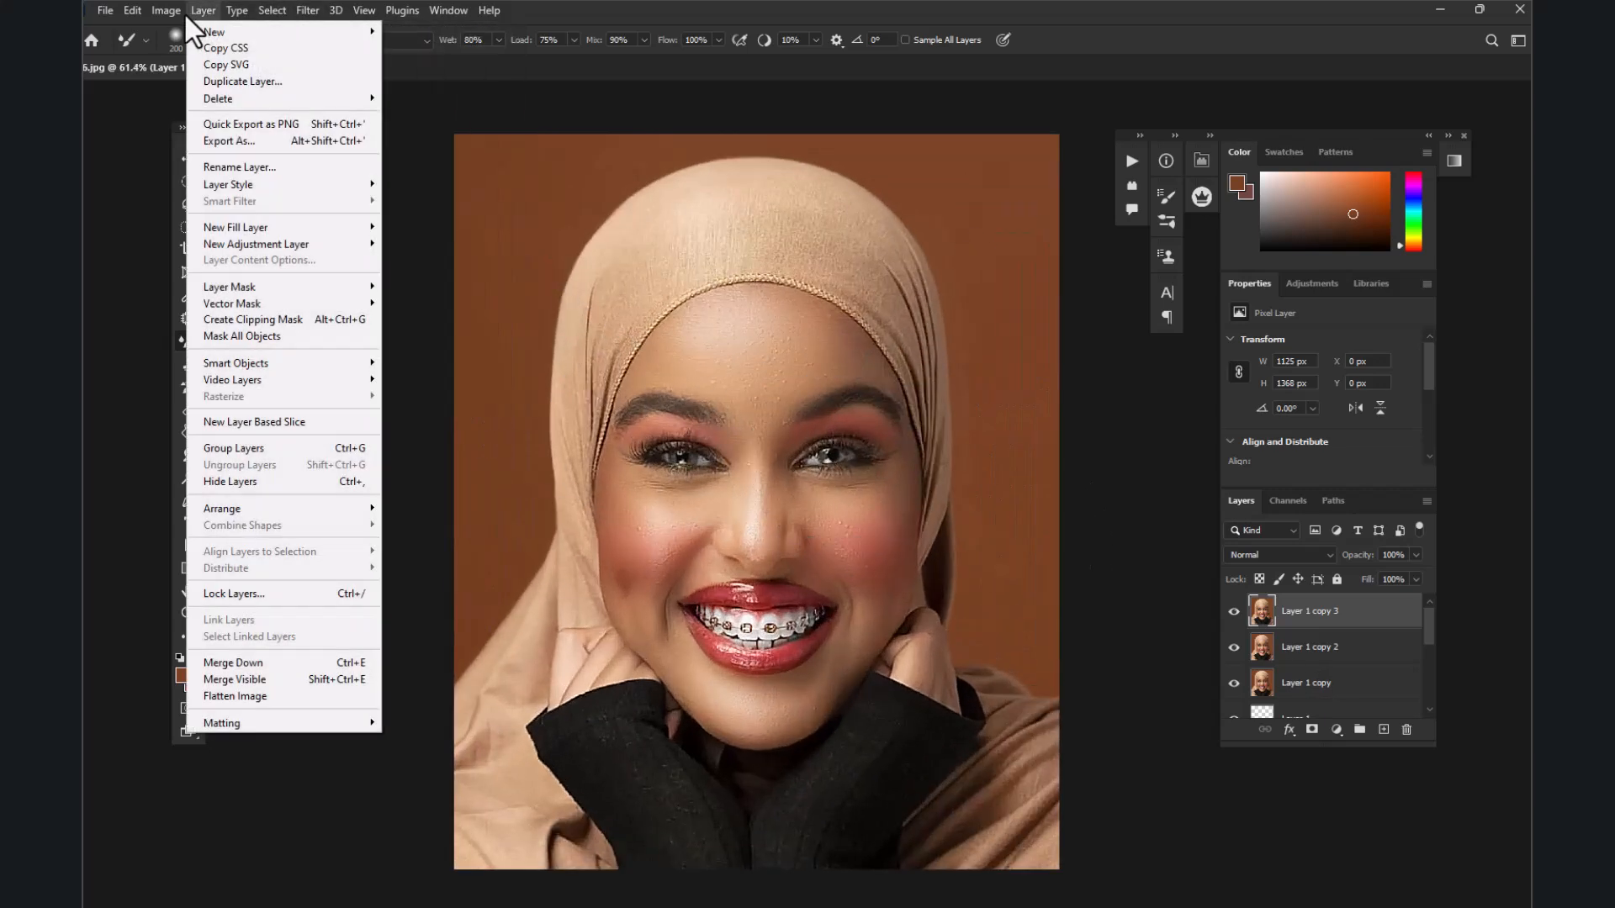
mouse_move(168, 12)
mouse_move(190, 59)
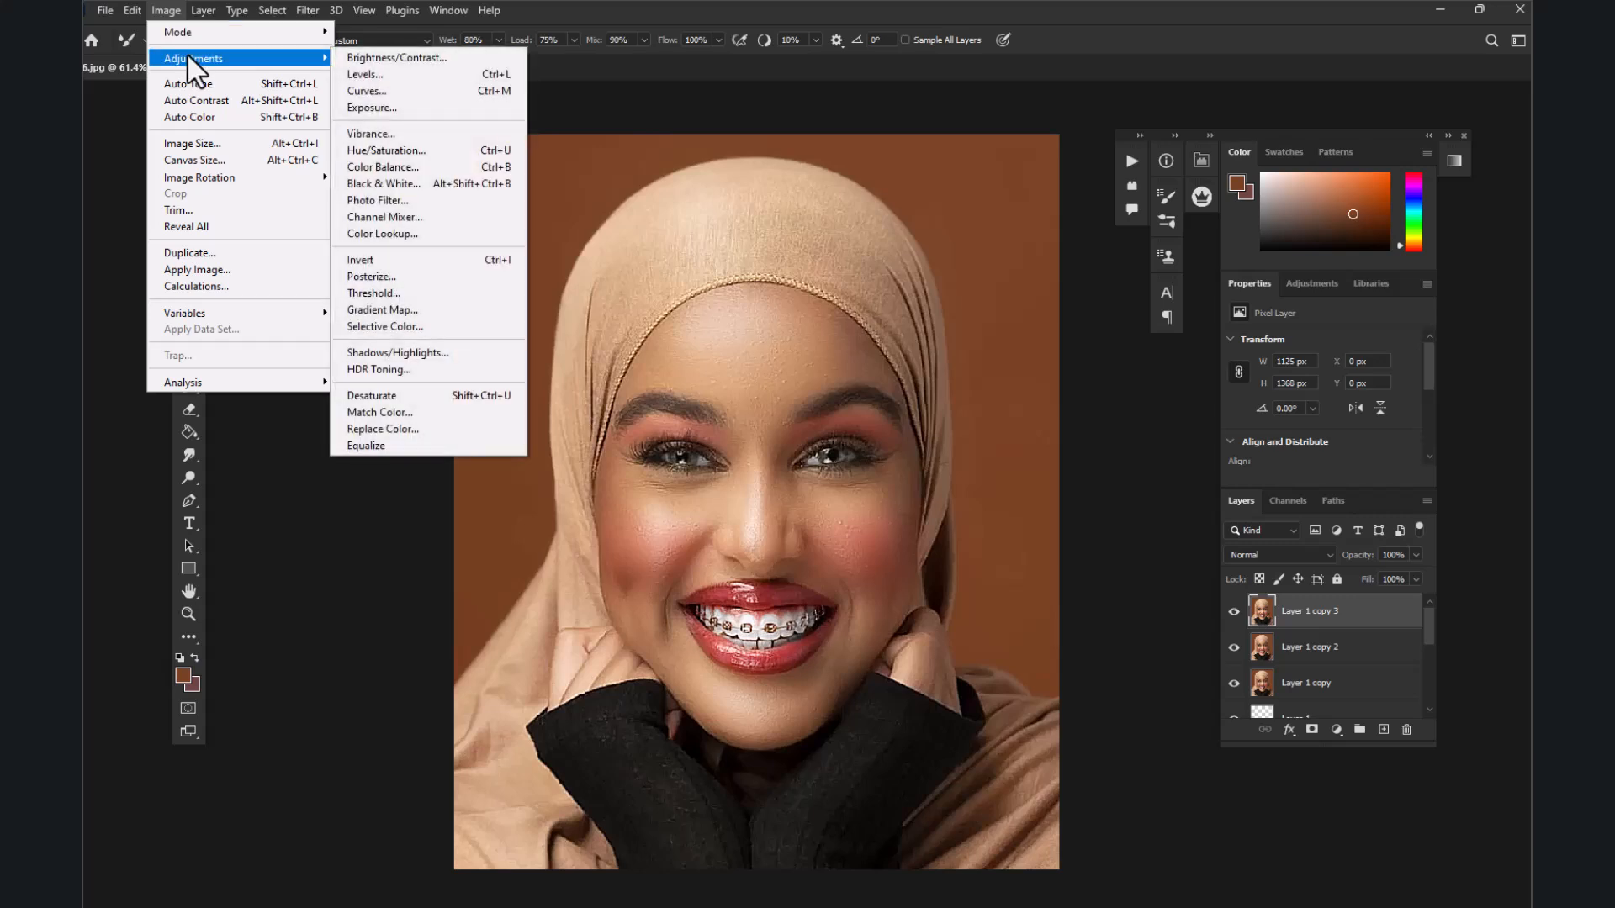
mouse_move(298, 62)
left_click(392, 153)
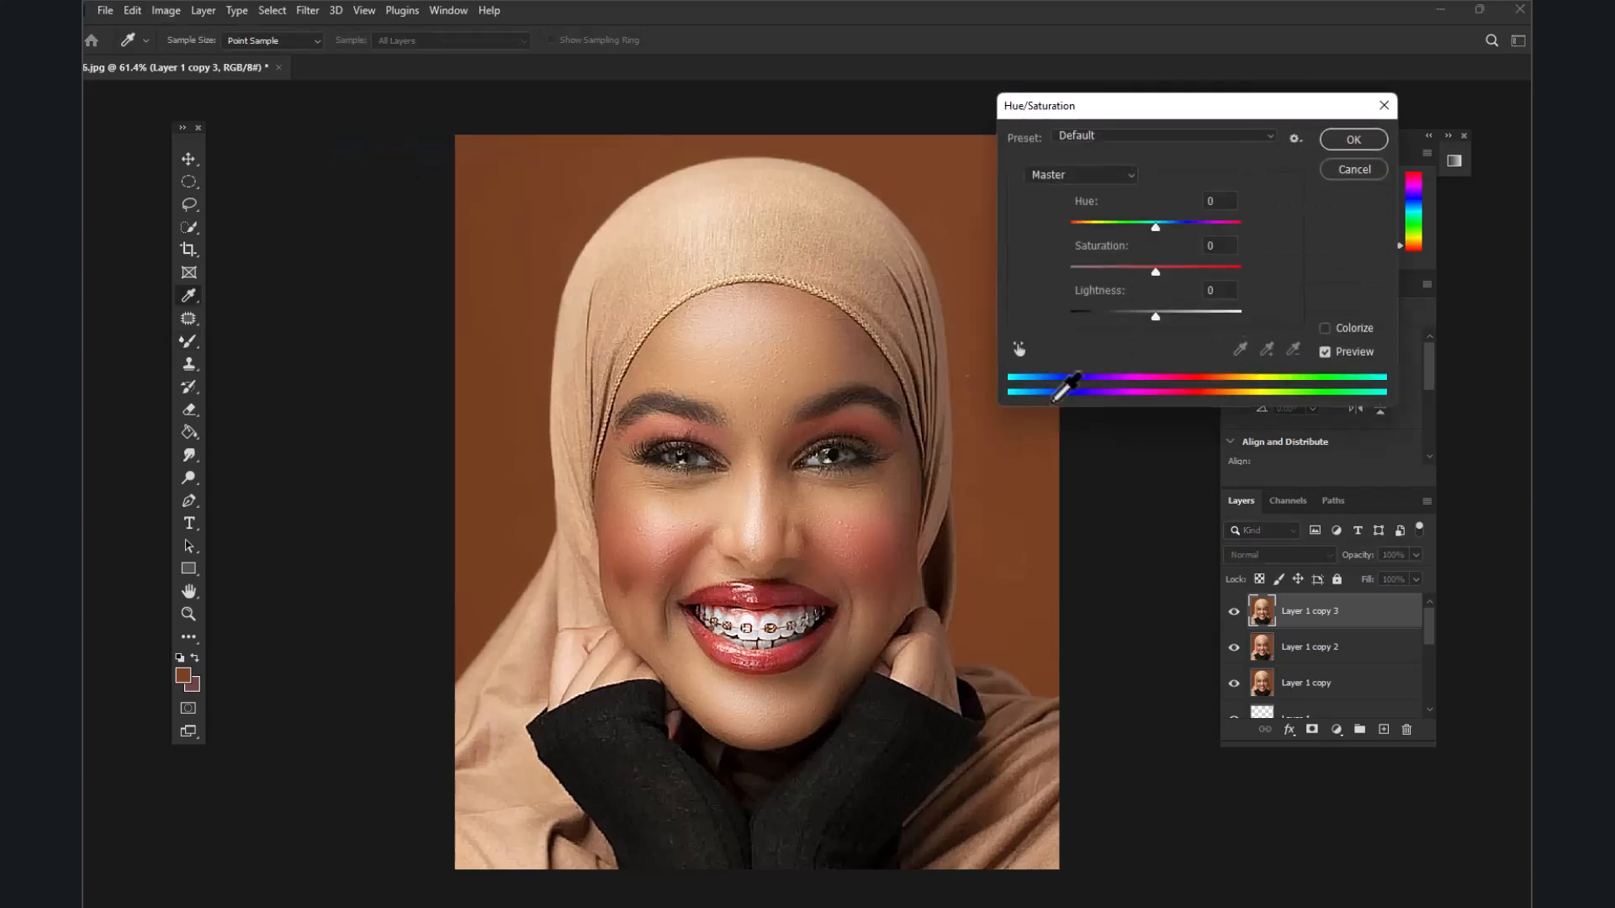
left_click_drag(1157, 231, 1152, 236)
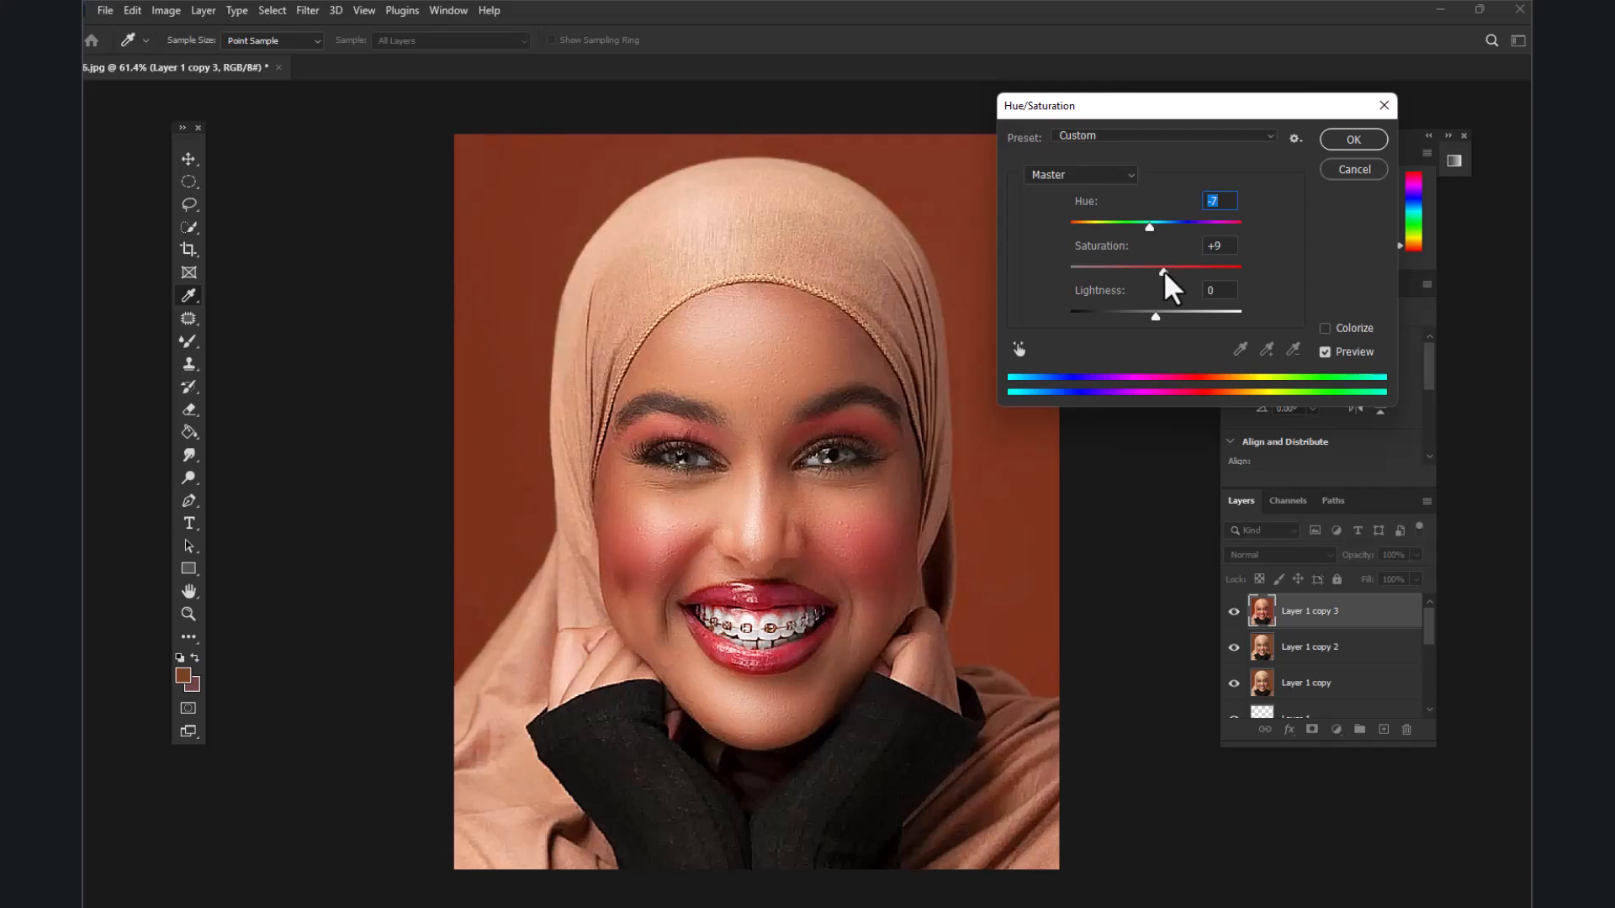
left_click(1353, 140)
Apply a Levels adjustment to the topmost portrait layer with input levels 10, 0.96 and 242
scroll(948, 407, "down", 3)
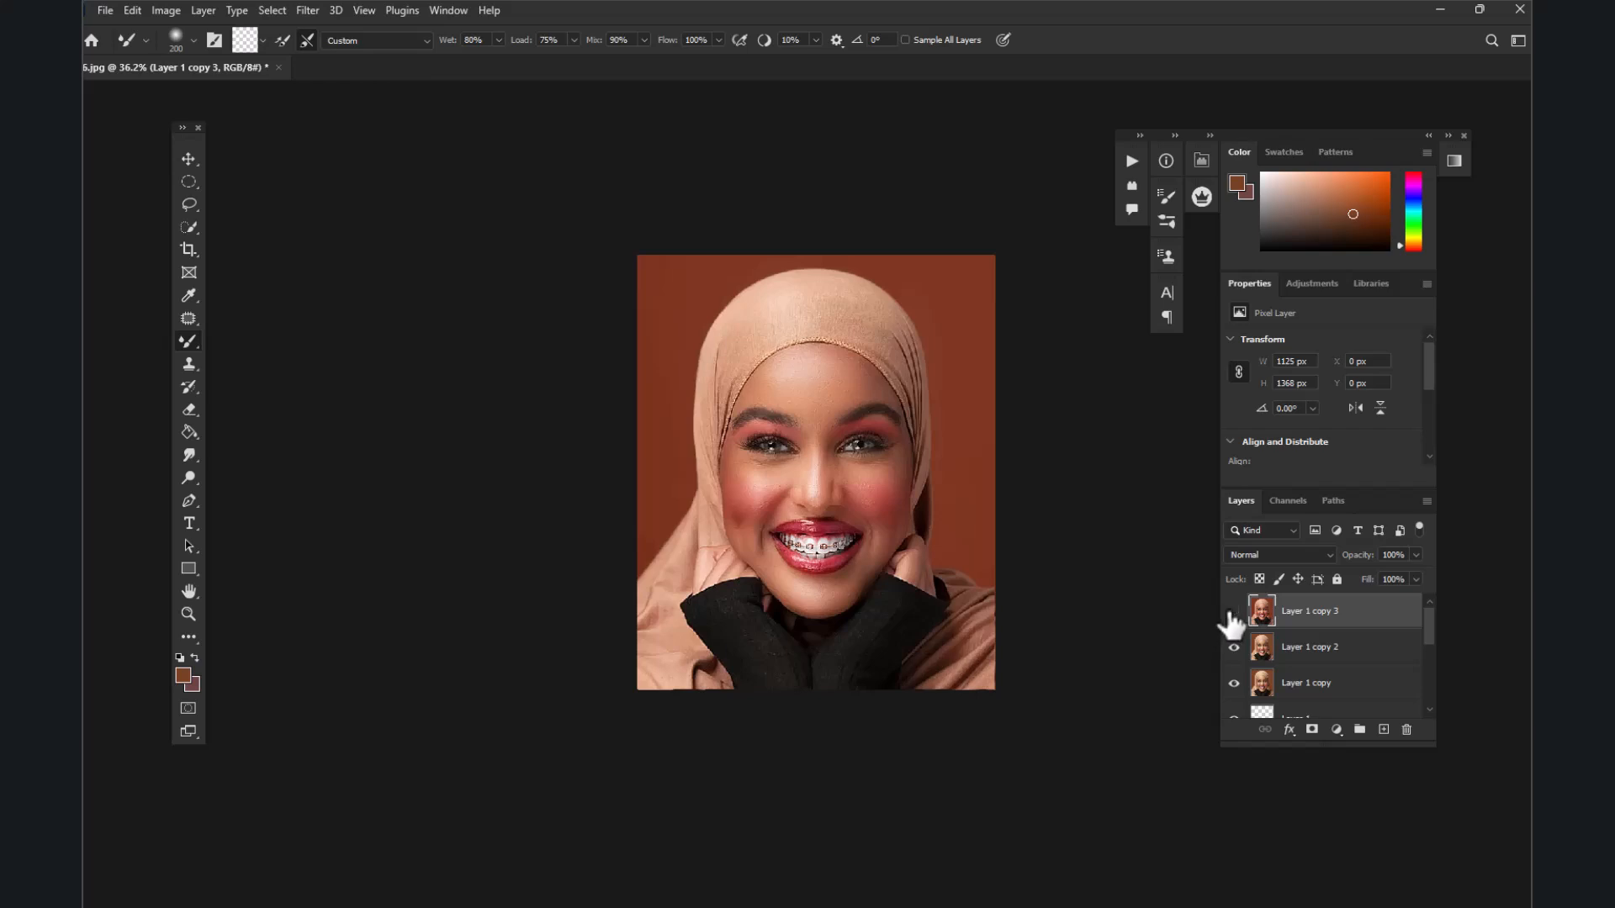
scroll(816, 505, "up", 2)
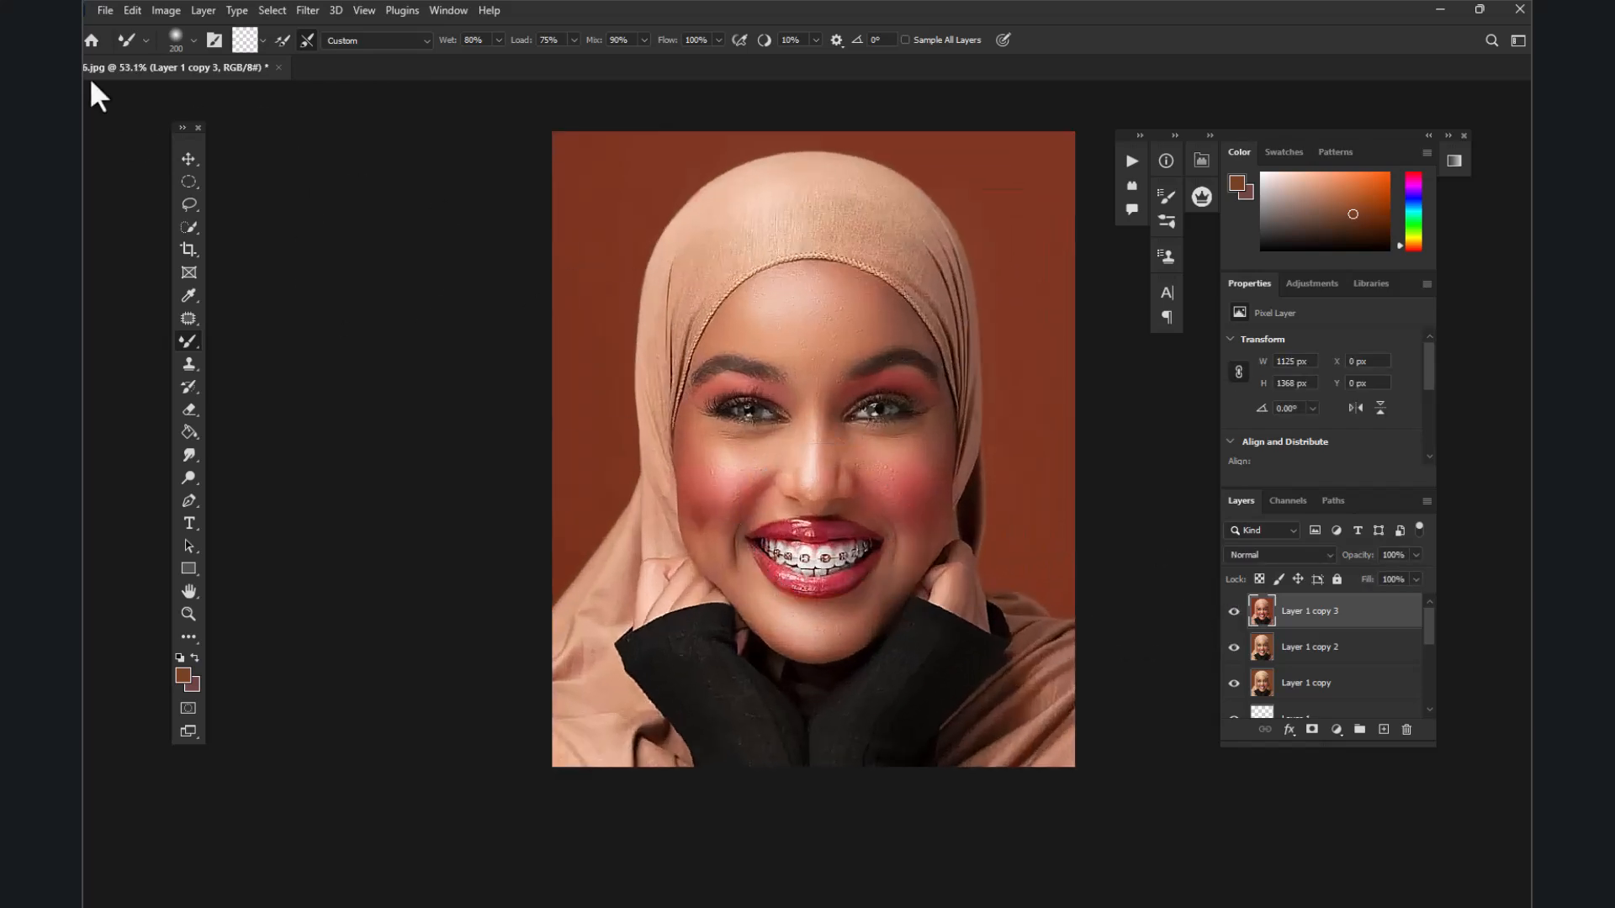
left_click(169, 10)
mouse_move(187, 61)
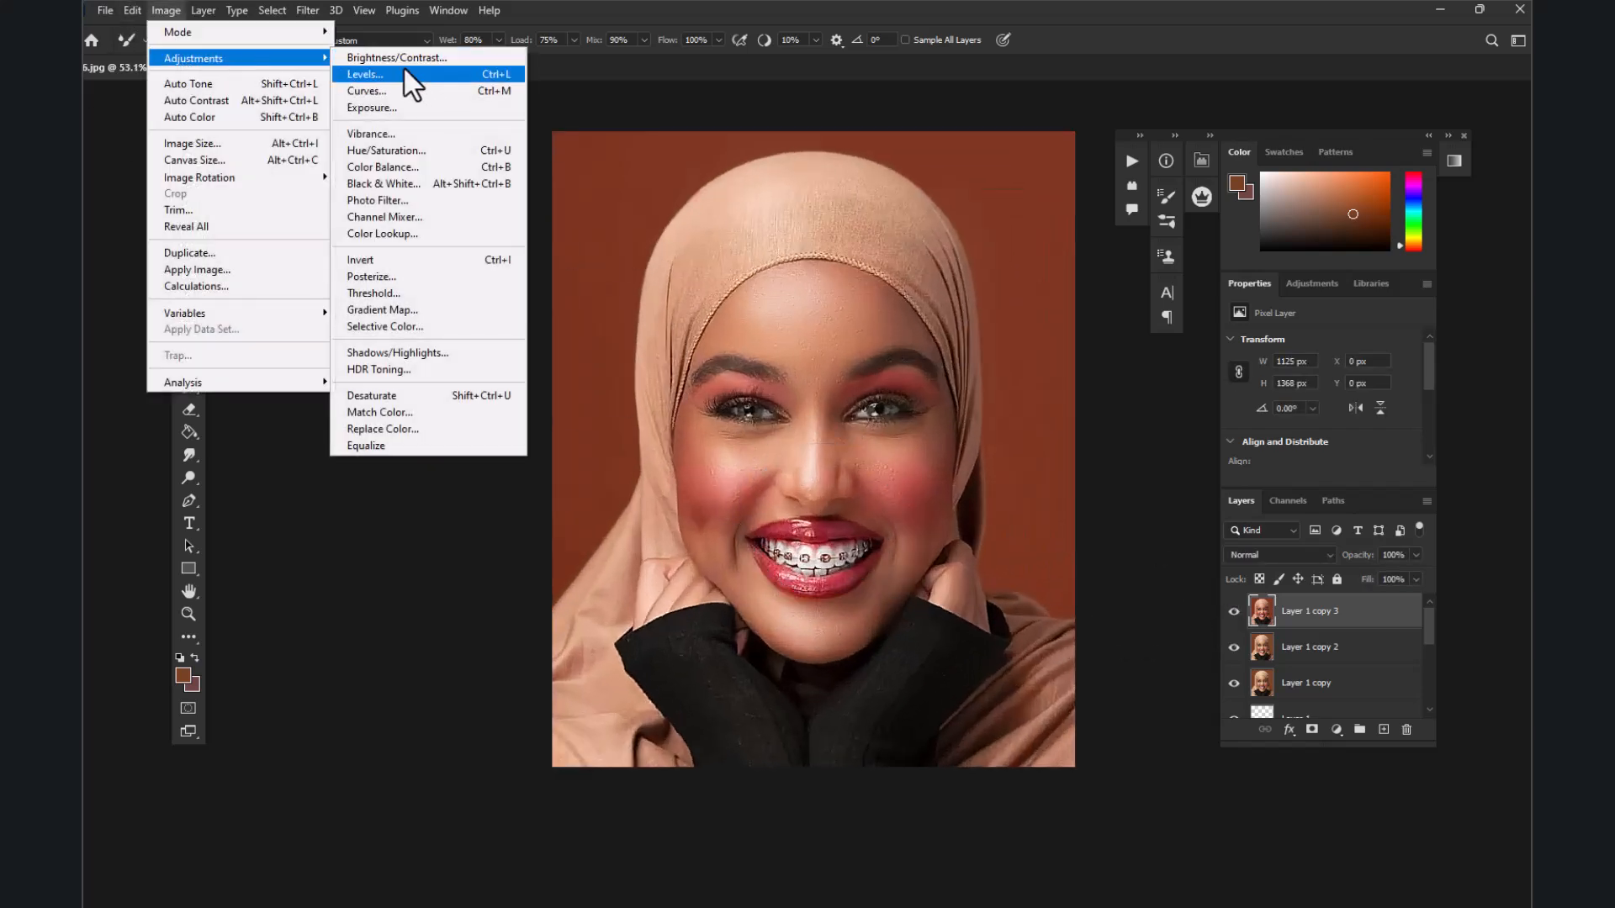
left_click(404, 74)
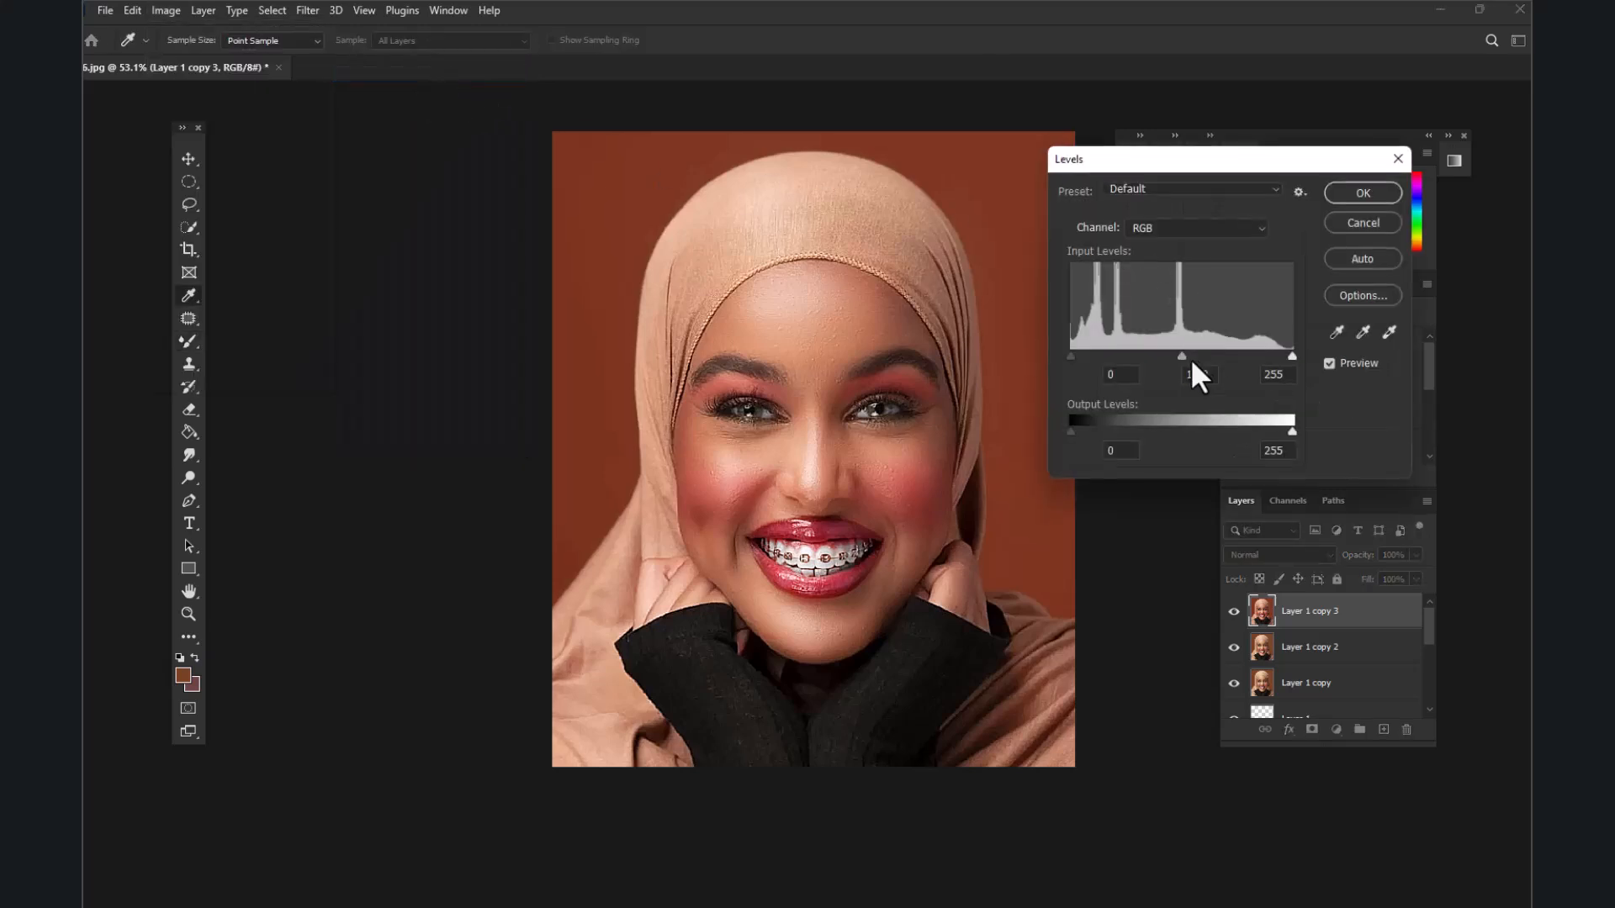
left_click_drag(1182, 357, 1196, 358)
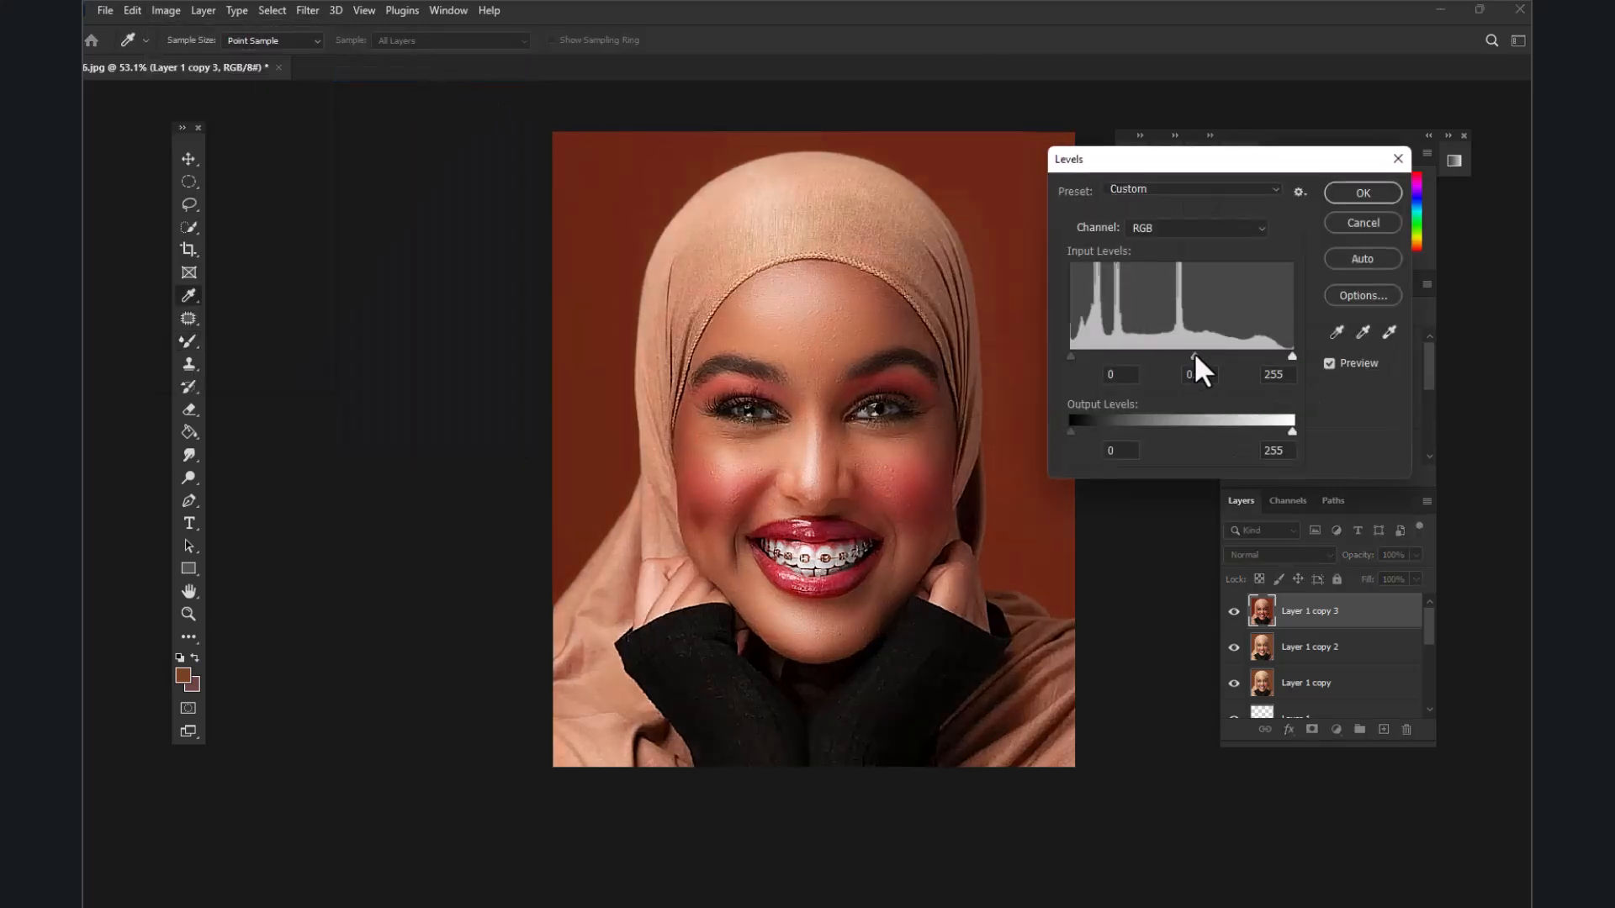
left_click_drag(1070, 356, 1077, 356)
left_click(1078, 355)
left_click_drag(1298, 358, 1183, 359)
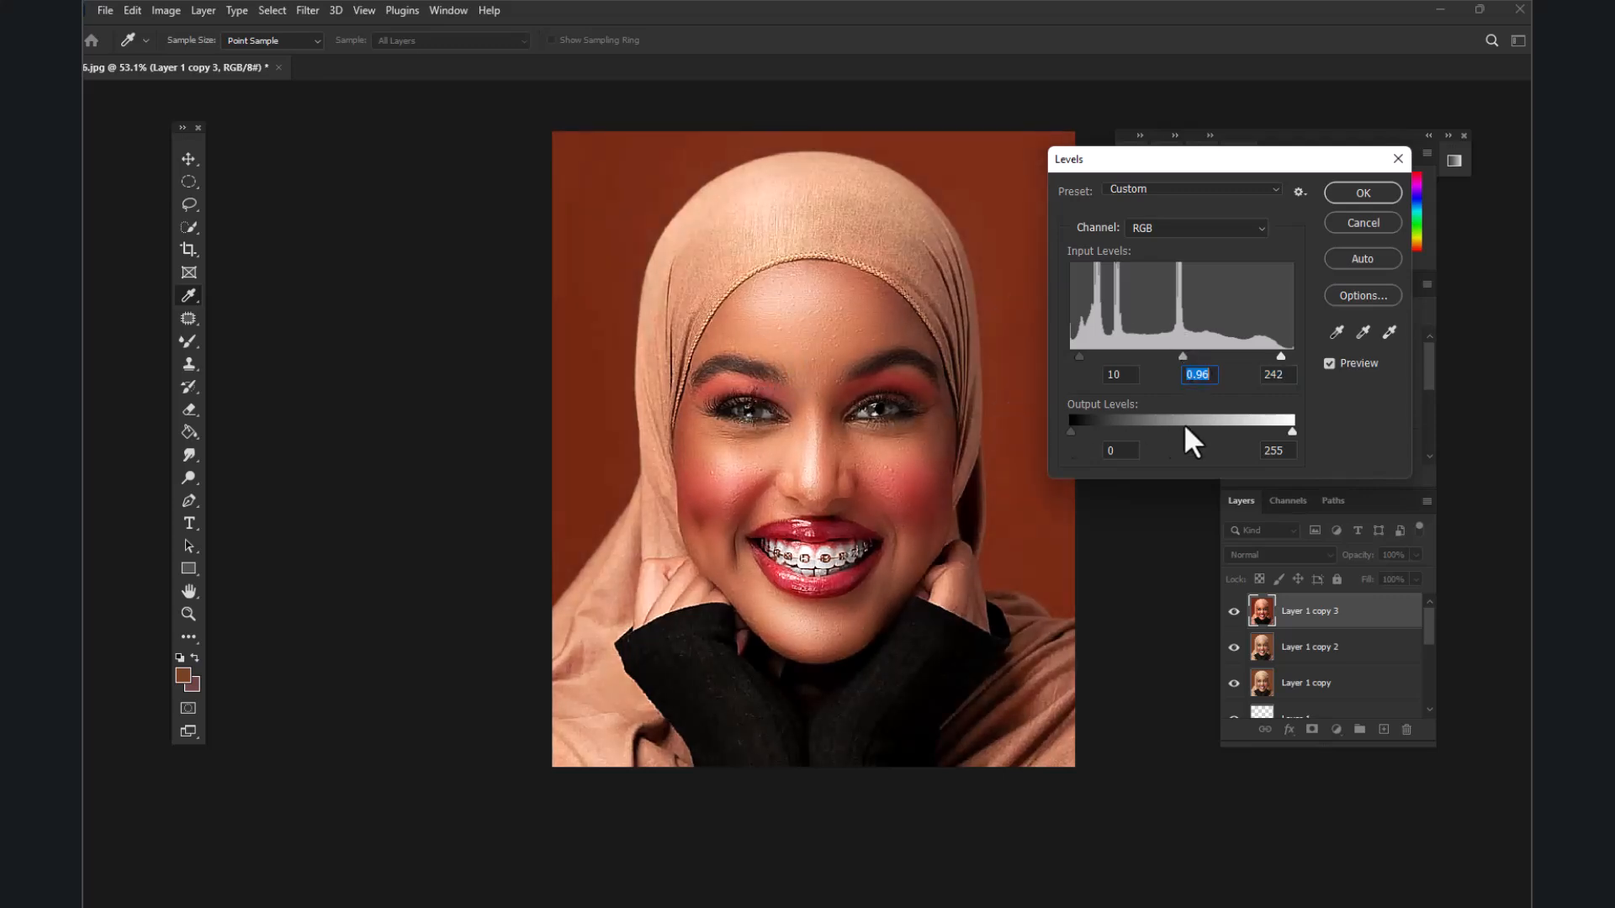
left_click(1329, 200)
Compare the portrait with the Levels-adjusted top layer hidden and shown
scroll(634, 482, "down", 6)
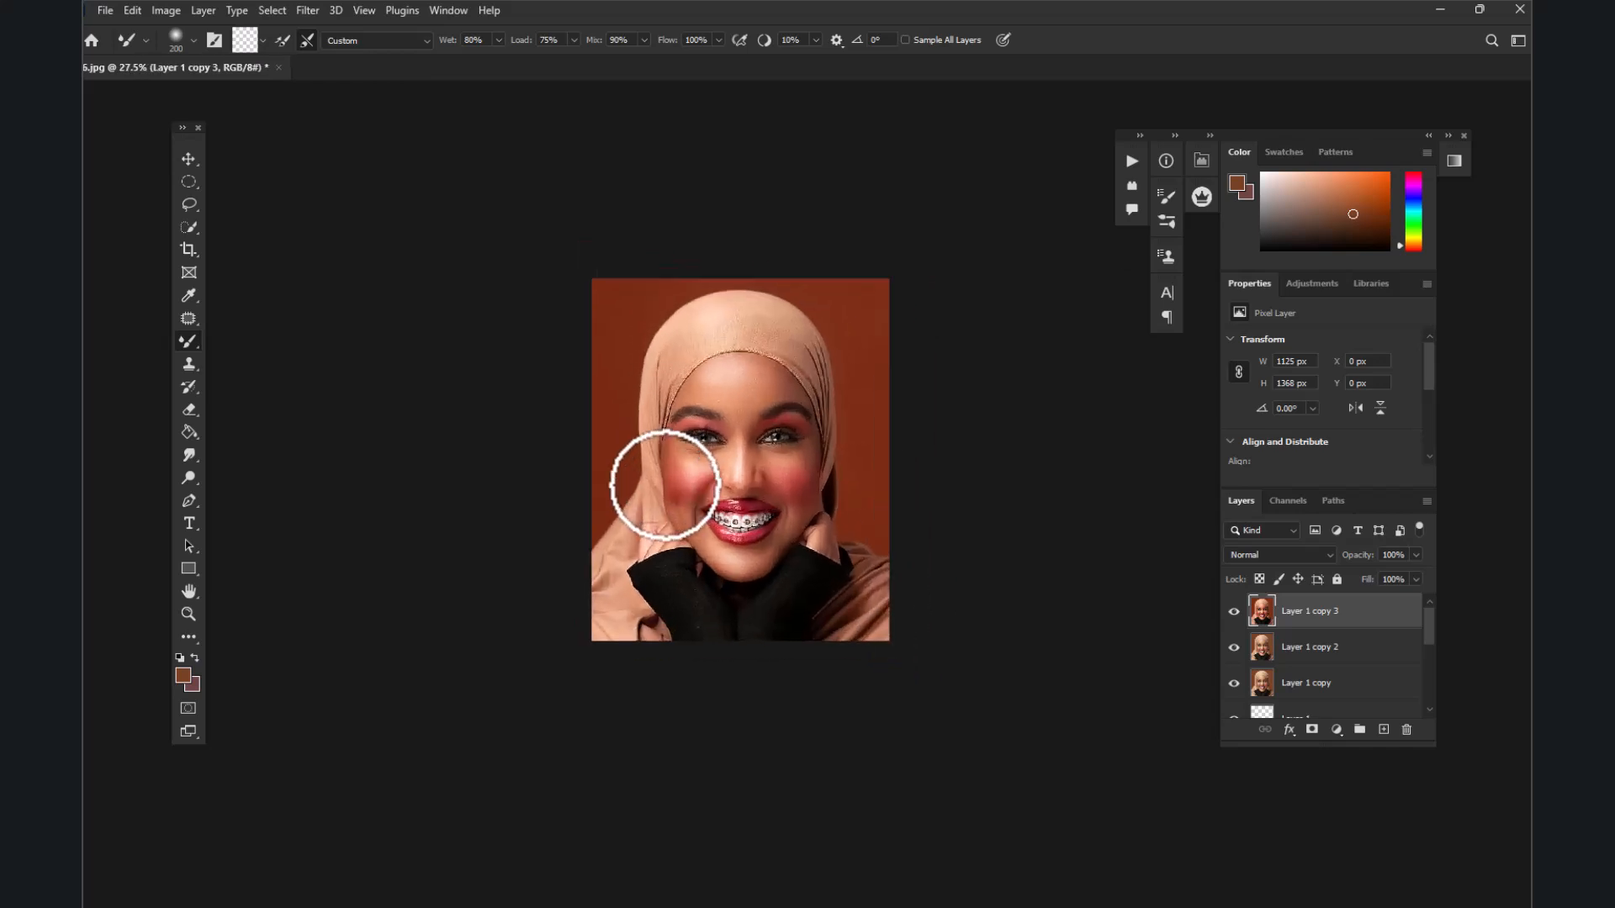
scroll(664, 483, "up", 4)
left_click(1230, 611)
scroll(749, 496, "up", 3)
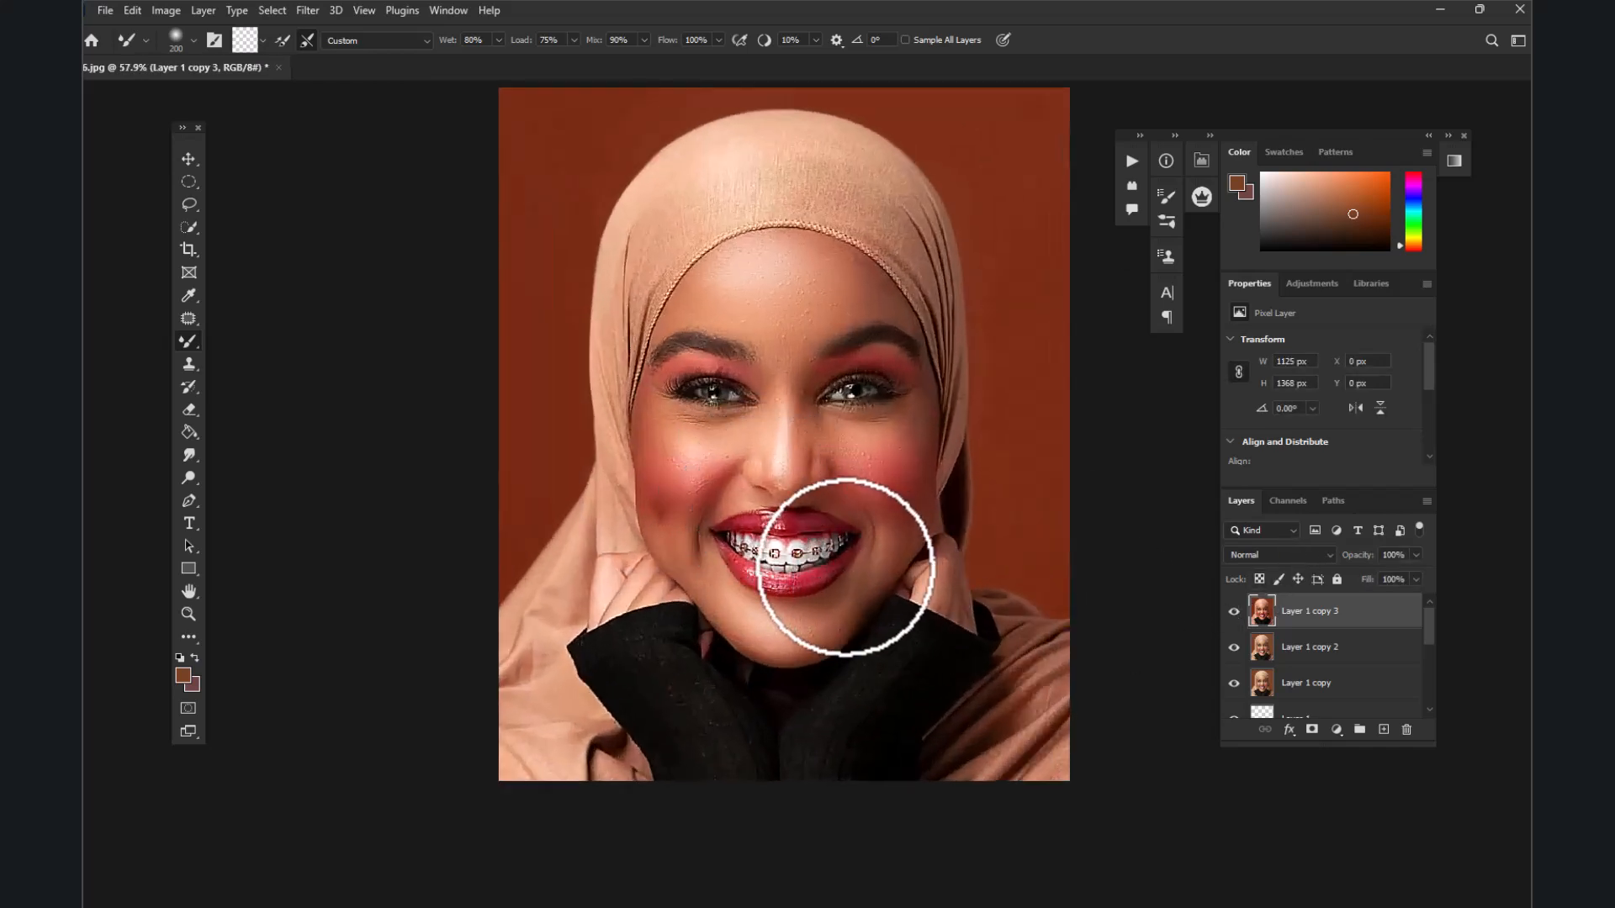
scroll(862, 605, "down", 1)
Set the foreground color to black (000000) and add a Gradient fill layer above the portrait
left_click(167, 10)
left_click(204, 11)
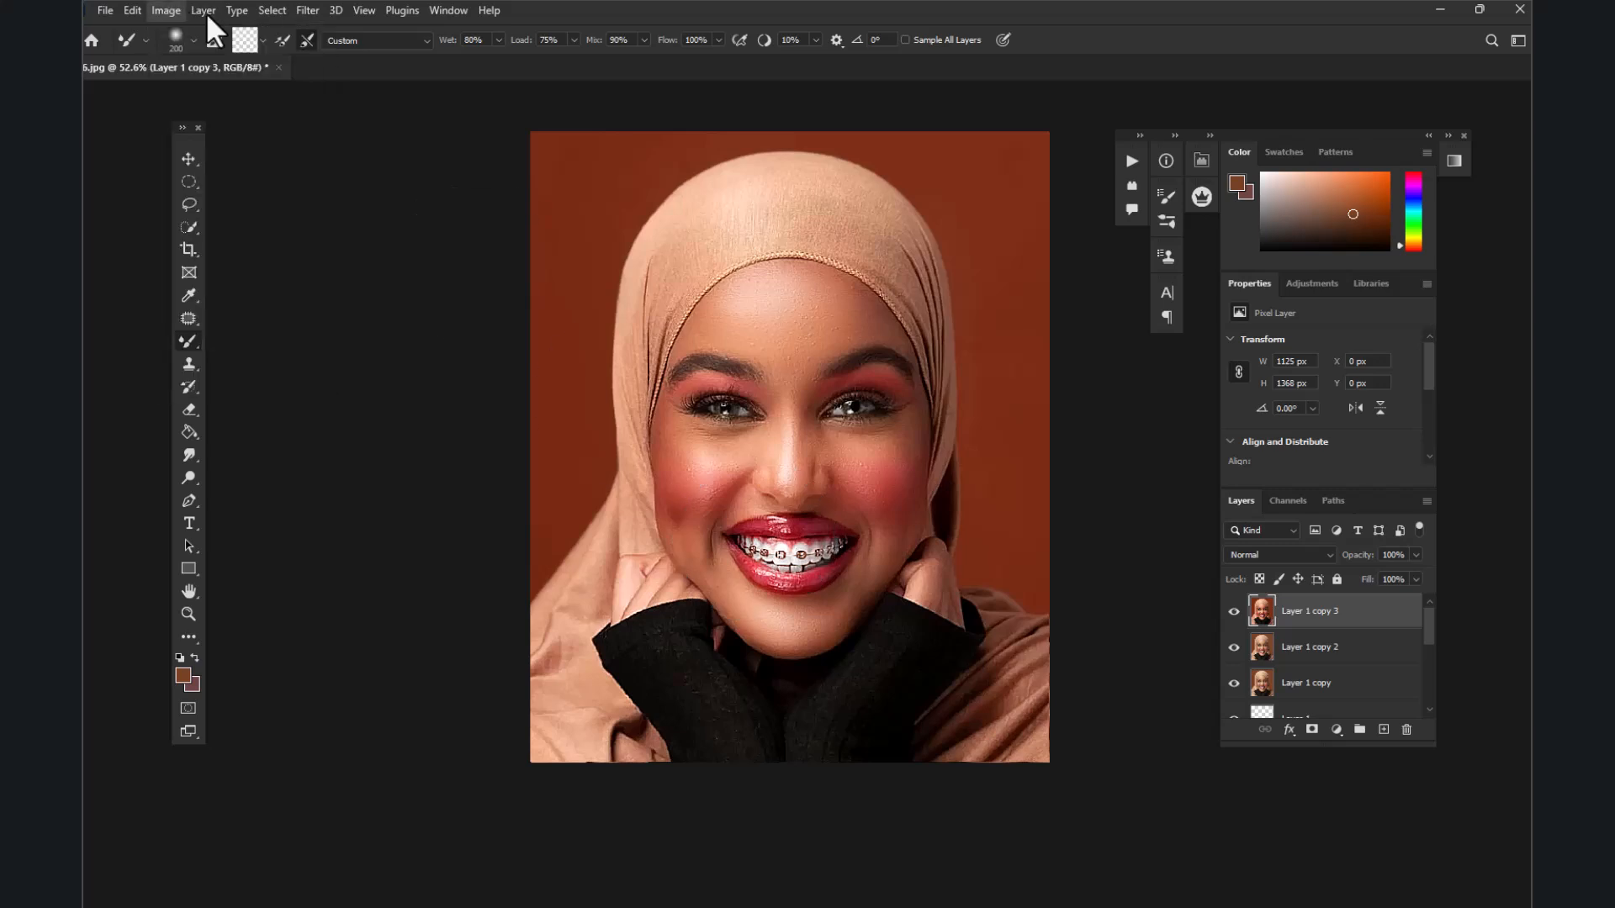
left_click(1361, 618)
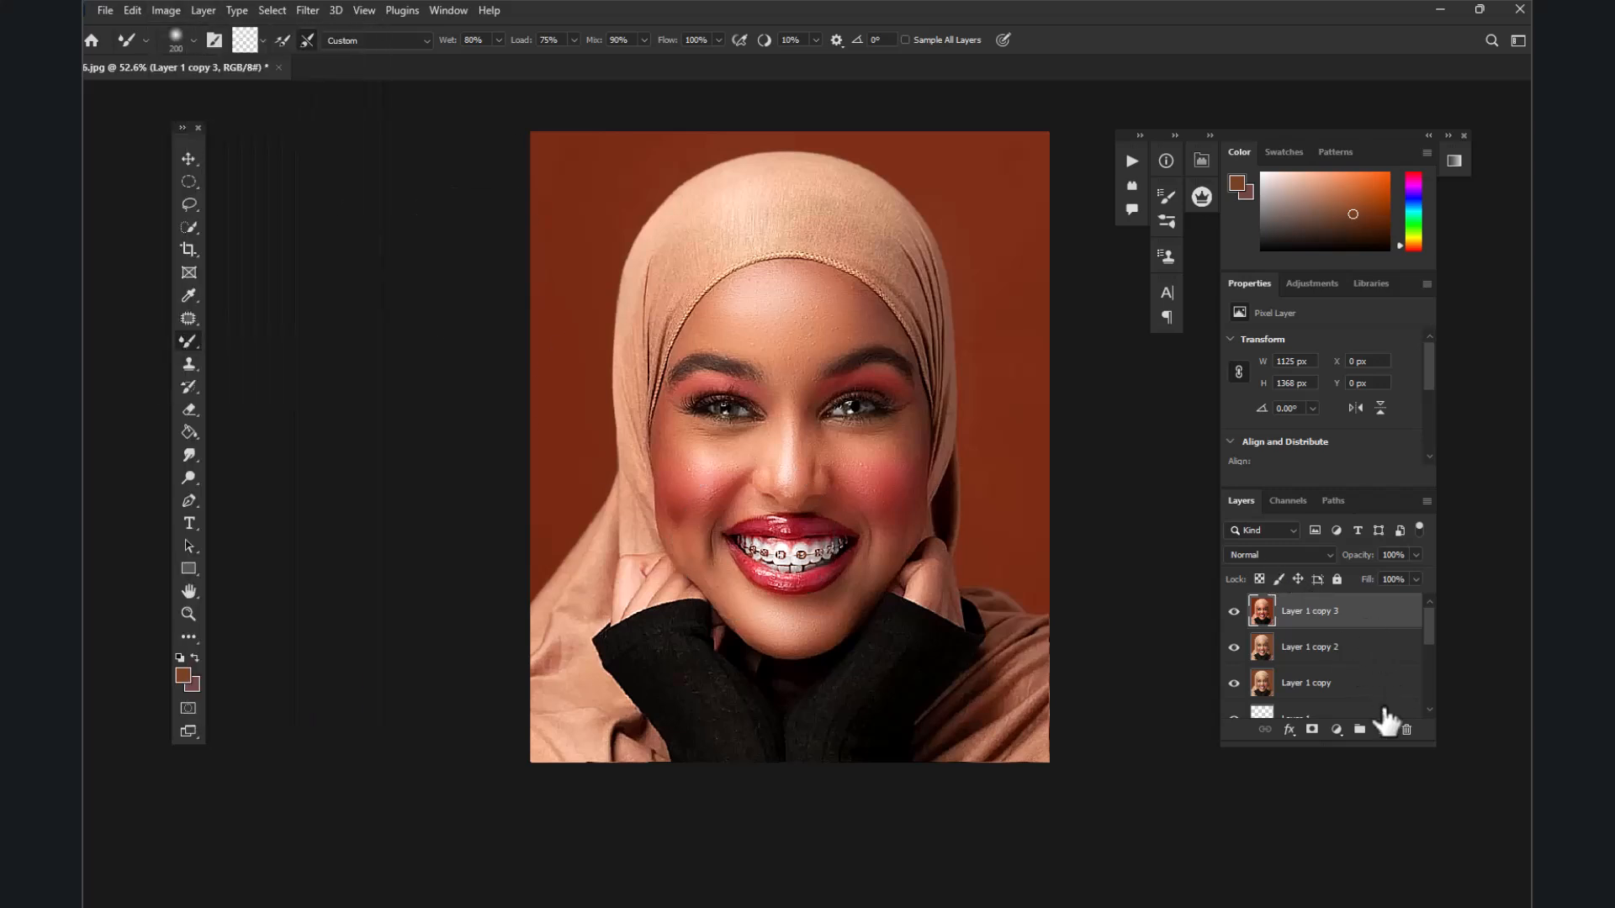
left_click(182, 678)
left_click(913, 639)
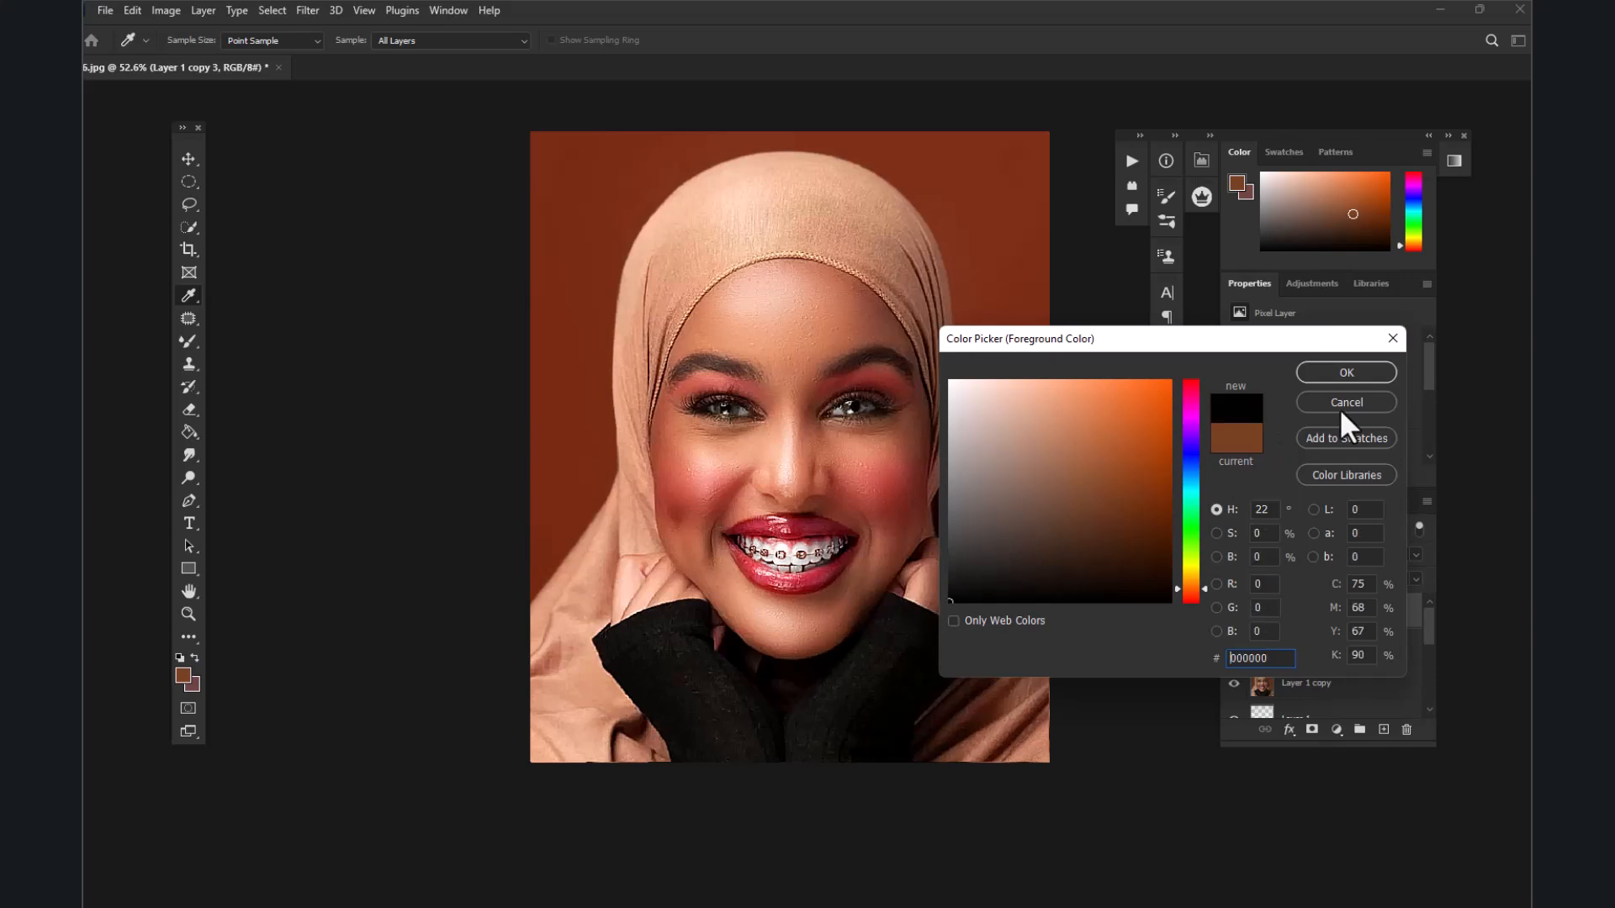
left_click(1336, 371)
left_click(1336, 730)
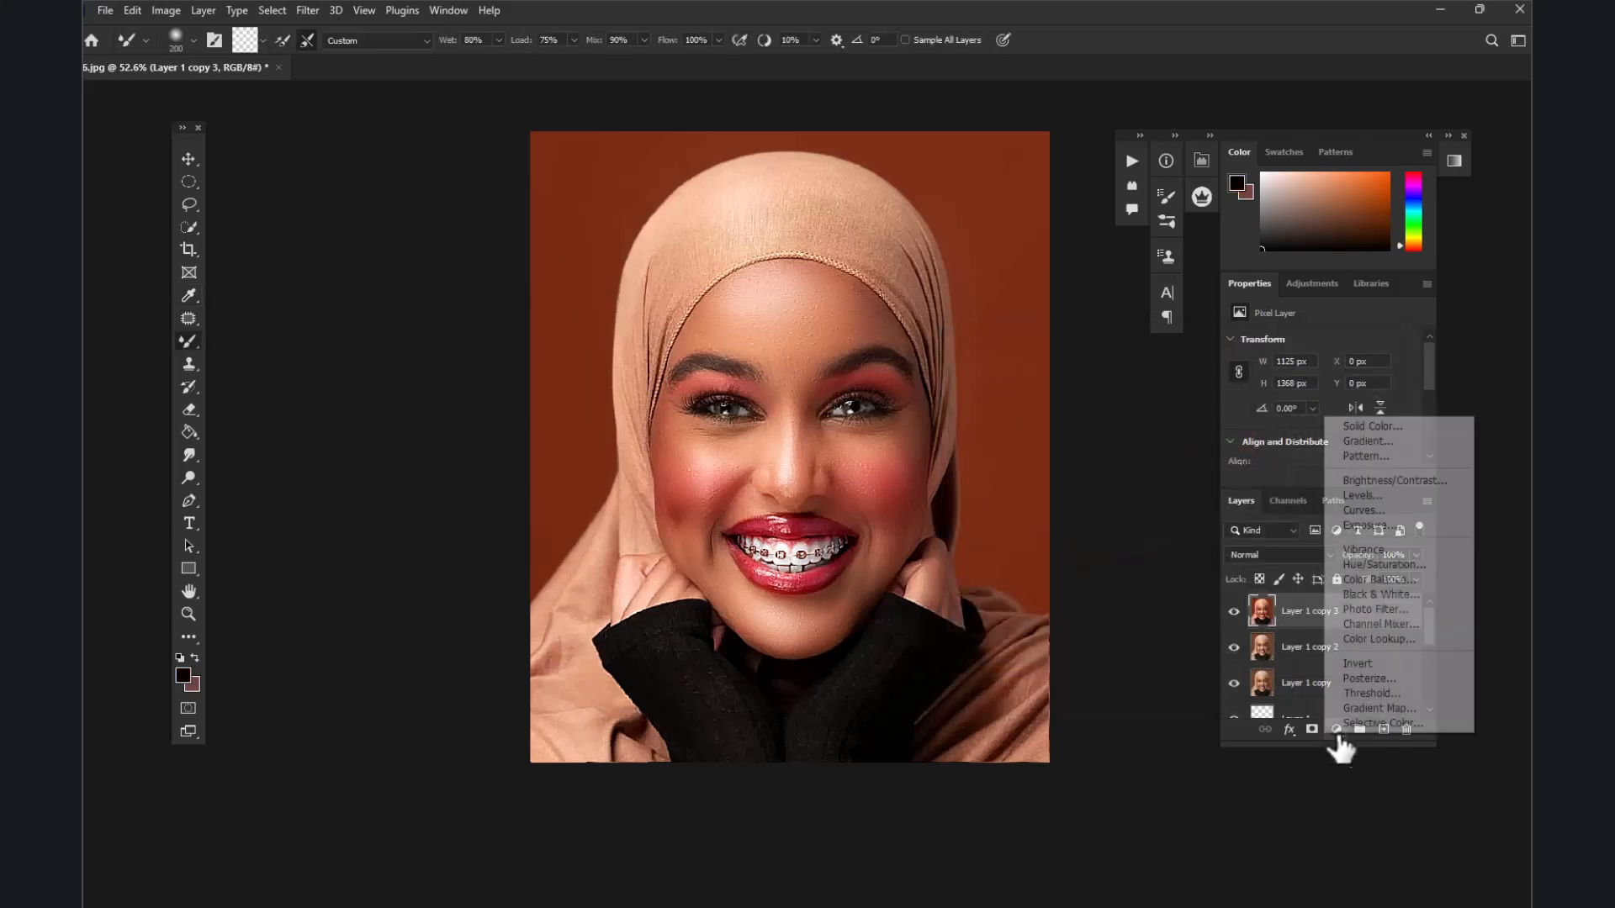
left_click(1370, 443)
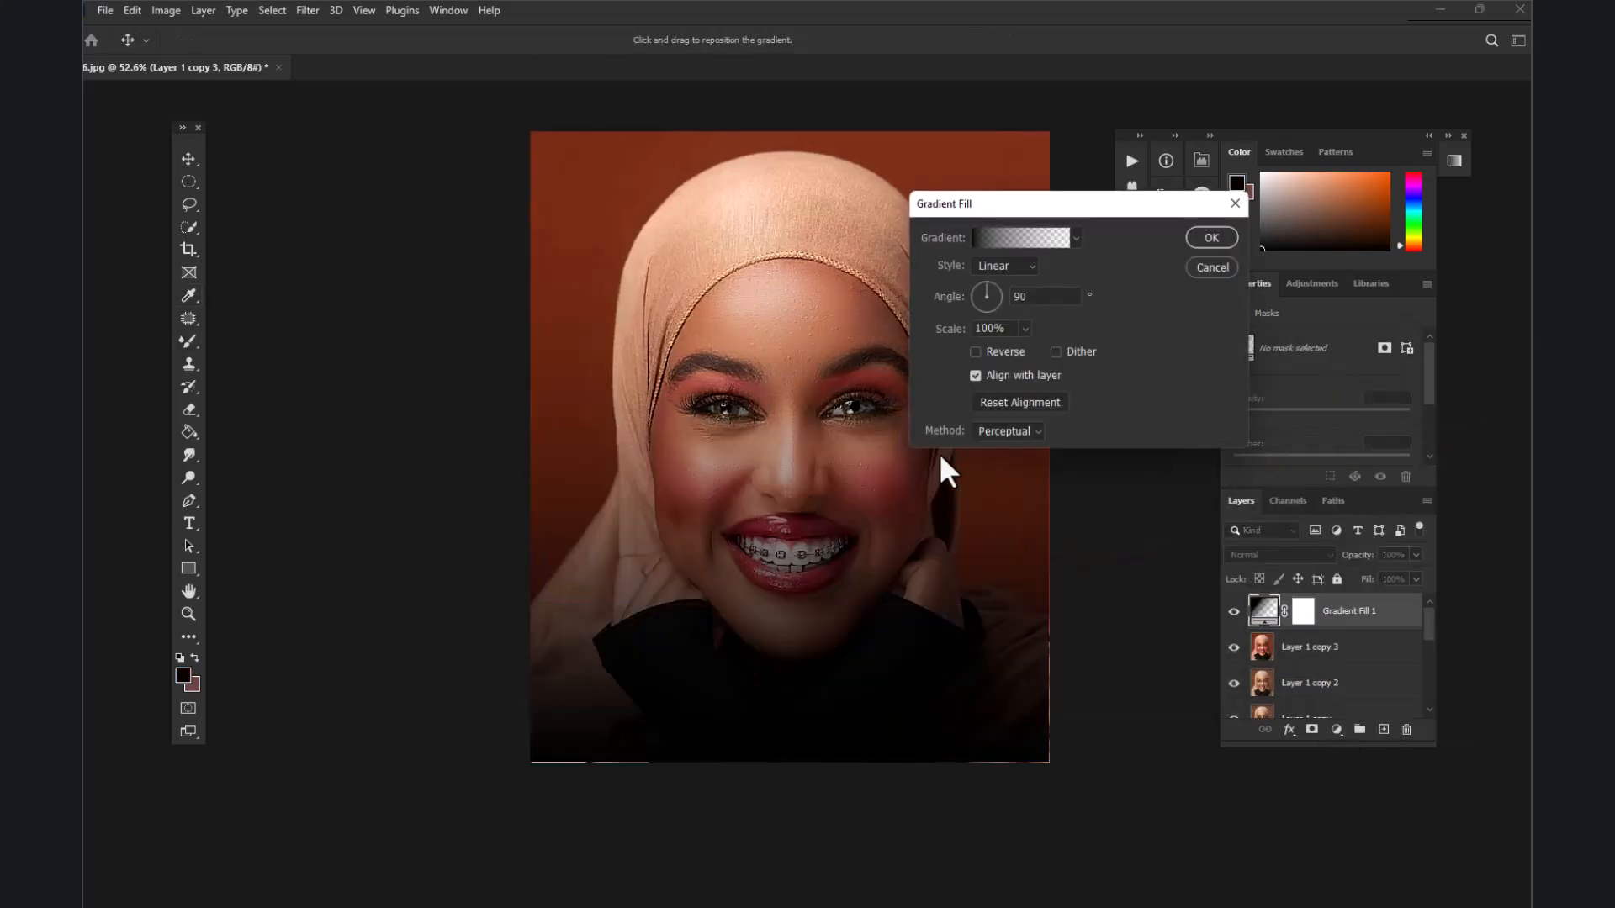
Make the gradient fill a reversed Radial vignette centered over the face and enlarge its scale so only the outer edges darken
left_click_drag(818, 486, 801, 593)
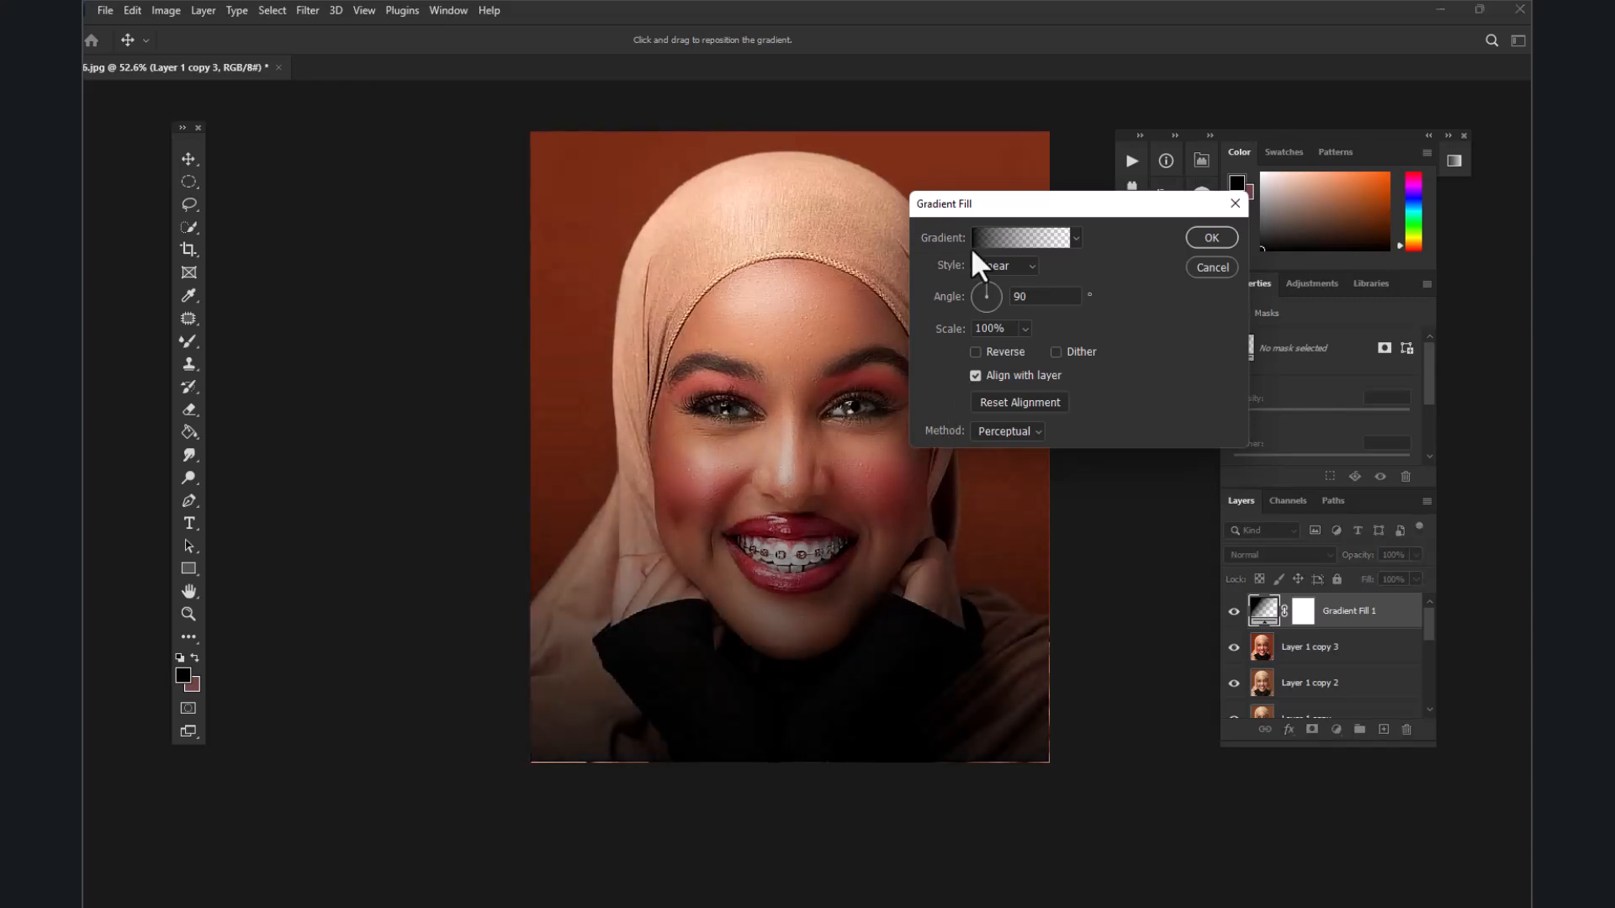
left_click(992, 259)
left_click(997, 299)
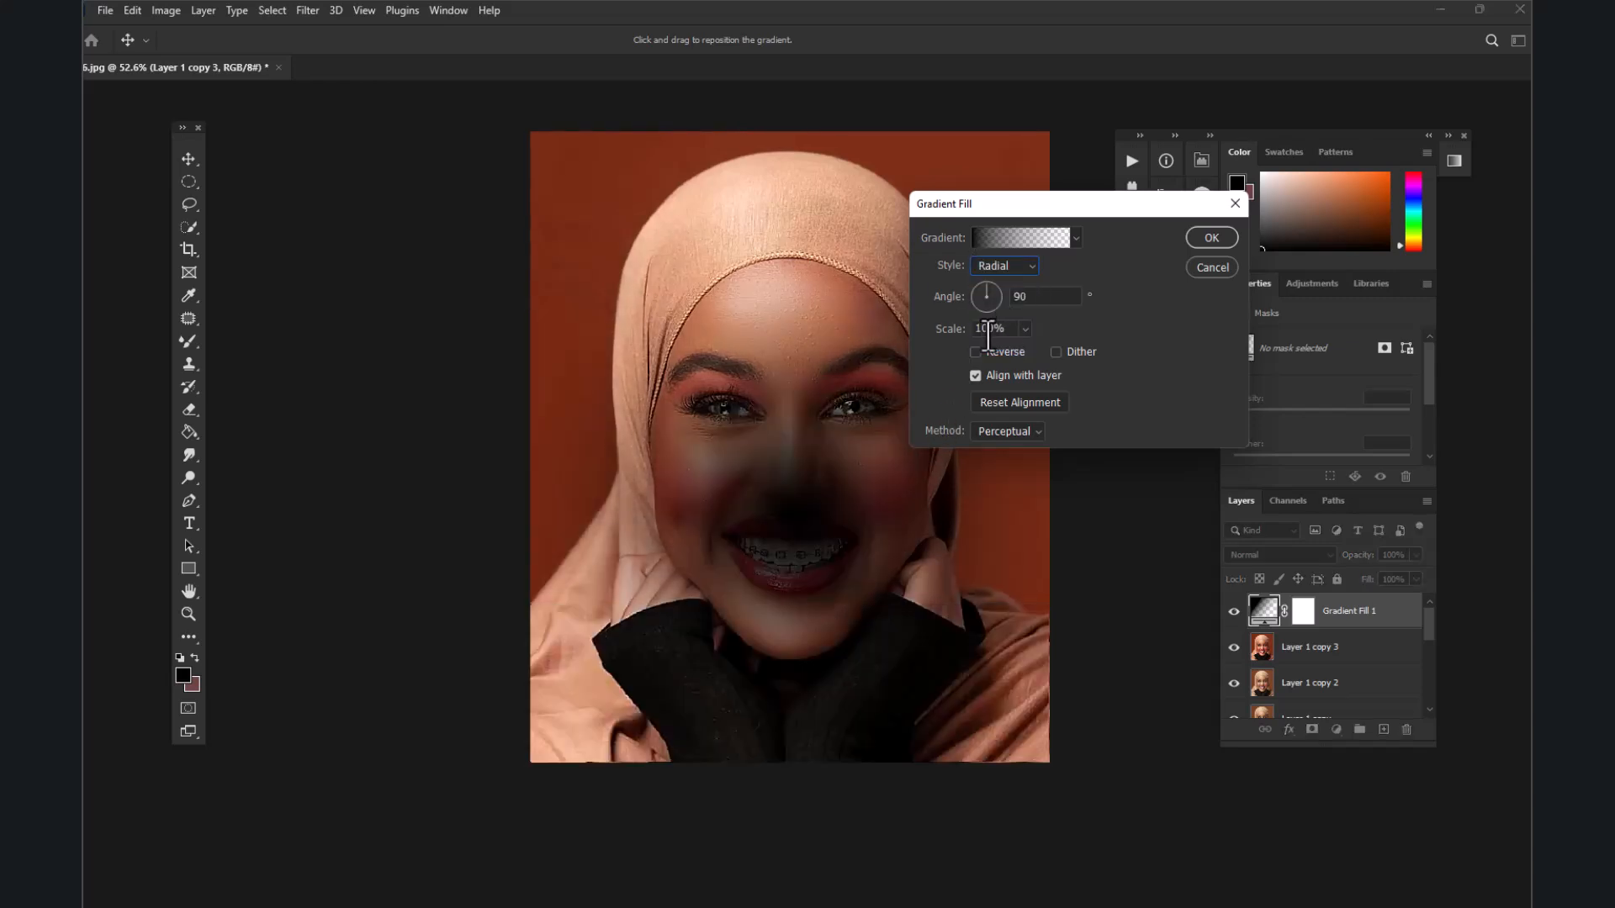
left_click(974, 352)
left_click_drag(796, 431, 810, 372)
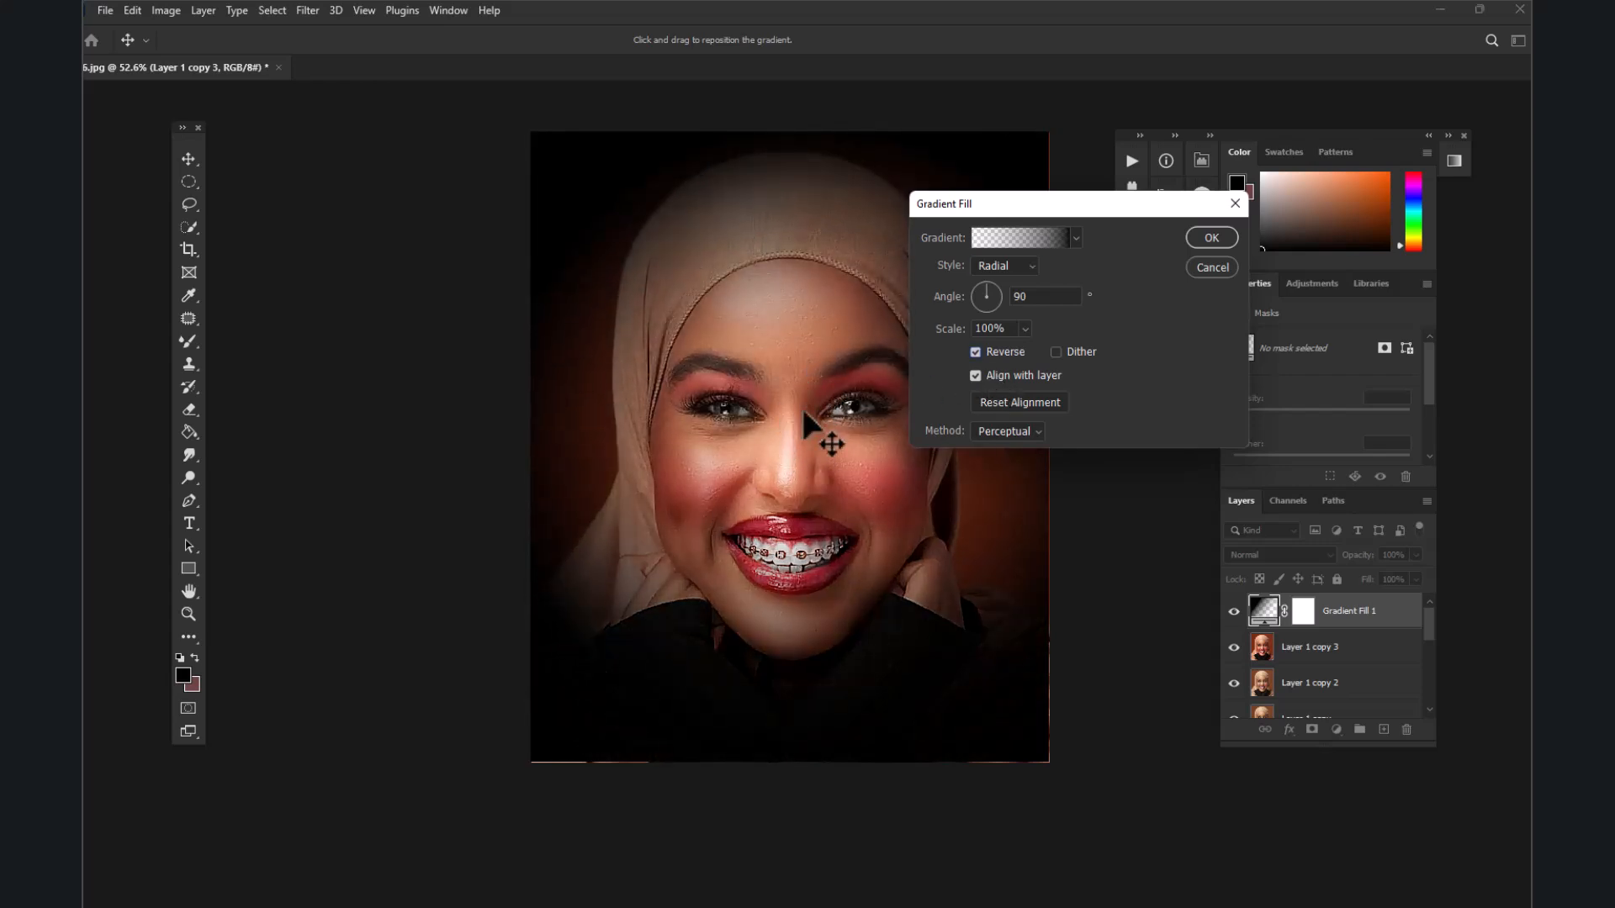
left_click_drag(1022, 344, 1036, 350)
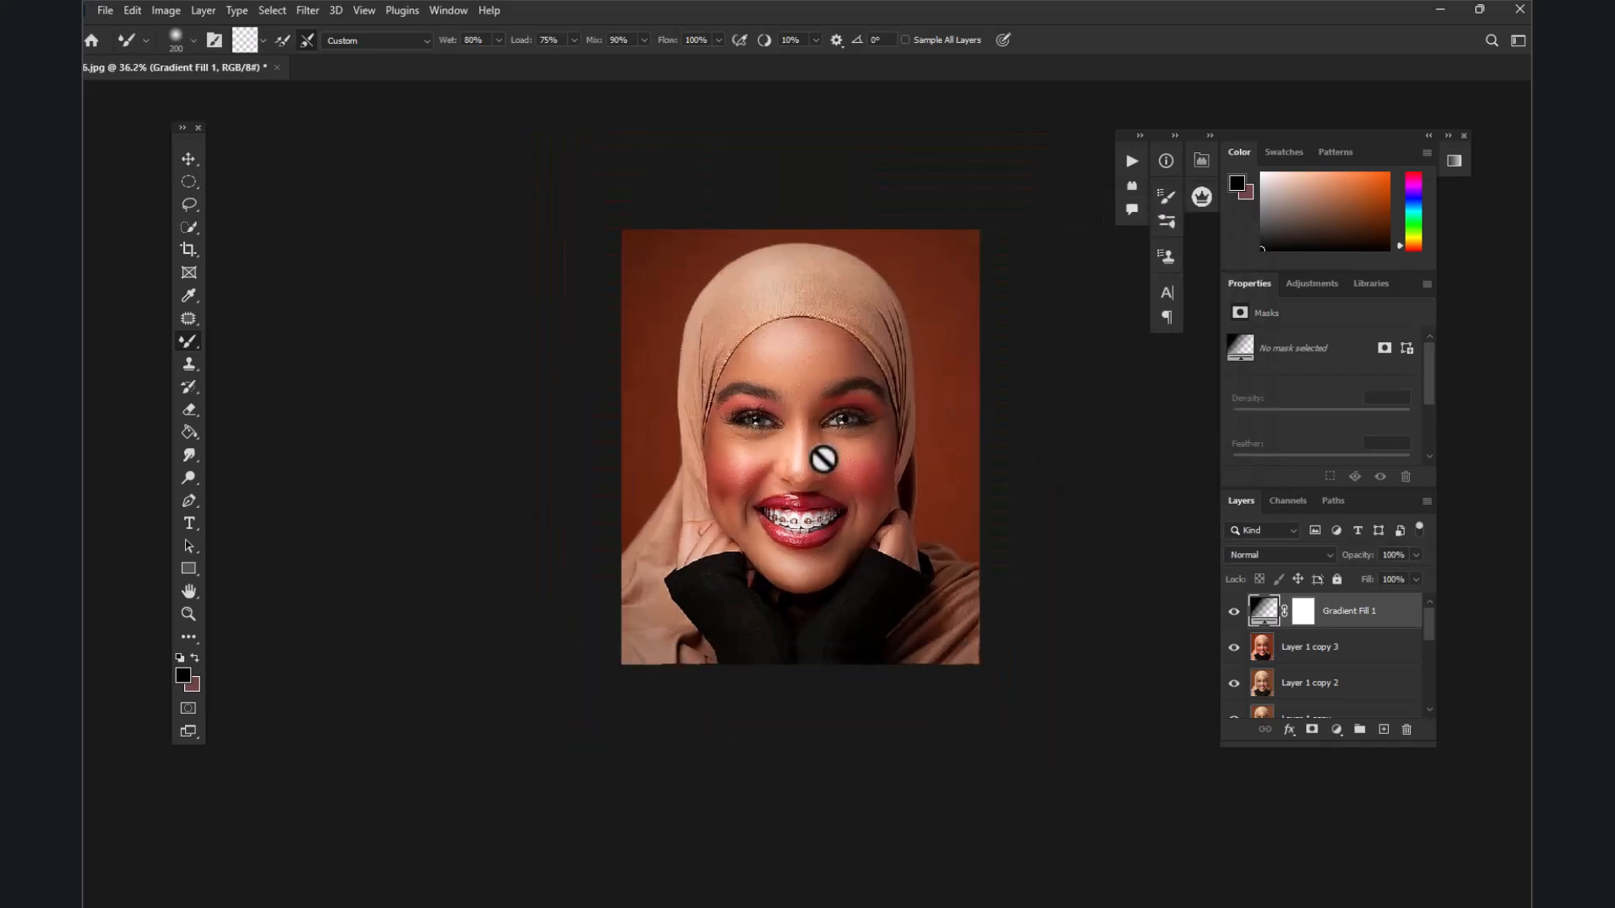
Compare the portrait with and without the vignette, and merge the gradient fill into the portrait layer beneath it
left_click(1234, 613)
left_click(1233, 613)
scroll(850, 483, "down", 10)
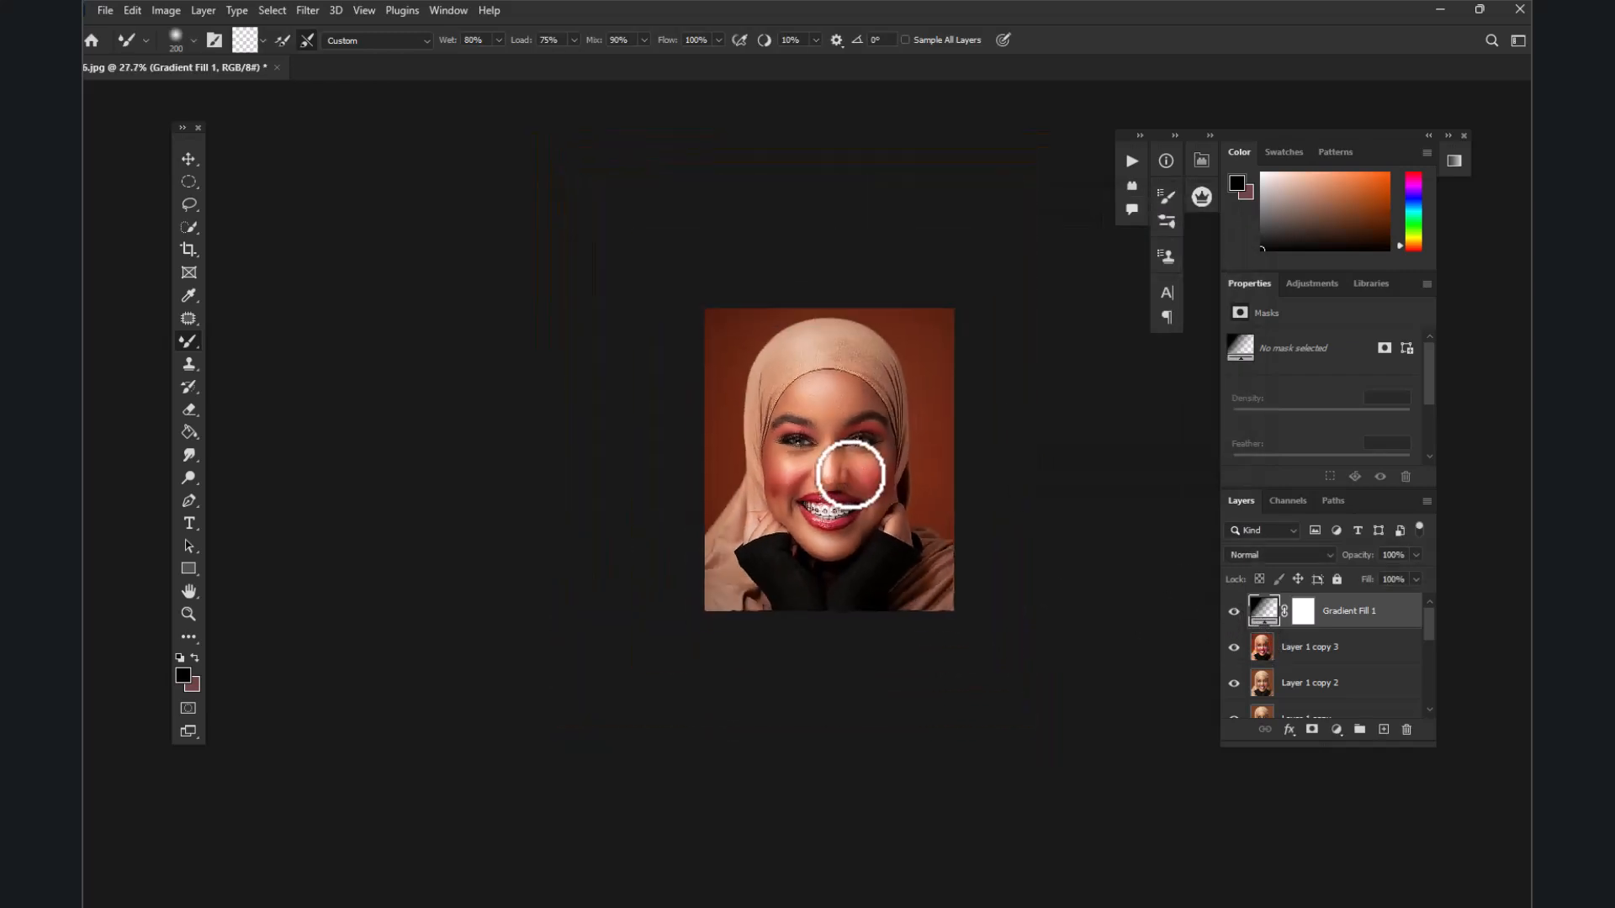
scroll(852, 490, "up", 12)
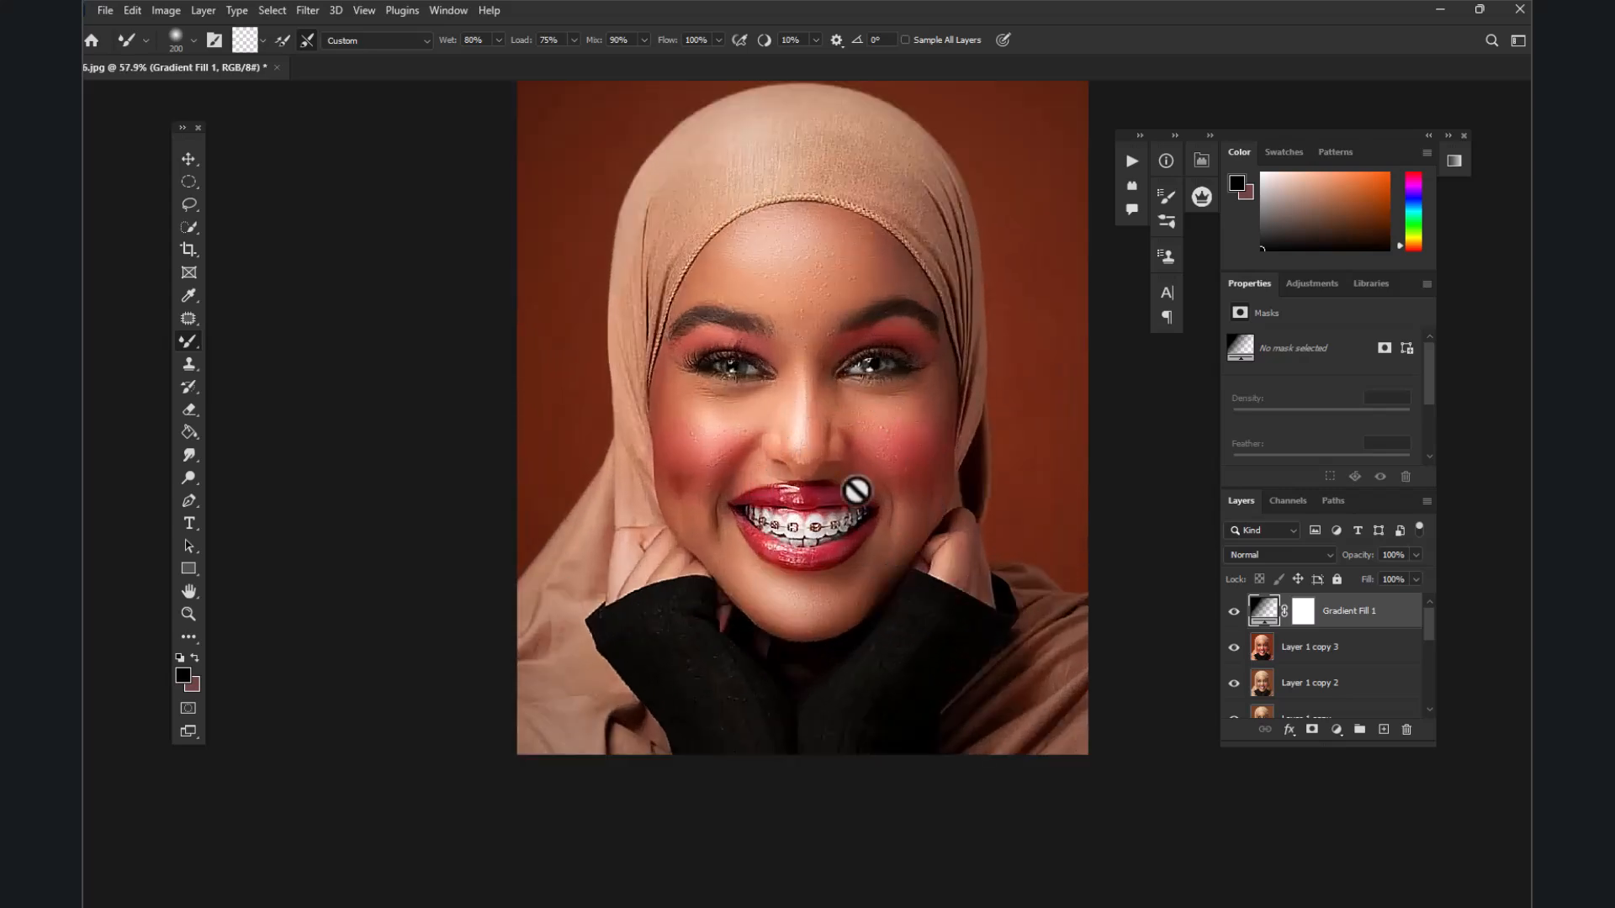
key("Delete")
scroll(935, 543, "down", 8)
scroll(883, 522, "up", 8)
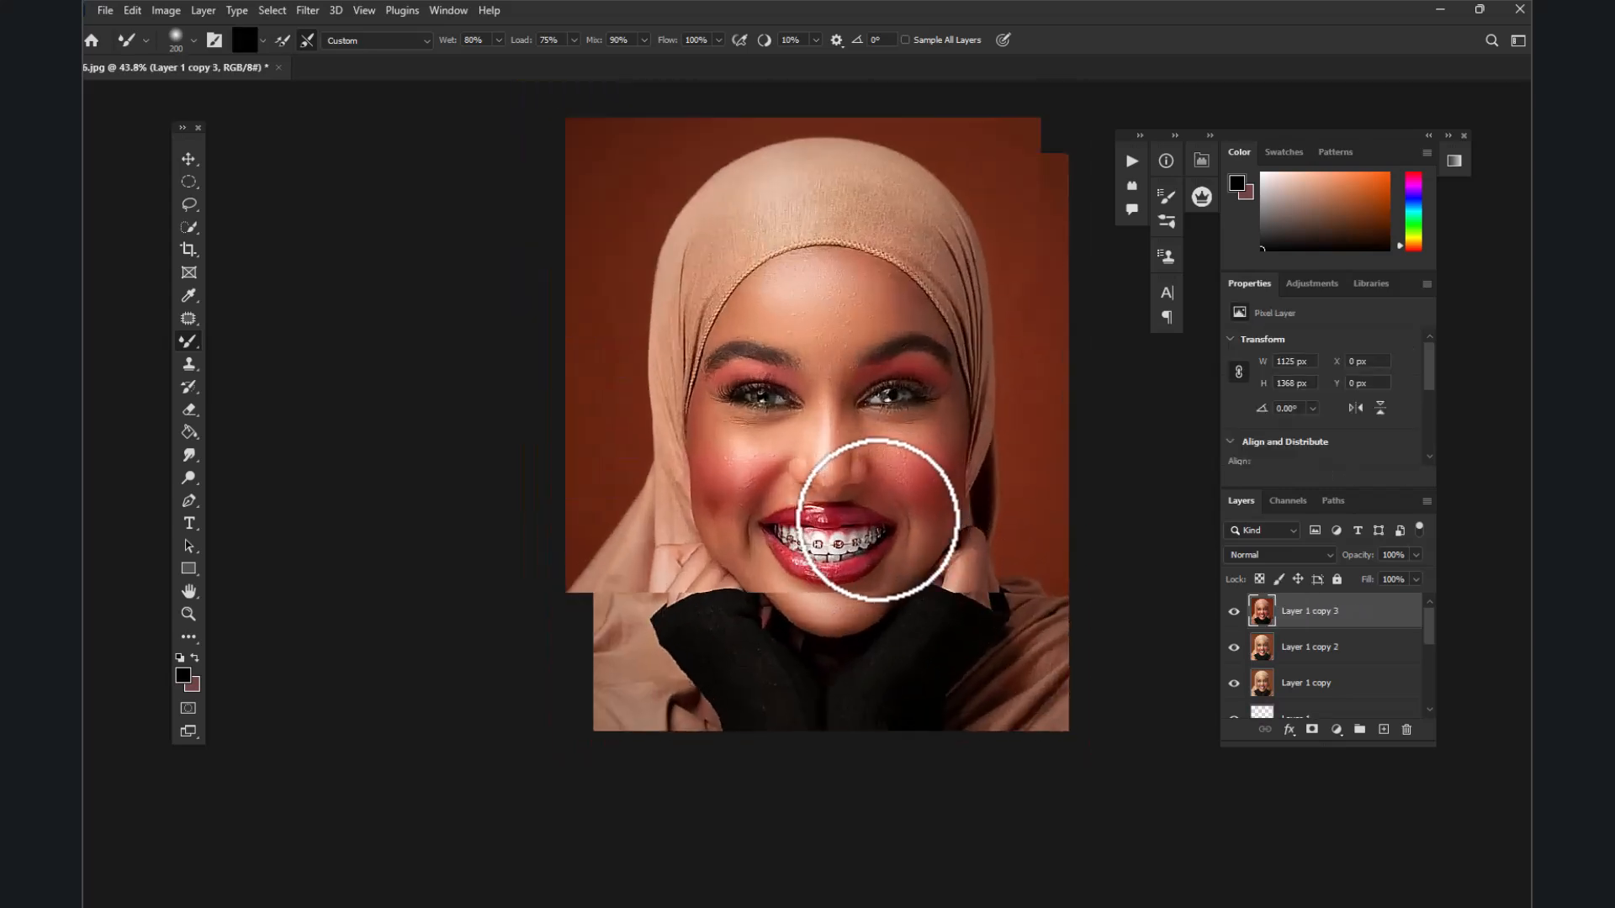
scroll(919, 466, "down", 2)
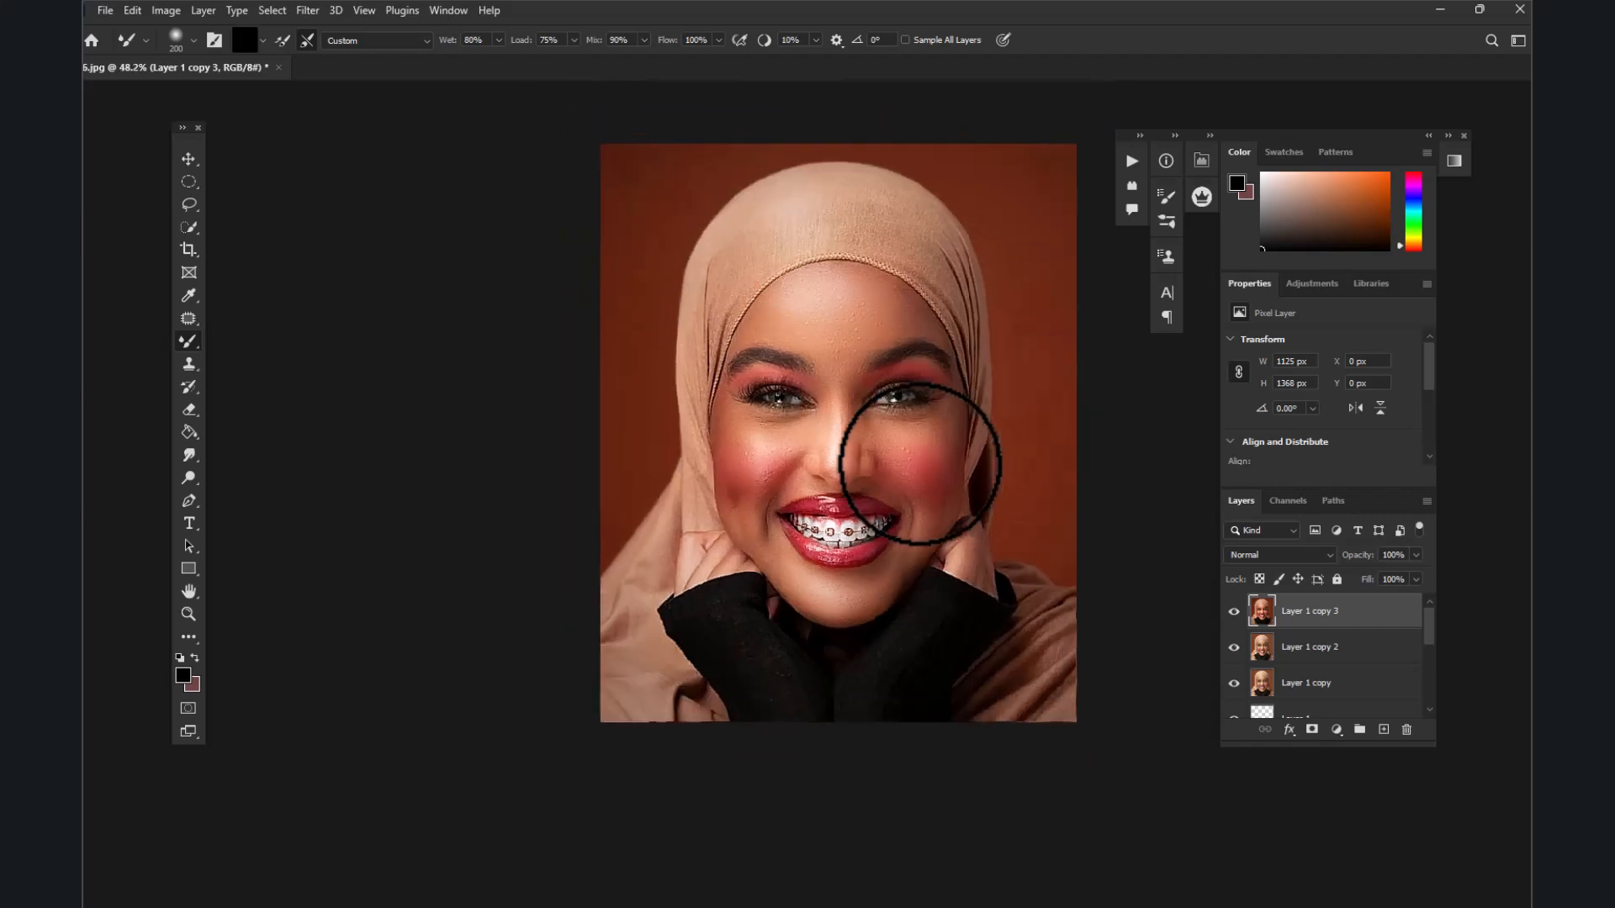